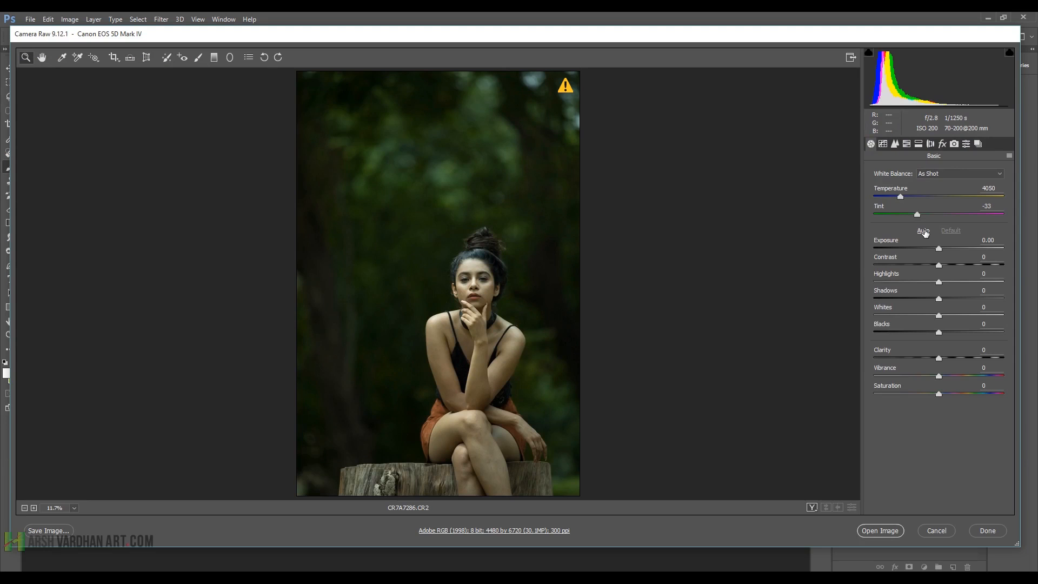
Step: Apply auto tone to the raw portrait and set Exposure to +0.80, Contrast to -31, Highlights to -62 and Shadows to +21
left_click(925, 232)
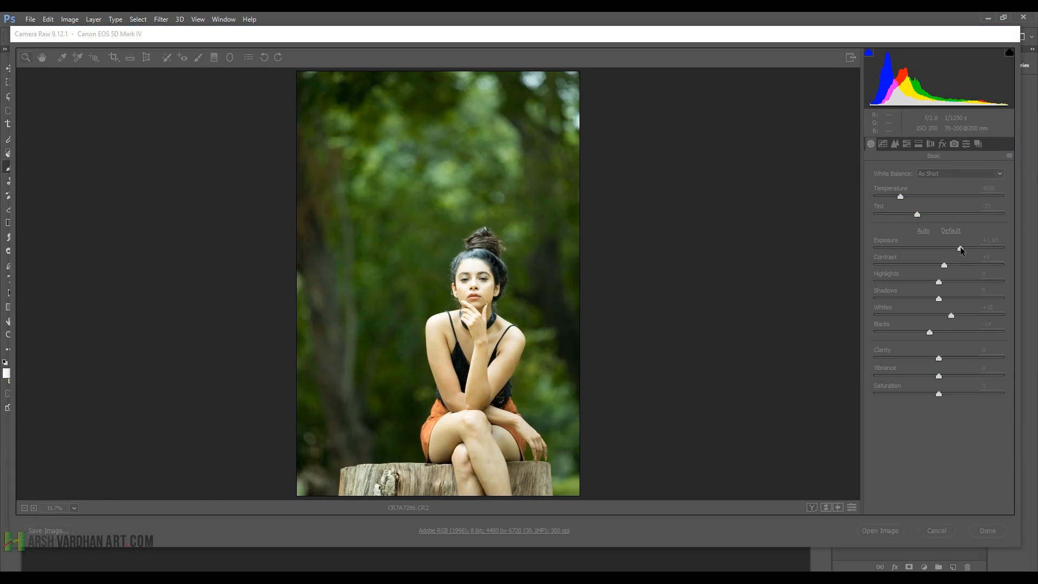
left_click_drag(961, 250, 910, 285)
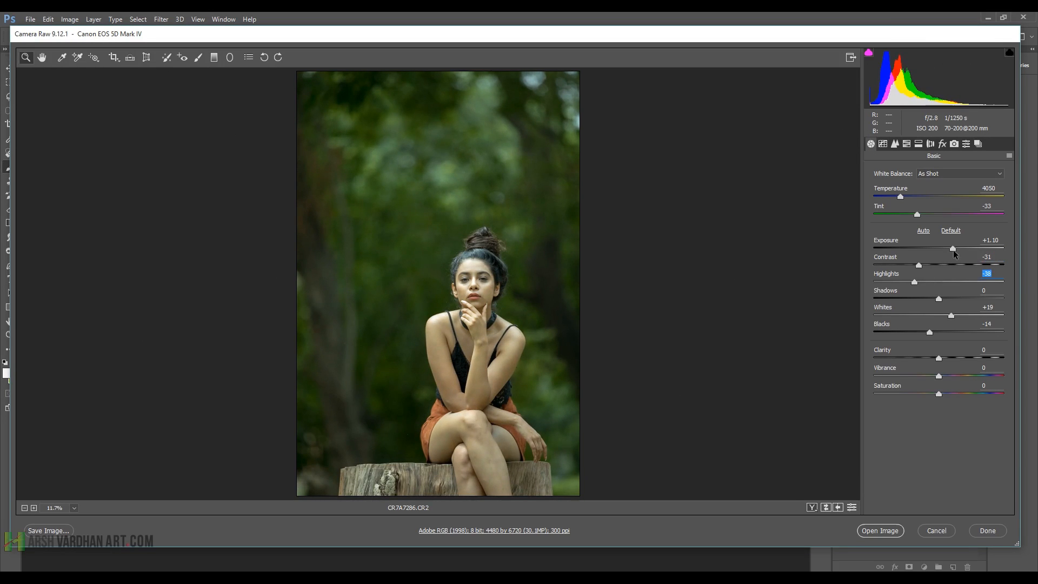
left_click_drag(952, 249, 950, 250)
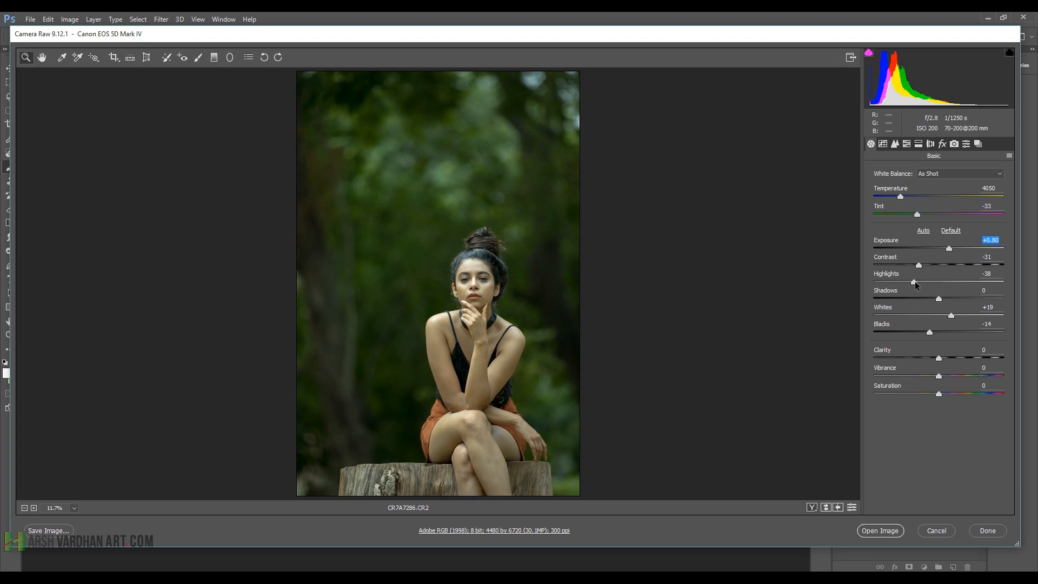
mouse_move(917, 283)
left_mouse_down()
mouse_move(905, 282)
mouse_move(953, 297)
mouse_move(900, 281)
left_mouse_up()
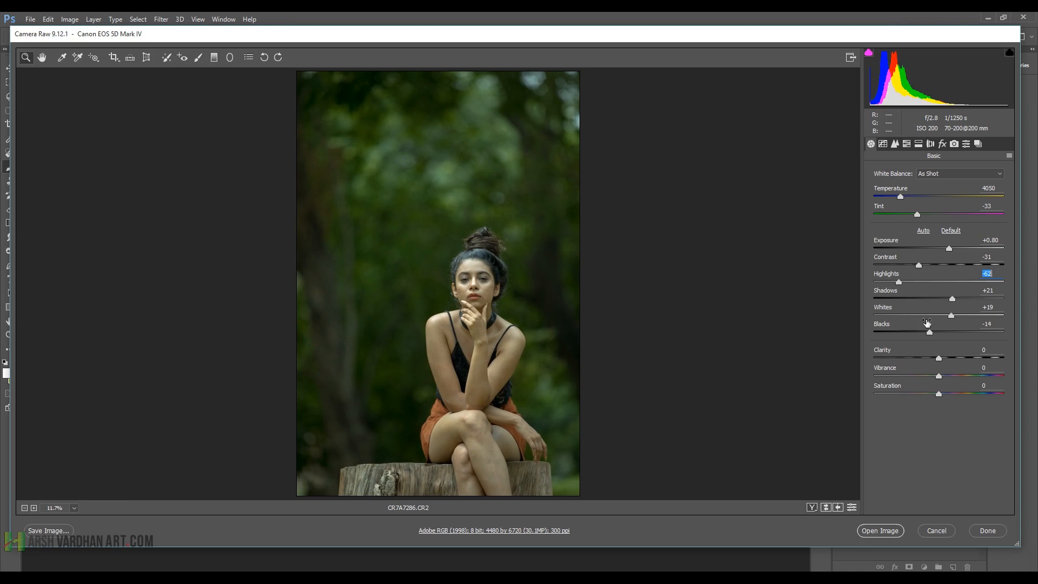
Step: Set Whites to +8, Blacks to +13, Clarity to +12, Saturation to +14, Temperature to 5050 and Tint to +6
left_click_drag(950, 315, 949, 360)
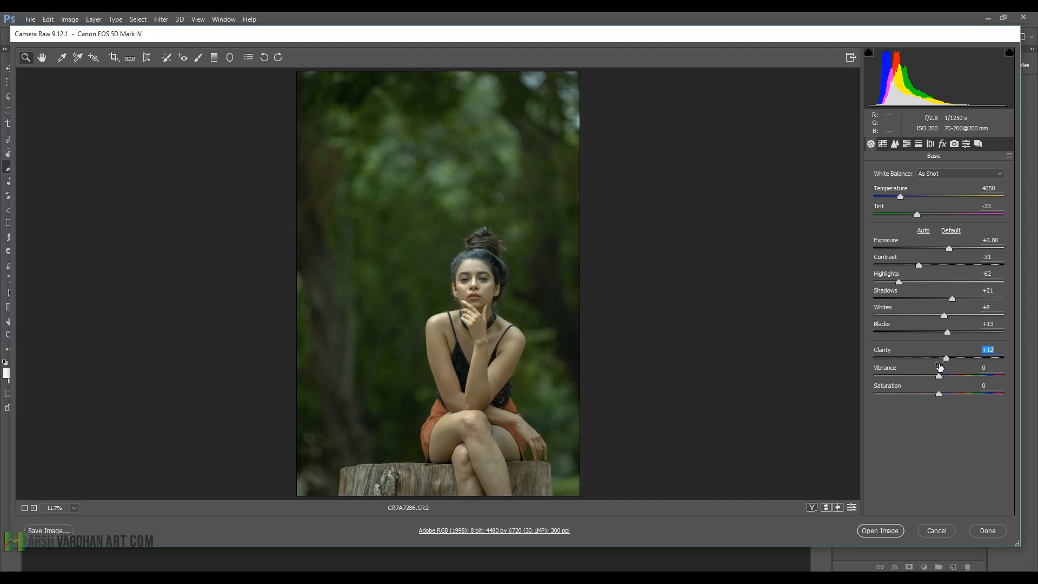
left_click_drag(940, 396, 949, 393)
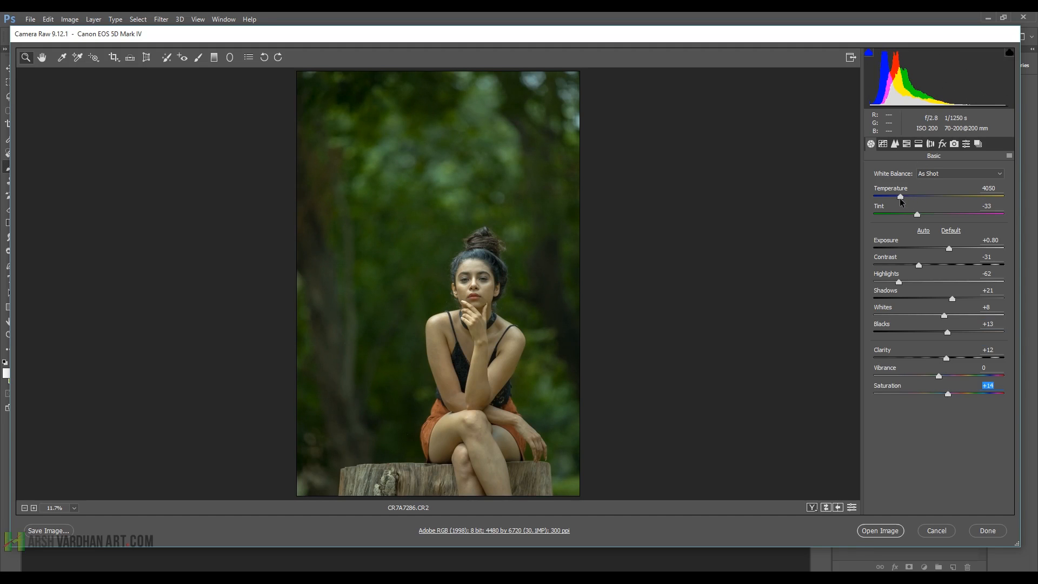
mouse_move(900, 194)
left_mouse_down()
mouse_move(938, 214)
mouse_move(920, 215)
mouse_move(944, 212)
mouse_move(907, 195)
left_mouse_up()
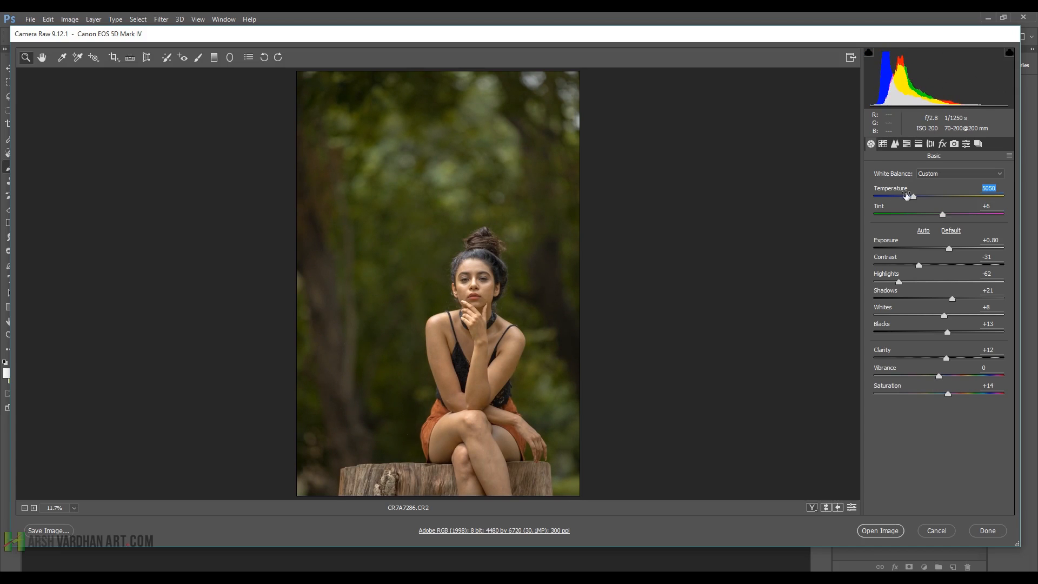
Step: Set sharpening Amount to 53 and Masking to 89, and set Luminance noise reduction to 26
left_click(895, 144)
left_click_drag(977, 244, 989, 241)
left_click_drag(896, 189, 920, 189)
left_click_drag(896, 279, 914, 279)
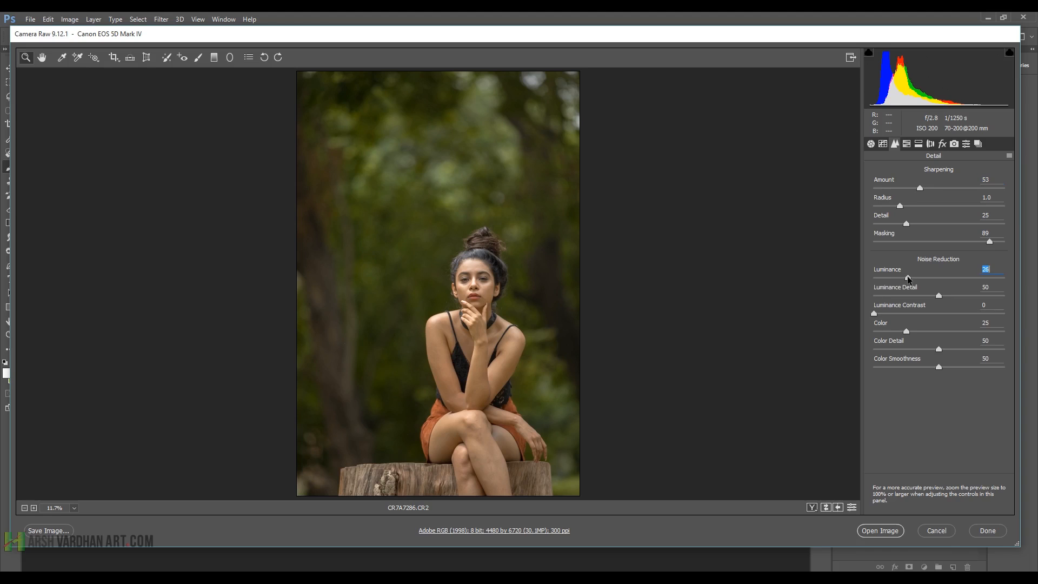
Step: Turn on Remove Chromatic Aberration and Enable Profile Corrections for the lens
left_click(932, 145)
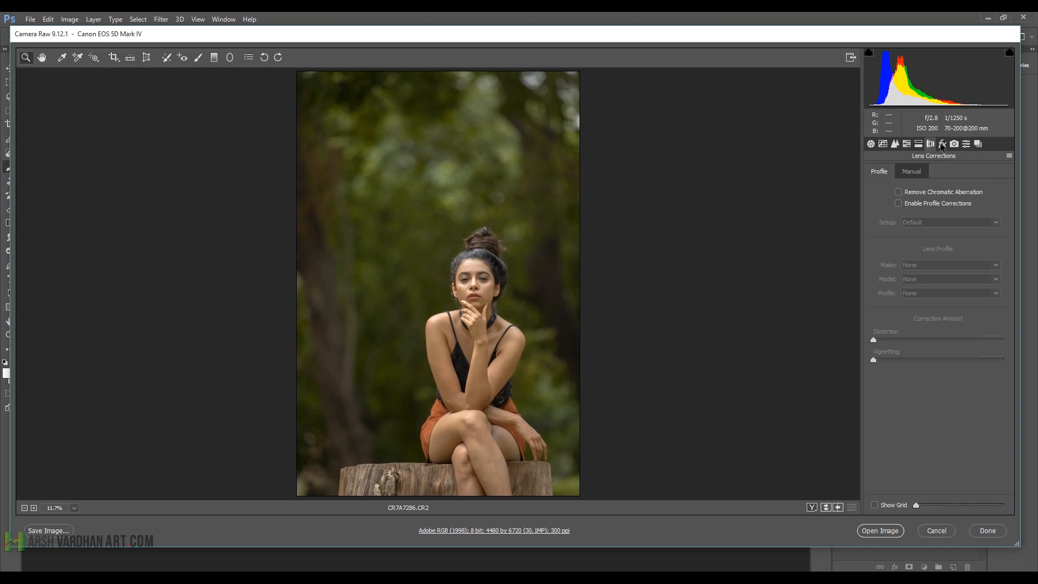
left_click(899, 193)
left_click(899, 204)
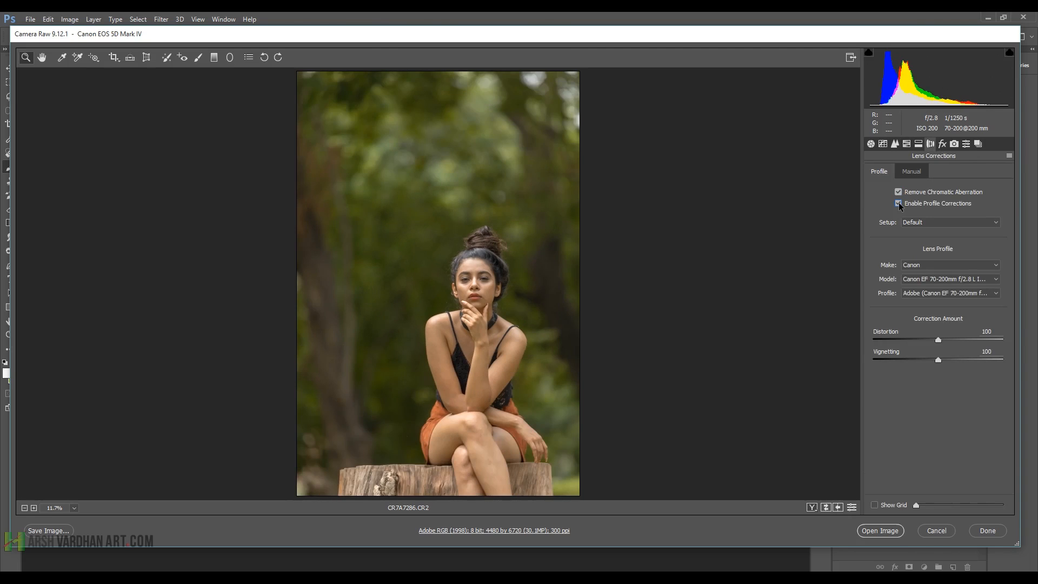
left_click(899, 204)
left_click(898, 205)
Step: Open the adjusted raw image as a document and close the YouTube Dashboard browser window
left_click(883, 143)
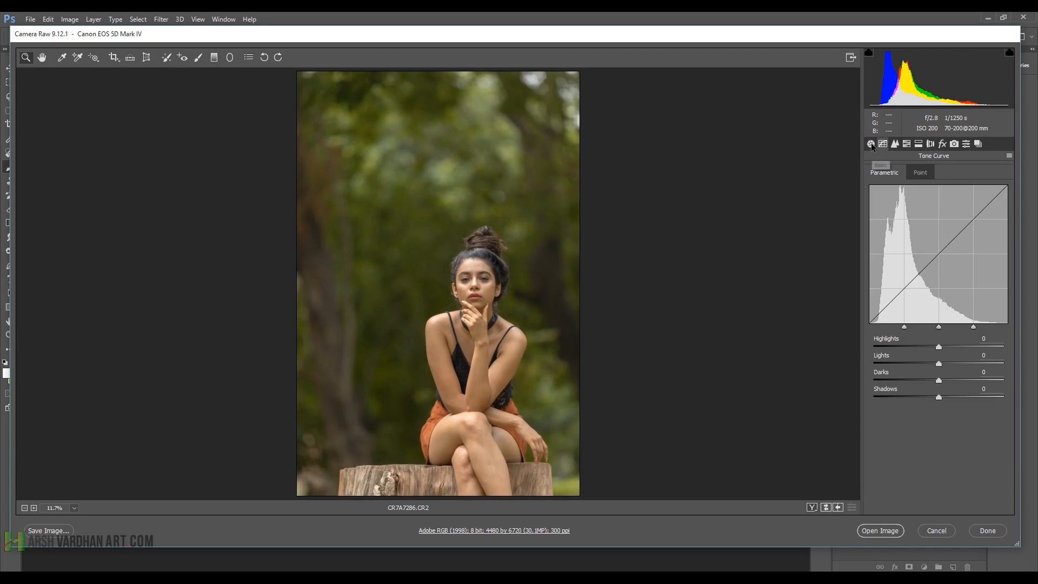
left_click(871, 144)
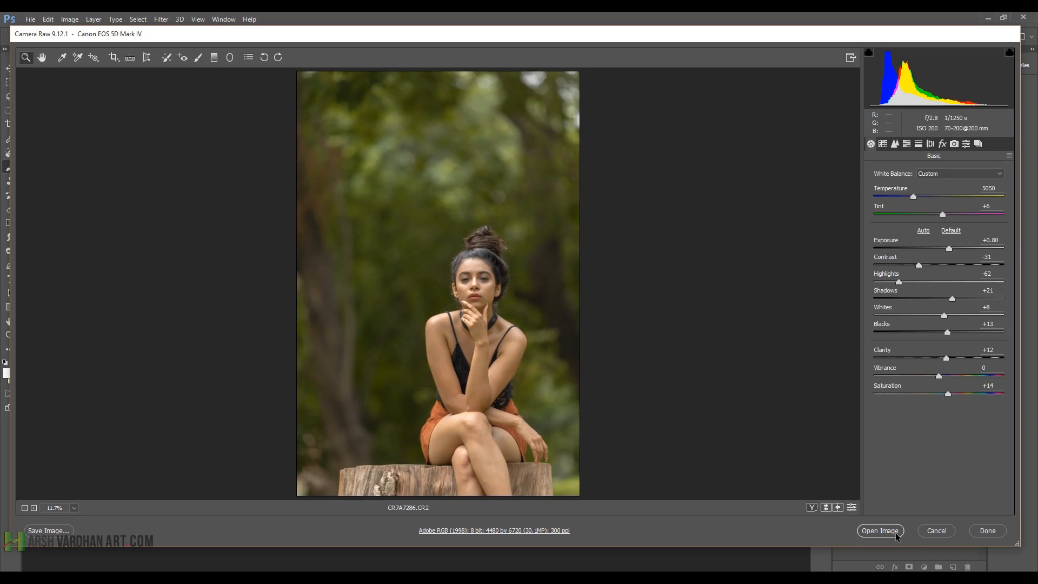
left_click(880, 531)
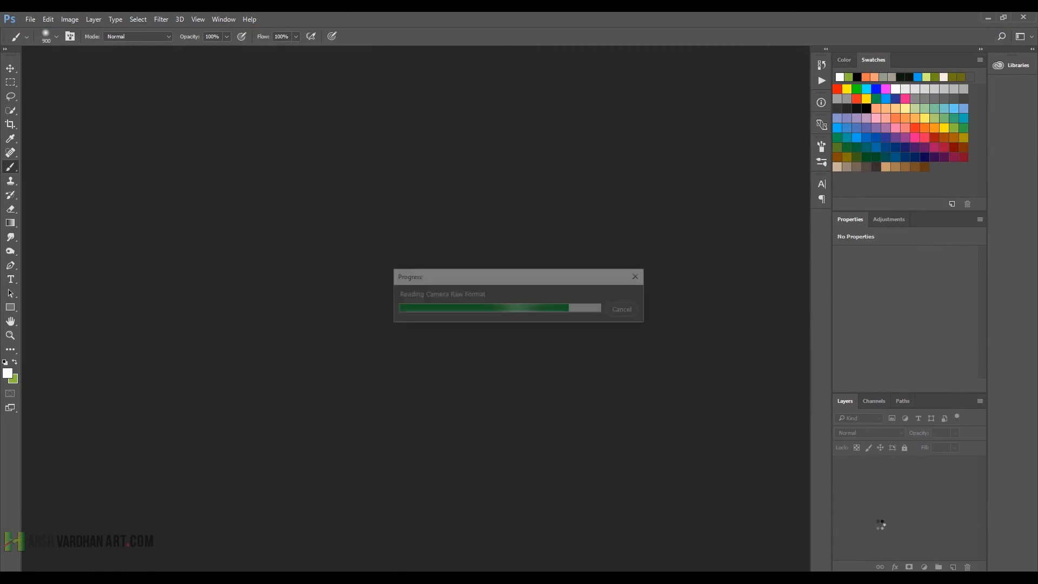
mouse_move(359, 577)
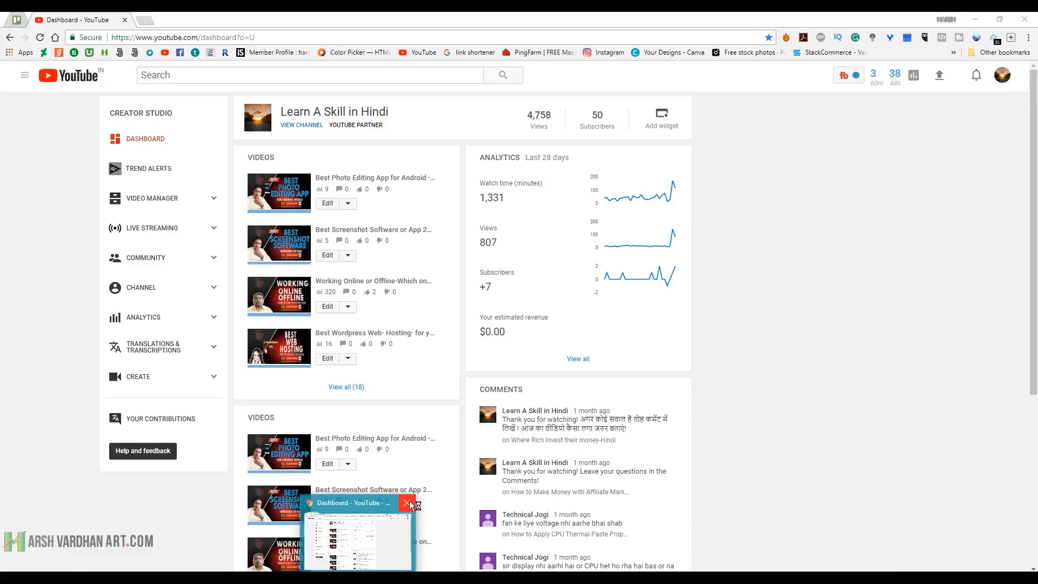
left_click(408, 502)
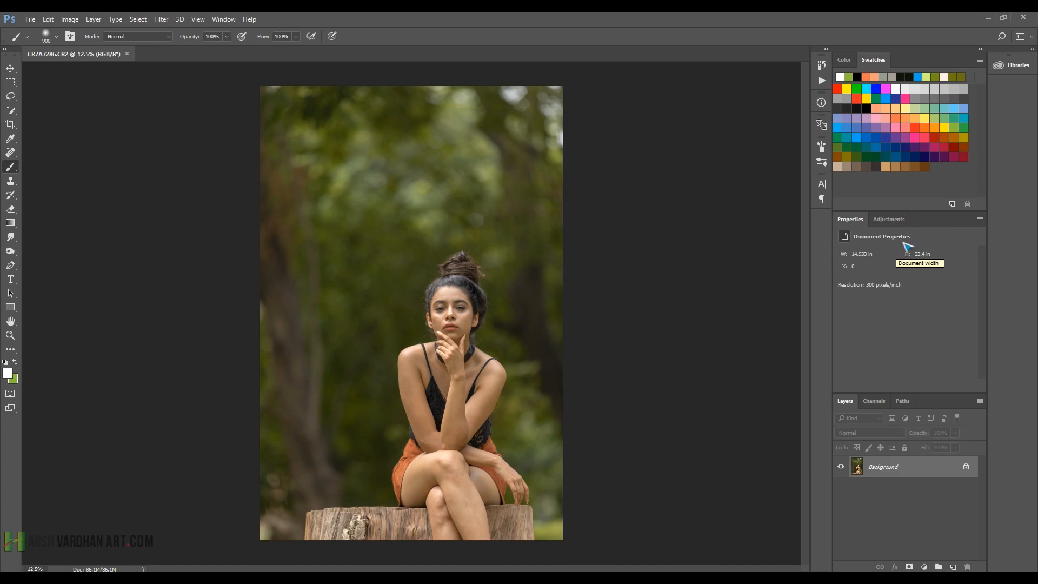
Step: Add a Brightness/Contrast adjustment layer above the Background and set Brightness to -85
left_click(889, 219)
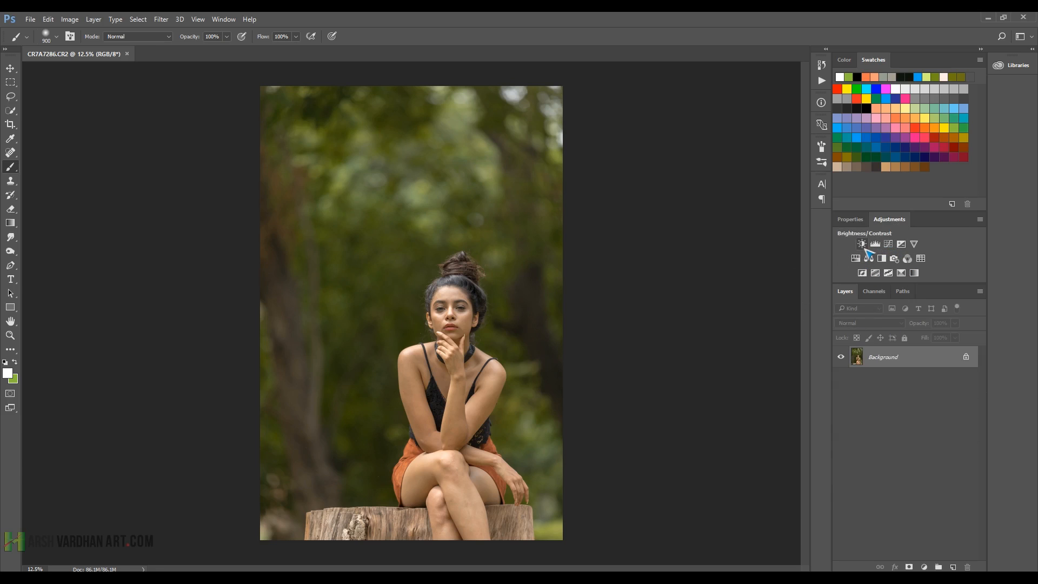
left_click(862, 243)
left_click_drag(907, 280, 872, 281)
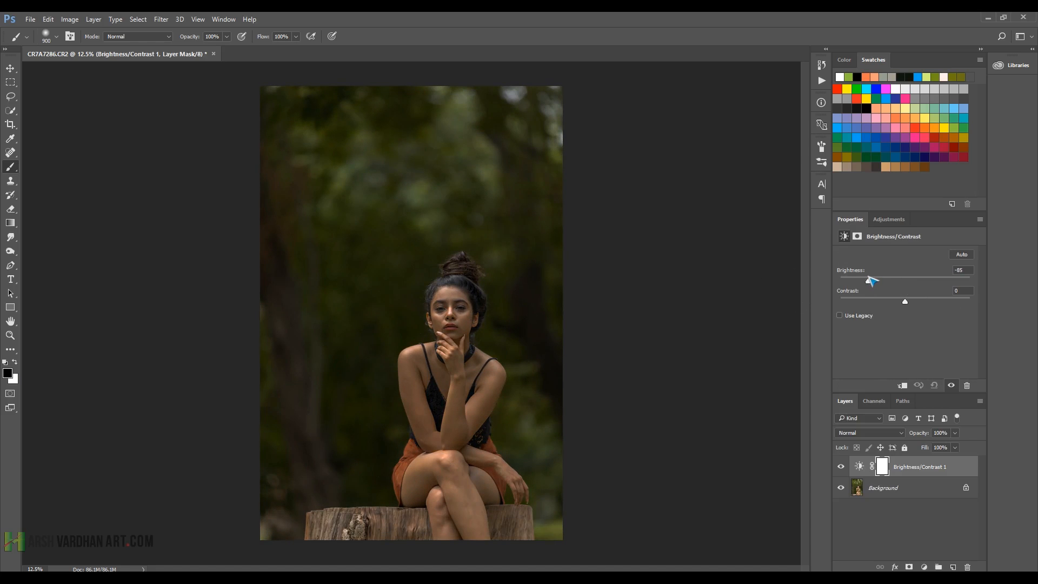
Step: Paint black over the woman on the Brightness/Contrast mask with a soft round brush at 20% opacity, varying its size
left_click(881, 468)
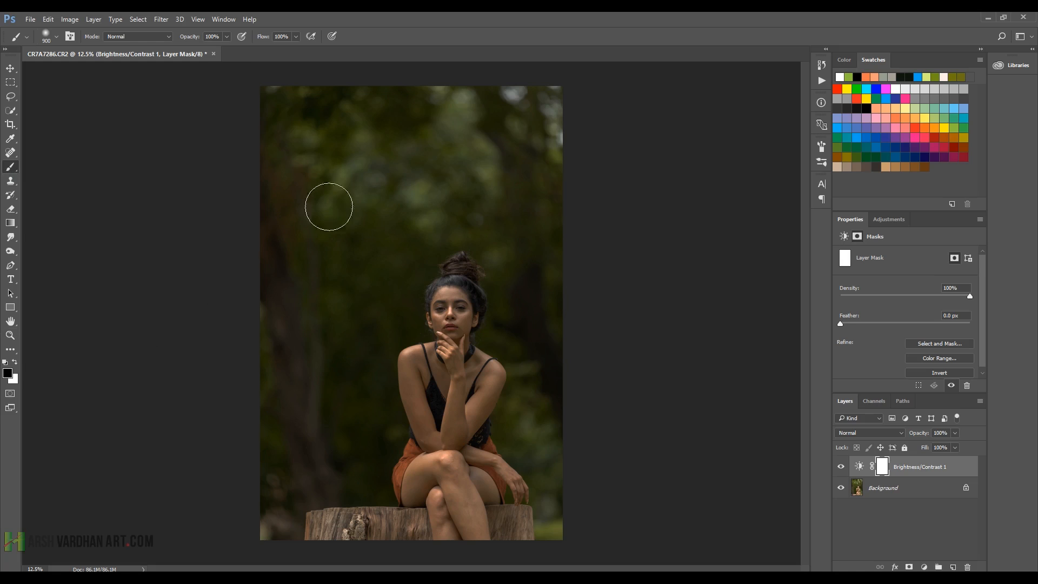
right_click(465, 265)
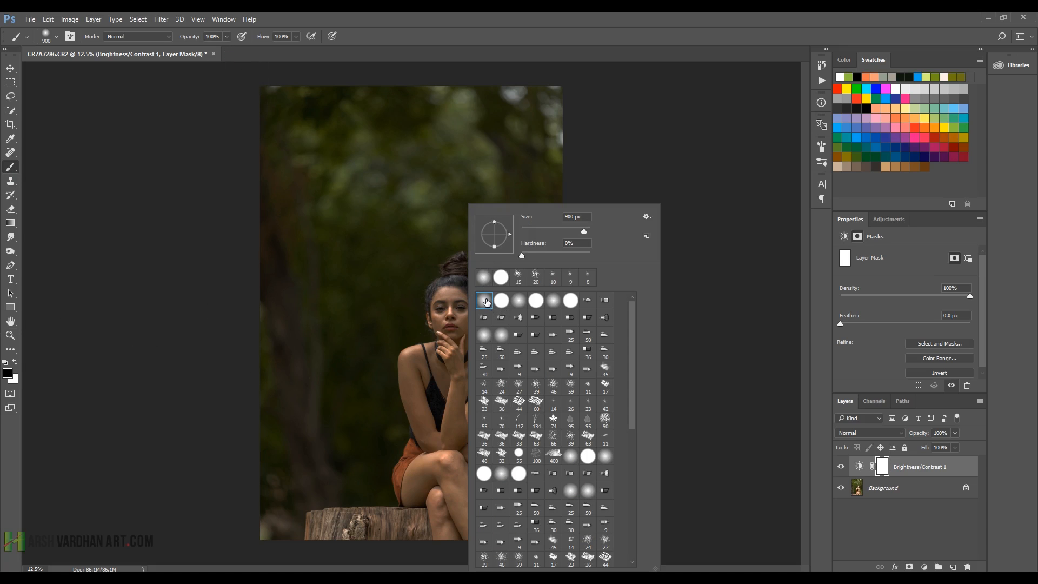
left_click(504, 27)
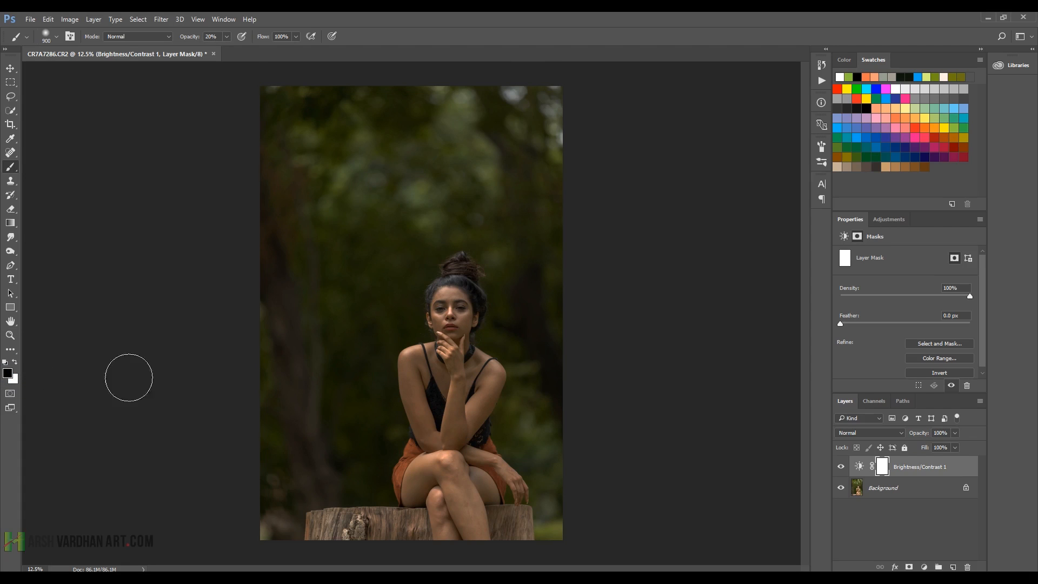
mouse_move(445, 315)
left_mouse_down()
mouse_move(457, 281)
mouse_move(456, 355)
mouse_move(454, 325)
mouse_move(439, 378)
mouse_move(427, 363)
mouse_move(418, 384)
mouse_move(422, 375)
mouse_move(455, 463)
mouse_move(467, 391)
mouse_move(468, 416)
mouse_move(481, 391)
mouse_move(458, 434)
mouse_move(422, 426)
mouse_move(441, 423)
mouse_move(443, 383)
mouse_move(447, 447)
mouse_move(429, 480)
mouse_move(459, 486)
mouse_move(476, 568)
mouse_move(490, 473)
mouse_move(503, 518)
mouse_move(515, 496)
mouse_move(449, 511)
mouse_move(450, 490)
mouse_move(400, 539)
mouse_move(460, 519)
mouse_move(446, 401)
mouse_move(415, 372)
mouse_move(440, 374)
mouse_move(467, 352)
mouse_move(456, 332)
mouse_move(459, 287)
mouse_move(449, 314)
mouse_move(455, 322)
mouse_move(460, 276)
mouse_move(477, 318)
mouse_move(454, 334)
mouse_move(480, 383)
mouse_move(473, 394)
mouse_move(427, 378)
mouse_move(453, 420)
mouse_move(461, 492)
mouse_move(459, 503)
mouse_move(447, 461)
mouse_move(445, 479)
mouse_move(412, 488)
mouse_move(450, 499)
mouse_move(447, 460)
mouse_move(449, 489)
mouse_move(417, 486)
mouse_move(460, 517)
mouse_move(495, 490)
mouse_move(514, 494)
mouse_move(498, 484)
mouse_move(513, 484)
mouse_move(516, 498)
mouse_move(492, 468)
left_mouse_up()
key("bracketleft")
key("bracketleft")
key("bracketleft")
key("bracketleft")
key("bracketleft")
key("bracketleft")
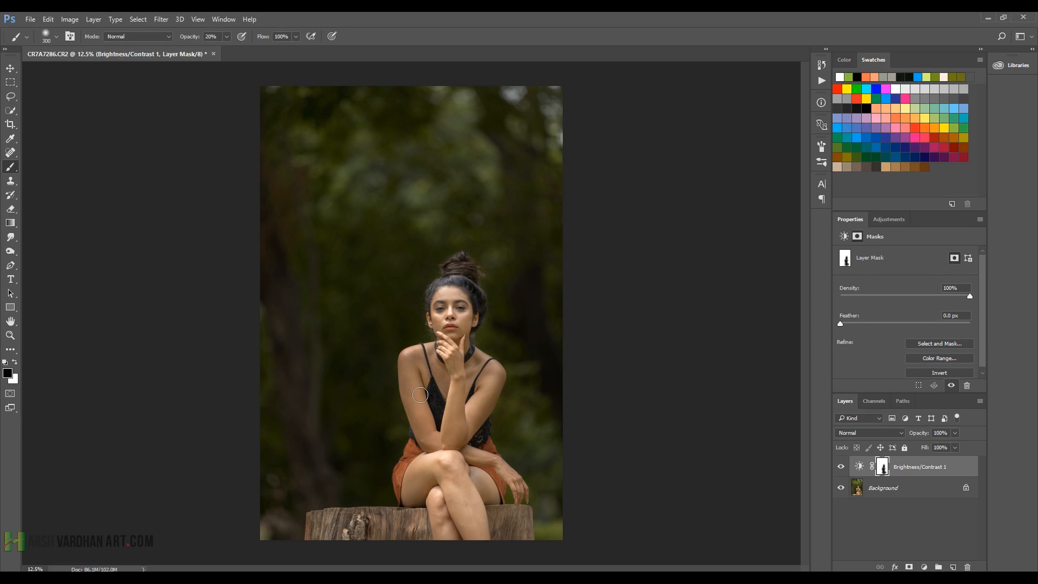
key("bracketright")
key("bracketright")
Step: Add a Color Balance adjustment layer clipped to Brightness/Contrast 1 and set the midtones Cyan–Red value to +14
left_click(886, 222)
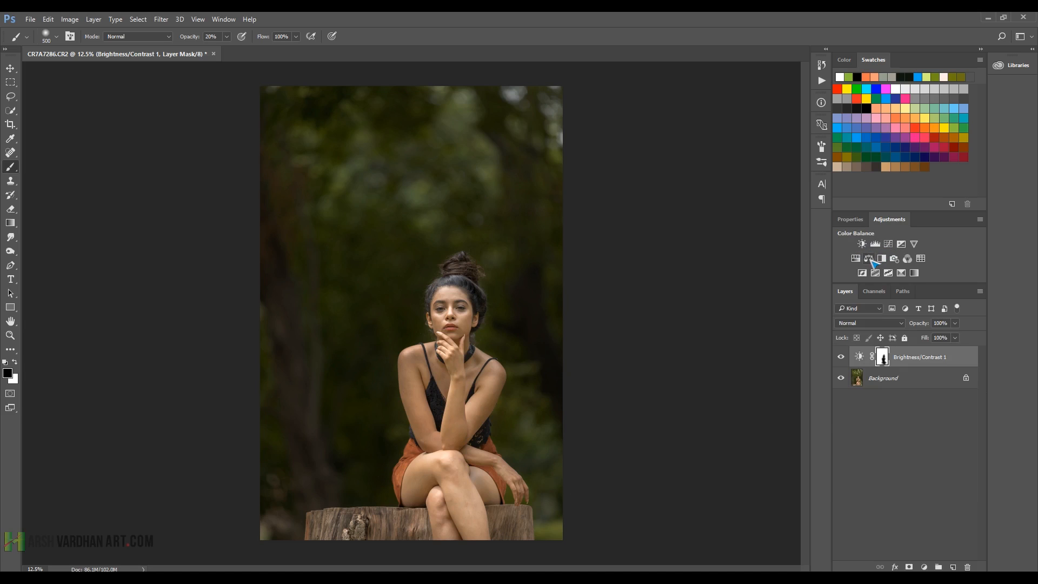
left_click(869, 259)
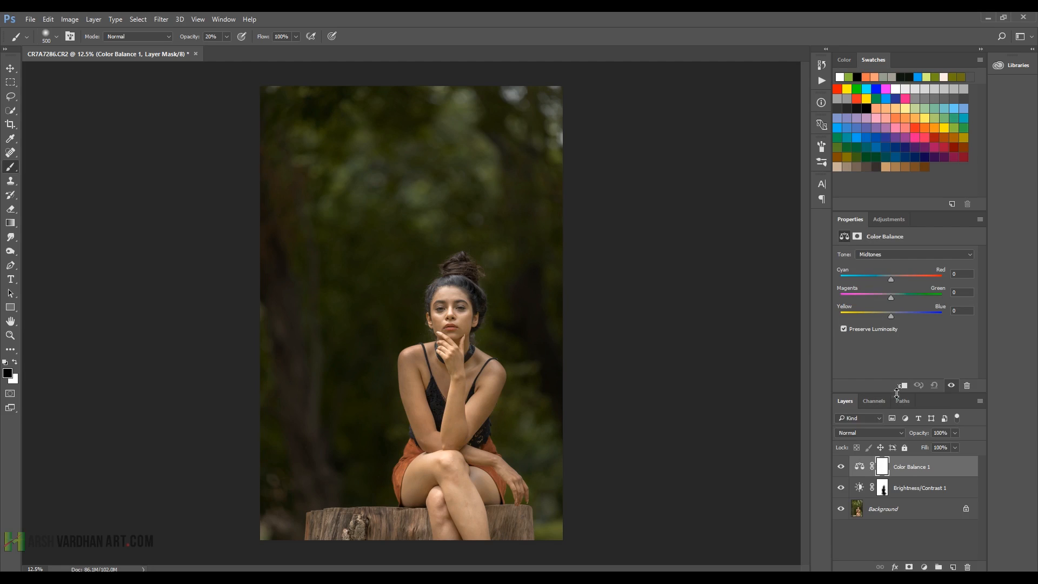
left_click(903, 387)
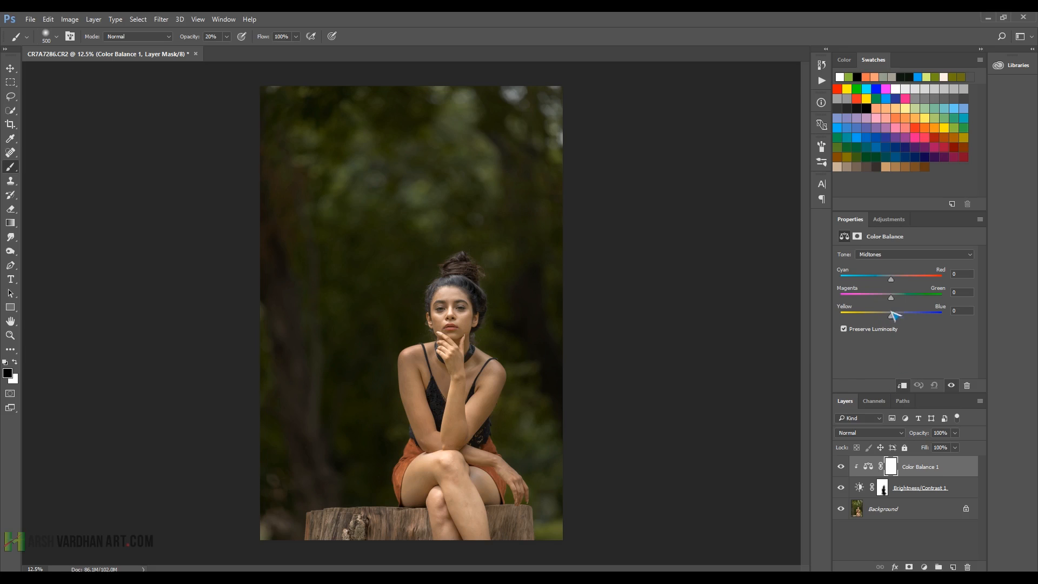
left_click_drag(892, 280, 900, 282)
Step: Replace the Color Balance mask with a copy of the Brightness/Contrast mask and invert it
left_click(881, 492)
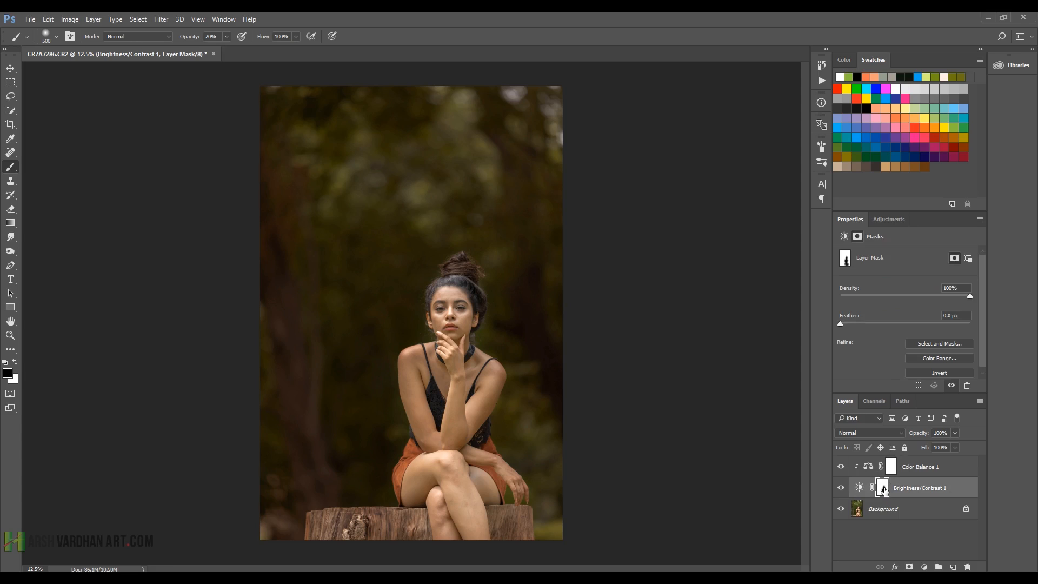
left_click_drag(884, 490, 894, 472)
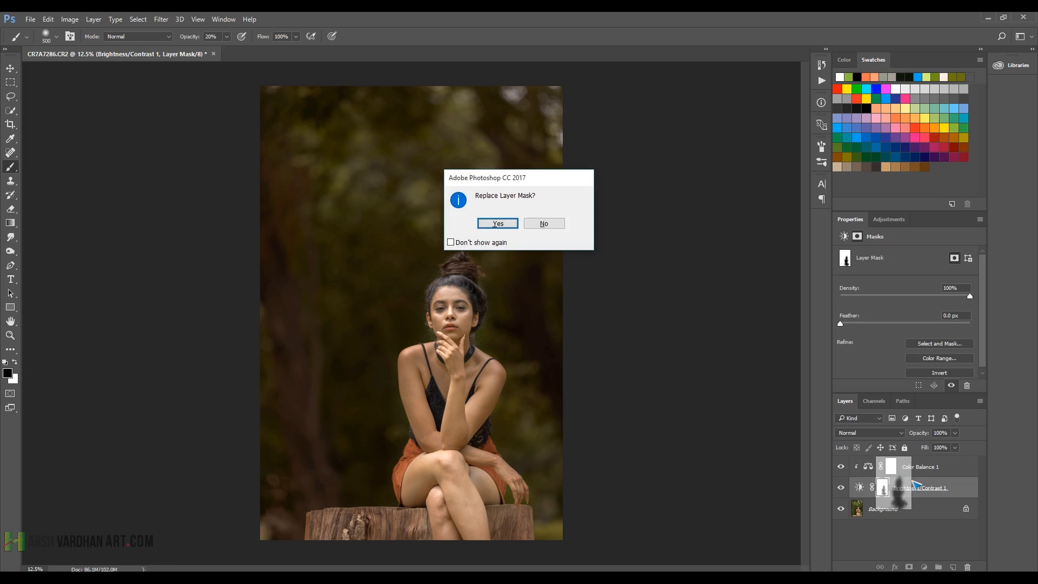
left_click(511, 224)
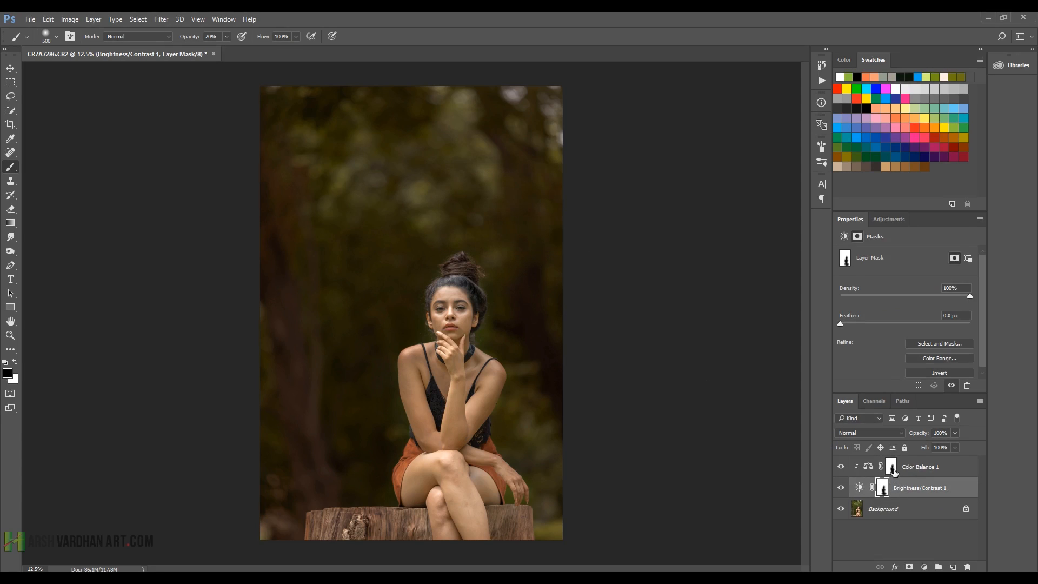
left_click(890, 468)
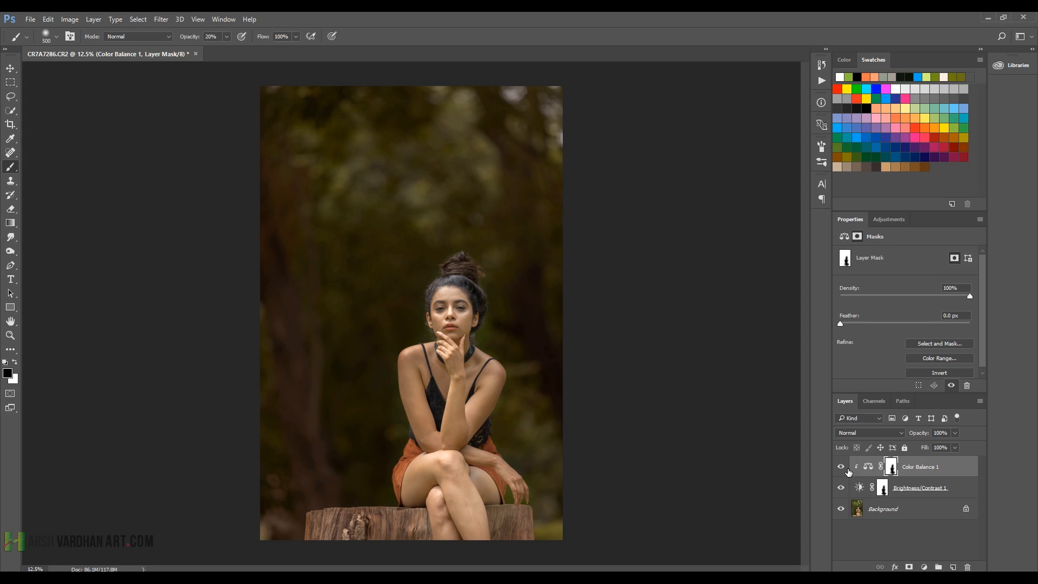
key("ctrl+i")
Step: Release the Color Balance layer from its clipping mask and set midtones Magenta–Green to +2 and Yellow–Blue to -4
left_click(868, 466)
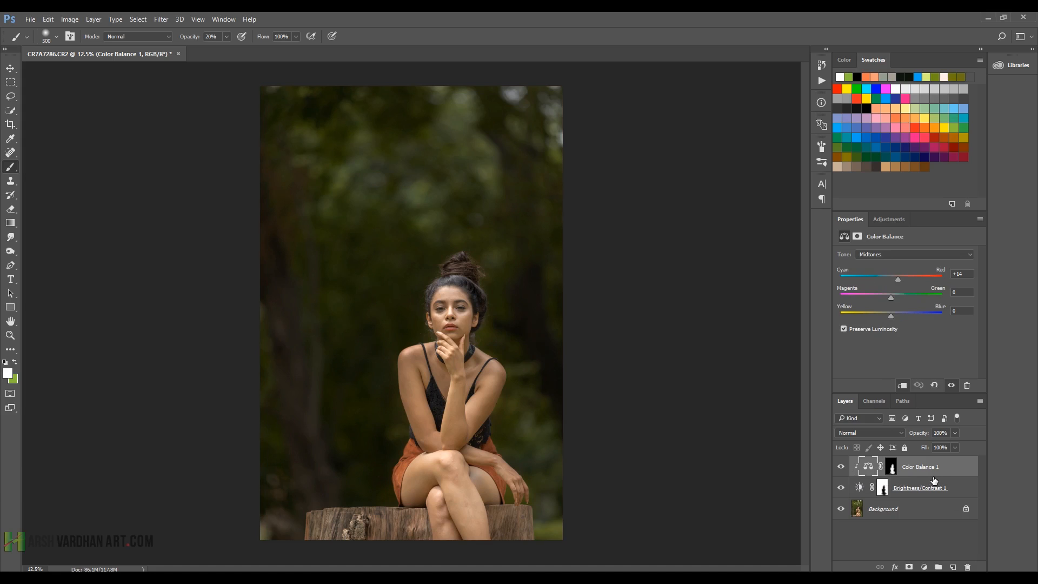
left_click(929, 479, "alt")
left_click(841, 467)
left_click(841, 467)
left_click_drag(894, 301, 889, 316)
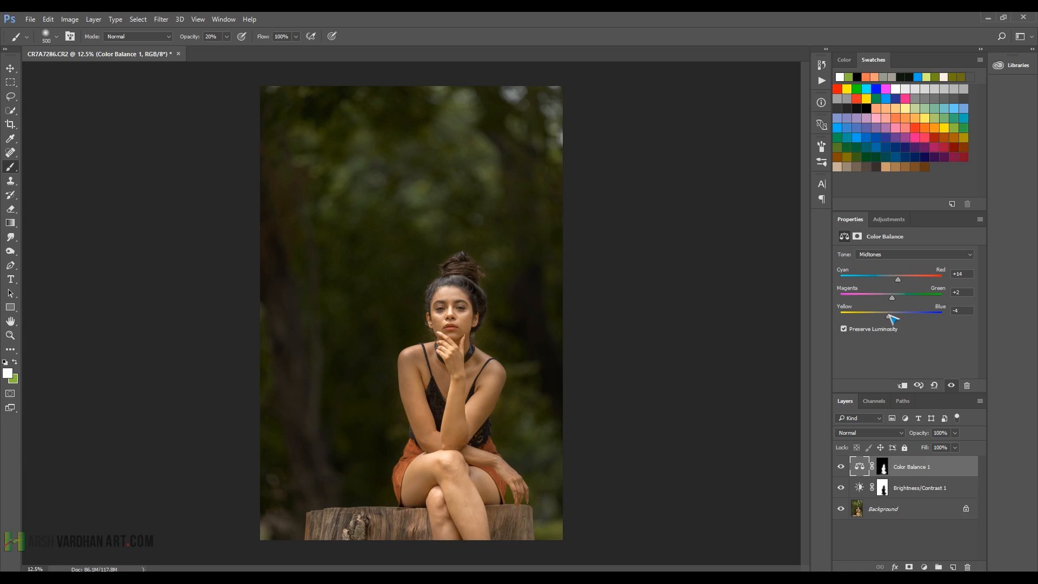
Step: Switch the Color Balance tone to Shadows and fine-tune its color sliders
left_click(893, 255)
left_click(891, 264)
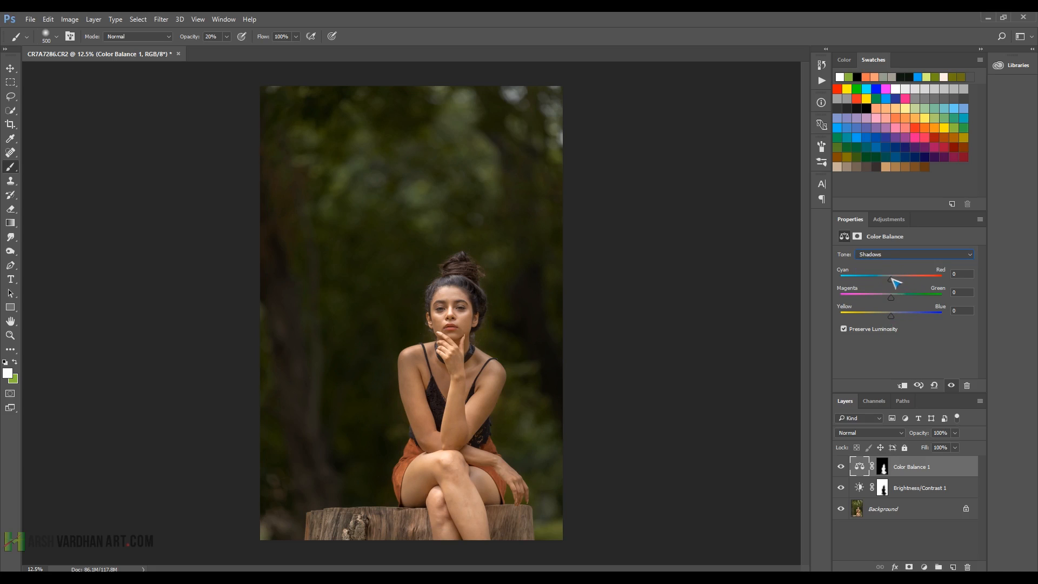
left_click_drag(892, 278, 893, 316)
left_click_drag(901, 284, 898, 284)
Step: Switch the Color Balance tone to Highlights and fine-tune its color sliders
left_click(891, 255)
left_click(887, 278)
left_click_drag(892, 281, 893, 280)
left_click_drag(892, 298, 893, 316)
Step: Set the midtones Yellow–Blue value to -3, compare with the layer hidden, and lower the Color Balance layer's opacity to 78%
key("alt+2")
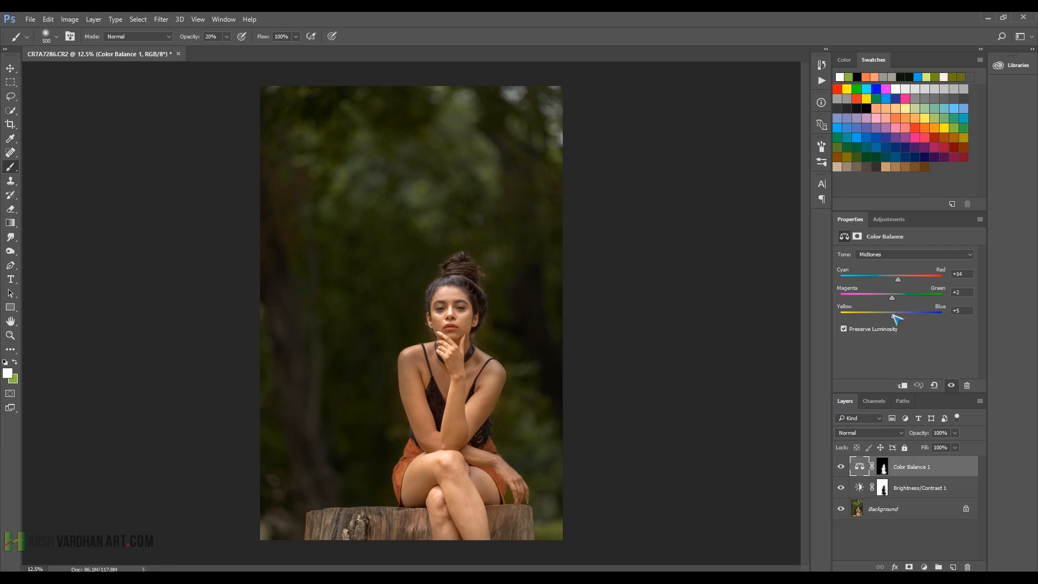
left_click_drag(895, 316, 890, 318)
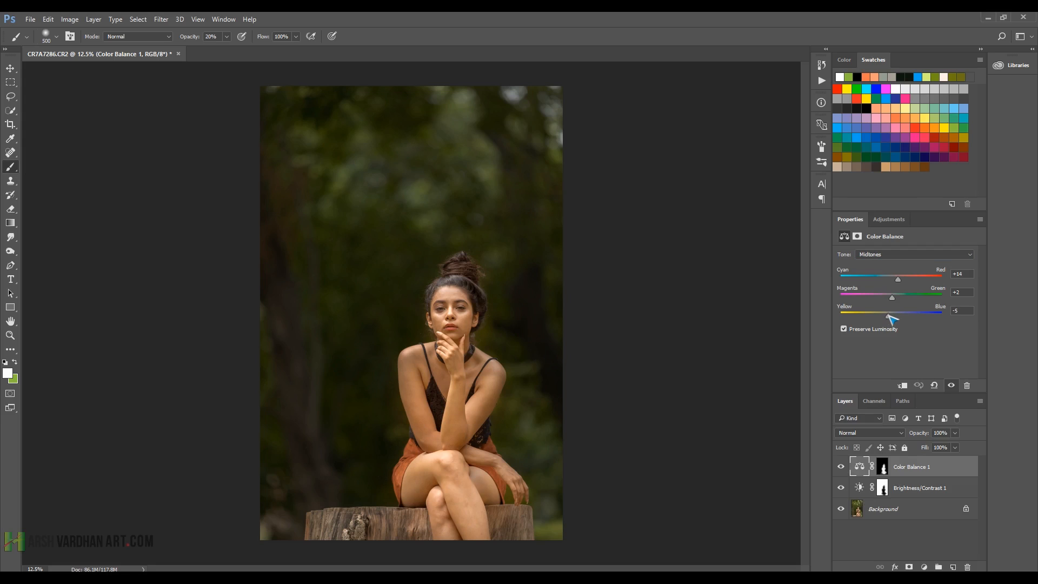
left_click(842, 468)
left_click(841, 469)
left_click(955, 432)
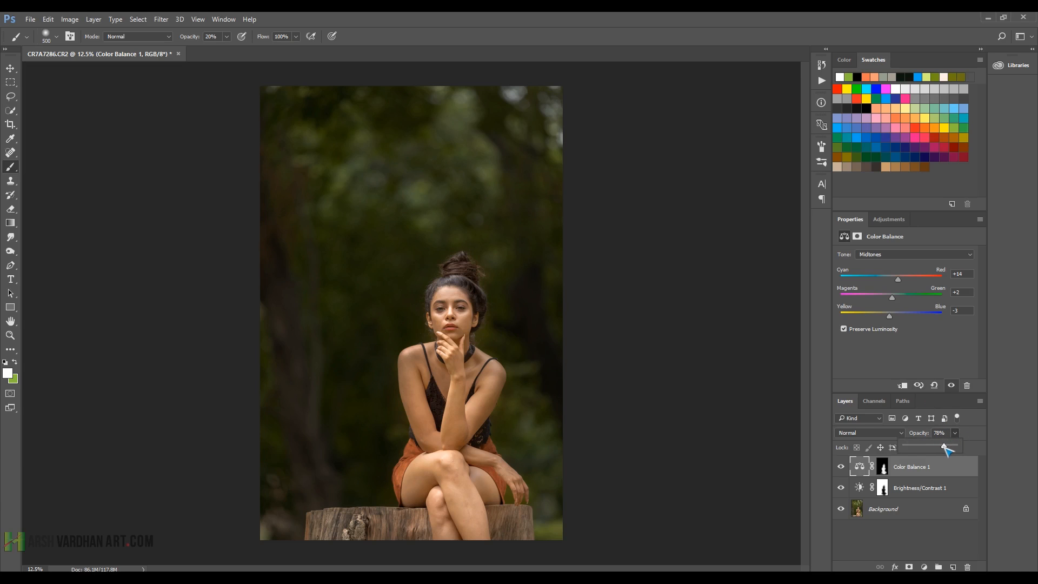
left_click(864, 473)
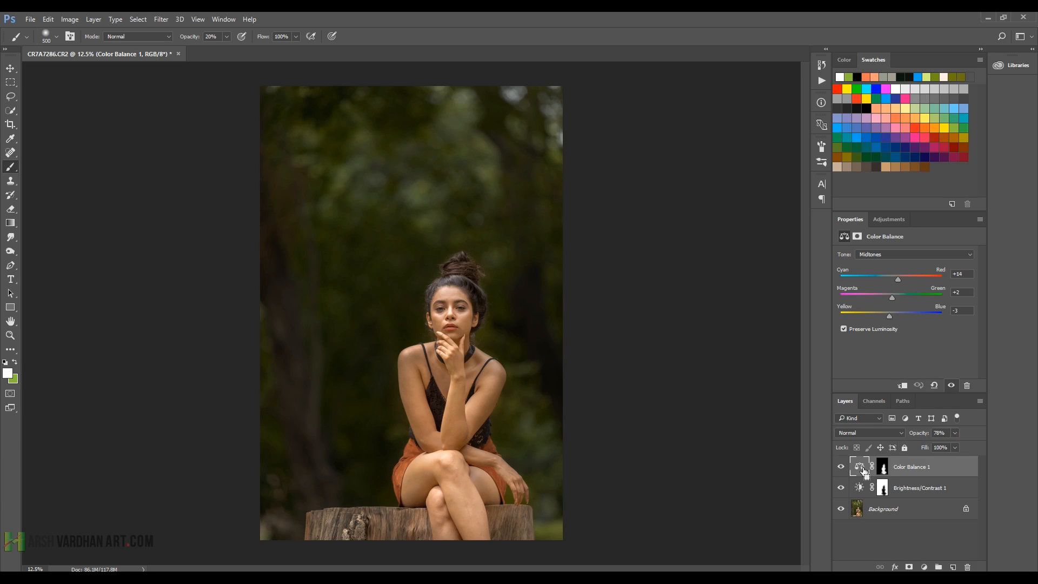
Step: Save the document as the Photoshop file CR7A7286.psd with its layers
key("ctrl+shift+s")
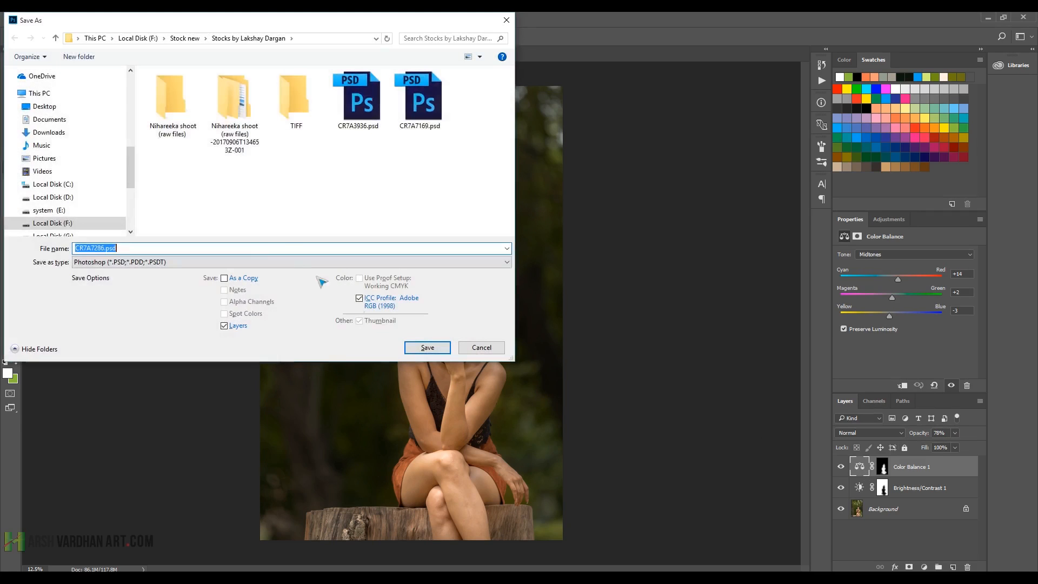
left_click(427, 348)
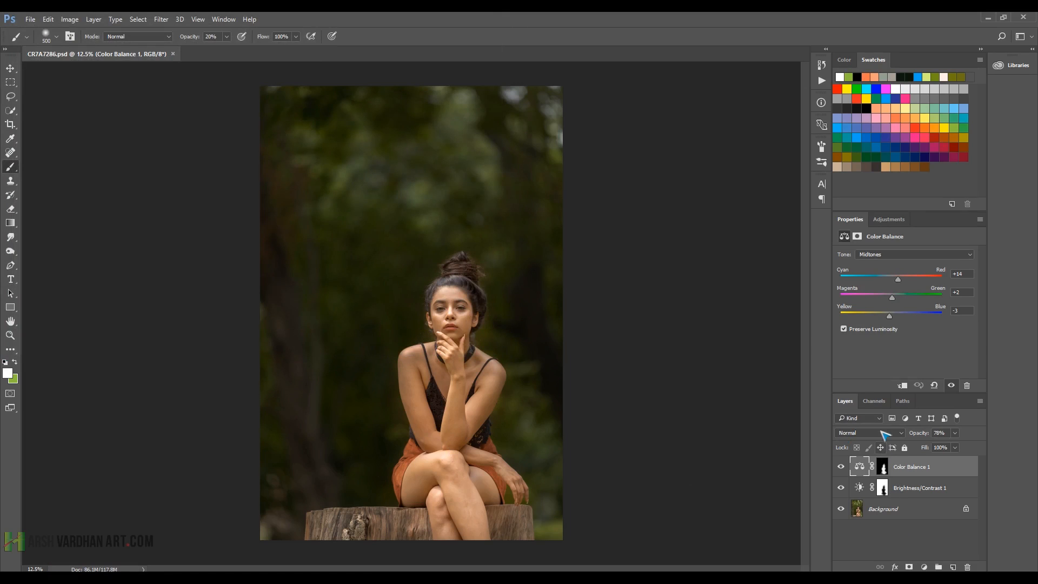
Step: Add a Curves adjustment layer and set the Blue channel's black point output to 30 and white point output to 245
left_click(890, 223)
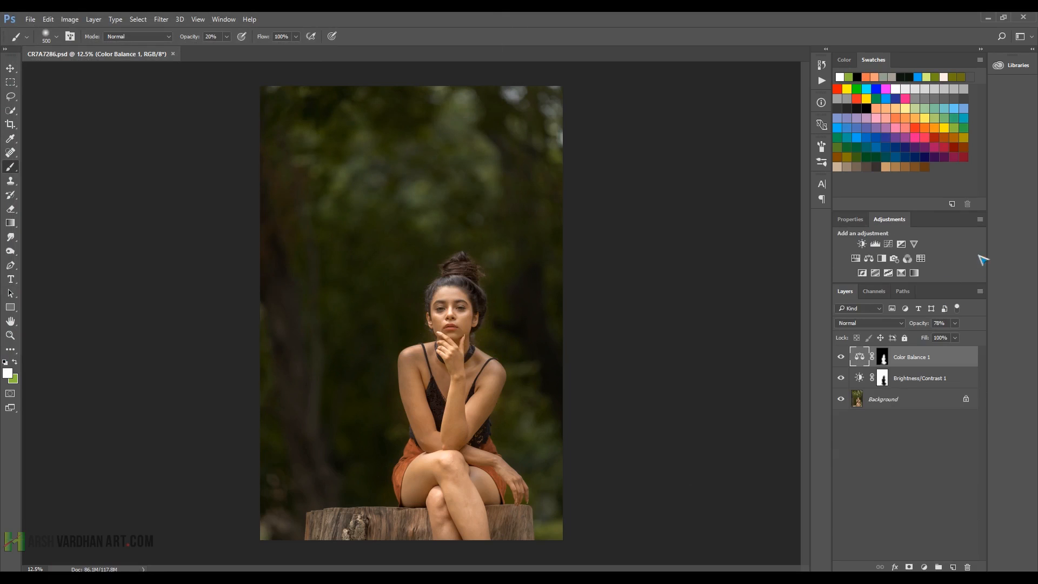
left_click(889, 244)
left_click_drag(919, 395, 919, 452)
left_click(895, 268)
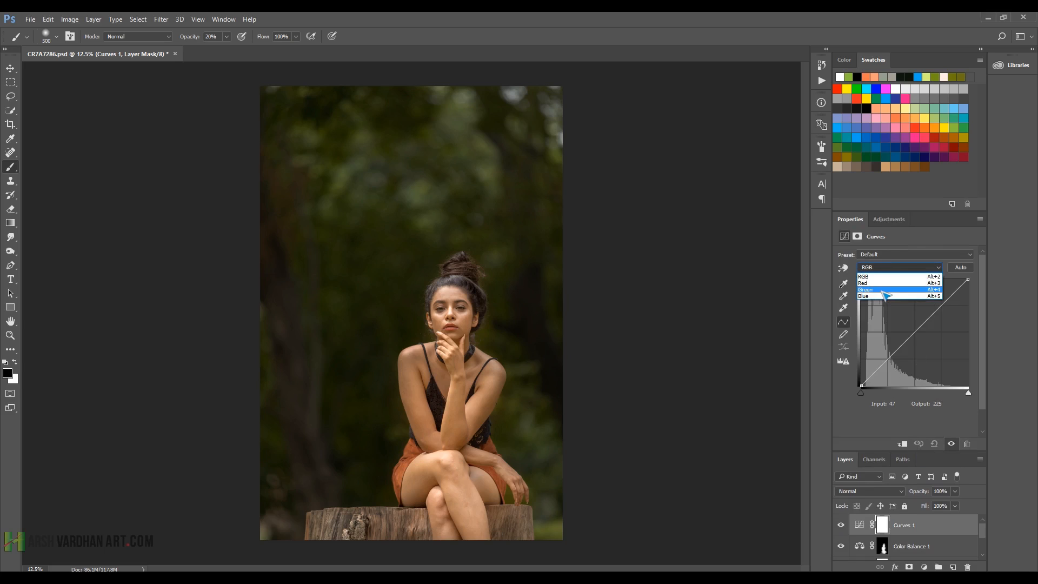
left_click(878, 296)
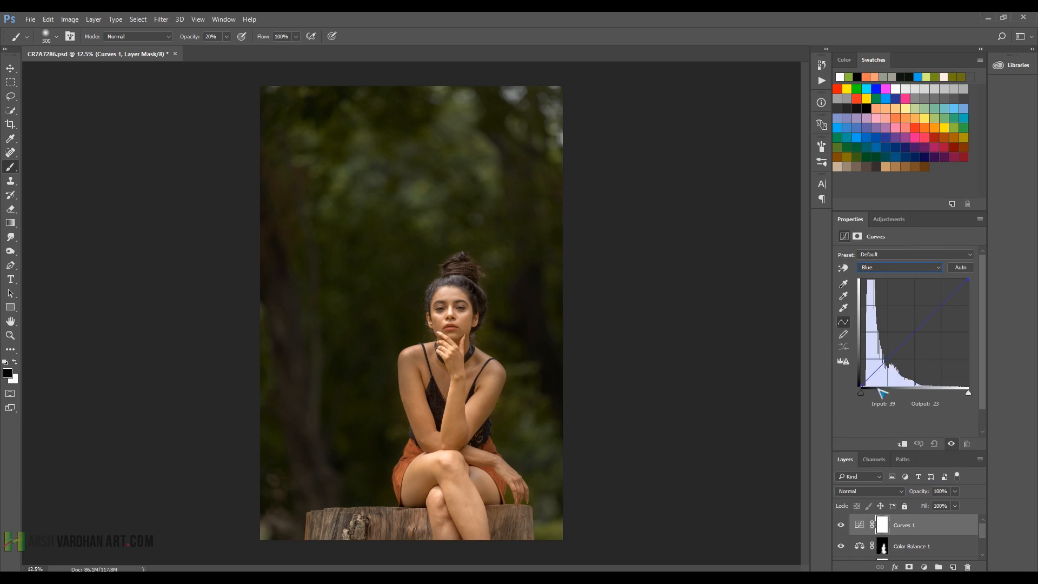
left_click_drag(861, 387, 859, 372)
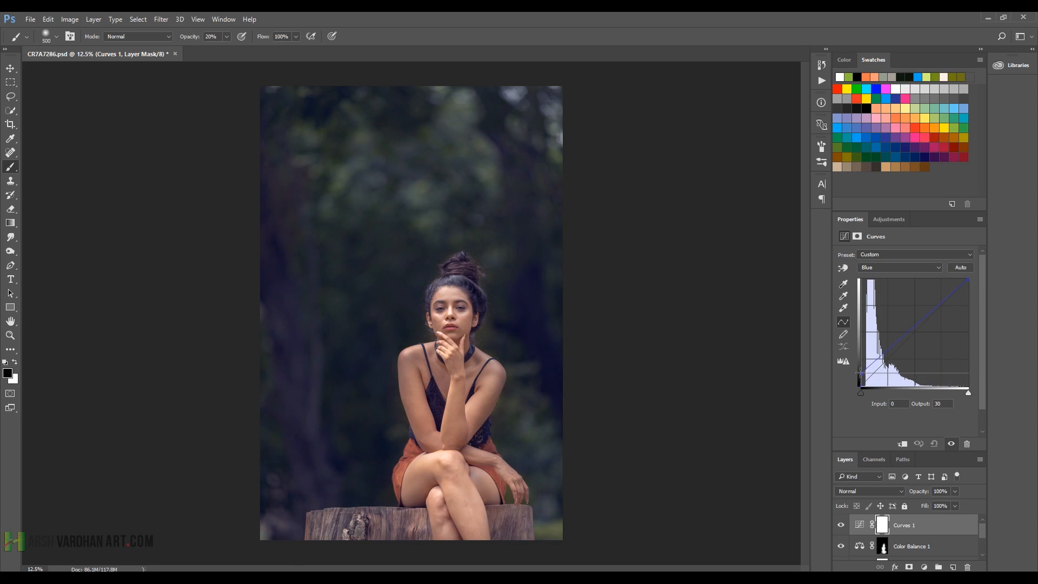
left_click_drag(969, 280, 968, 284)
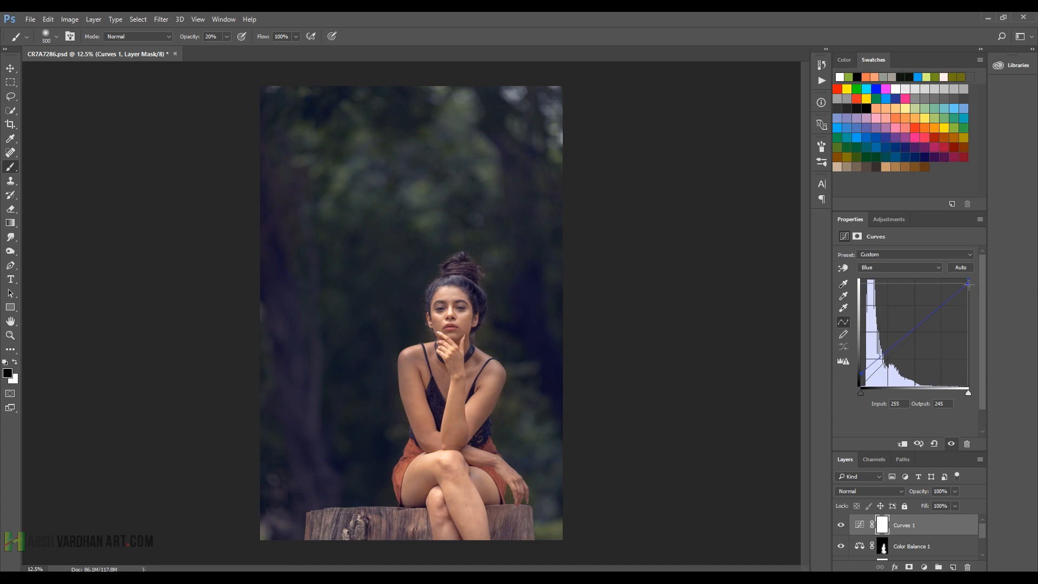
Step: Switch the Curves adjustment to the Green channel and try small shifts of its black and white points
left_click(913, 269)
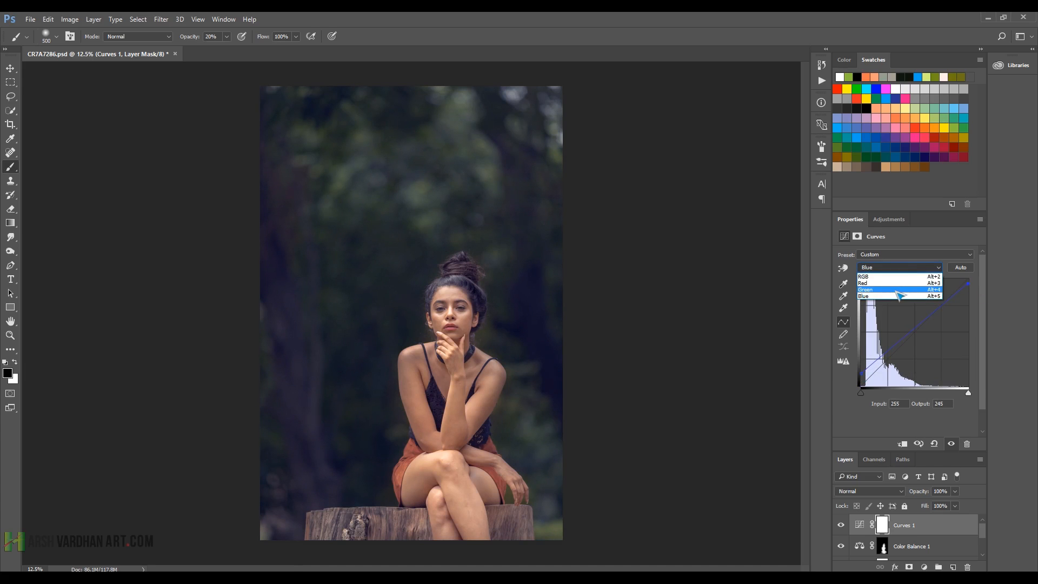
left_click(897, 290)
left_click_drag(863, 387, 862, 386)
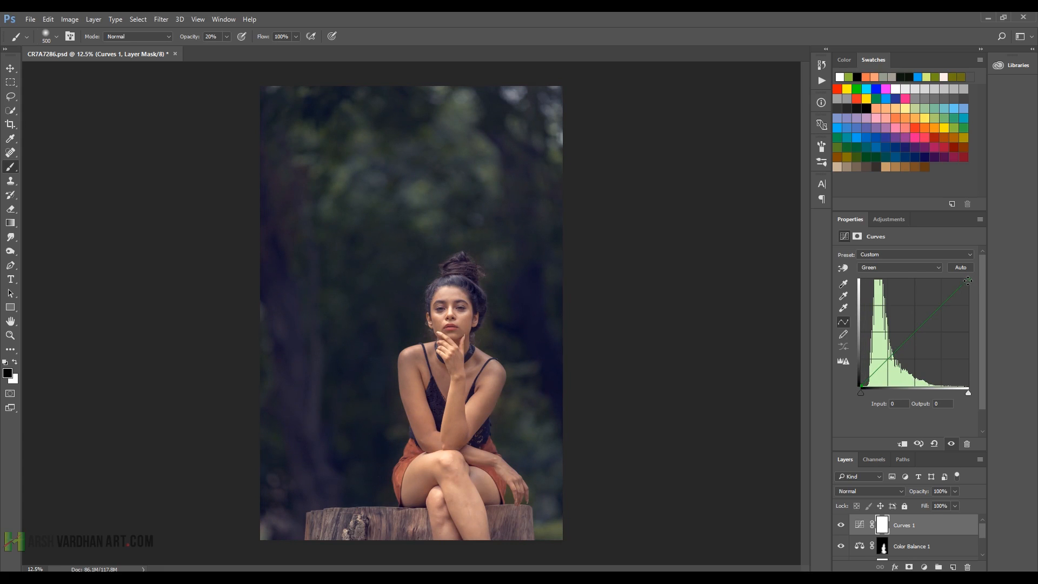
left_click_drag(968, 280, 968, 281)
Step: In the Curves Red channel, add a slightly lowered midpoint and keep the black point at output 0
left_click(914, 268)
left_click(900, 284)
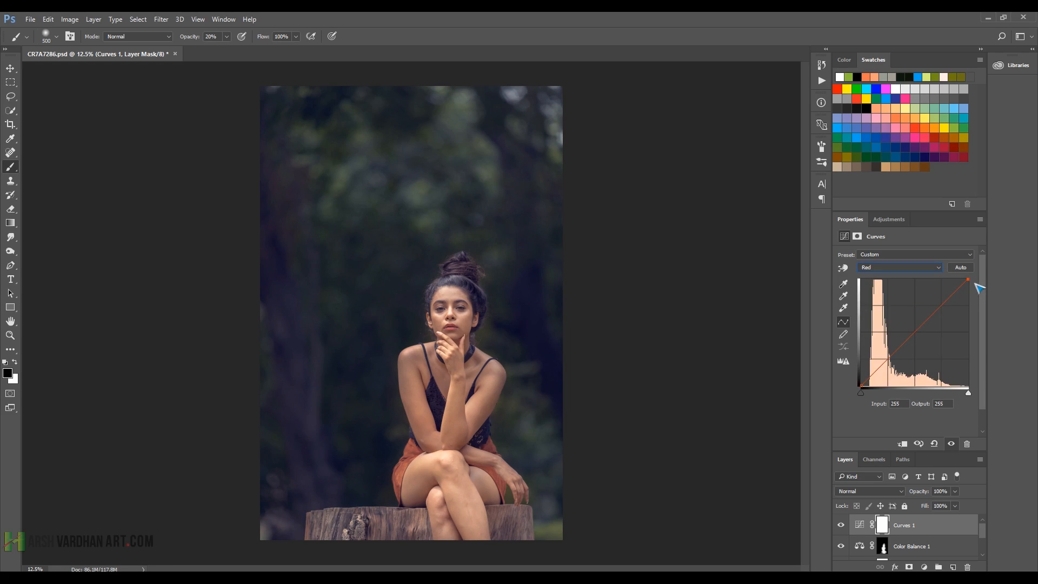
left_click_drag(972, 282, 971, 279)
left_click_drag(861, 387, 861, 378)
left_click_drag(917, 329, 918, 331)
left_click_drag(860, 383, 860, 386)
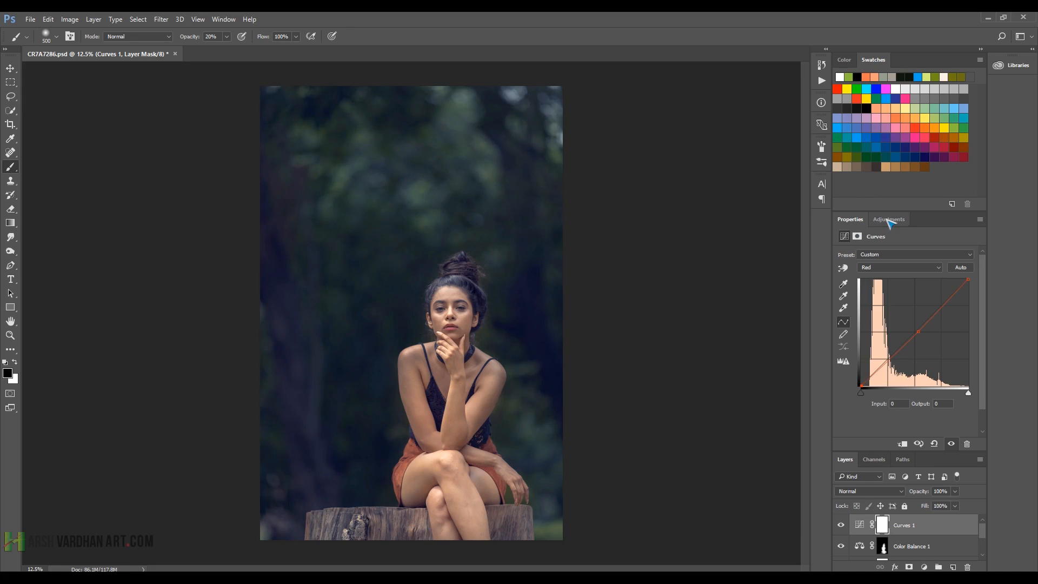
Step: Add a Hue/Saturation adjustment layer and set the Greens hue to -3
left_click(890, 221)
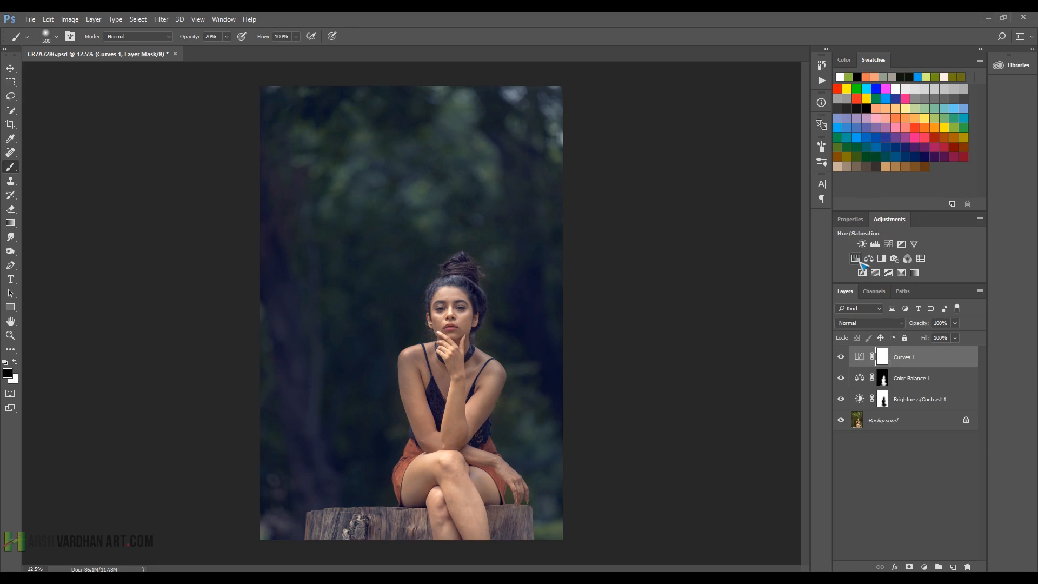
left_click(856, 259)
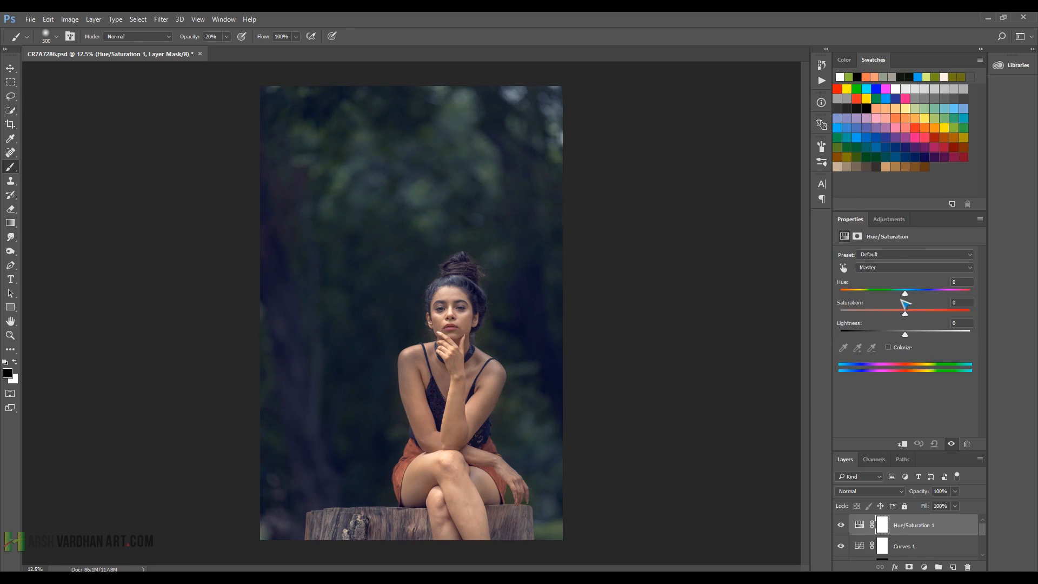
left_click(908, 268)
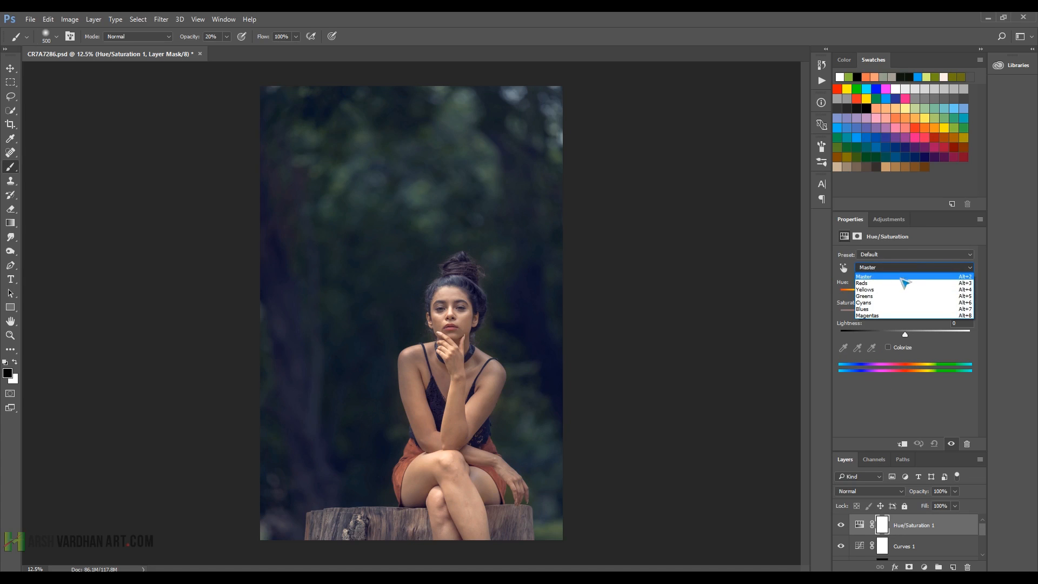
left_click(890, 296)
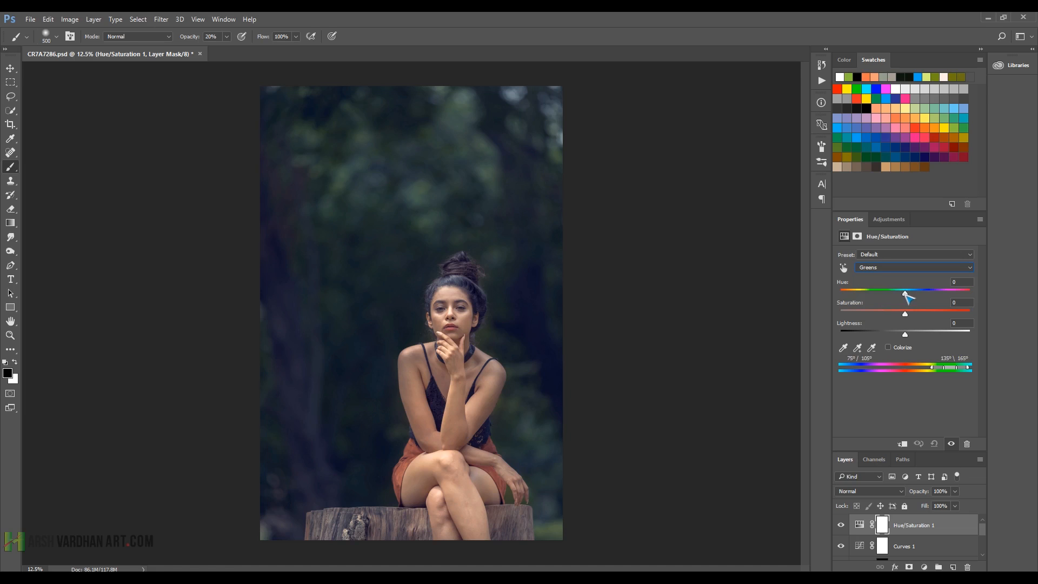
mouse_move(906, 295)
left_mouse_down()
mouse_move(857, 294)
mouse_move(949, 295)
mouse_move(893, 296)
mouse_move(904, 295)
left_mouse_up()
Step: Sample the dark background above the woman with the Hue/Saturation targeted adjustment tool and lower the hue of that color range
left_click(843, 267)
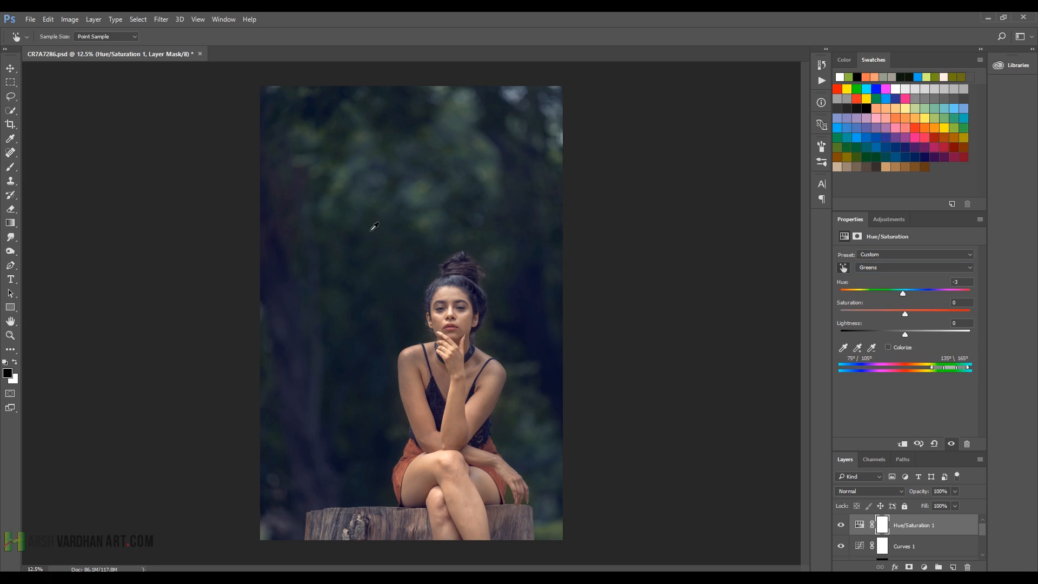
left_click(383, 209)
mouse_move(905, 294)
left_mouse_down()
mouse_move(868, 294)
mouse_move(935, 314)
mouse_move(872, 294)
mouse_move(913, 294)
mouse_move(895, 293)
left_mouse_up()
Step: Switch the Hue/Saturation adjustment to Master and set its hue to -1
left_click(884, 269)
left_click(887, 277)
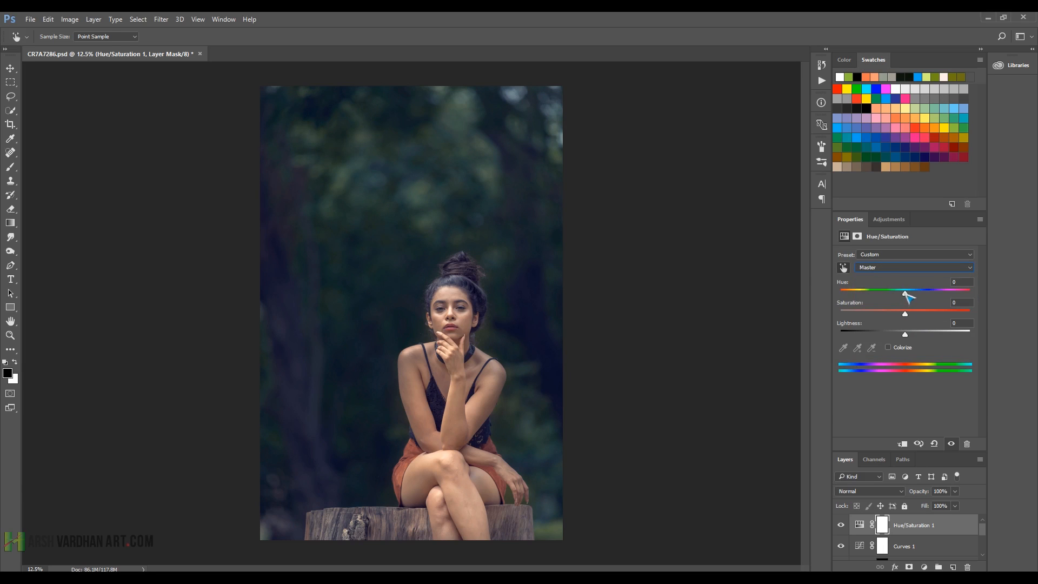
left_click_drag(905, 292, 905, 292)
left_click_drag(899, 293, 905, 293)
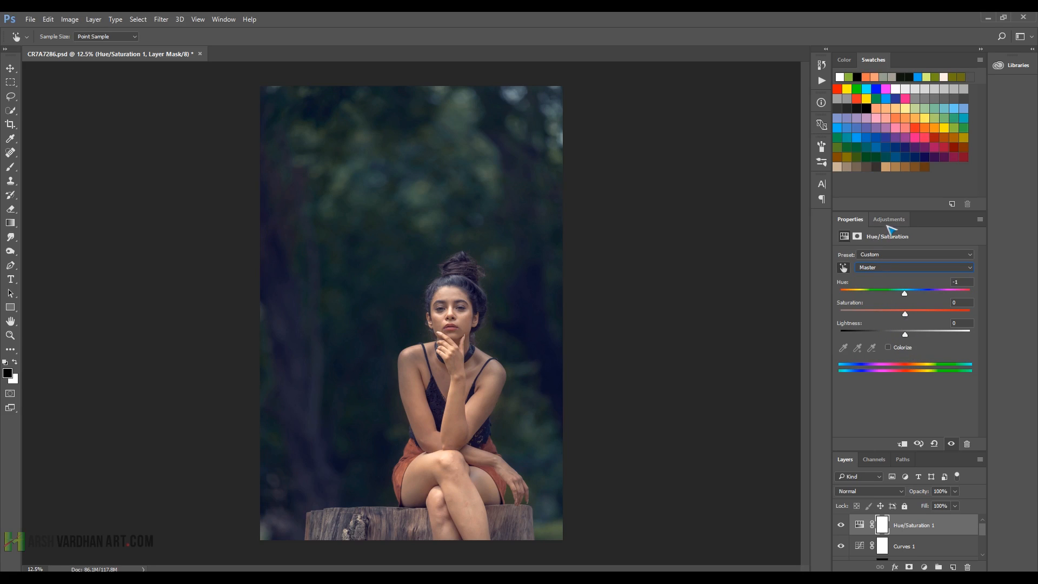
Step: Compare the image with the Hue/Saturation layer hidden and shown, and delete that layer
left_click(841, 527)
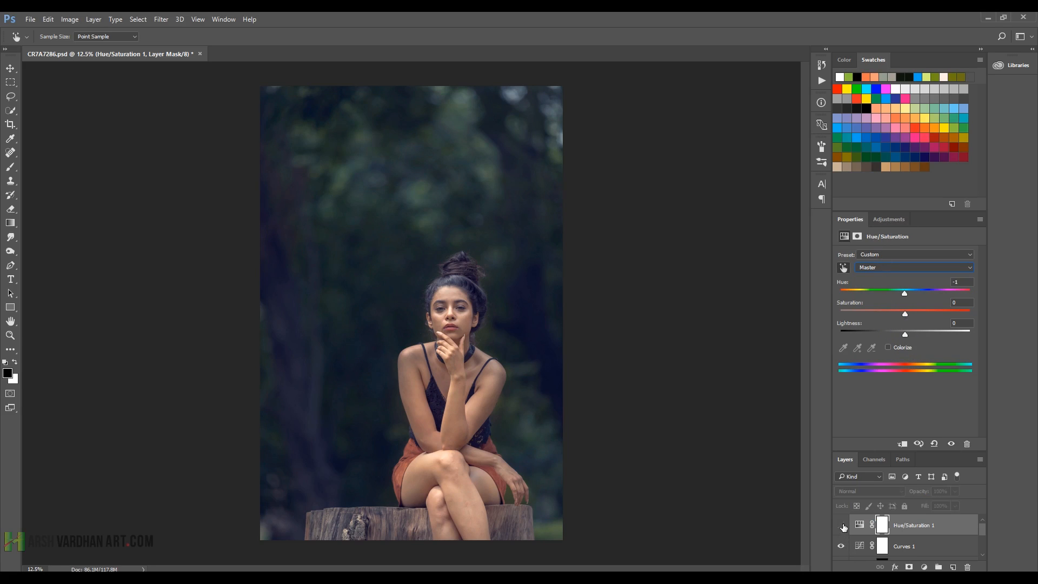
left_click(842, 527)
key("b")
left_click(864, 528)
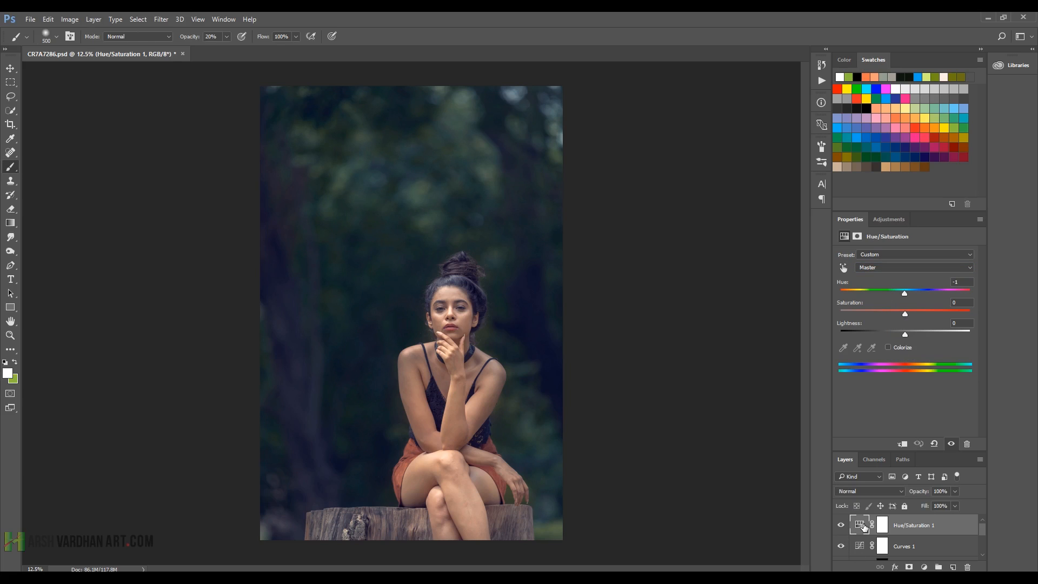
key("Delete")
Step: Add a second Color Balance layer with midtones Cyan–Red +43, fine-tune Magenta–Green, and push Yellow–Blue strongly toward yellow
left_click(889, 219)
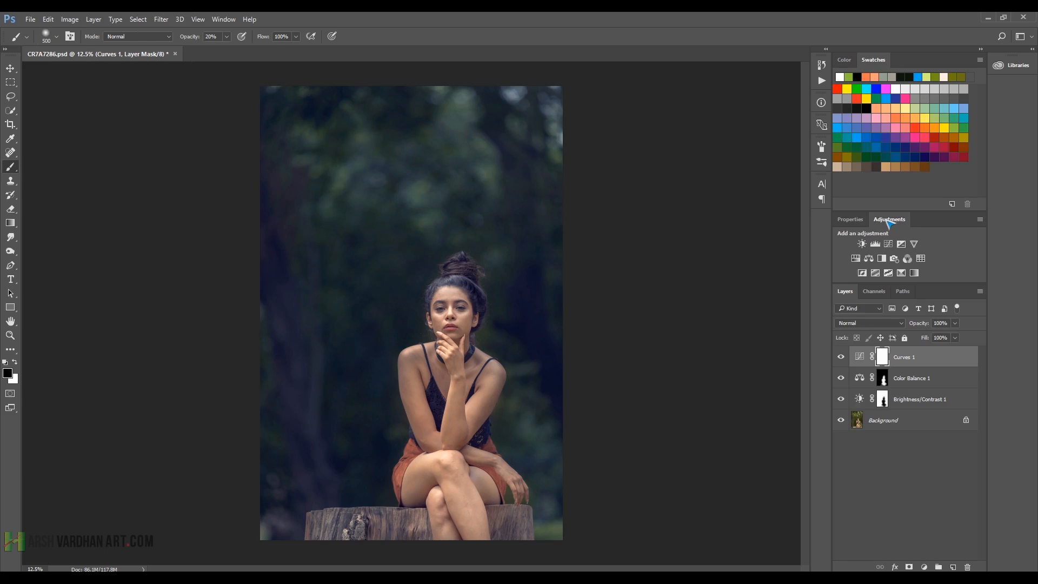
left_click(869, 259)
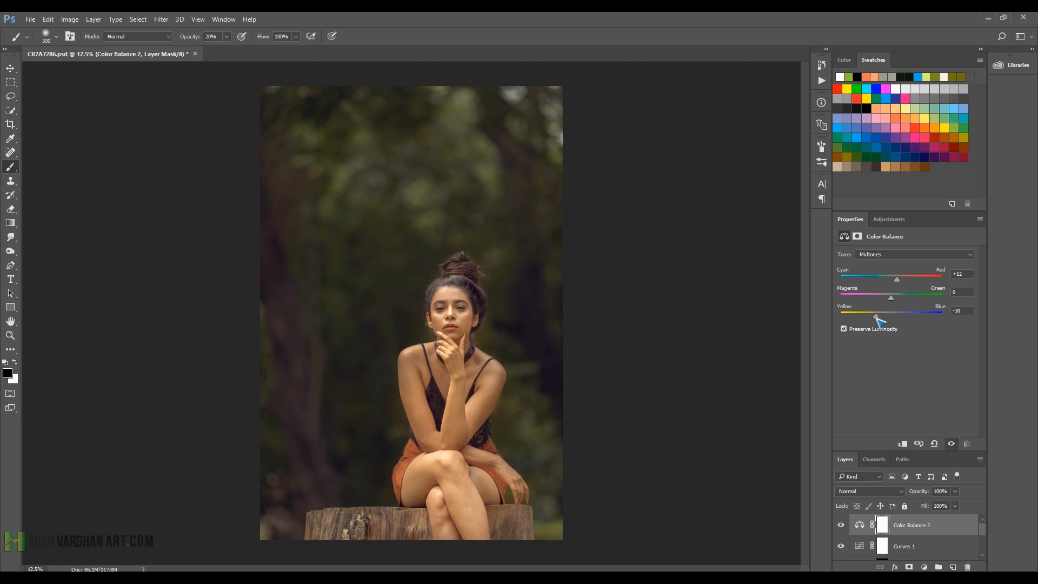
left_click_drag(898, 279, 909, 278)
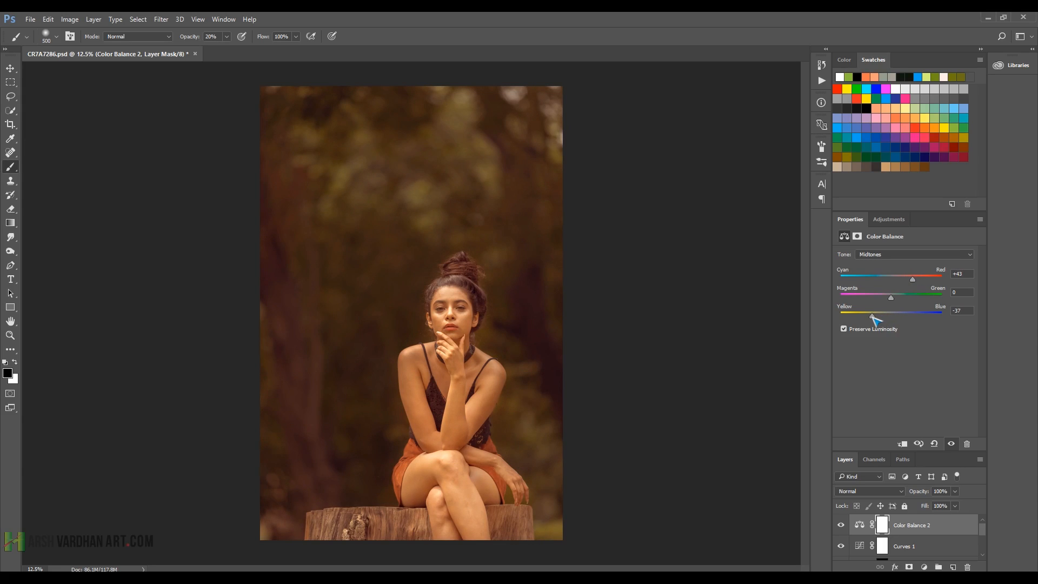
mouse_move(894, 297)
left_mouse_down()
mouse_move(881, 296)
mouse_move(897, 300)
left_mouse_up()
mouse_move(866, 317)
left_mouse_down()
mouse_move(902, 318)
mouse_move(865, 316)
left_mouse_up()
Step: Brush black at 20% opacity over the woman on the new Color Balance layer's mask and compare with the layer hidden
left_click(883, 526)
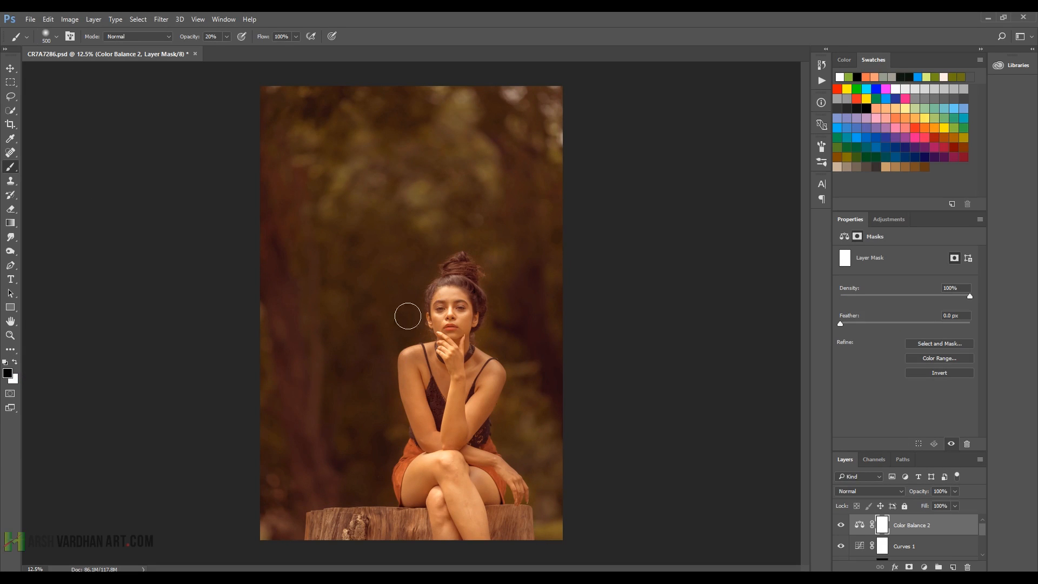
mouse_move(456, 304)
left_mouse_down()
mouse_move(445, 349)
mouse_move(457, 296)
mouse_move(456, 363)
mouse_move(424, 375)
mouse_move(464, 430)
mouse_move(481, 390)
mouse_move(474, 371)
mouse_move(486, 375)
mouse_move(460, 438)
mouse_move(436, 454)
mouse_move(452, 478)
mouse_move(433, 475)
mouse_move(485, 543)
mouse_move(485, 478)
mouse_move(463, 482)
mouse_move(456, 291)
mouse_move(452, 318)
mouse_move(447, 305)
mouse_move(441, 319)
mouse_move(454, 293)
mouse_move(456, 346)
mouse_move(448, 309)
mouse_move(444, 322)
mouse_move(454, 323)
mouse_move(455, 301)
mouse_move(467, 310)
mouse_move(455, 327)
mouse_move(469, 319)
mouse_move(460, 295)
mouse_move(450, 333)
left_mouse_up()
key("x")
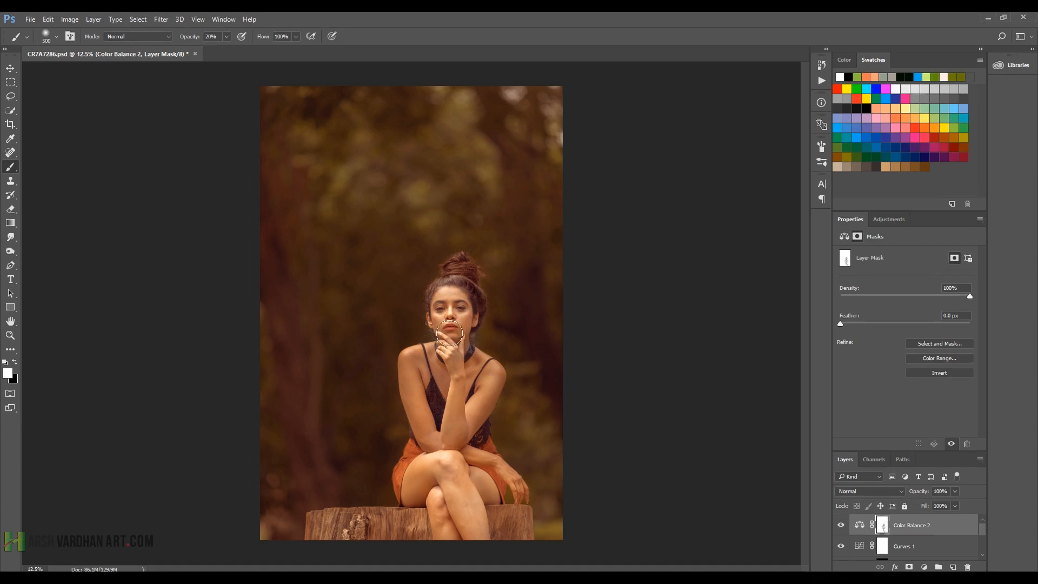
left_click(841, 527)
left_click(841, 526)
left_click(841, 527)
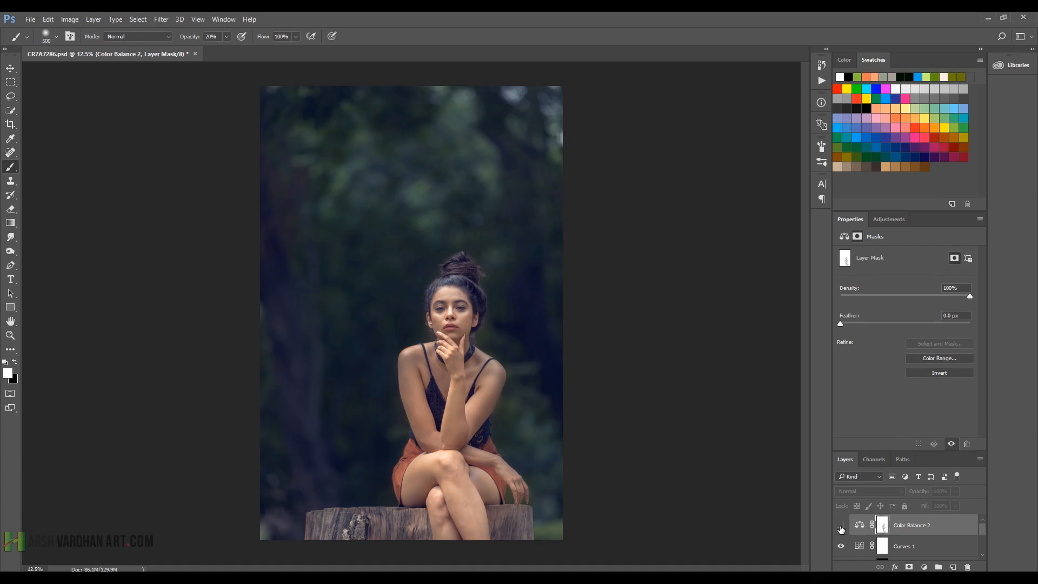
left_click(841, 526)
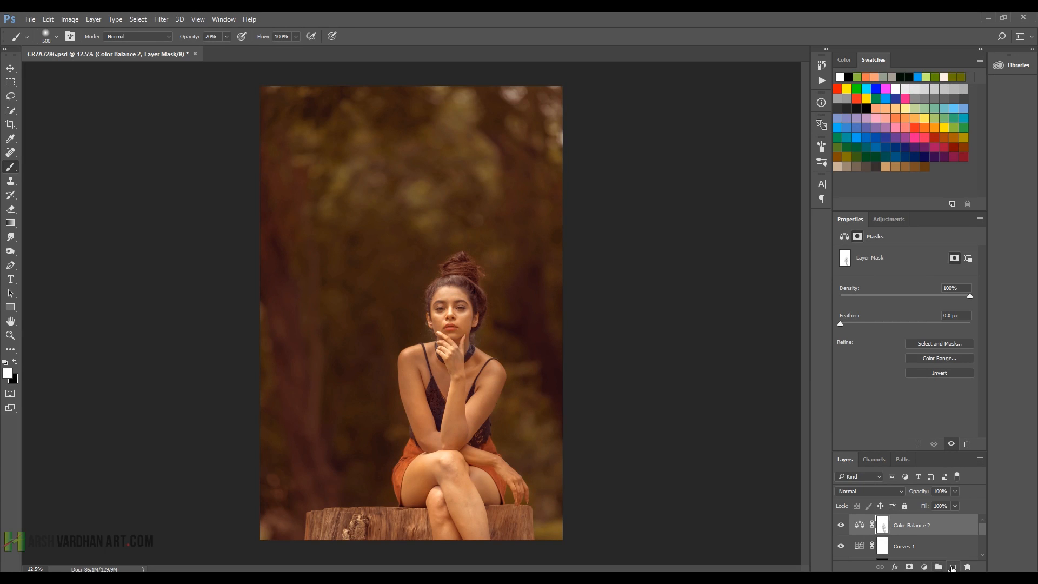
Step: Create a new empty layer on top and set its blend mode to Color
left_click(953, 567)
left_click(879, 493)
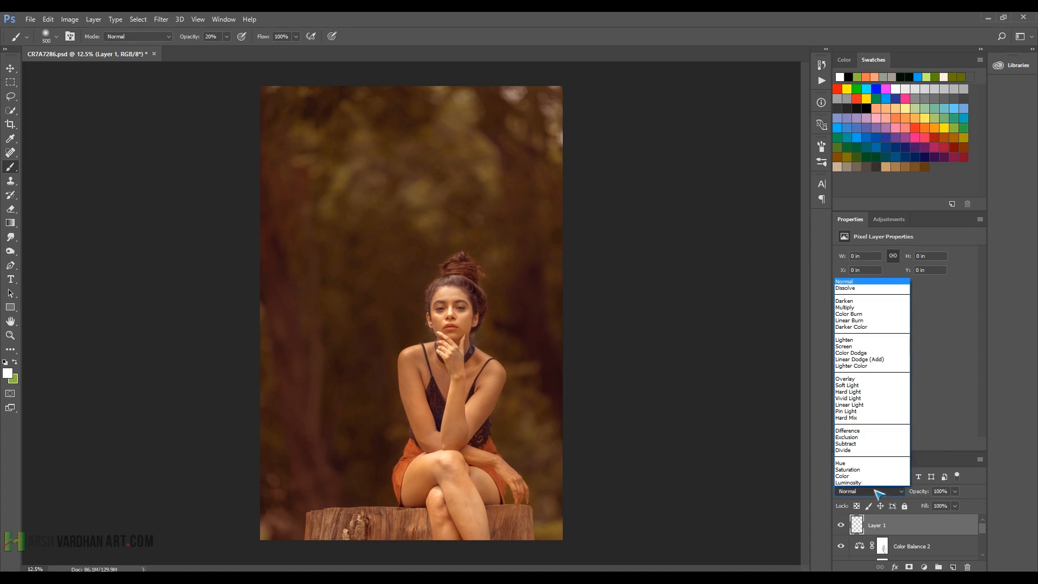
left_click(868, 485)
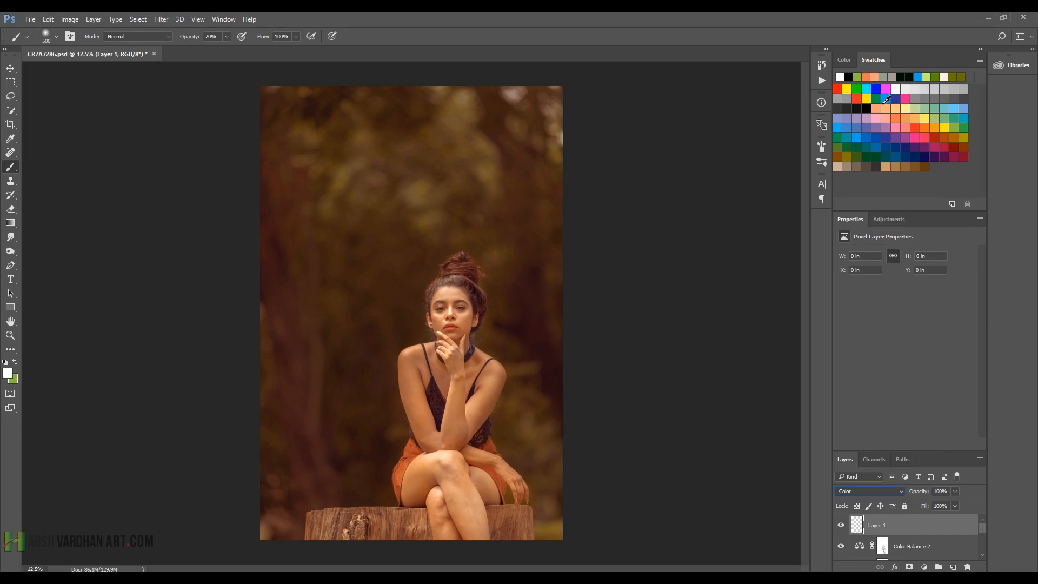
Step: Paint light green over the background on the Color layer, enlarging the brush to 1300 for the broad strokes
left_click(927, 77)
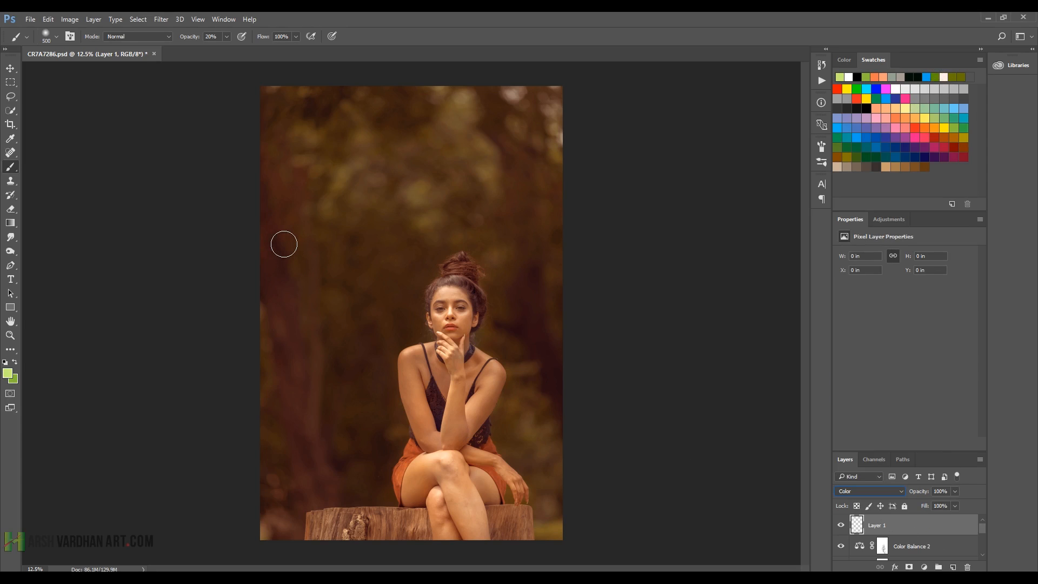
left_click_drag(284, 244, 284, 247)
key("bracketright")
key("bracketright")
key("bracketright")
key("bracketright")
key("bracketright")
key("bracketright")
key("bracketright")
key("bracketright")
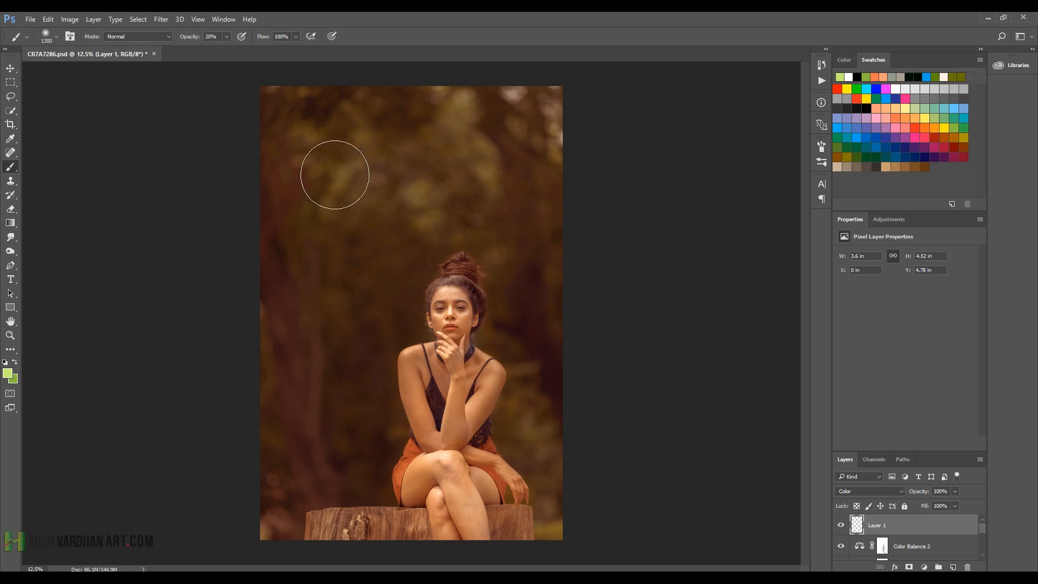
mouse_move(335, 175)
left_mouse_down()
mouse_move(313, 144)
mouse_move(317, 109)
mouse_move(304, 93)
mouse_move(392, 99)
mouse_move(362, 110)
mouse_move(427, 142)
left_mouse_up()
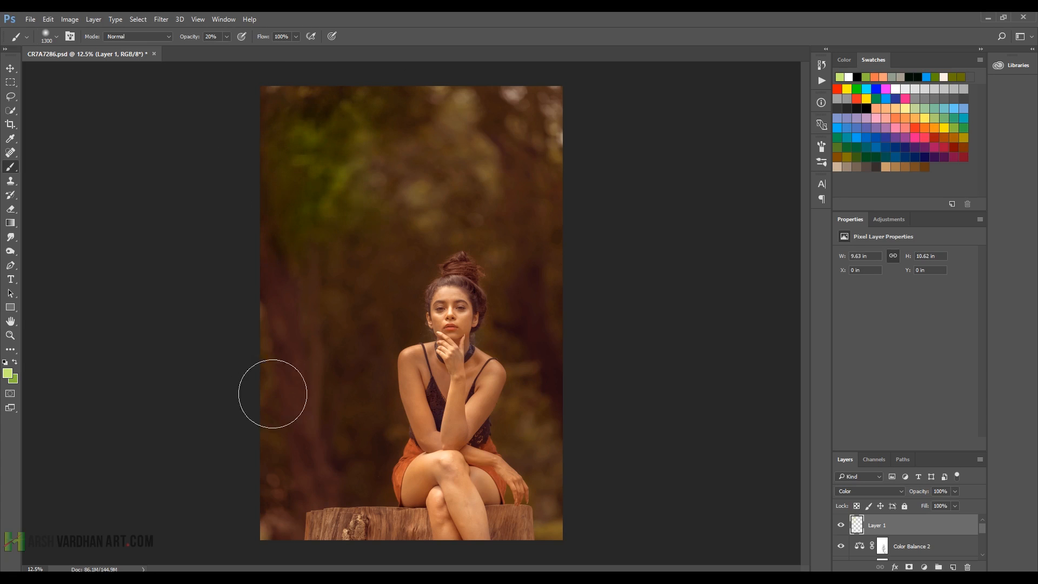
mouse_move(272, 393)
left_mouse_down()
mouse_move(371, 238)
mouse_move(303, 411)
mouse_move(348, 431)
mouse_move(338, 449)
left_mouse_up()
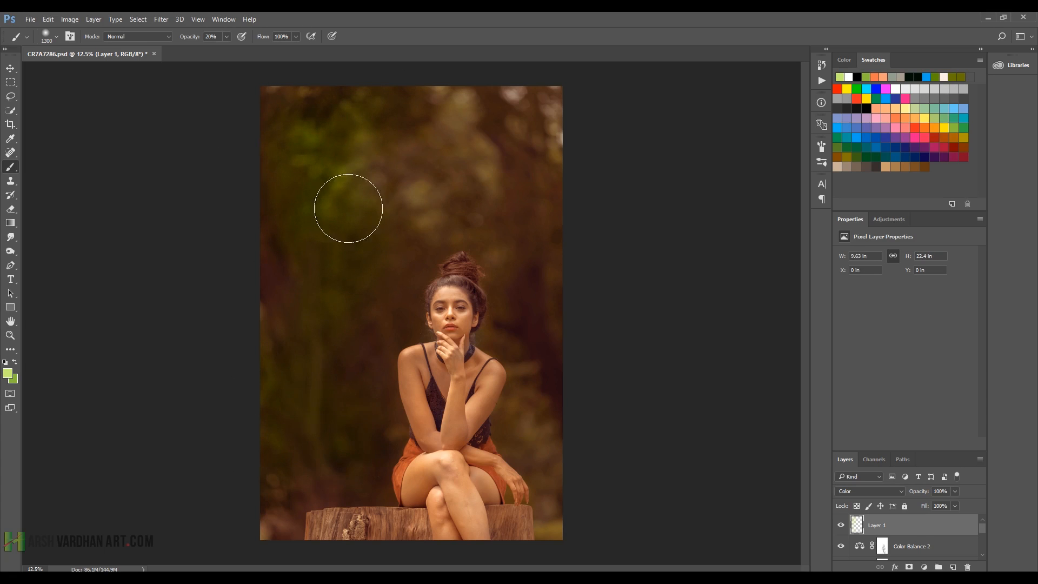
mouse_move(348, 209)
left_mouse_down()
mouse_move(521, 170)
mouse_move(505, 142)
mouse_move(390, 95)
mouse_move(574, 87)
mouse_move(534, 138)
mouse_move(547, 229)
left_mouse_up()
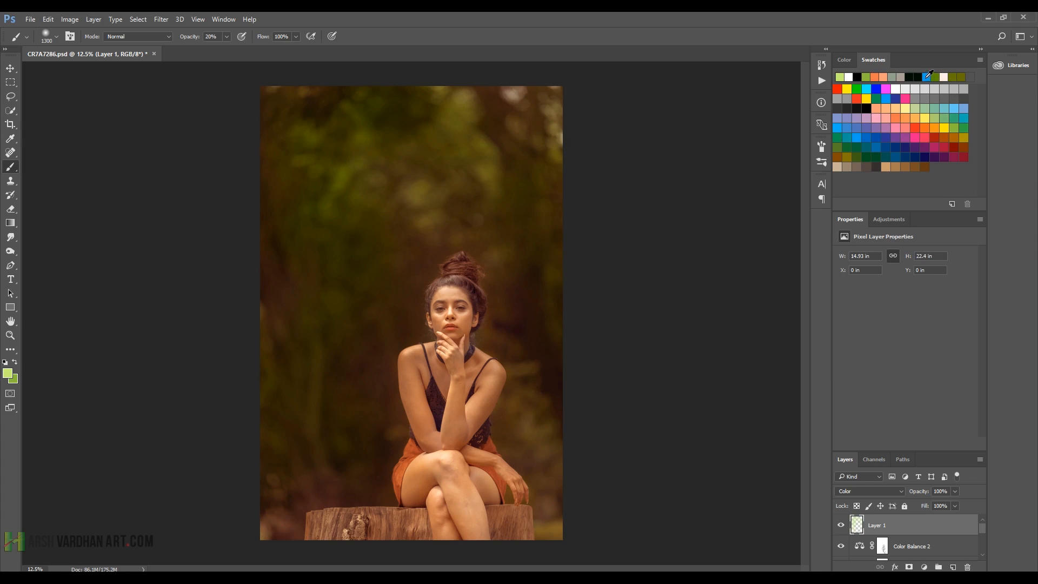
Step: Paint bright blue over the background trees along the photo's upper right side on the Color layer
left_click(927, 77)
left_click_drag(596, 164, 534, 104)
left_click_drag(510, 69, 609, 347)
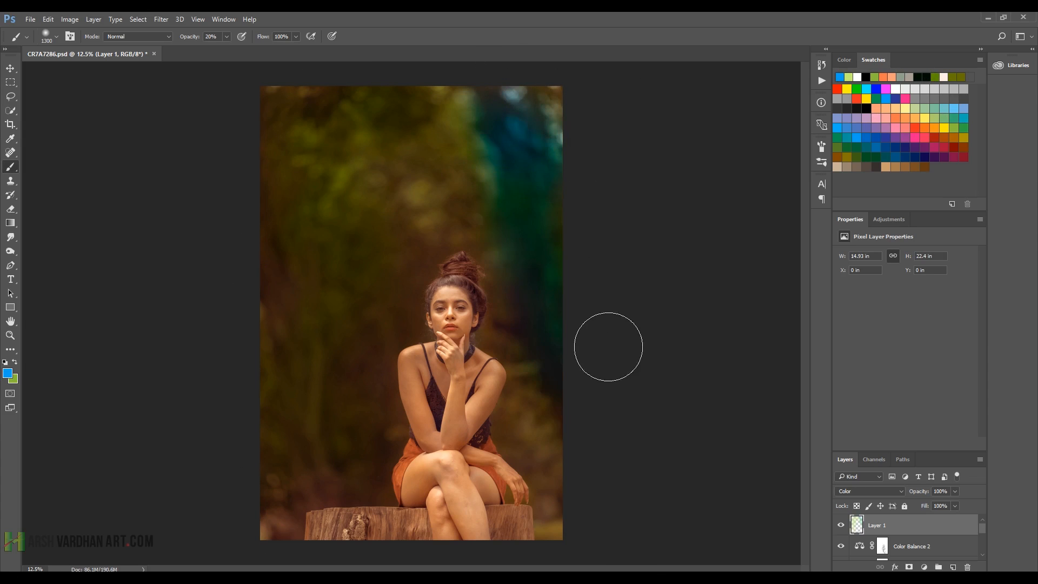
Step: Undo the blue strokes and paint light yellow over the background on the Color layer
key("ctrl+alt+z")
key("ctrl+alt+z")
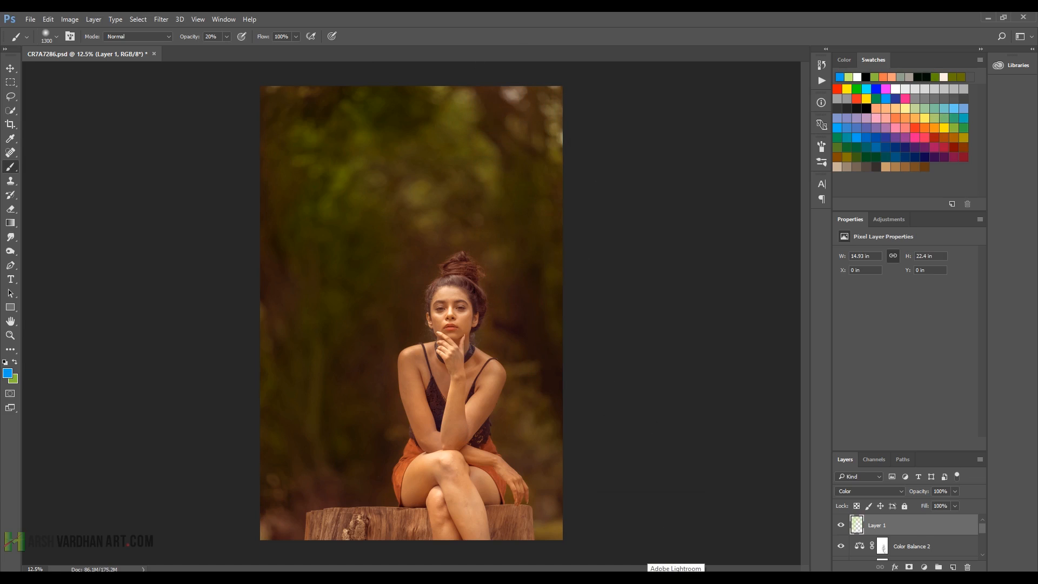
left_click(926, 118)
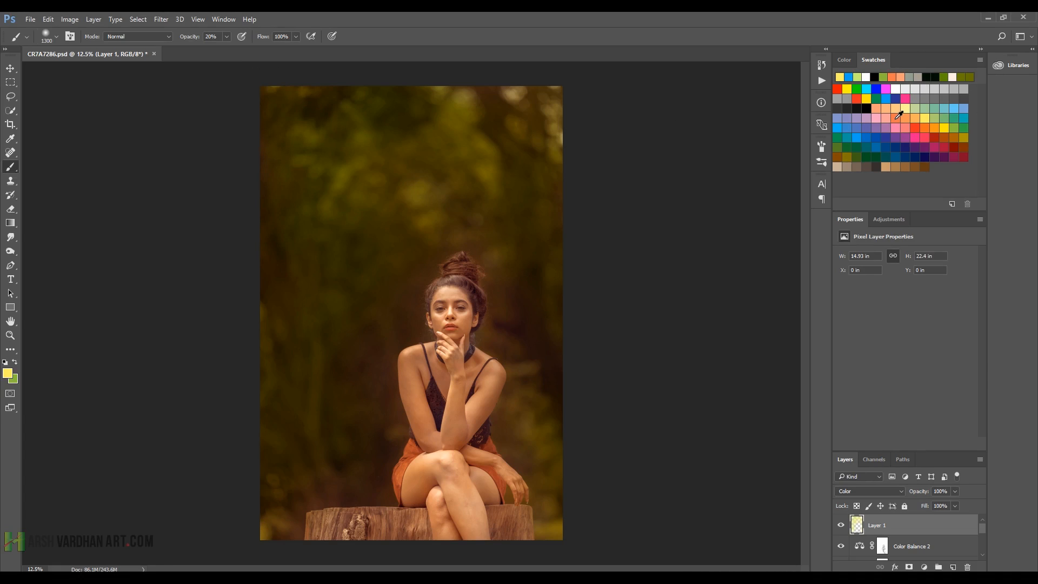
Step: Paint orange over the background trees in the photo's upper left and set the layer's blend mode to Soft Light
left_click(896, 117)
mouse_move(381, 181)
left_mouse_down()
mouse_move(372, 156)
mouse_move(319, 124)
mouse_move(327, 93)
mouse_move(264, 143)
mouse_move(435, 89)
mouse_move(299, 158)
mouse_move(558, 95)
mouse_move(321, 182)
mouse_move(603, 107)
left_mouse_up()
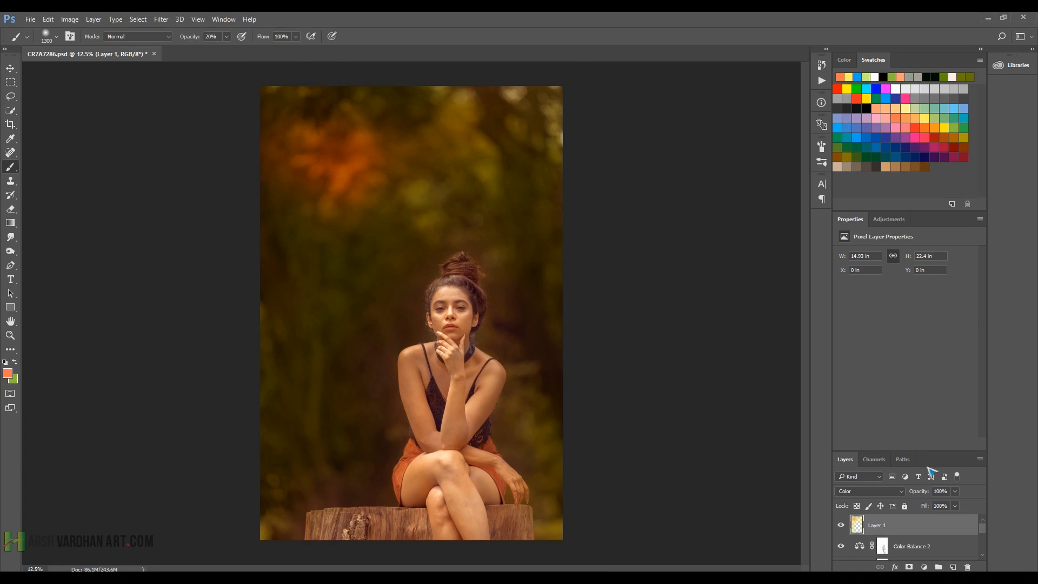
left_click(883, 491)
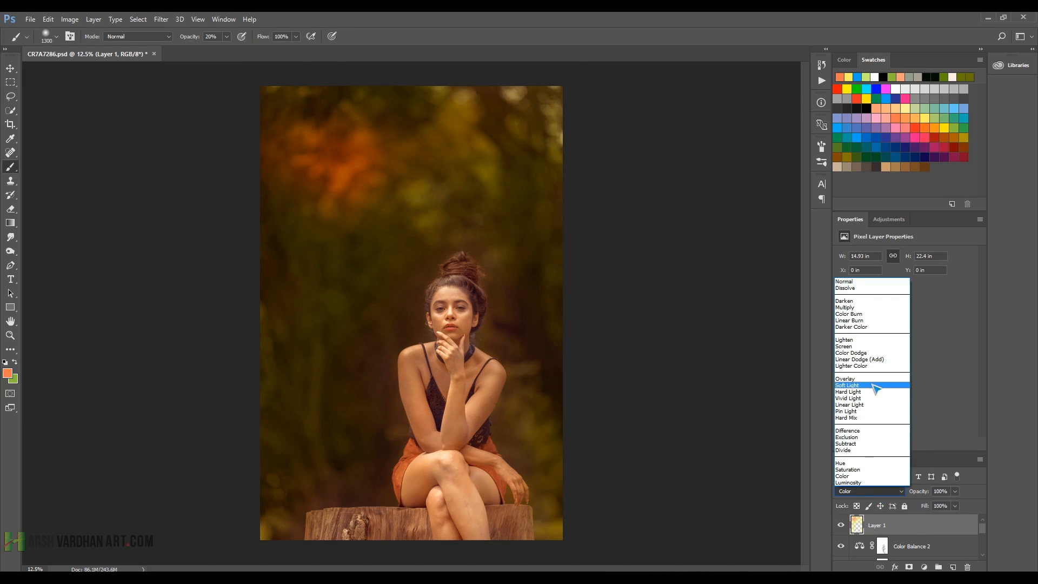
left_click(876, 385)
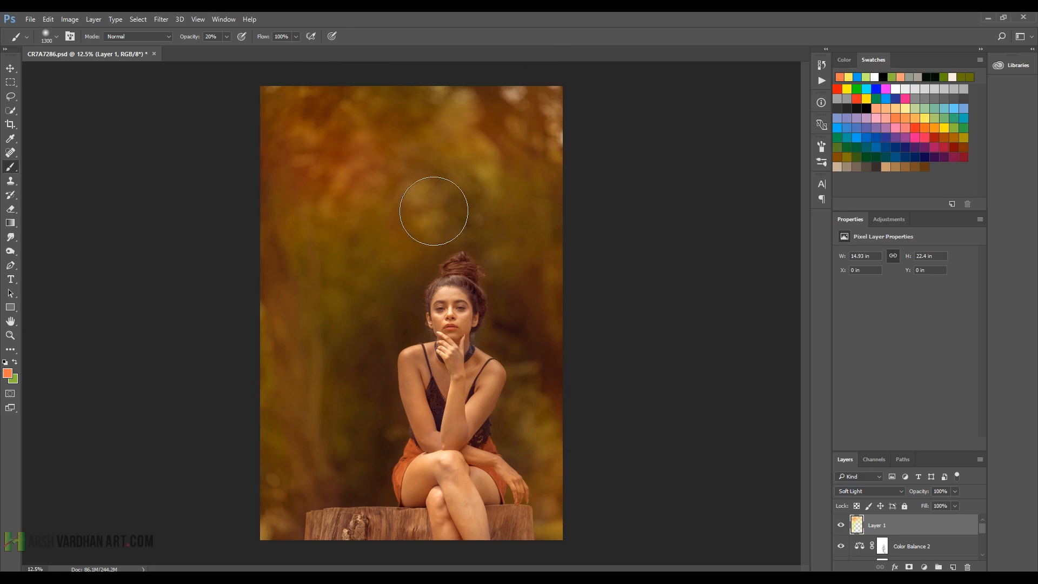
Step: Paint bright yellow over the background on the Soft Light layer and compare with the layer hidden
left_click(868, 97)
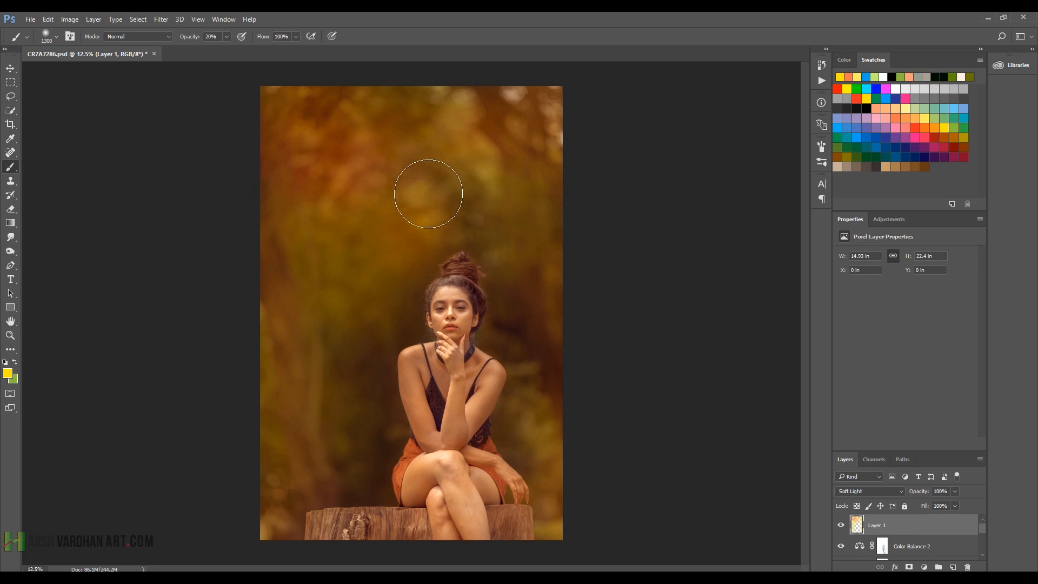
left_click(840, 527)
left_click(840, 527)
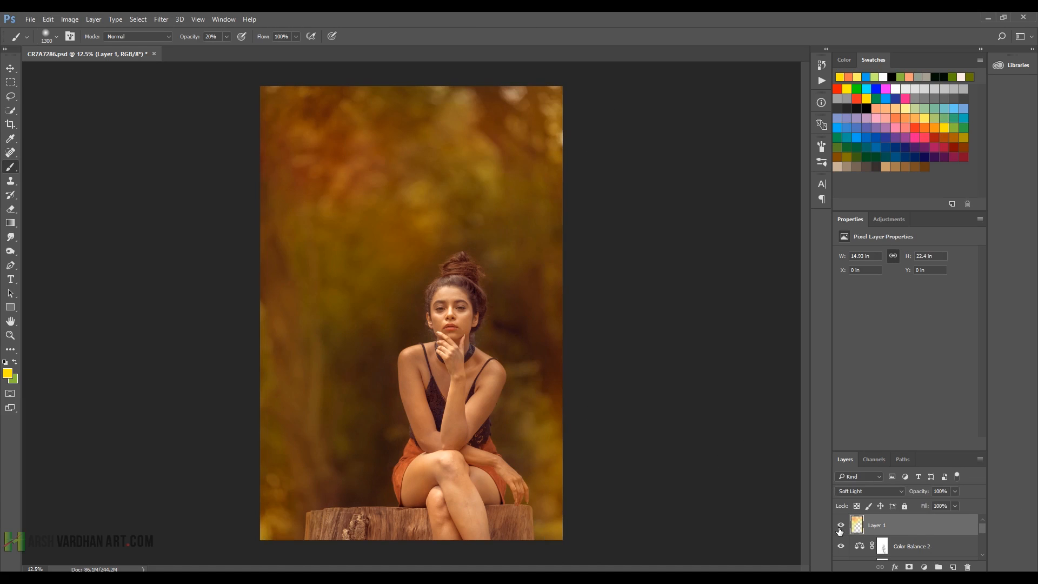
Step: Lower the painted Soft Light layer's opacity to 55% and save the document
left_click(955, 491)
left_click_drag(957, 503, 935, 506)
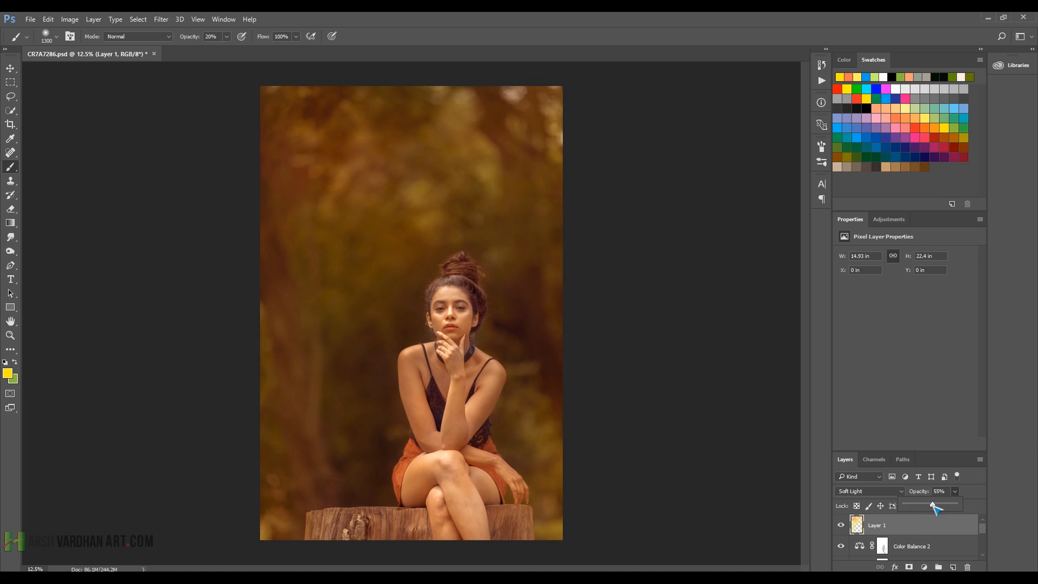
left_click(859, 526)
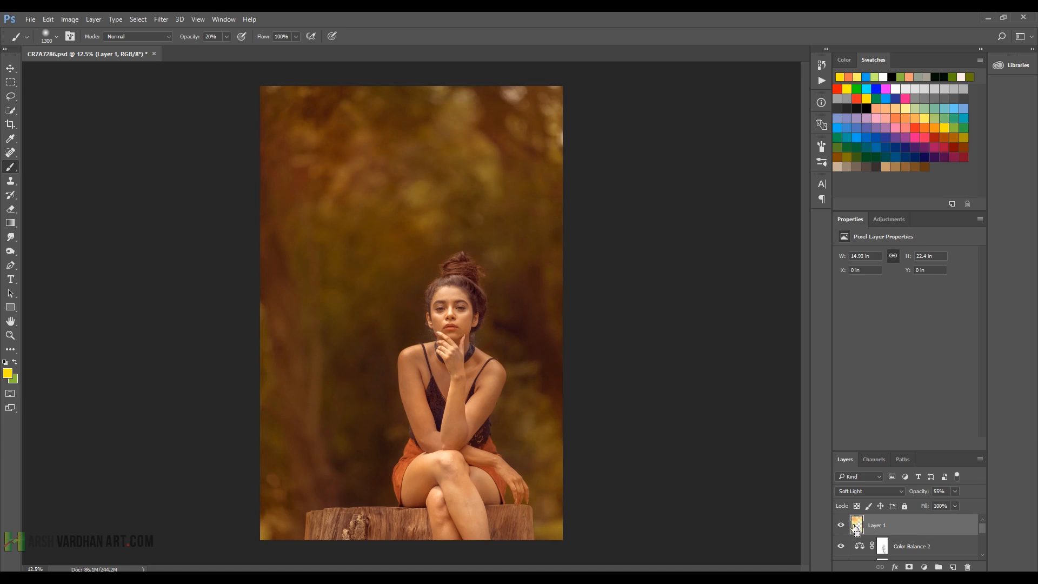
key("ctrl+s")
Step: Create a new empty layer on top and dab a soft white glow above the woman's head with a 2200 brush at 20% opacity
left_click(953, 568)
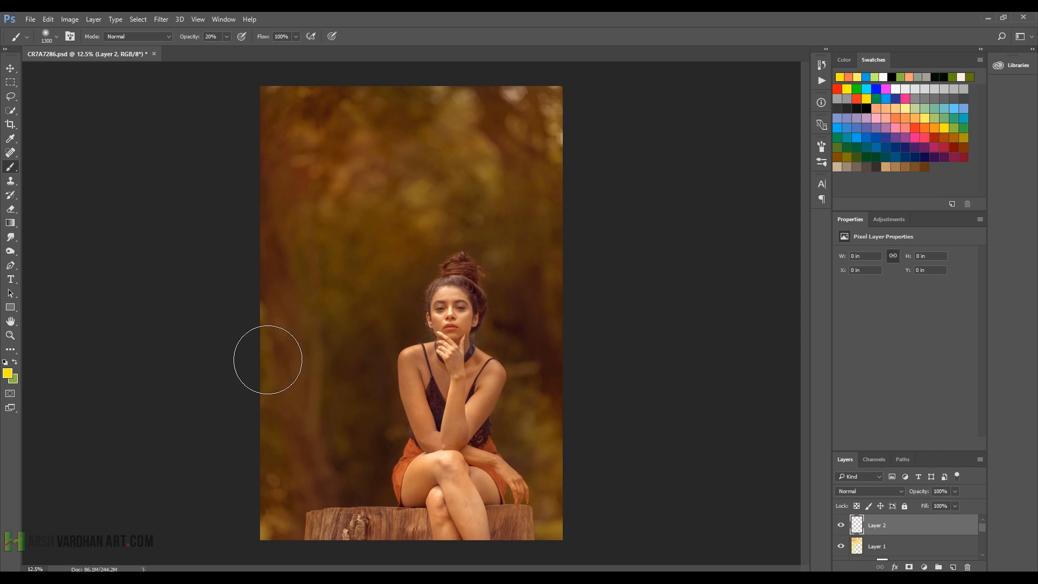
key("d")
key("x")
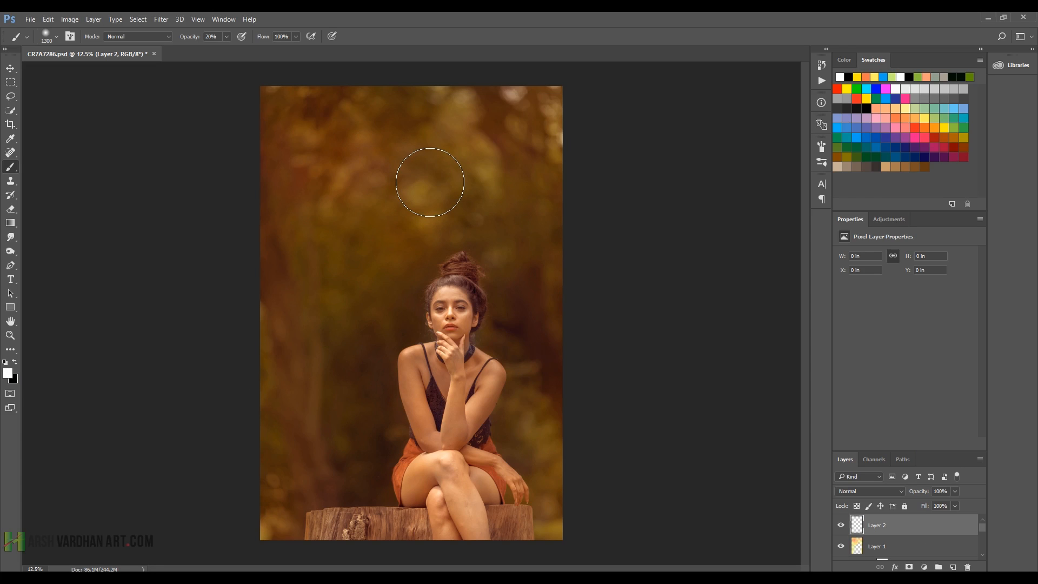
key("bracketright")
key("bracketright")
key("bracketright")
key("bracketright")
key("bracketright")
key("bracketright")
key("bracketright")
key("bracketright")
key("bracketright")
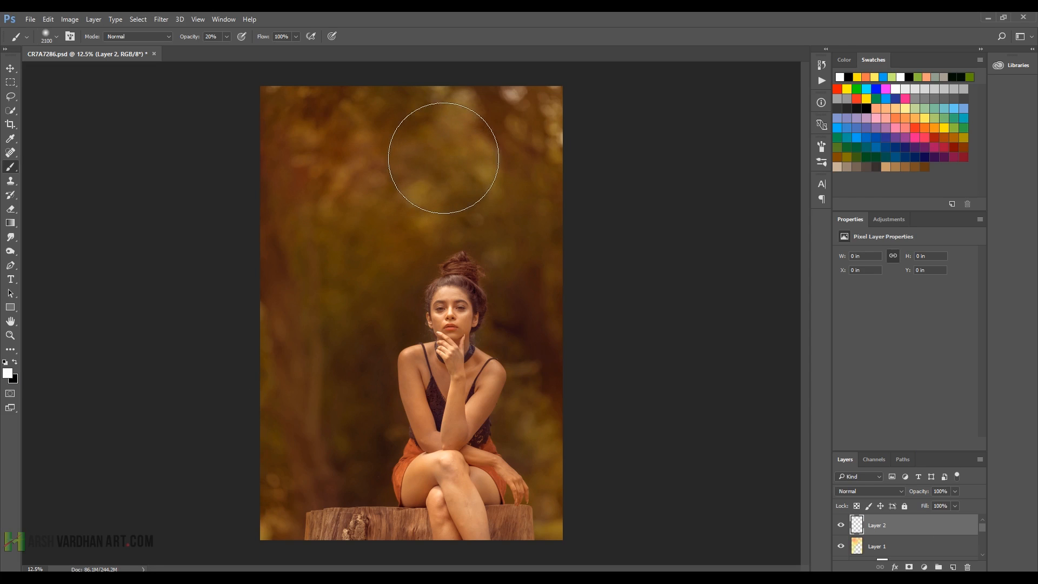
left_click(444, 151)
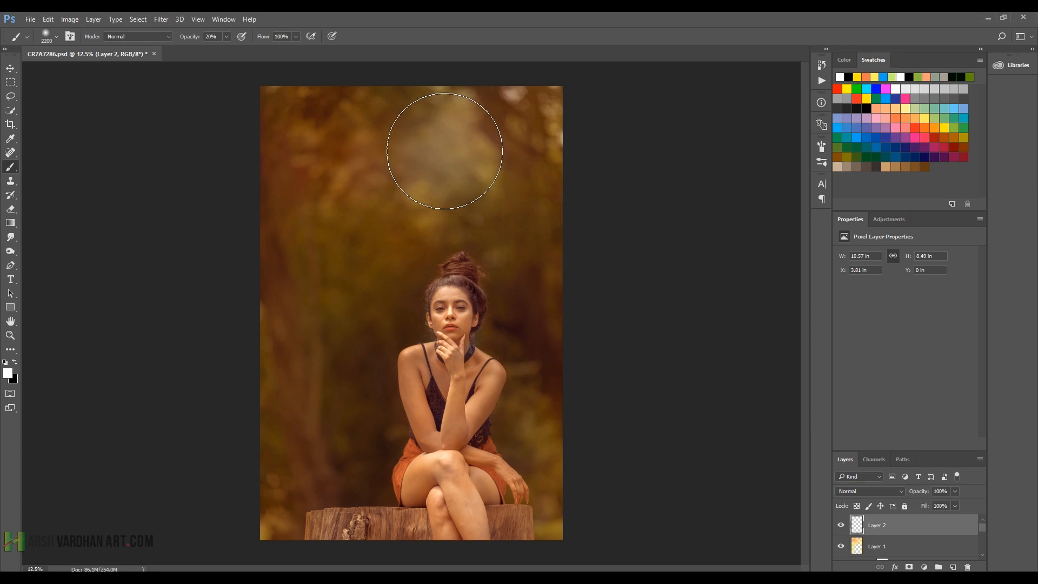
left_click(445, 151)
left_click(444, 151)
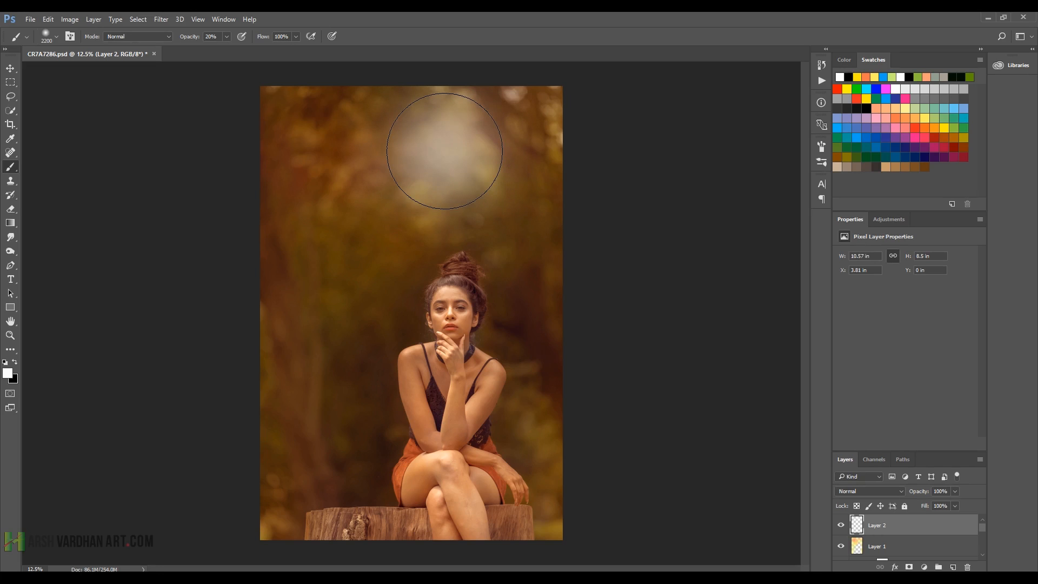
key("alt+Tab")
key("alt+Tab")
key("Tab")
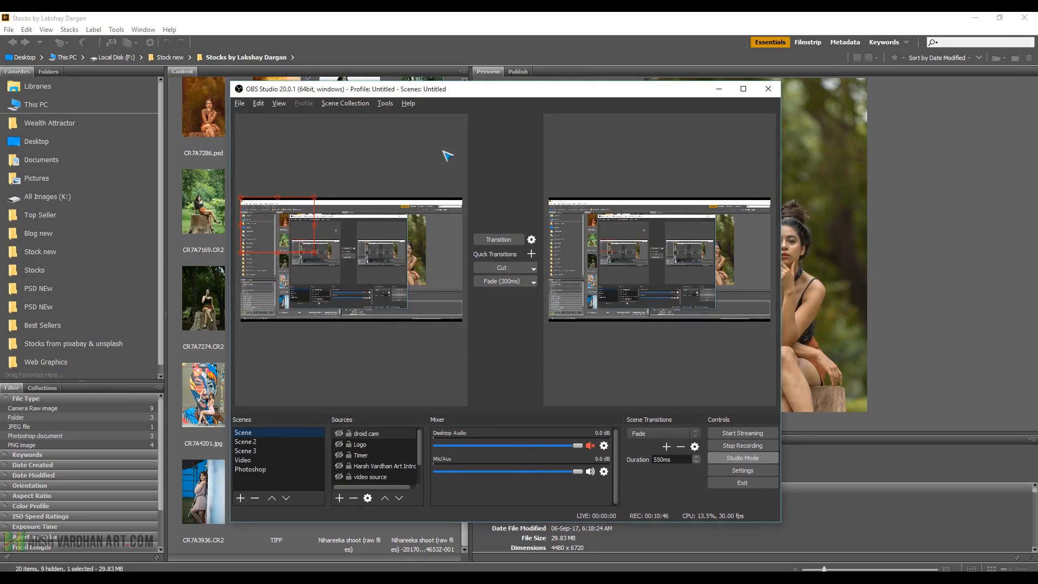
left_click(719, 89)
key("alt+Tab")
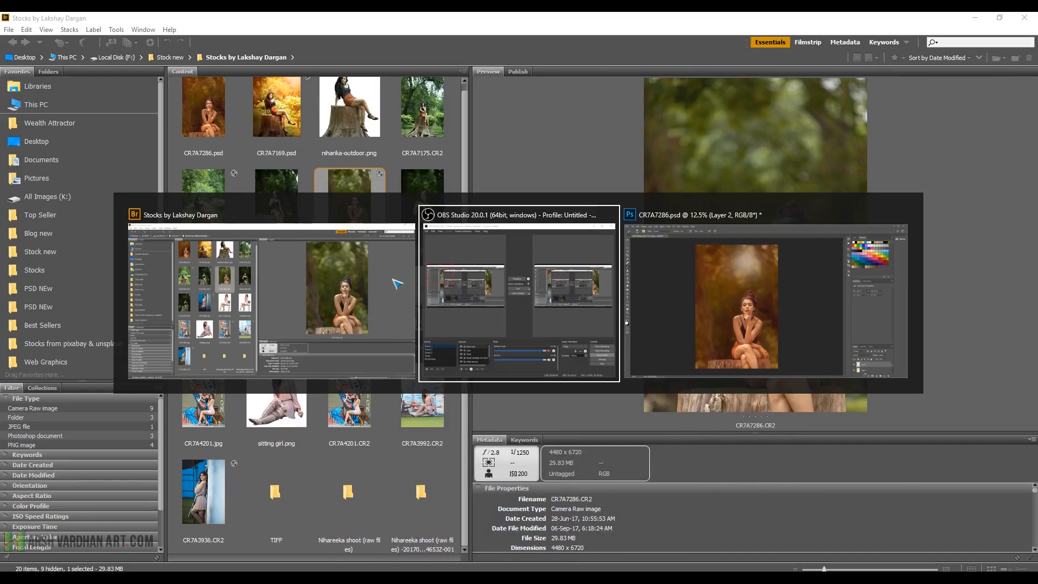
key("Tab")
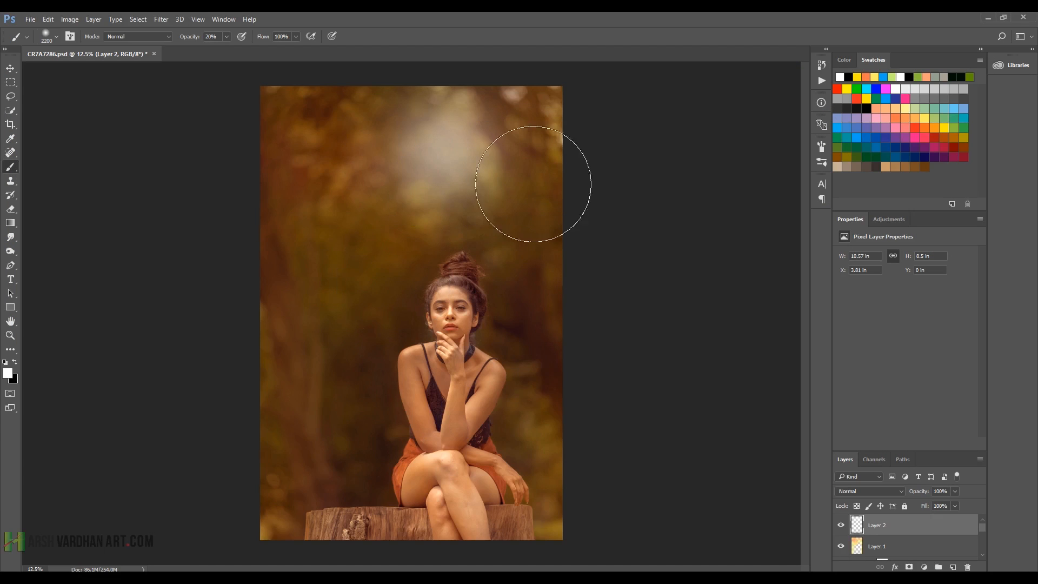
key("ctrl+t")
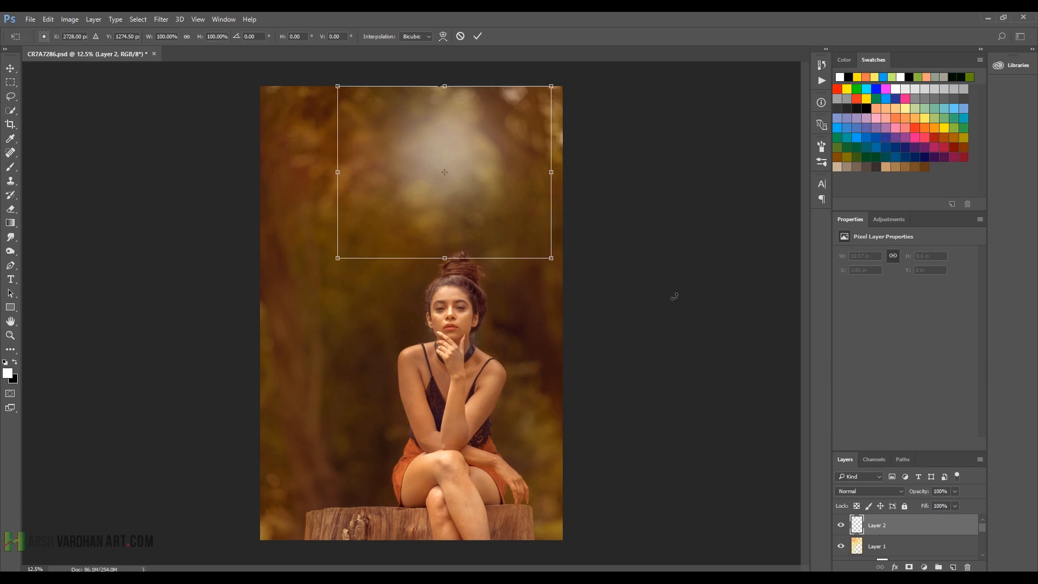
left_click_drag(552, 258, 596, 287)
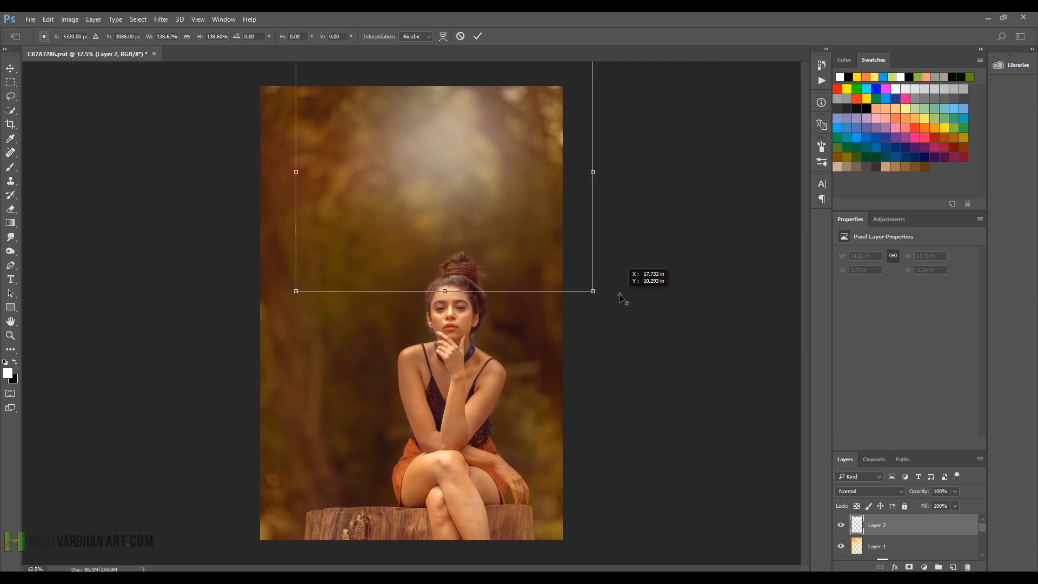
left_click(623, 296, "alt")
left_click_drag(512, 212, 475, 208)
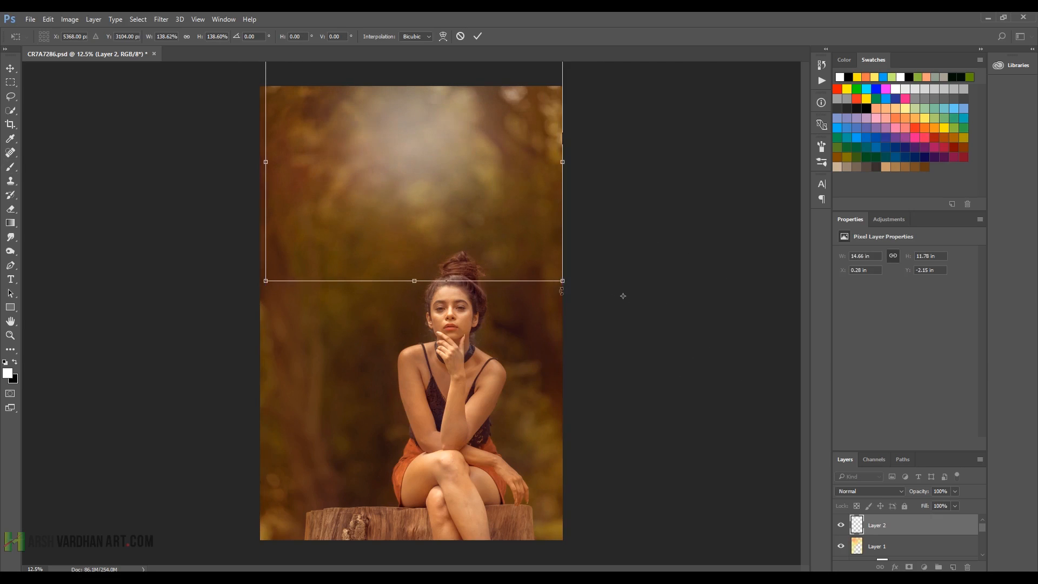
left_click_drag(558, 286, 611, 304)
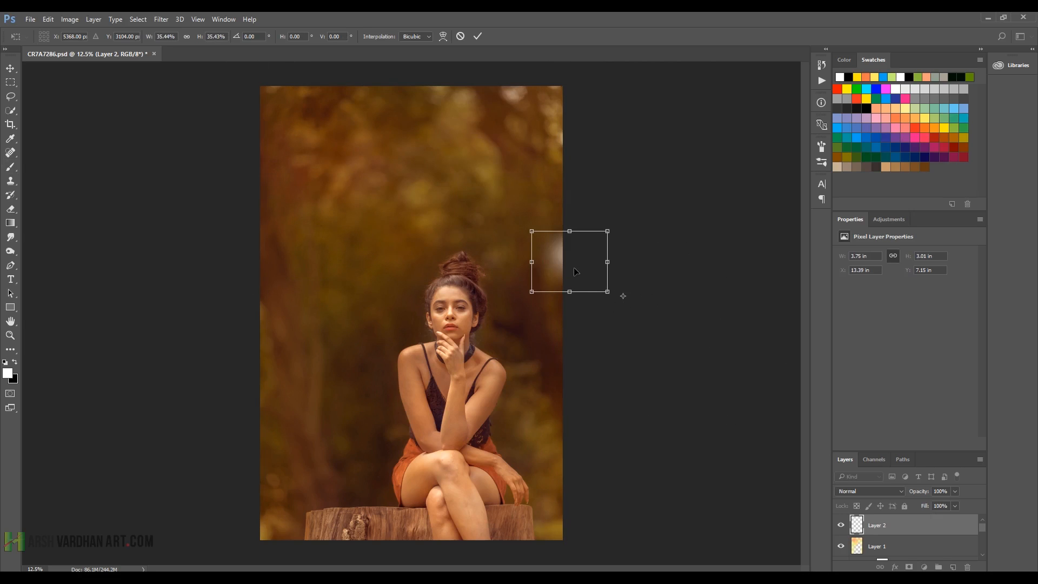
left_click_drag(576, 271, 435, 145)
key("Return")
key("b")
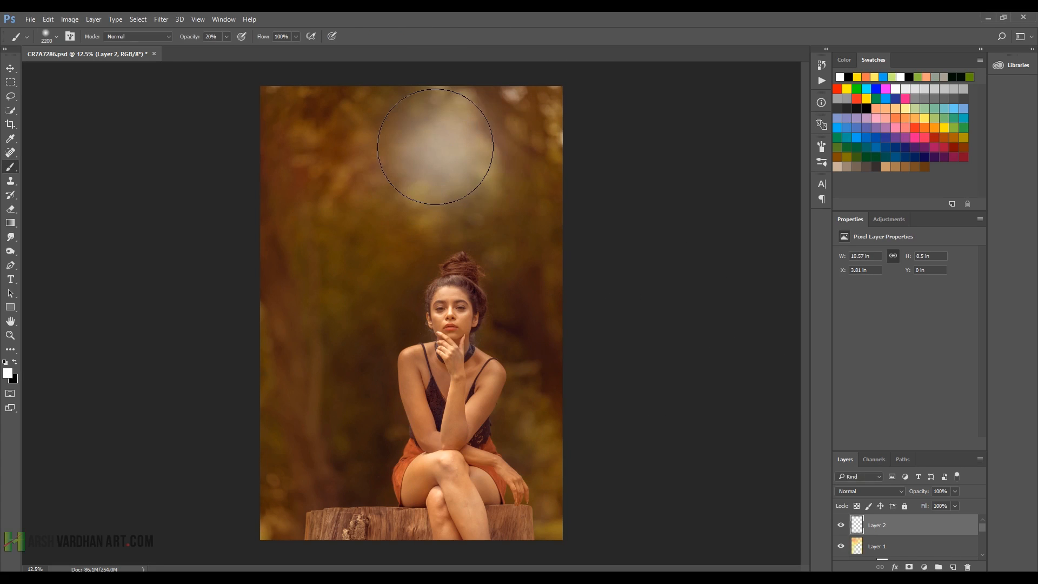
Step: Scale the white glow to about 143% with Free Transform and move it up to the photo's top edge
key("ctrl+t")
left_click_drag(443, 238, 462, 203)
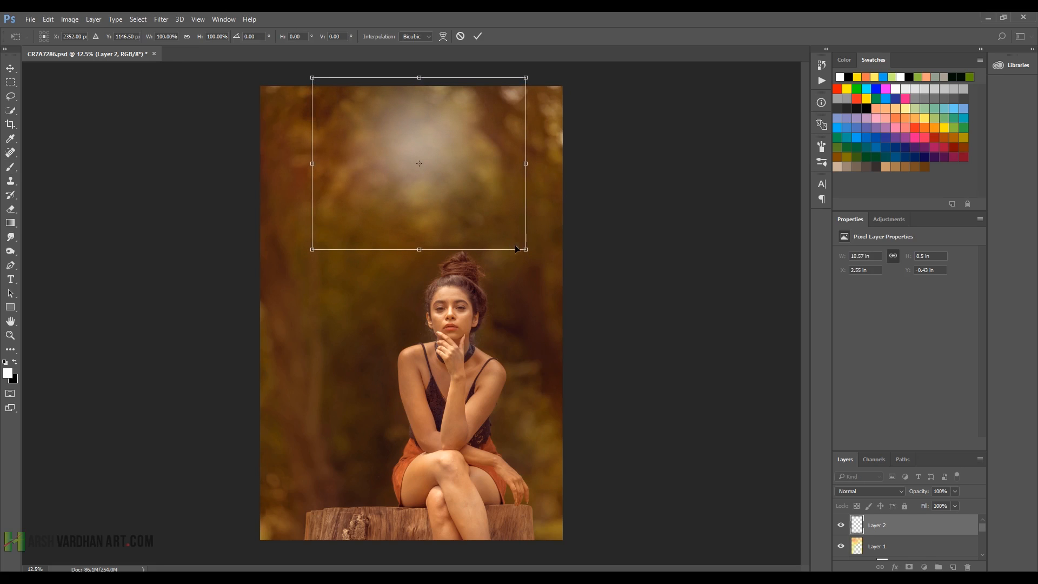
left_click_drag(525, 249, 576, 279)
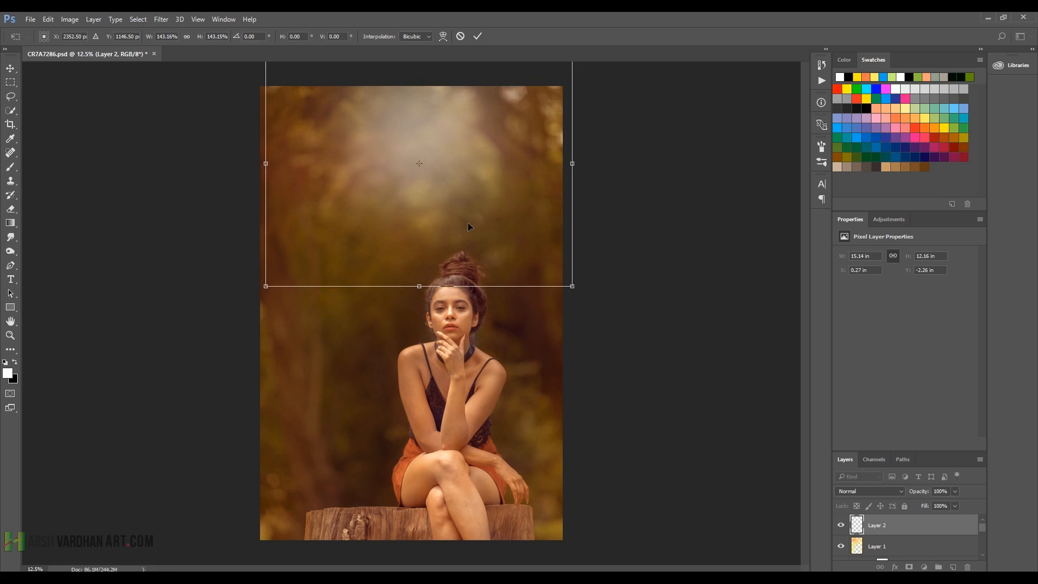
left_click_drag(469, 223, 466, 187)
left_click_drag(467, 182, 467, 182)
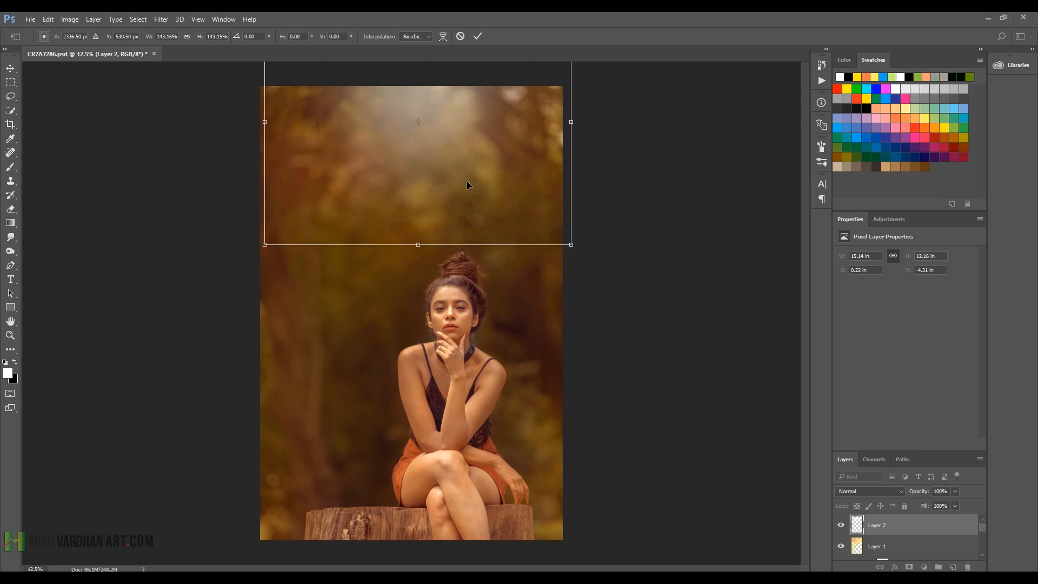
key("Return")
key("b")
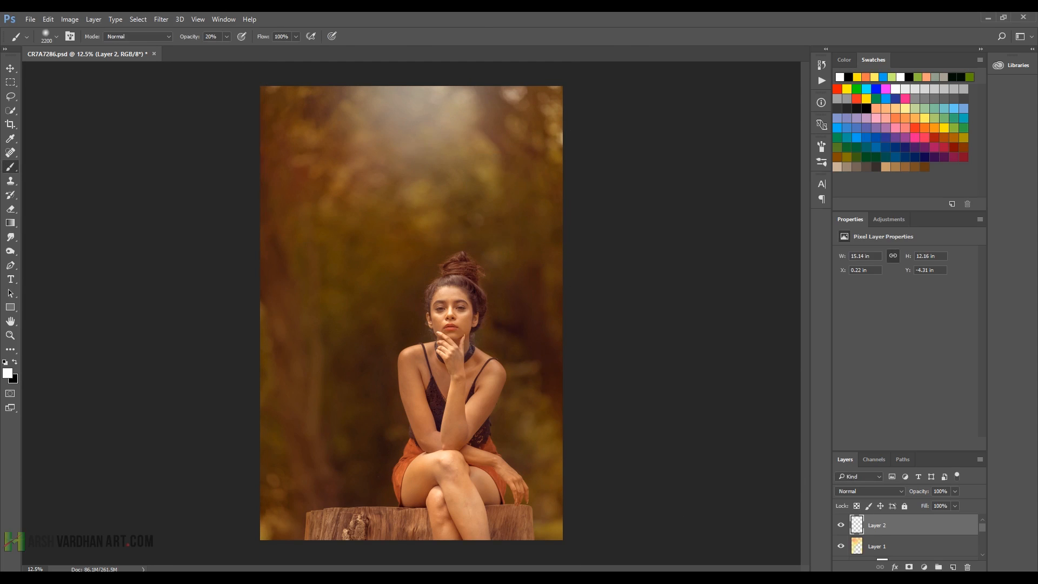
Step: Lower the white glow layer's opacity to 78%
left_click(954, 491)
left_click_drag(958, 503, 947, 507)
left_click(904, 530)
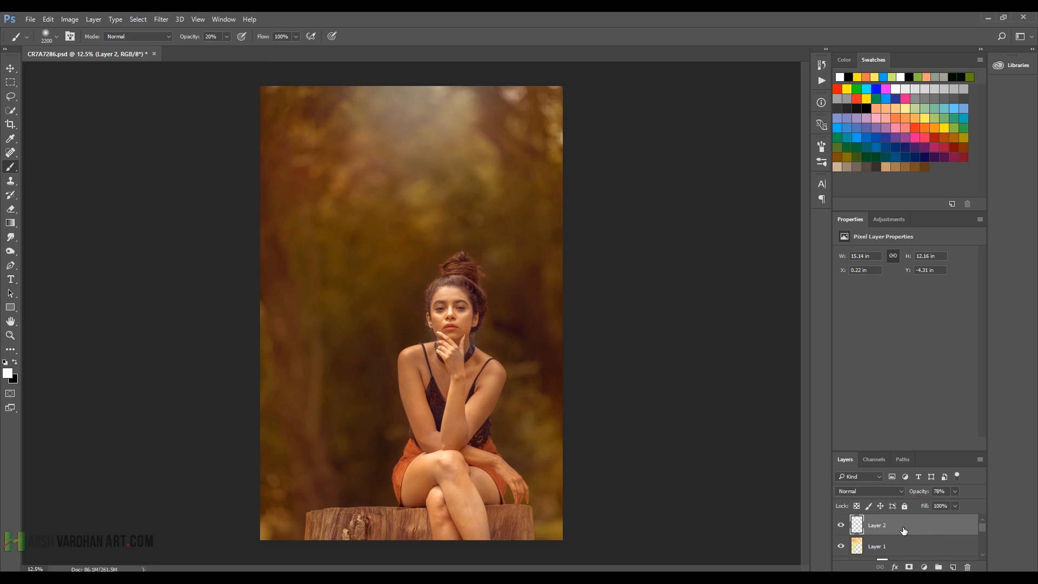
Step: Stretch the white glow downward to about 110% height and save the document
left_click_drag(594, 335, 532, 278)
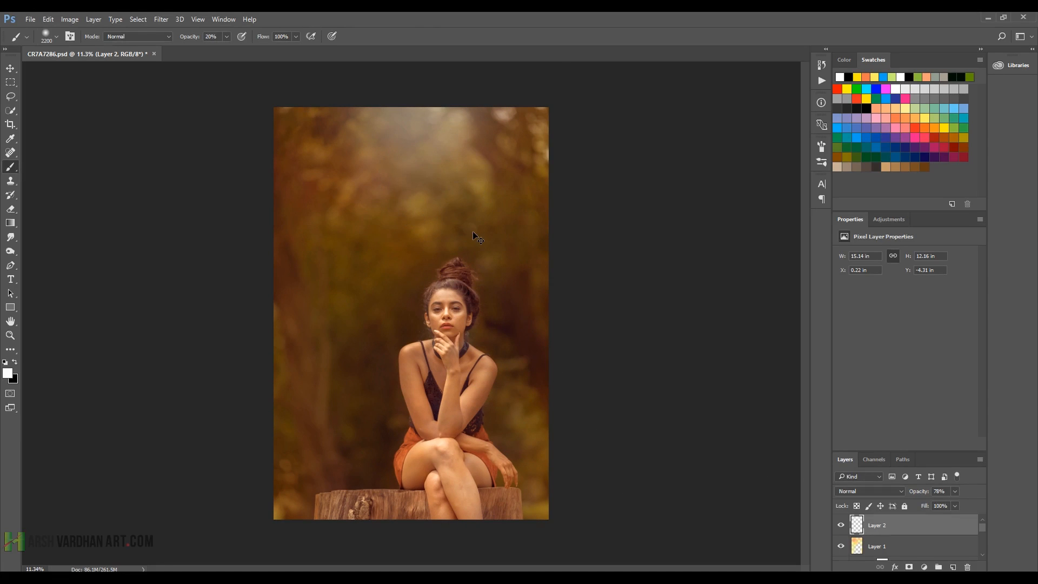
key("ctrl+t")
mouse_move(417, 252)
left_mouse_down()
mouse_move(417, 283)
mouse_move(415, 271)
left_mouse_up()
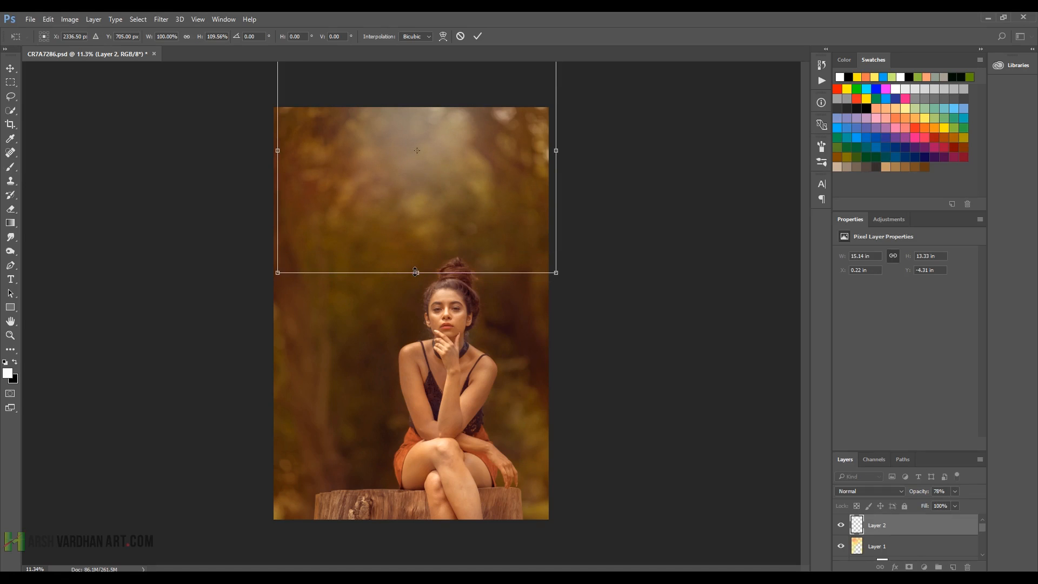
key("Return")
key("ctrl+s")
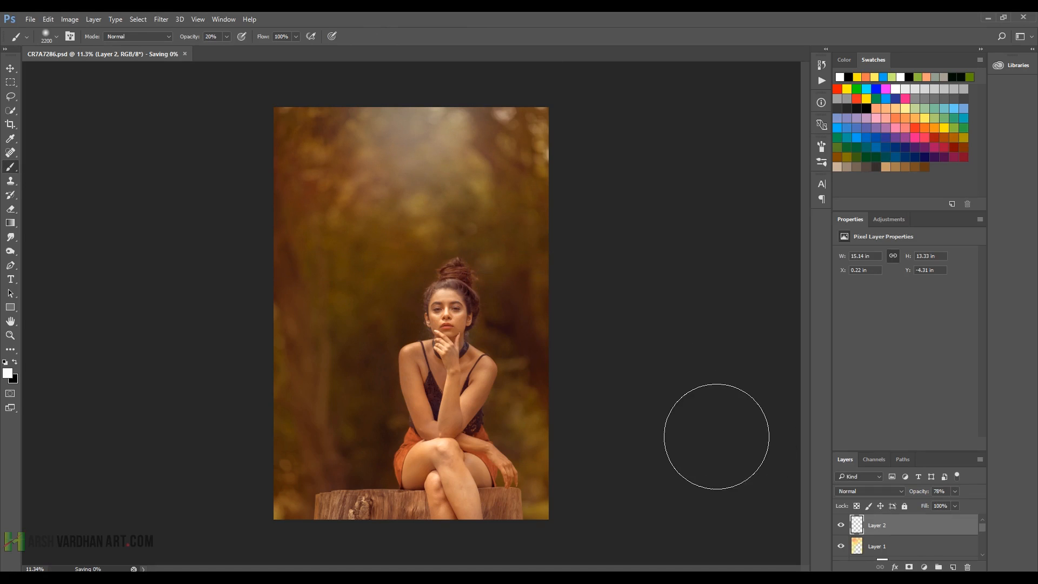
Step: Crop the photo, trimming the empty area at its top and a narrow strip along its left side
left_click_drag(498, 300, 498, 300)
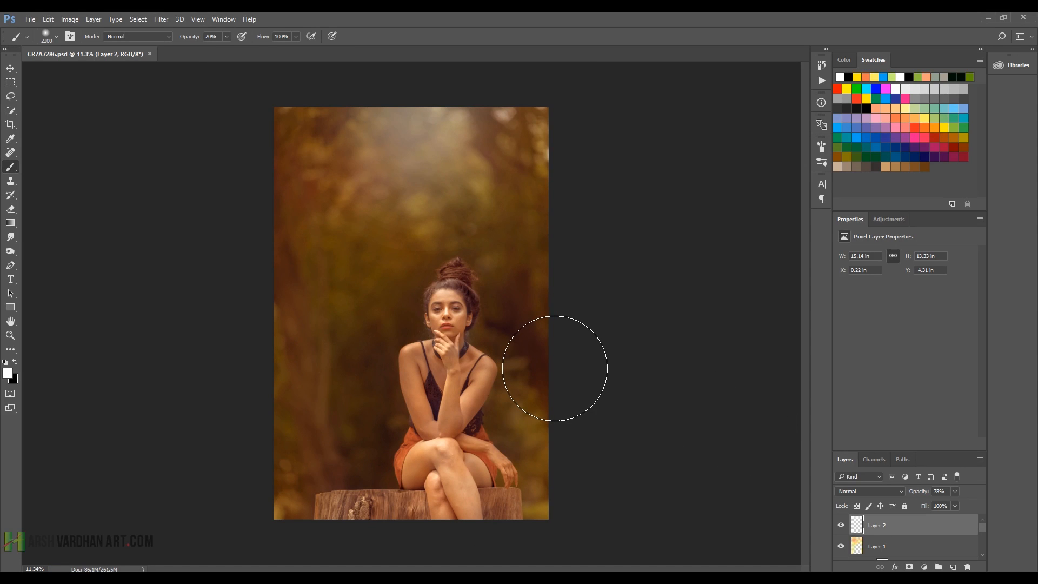
key("c")
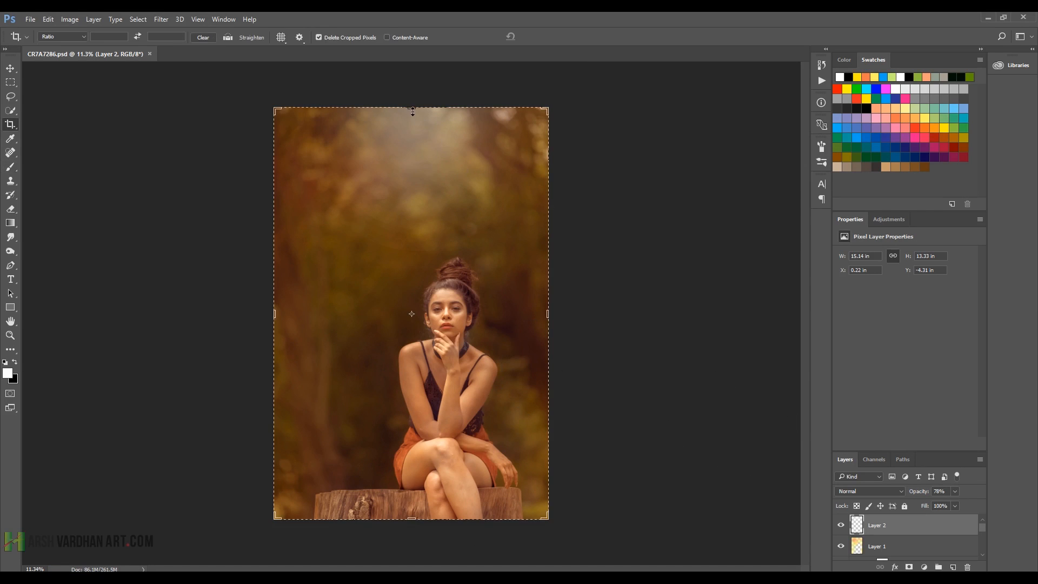
left_click_drag(412, 112, 416, 134)
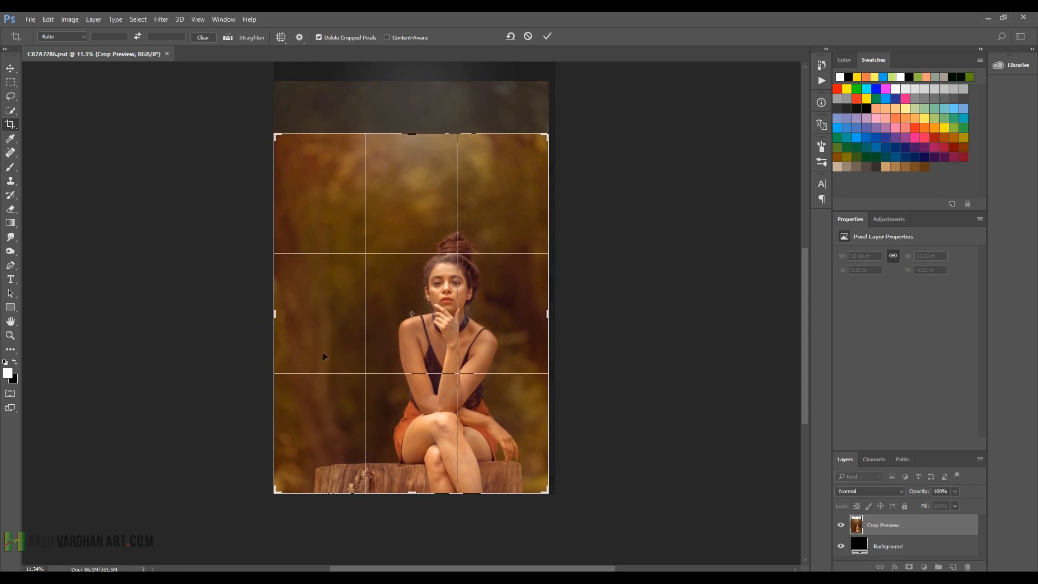
left_click_drag(276, 323, 287, 316)
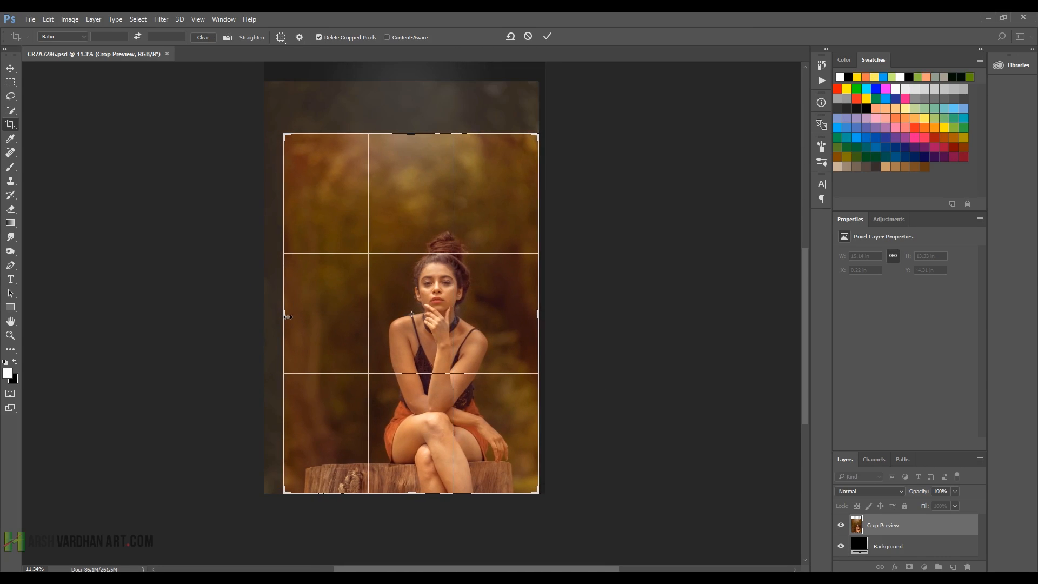
key("Return")
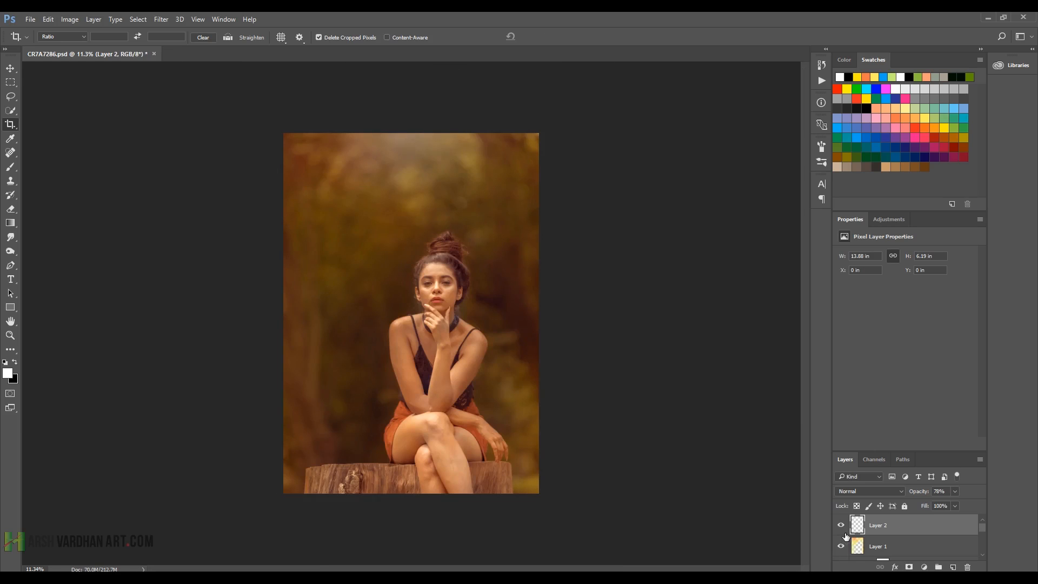
Step: Save the cropped document
key("ctrl+s")
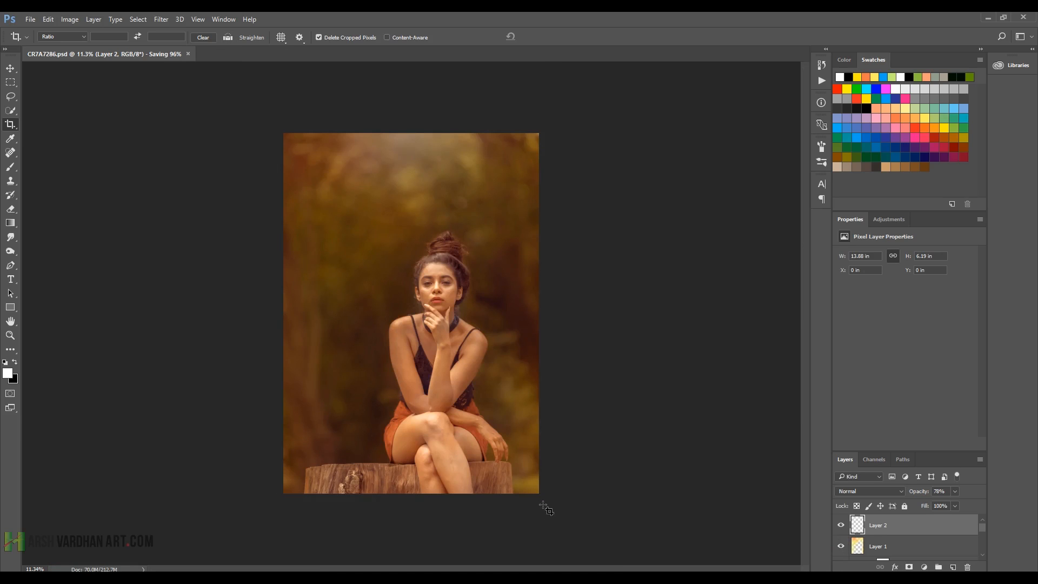
left_click(467, 337, "ctrl")
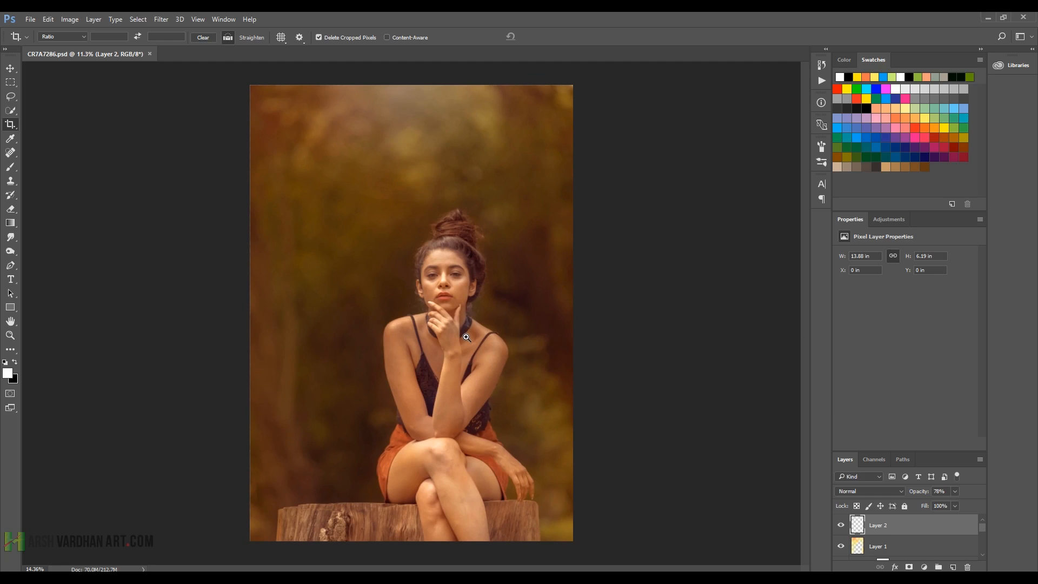
left_click(467, 337, "ctrl+alt")
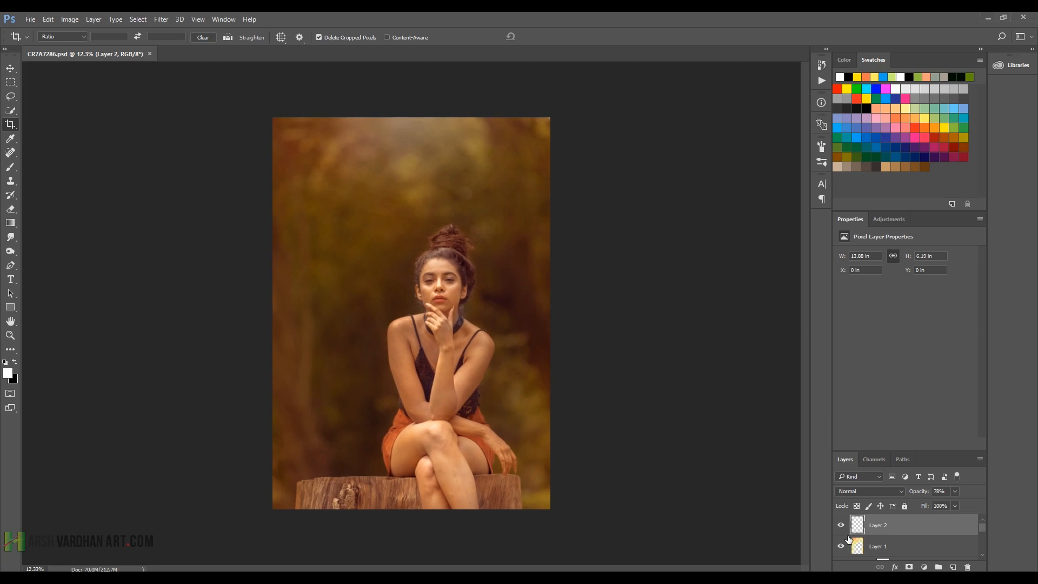
Step: Add a Color Lookup adjustment layer above the glow layer and load the FoggyNight.3DL look
left_click(890, 220)
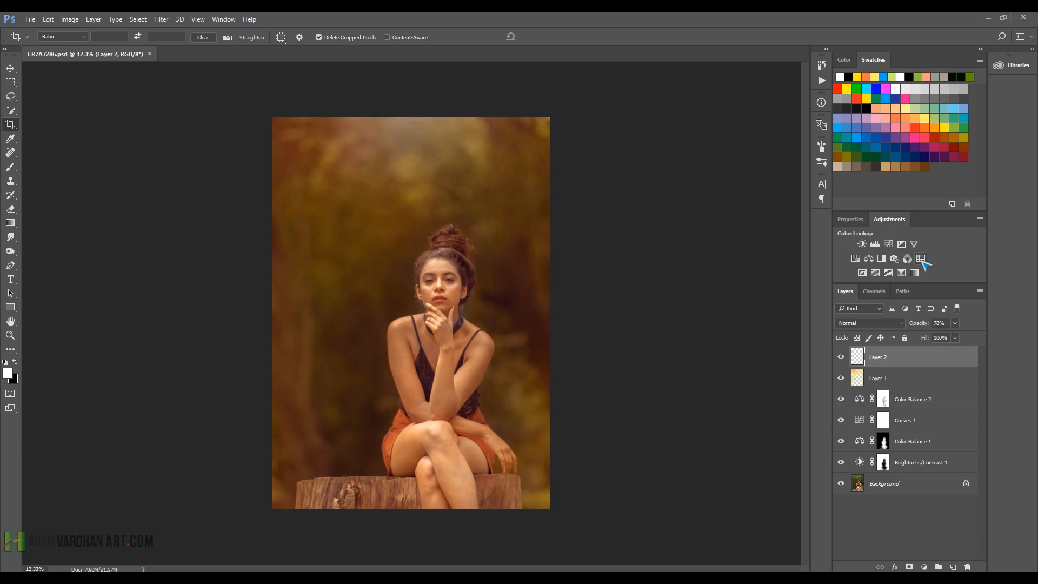
left_click(921, 259)
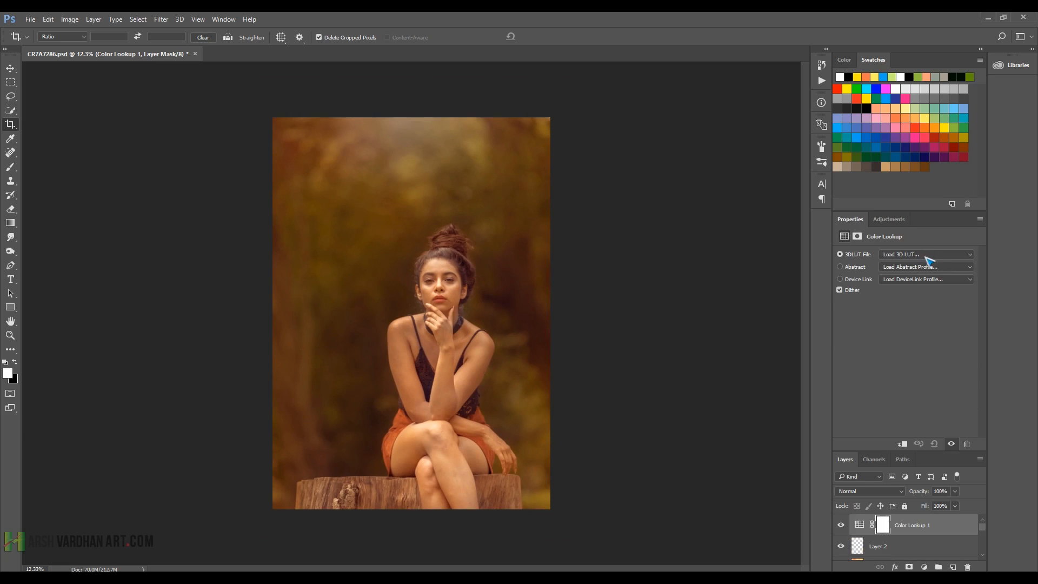
left_click(926, 256)
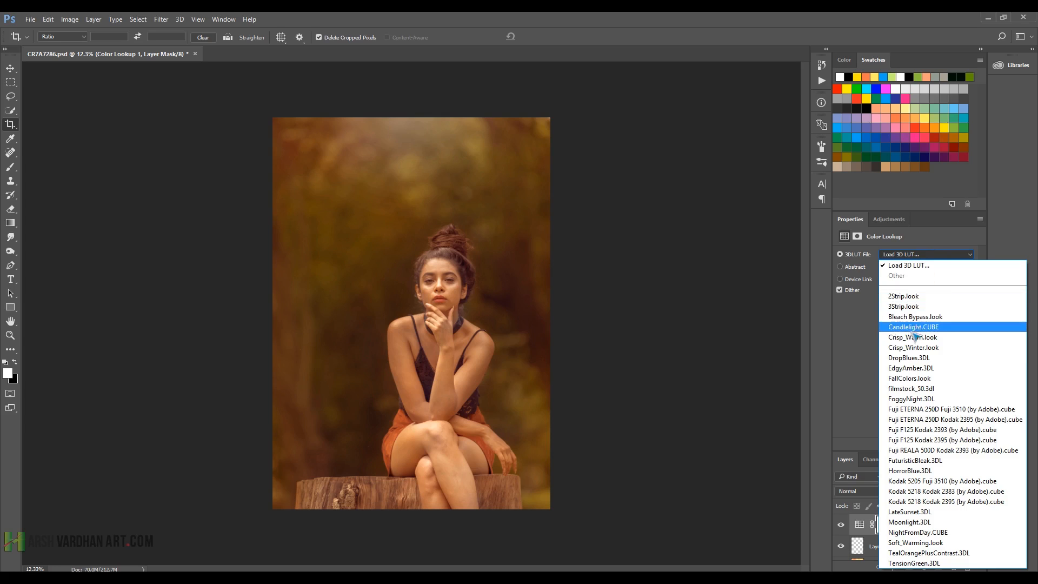
left_click(928, 400)
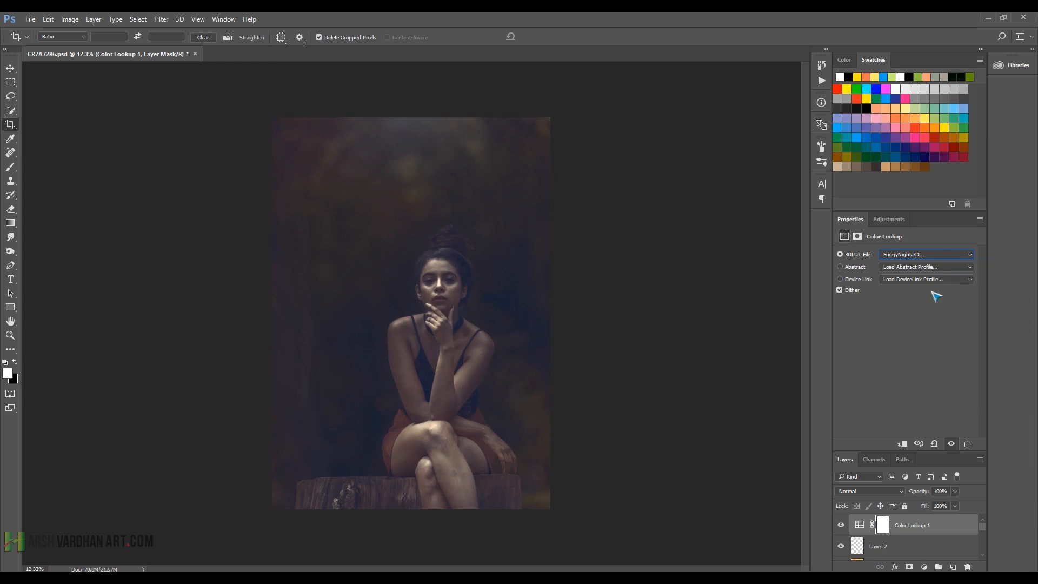
Step: Try out the 3D LUT presets on the Color Lookup layer one after another and settle on HorrorBlue.3DL
left_click(938, 255)
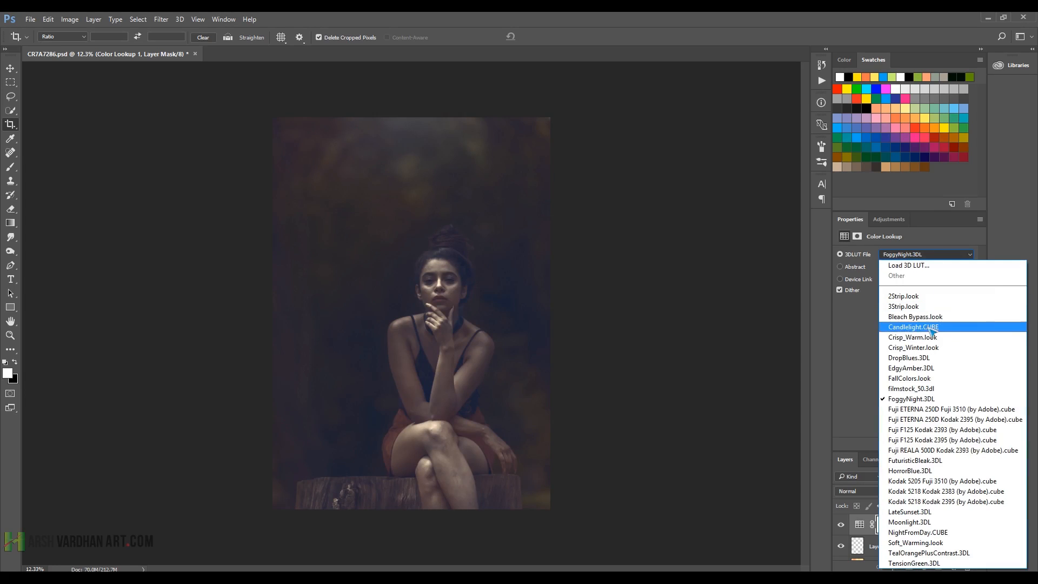
left_click(933, 296)
key("Down")
key("Down")
key("Down")
key("Down")
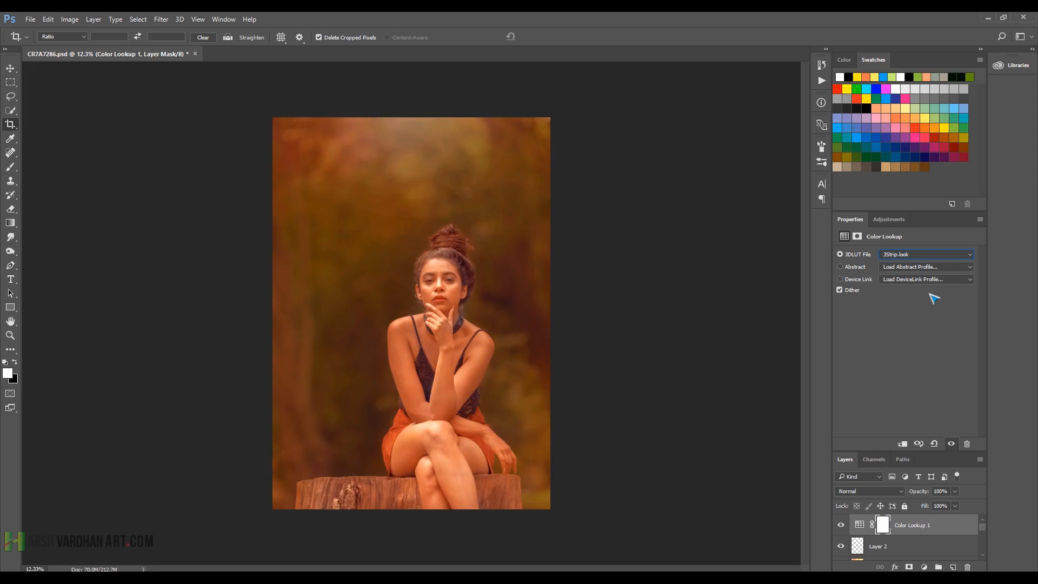
key("Down")
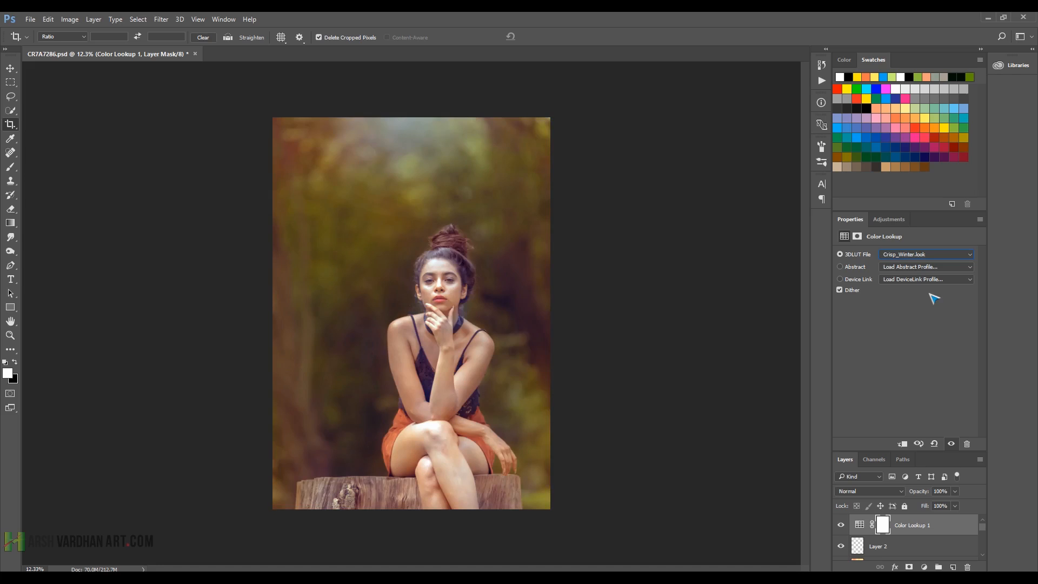
key("Up")
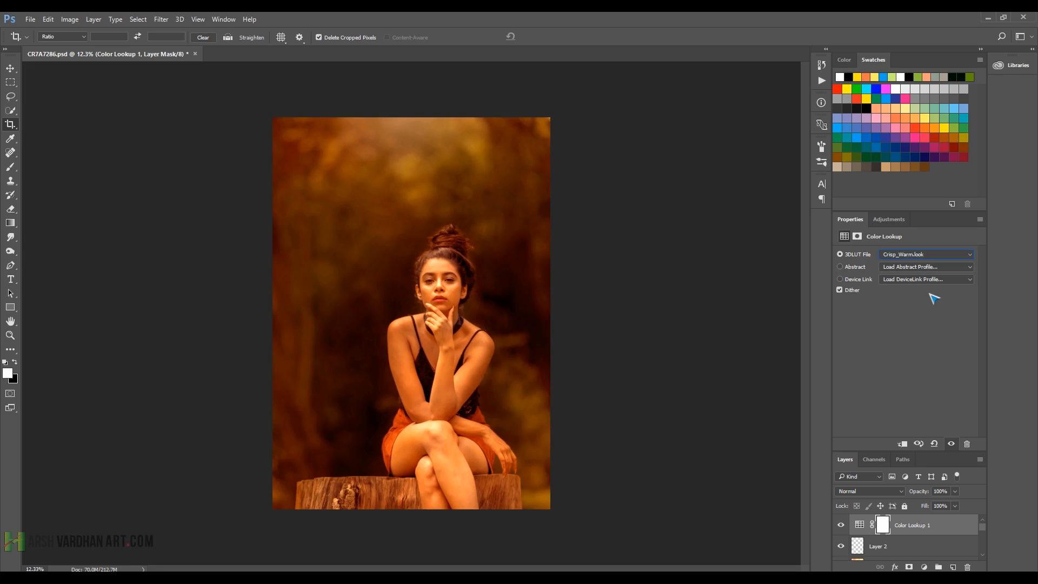
key("Down")
key("Down")
key("Down")
key("Down")
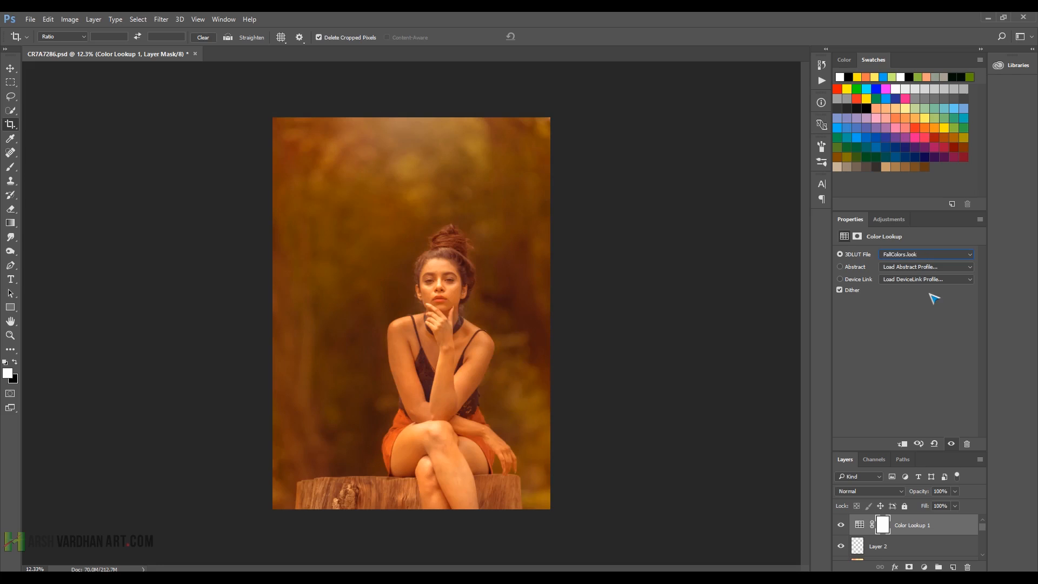
key("Down")
key("Down")
key("Down")
key("Down")
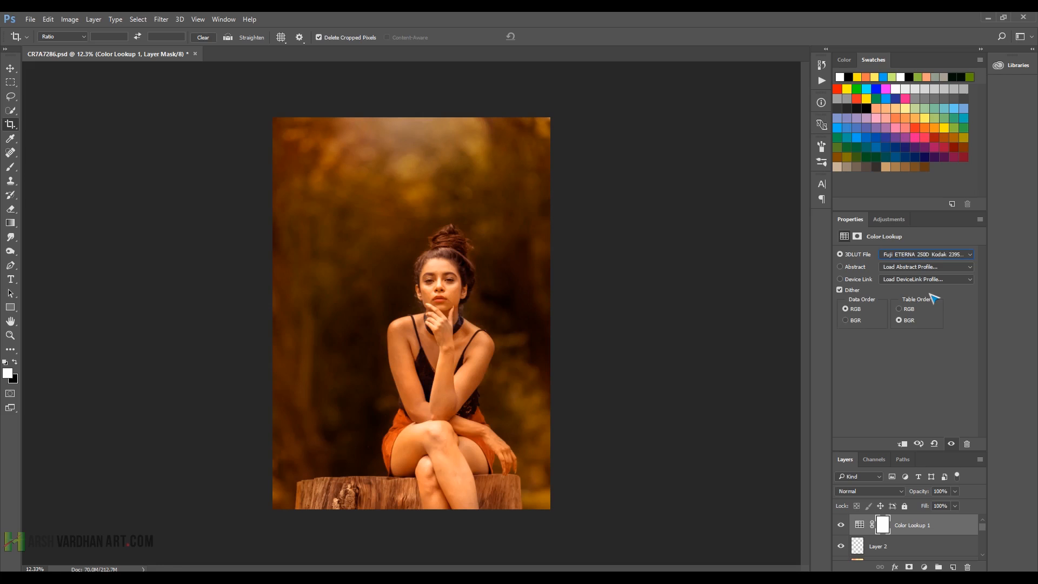
key("Down")
key("Down")
key("Down")
key("Down")
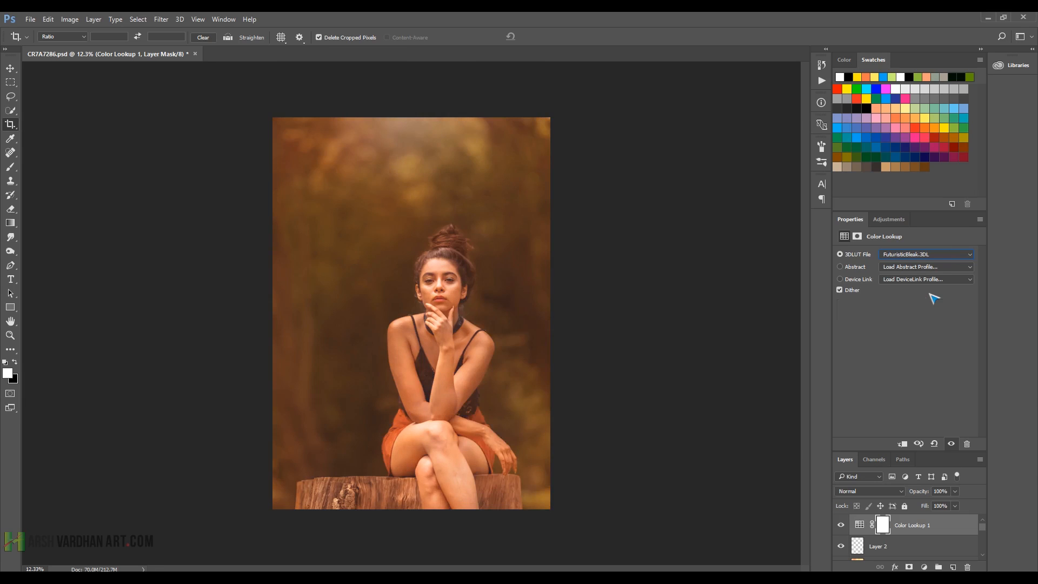
key("Down")
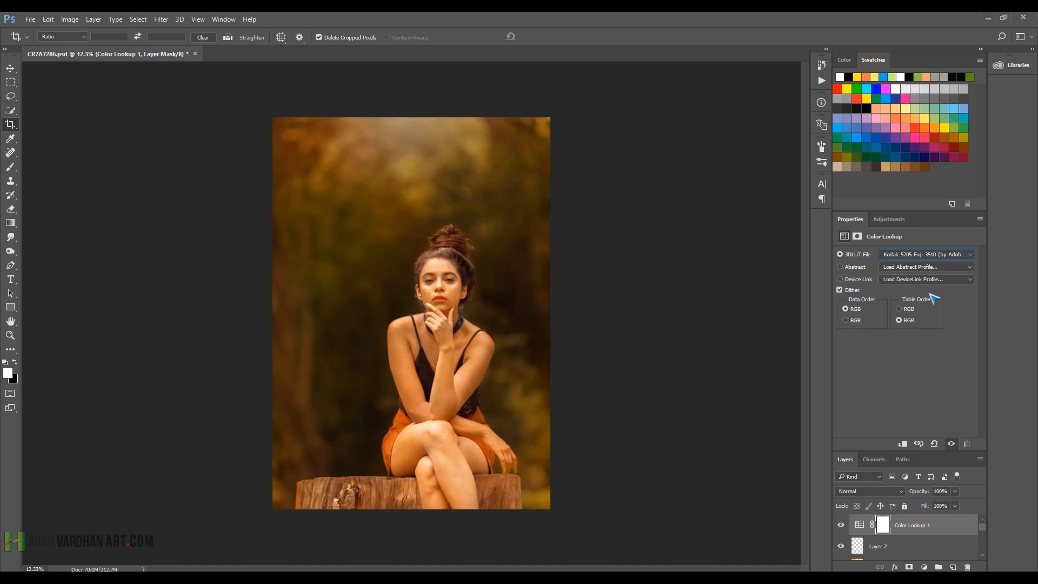
key("Up")
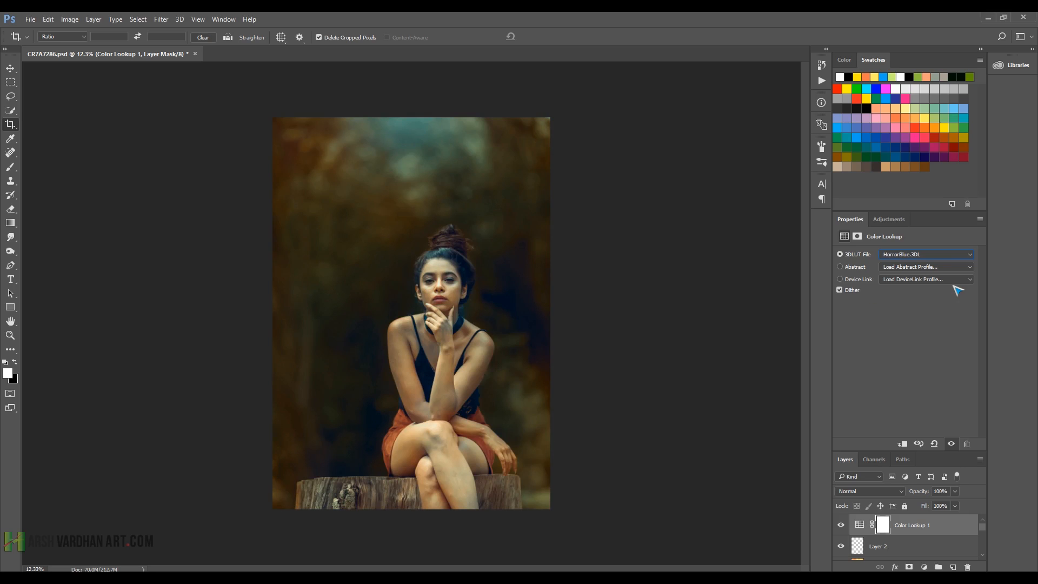
key("Down")
key("Down")
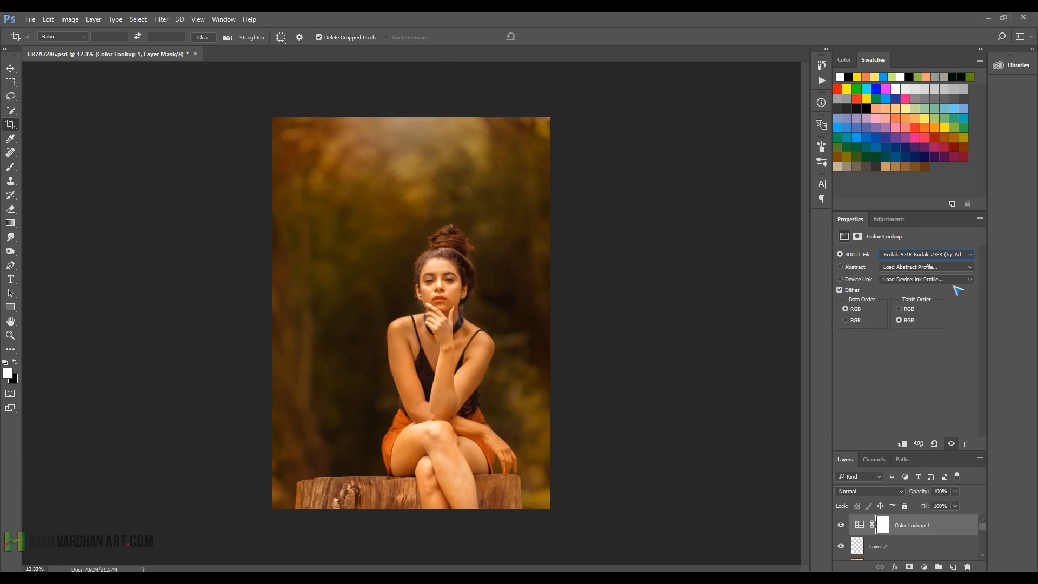
key("Up")
key("Down")
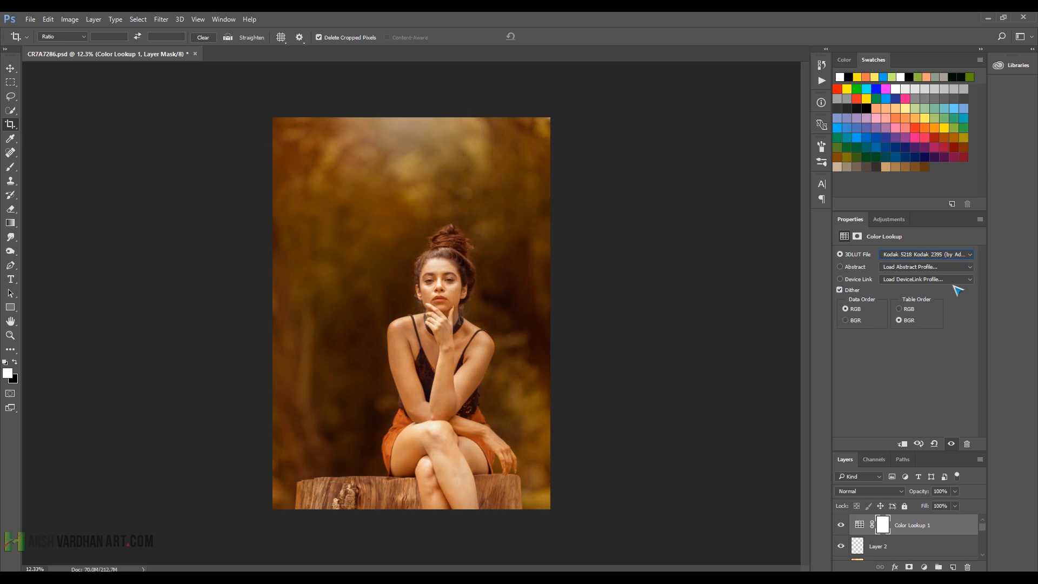
key("Down")
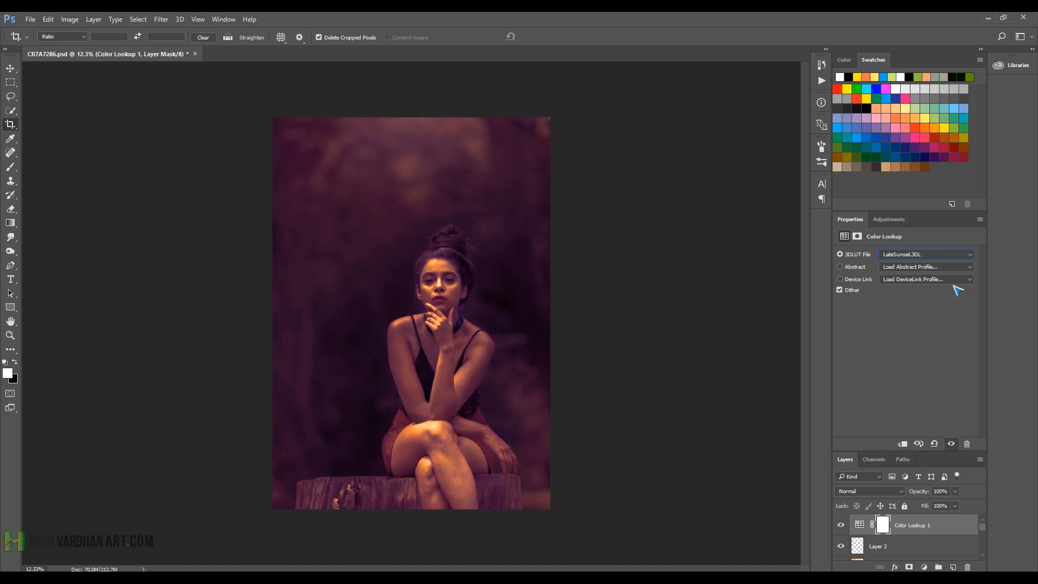
key("Up")
key("Up")
key("Up")
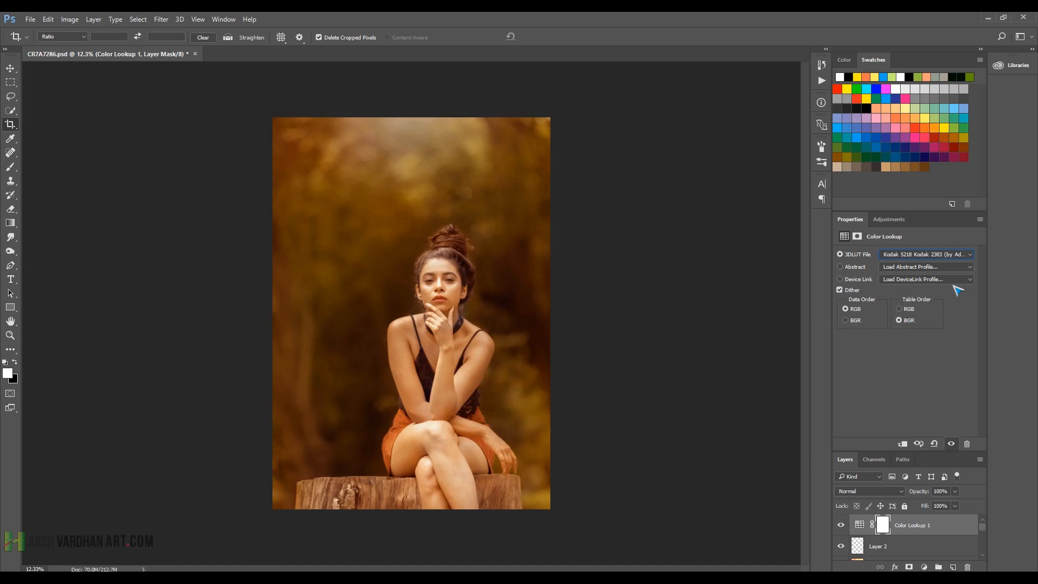
key("Up")
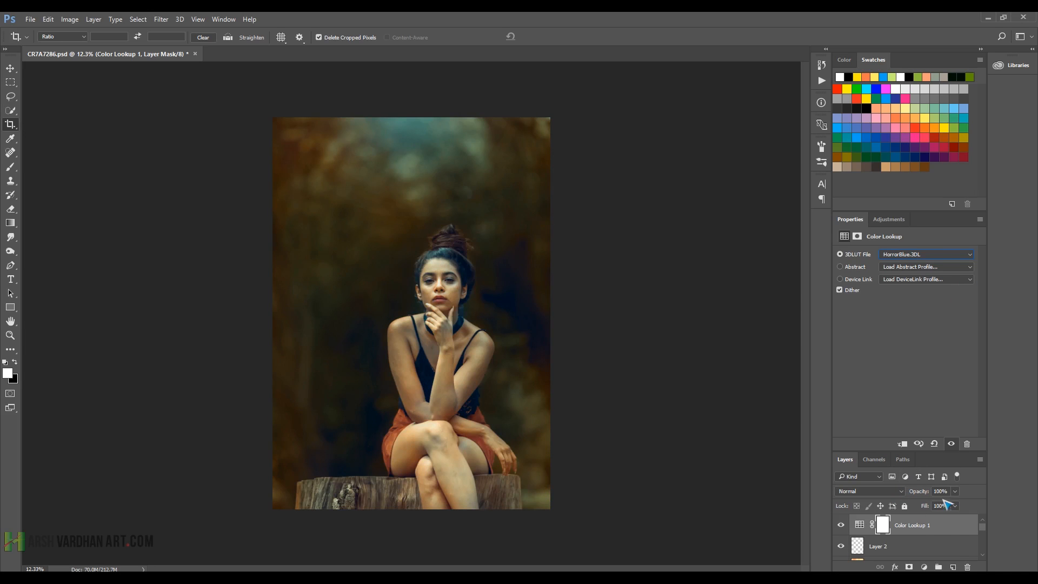
Step: Set the Color Lookup layer's blend mode to Soft Light and compare the photo with and without it
left_click(897, 491)
left_click(876, 385)
left_click(842, 525)
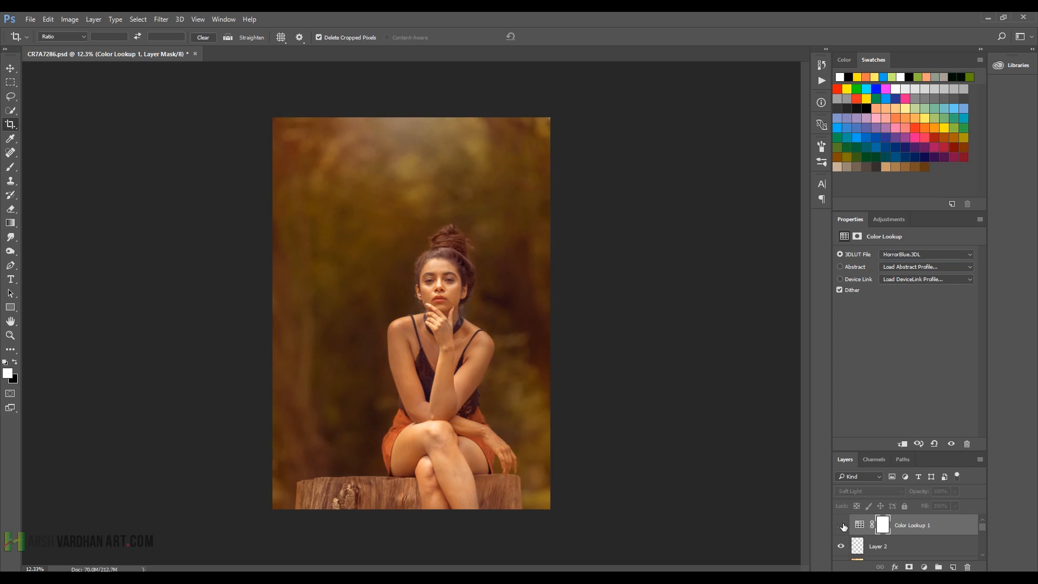
left_click(841, 525)
Step: Lower the Color Lookup layer's opacity to 18%, compare the photo with and without it, and save the document
left_click(955, 491)
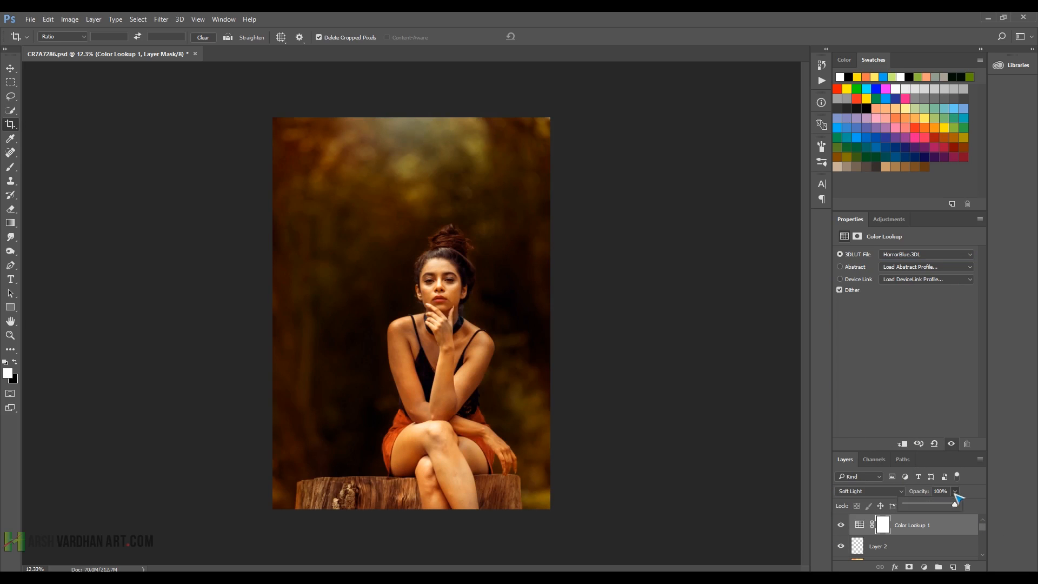
left_click_drag(957, 502, 913, 506)
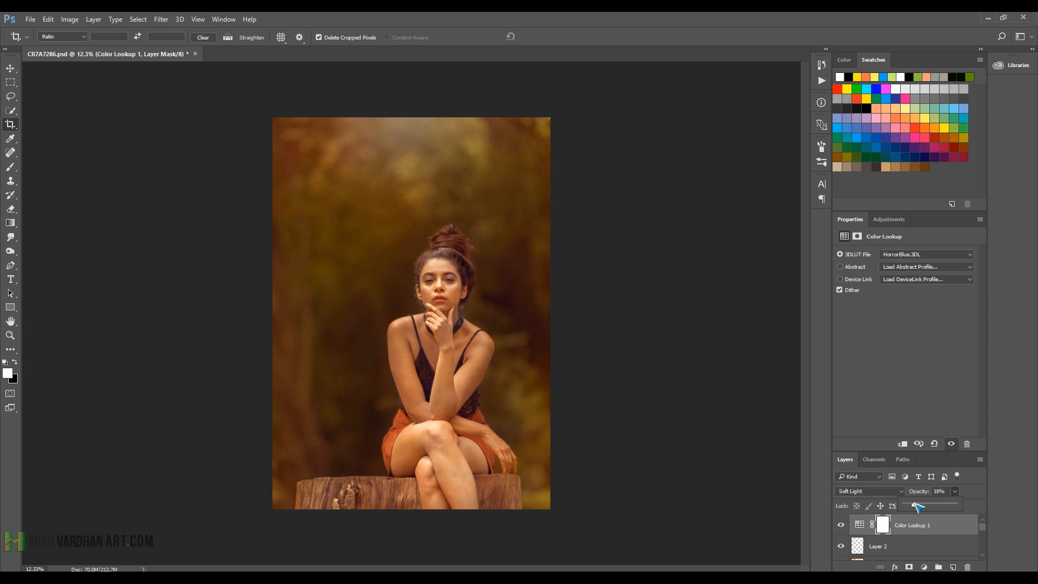
left_click(841, 526)
left_click(841, 526)
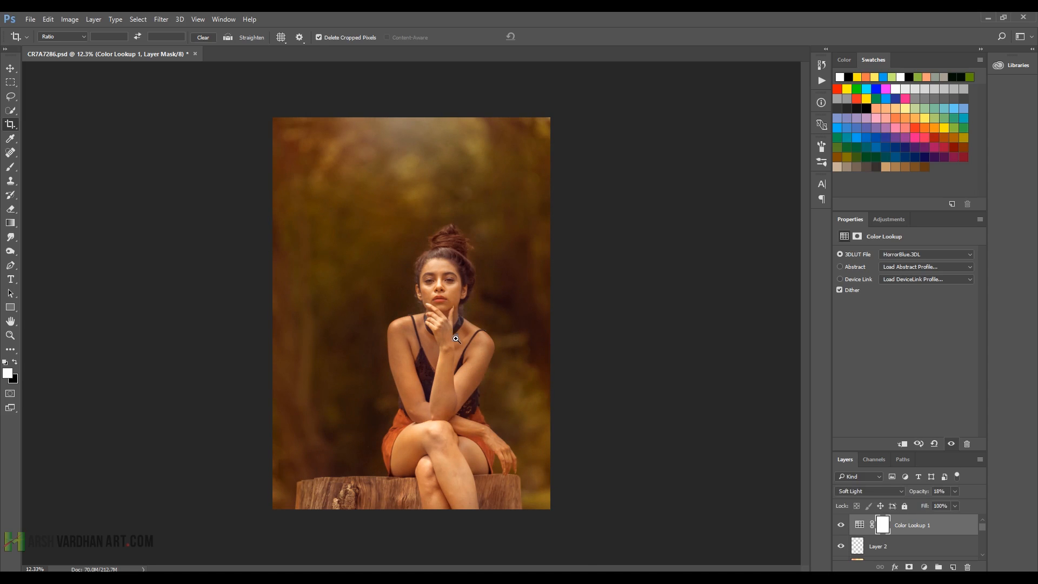
mouse_move(456, 338)
left_mouse_down()
mouse_move(475, 346)
mouse_move(462, 342)
left_mouse_up()
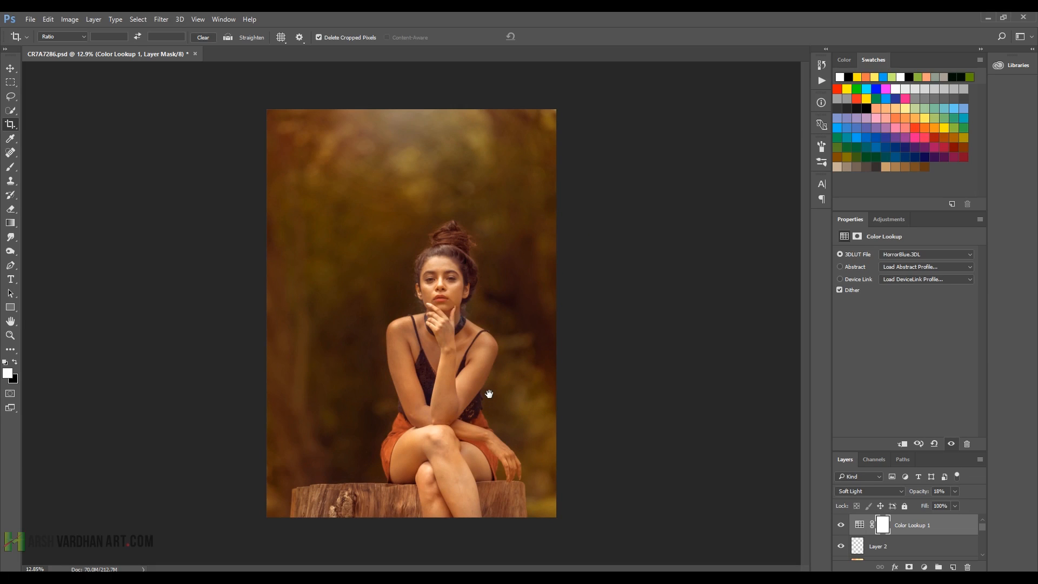
left_click_drag(491, 392, 459, 374)
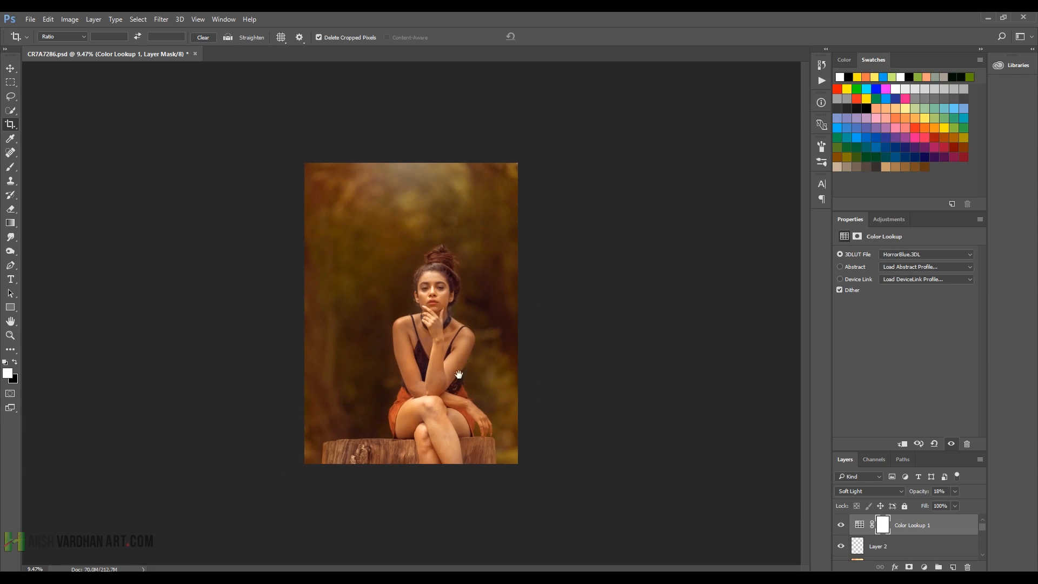
key("ctrl+s")
Step: Add a Gradient Fill layer and set its gradient's first color stop to brown #5d3727 sampled from the photo's upper-left background
left_click(925, 568)
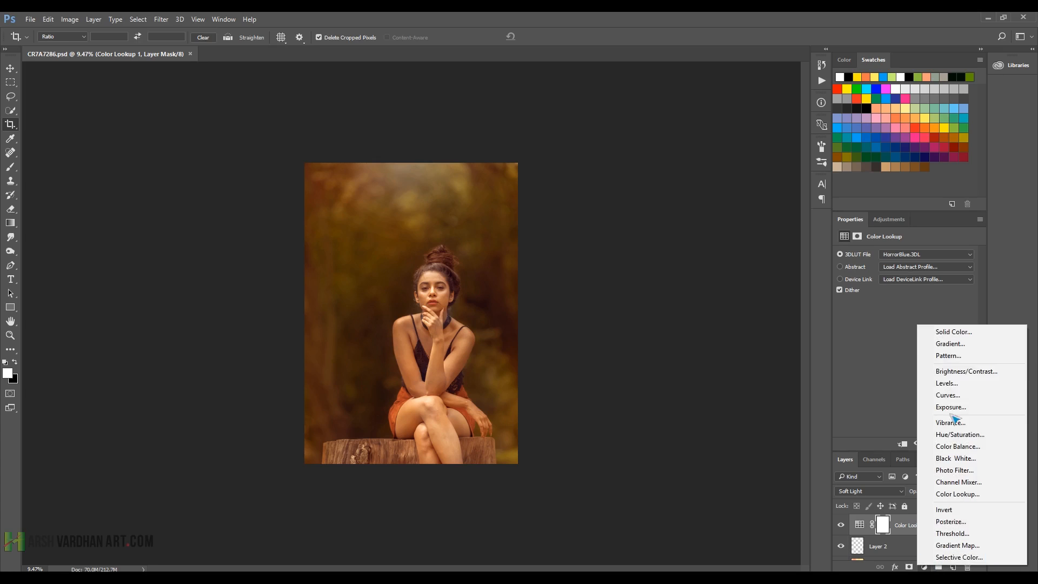
left_click(967, 347)
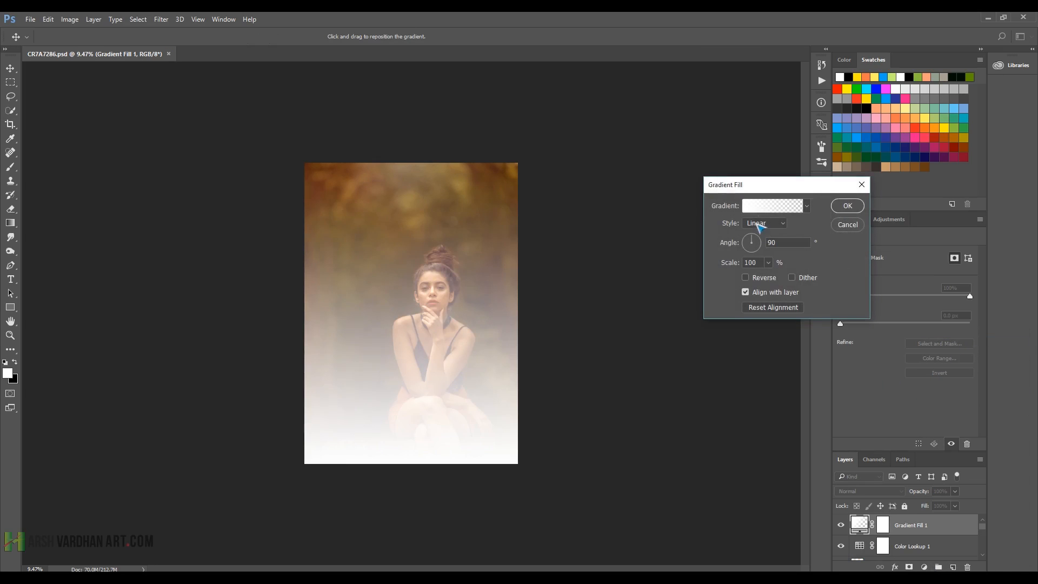
left_click(772, 205)
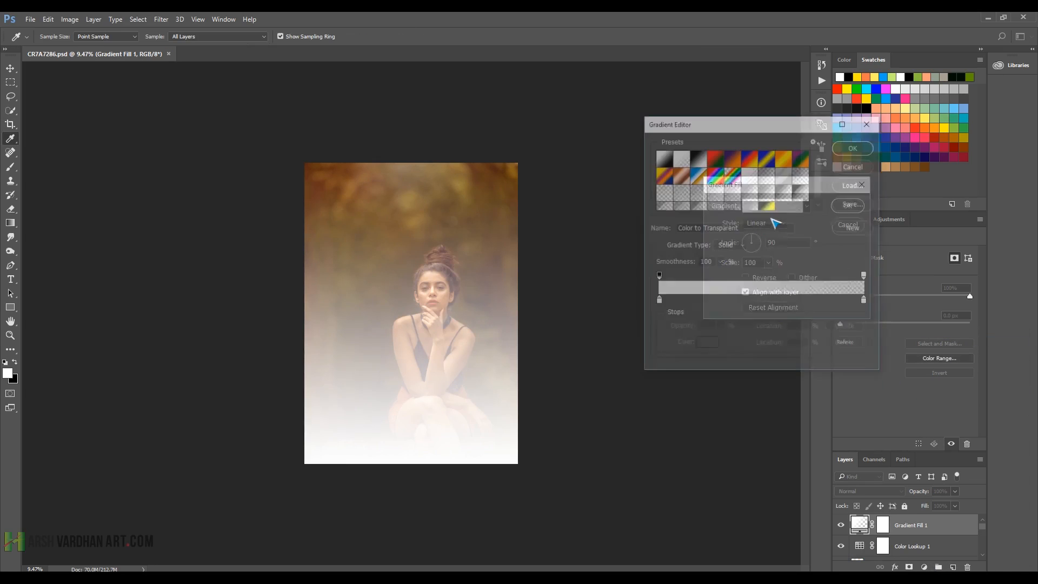
left_click(658, 302)
left_click(703, 345)
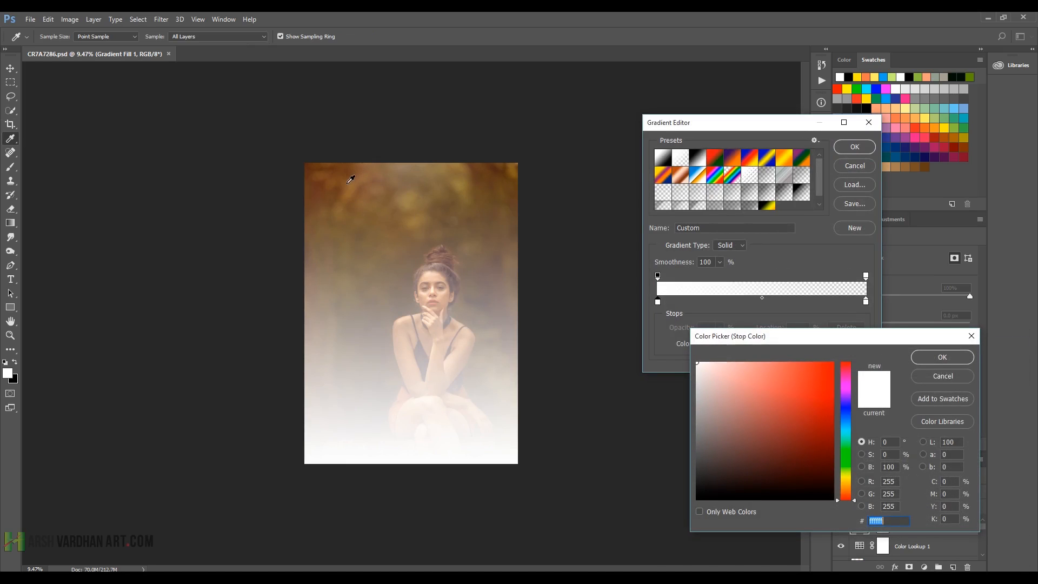
left_click(322, 186)
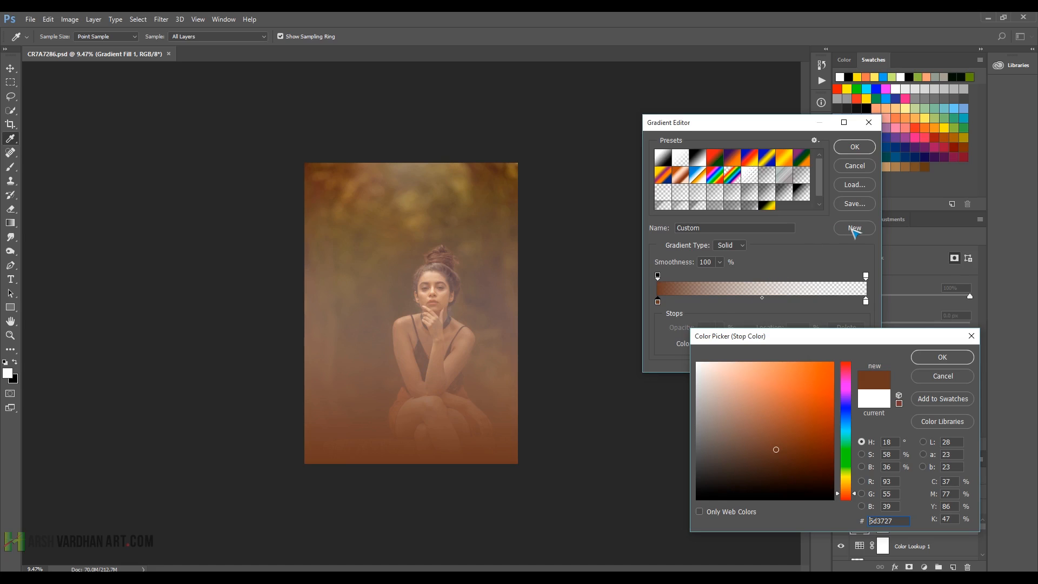
left_click(943, 358)
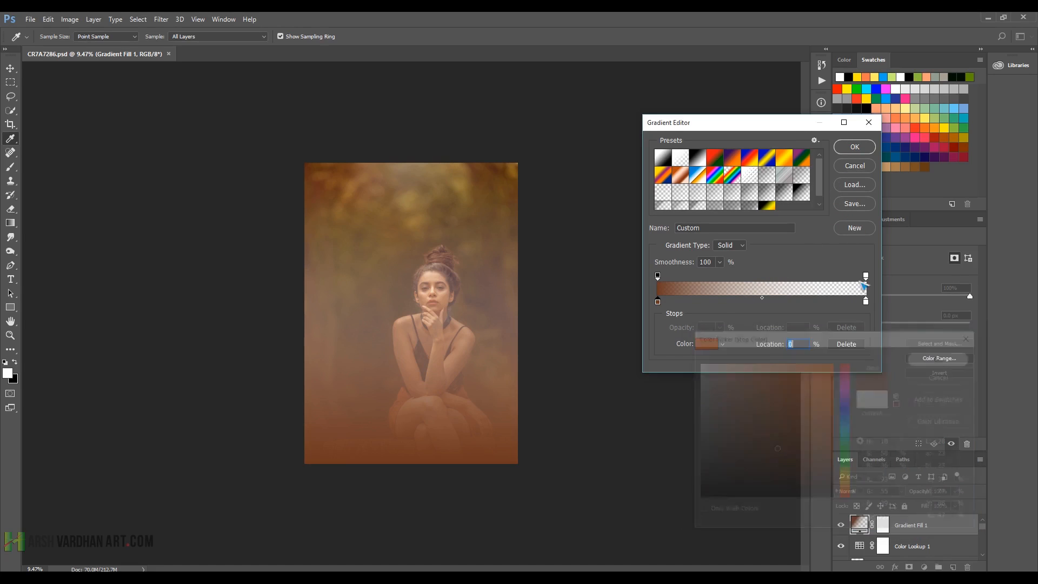
Step: Store the brown-to-transparent gradient as a new preset and set the Gradient Fill's style to Radial
left_click(859, 230)
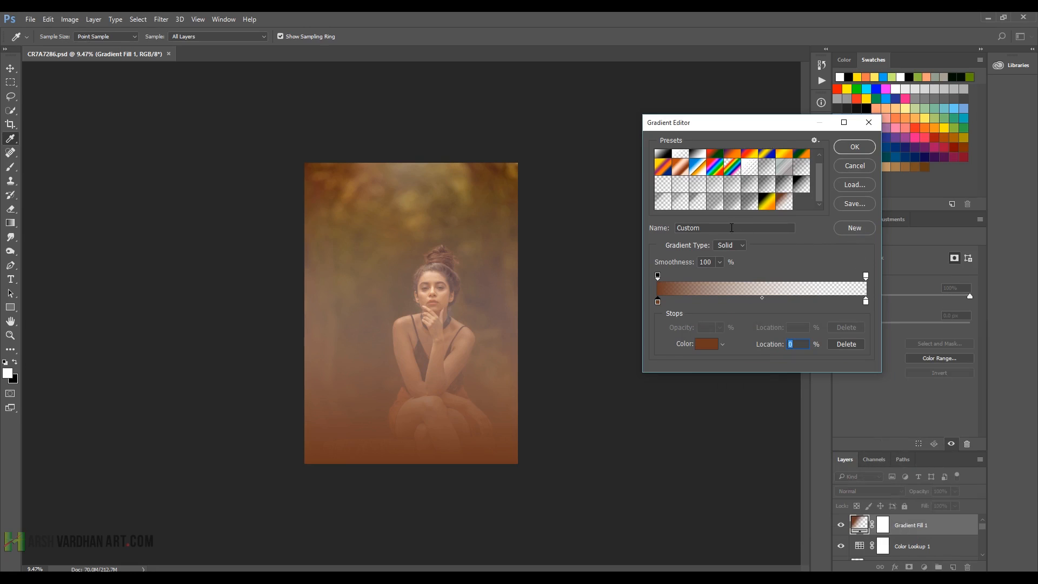
left_click(855, 148)
left_click(760, 224)
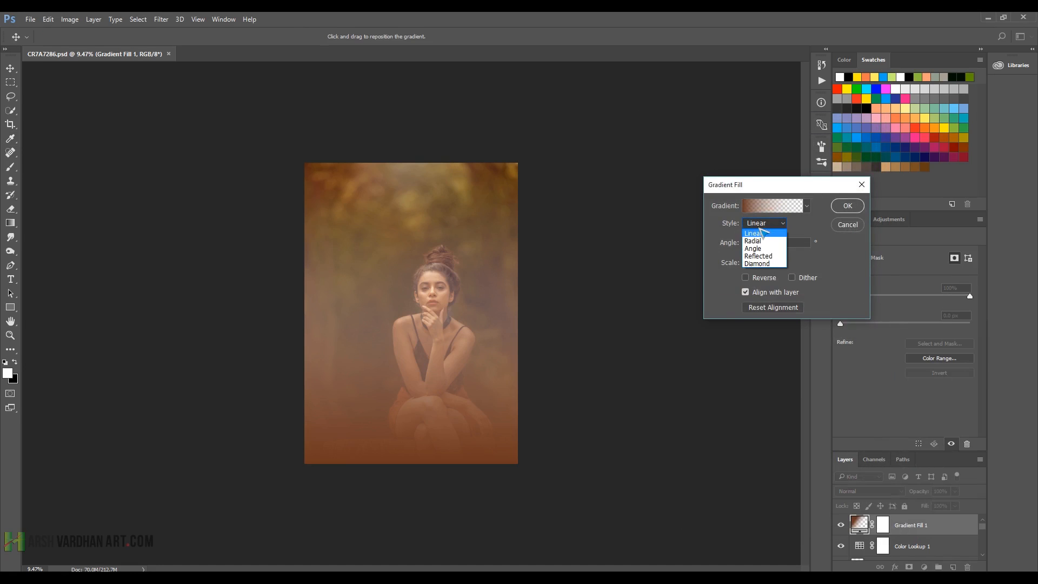
left_click(762, 241)
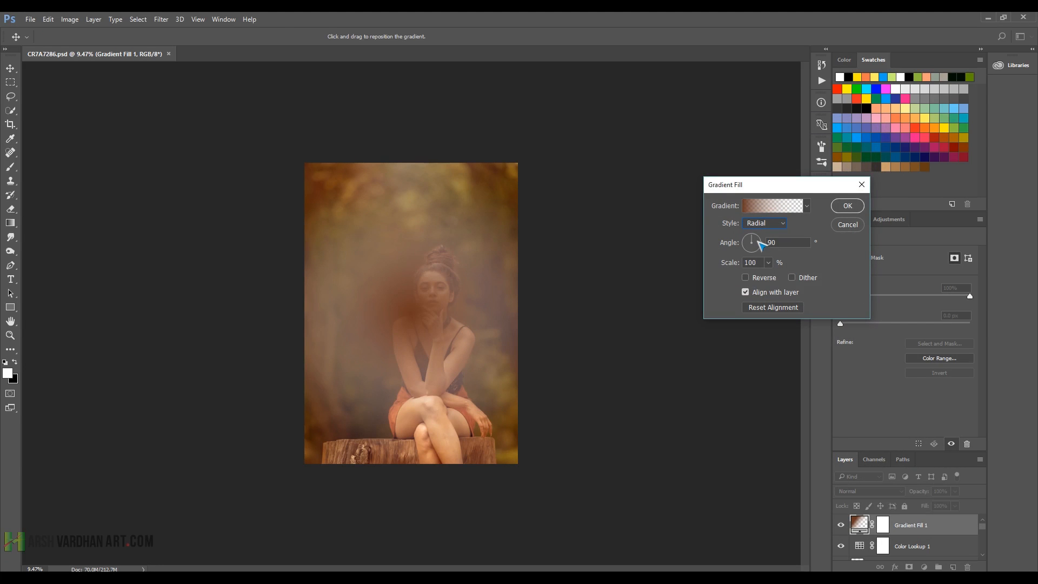
Step: Reverse the radial gradient and reposition its clear center around the woman's head
left_click(746, 278)
left_click_drag(438, 325, 450, 282)
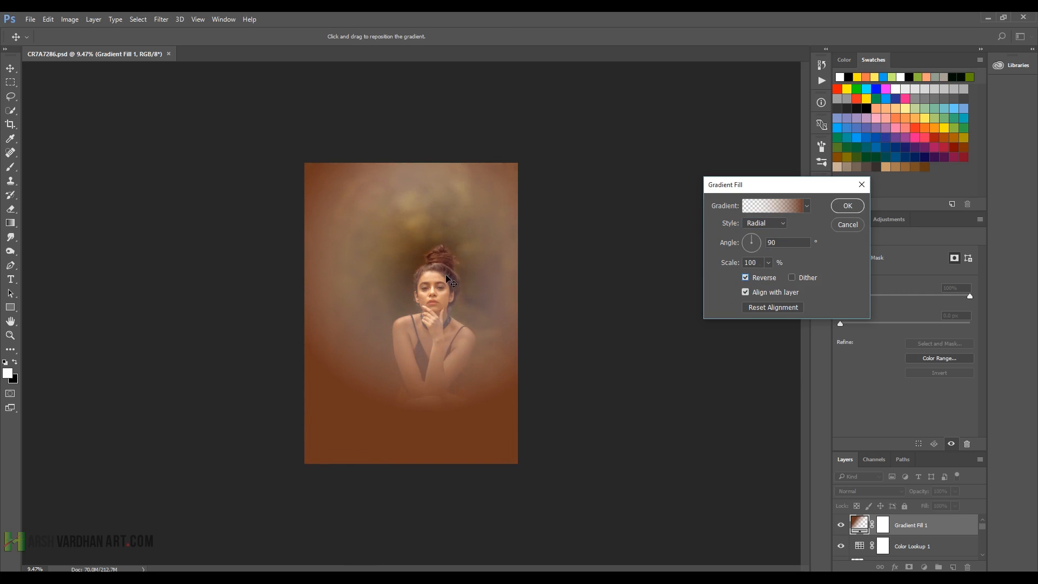
left_click(769, 262)
left_click_drag(770, 277, 768, 277)
Step: Reopen the gradient for editing and move its white end color stop to location 0%
left_click(773, 206)
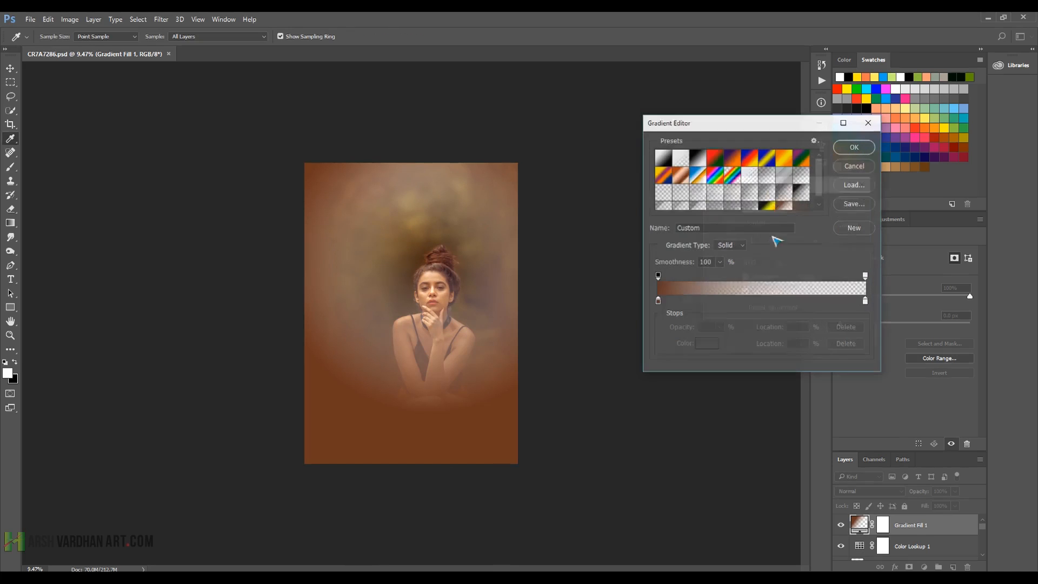
left_click(866, 301)
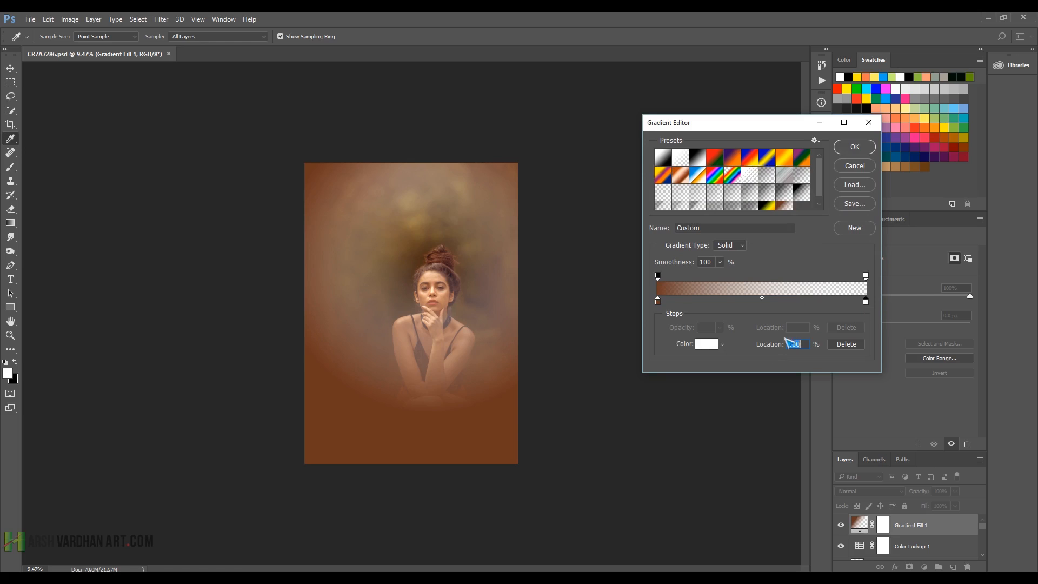
type("0")
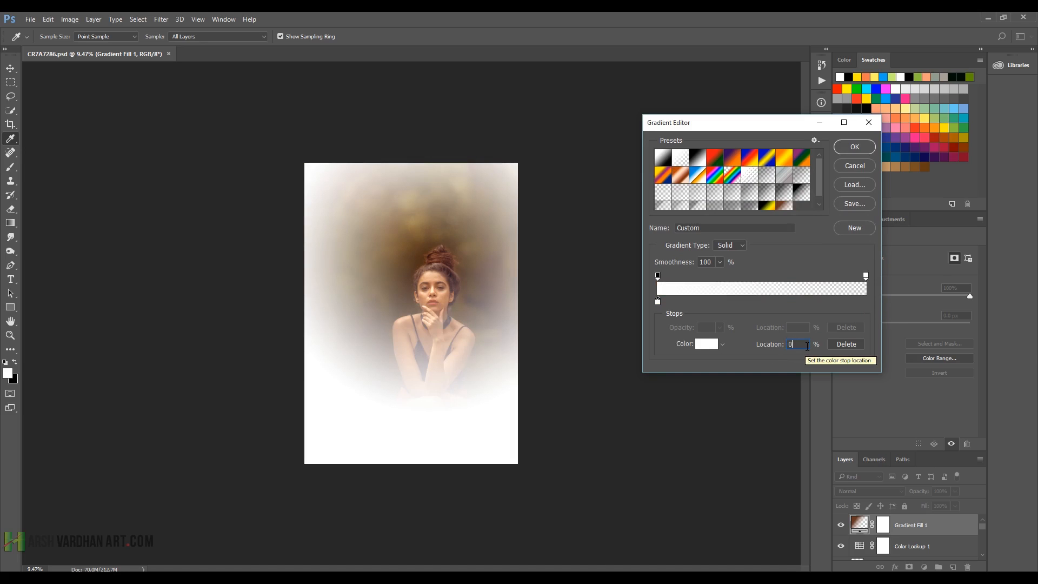
key("BackSpace")
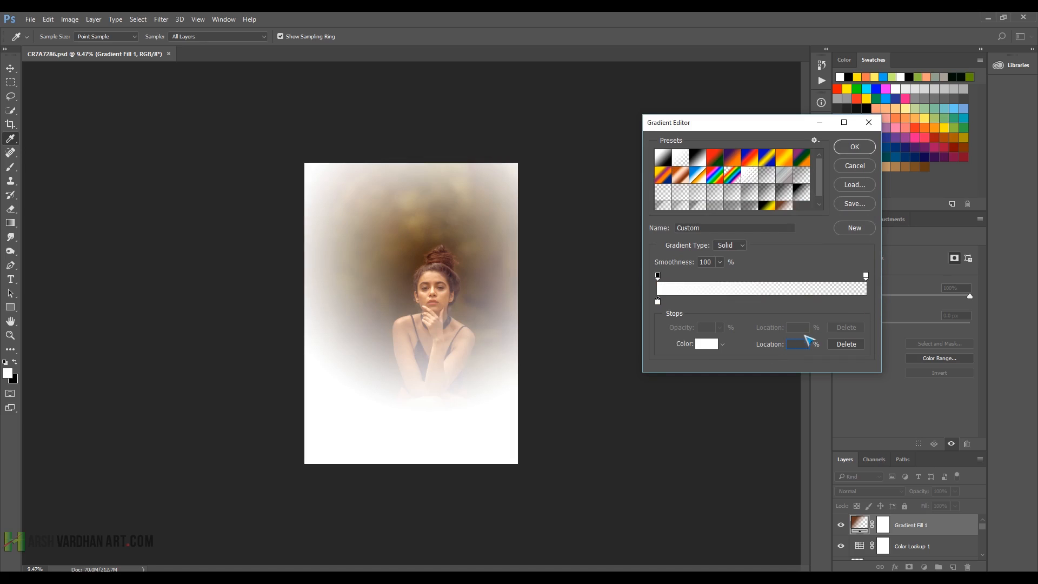
Step: Recolor the gradient's remaining color stop to brown #75522c, starting from a color sampled from the background above the woman's head
left_click(706, 345)
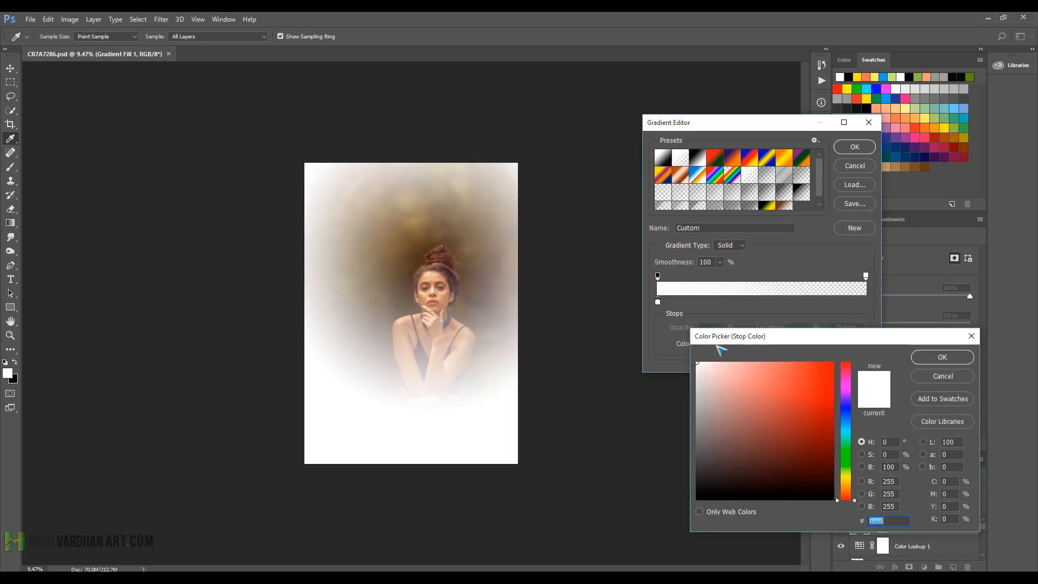
left_click(409, 226)
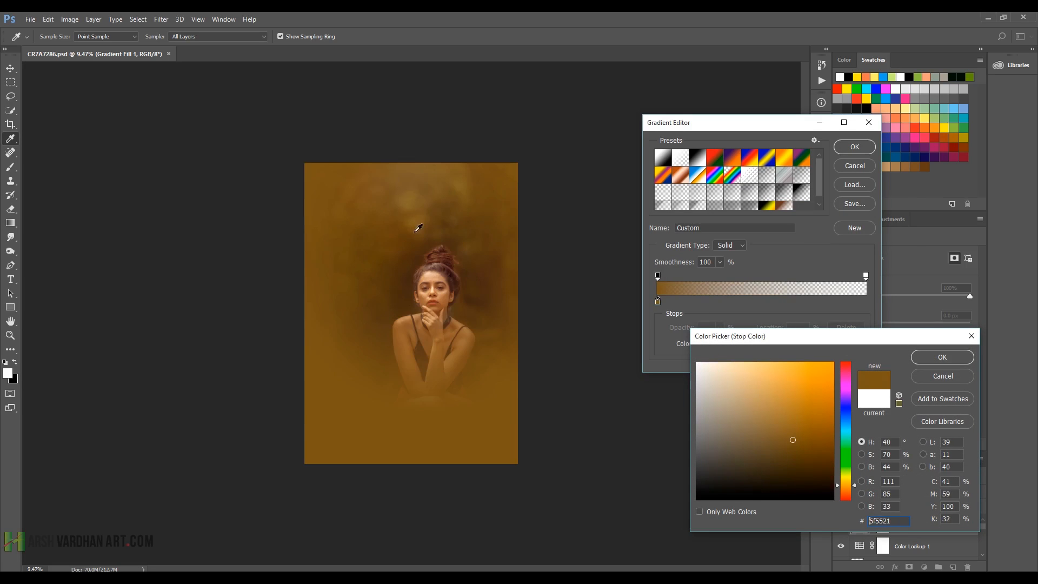
left_click(845, 487)
left_click(778, 423)
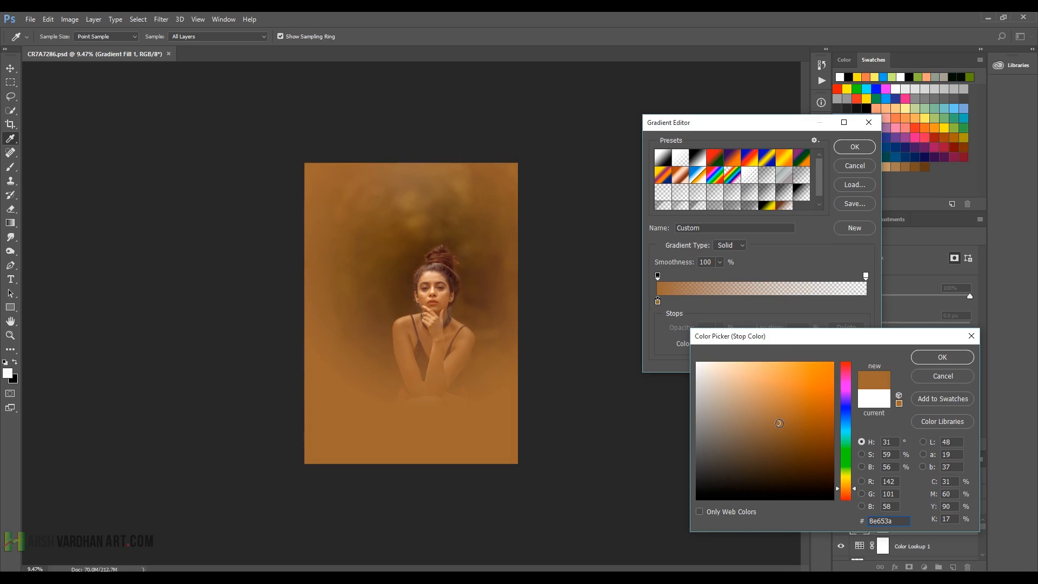
left_click_drag(778, 423, 782, 437)
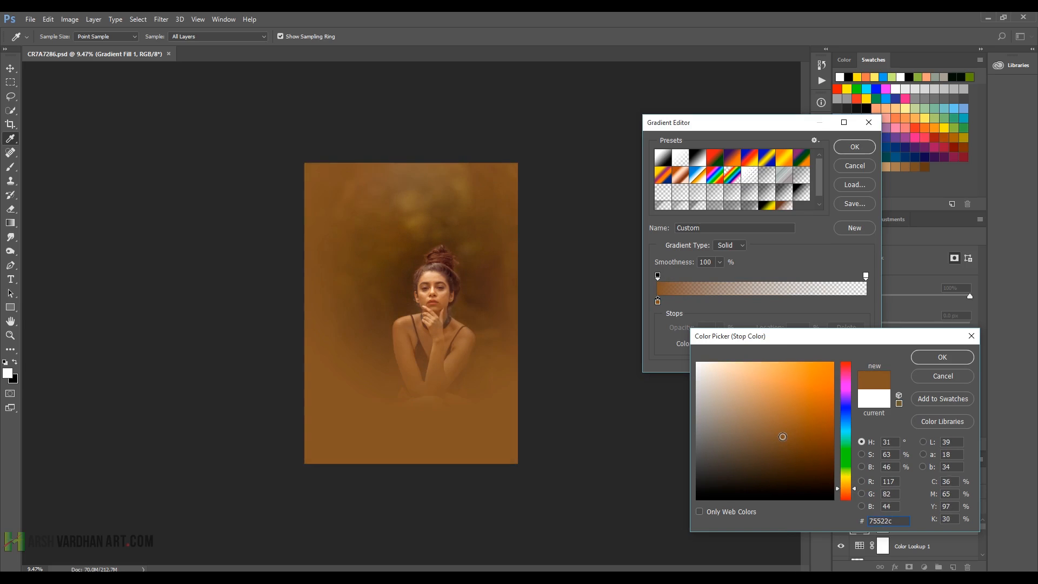
left_click(943, 357)
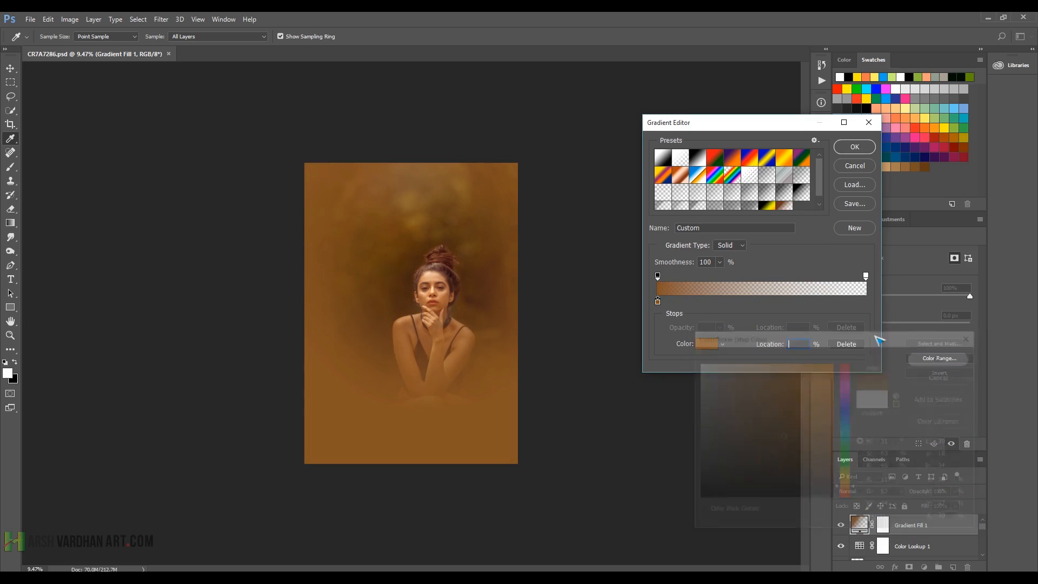
Step: Darken the gradient's color stop to deep brown #341e06
left_click(713, 344)
left_click(812, 456)
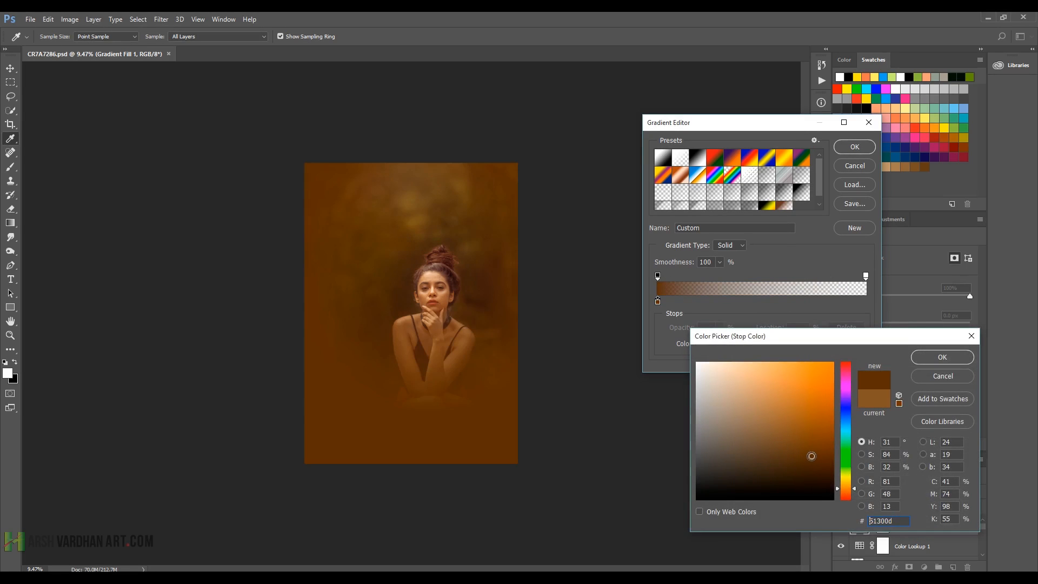
left_click_drag(812, 456, 818, 469)
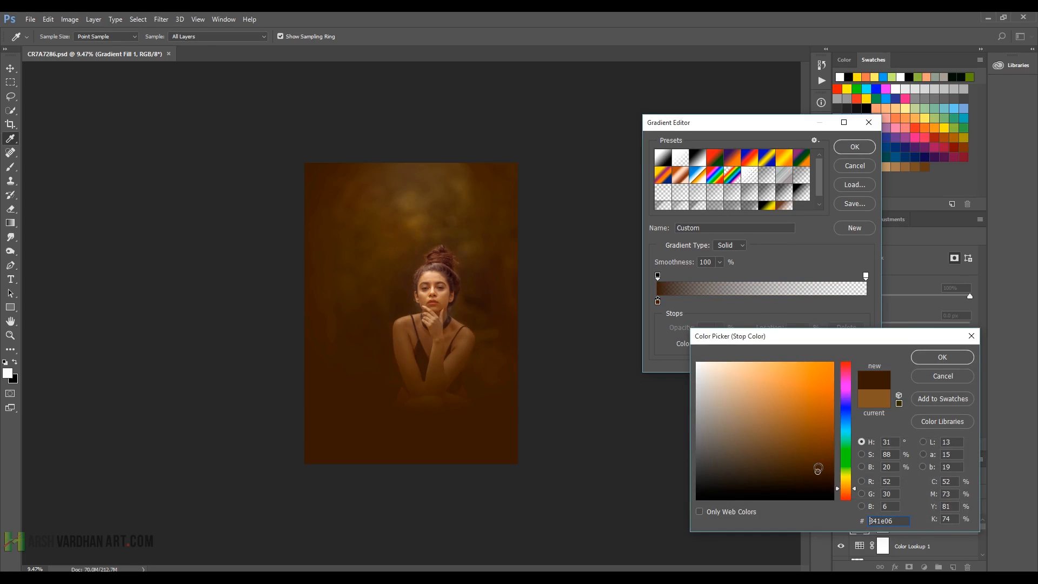
left_click(943, 358)
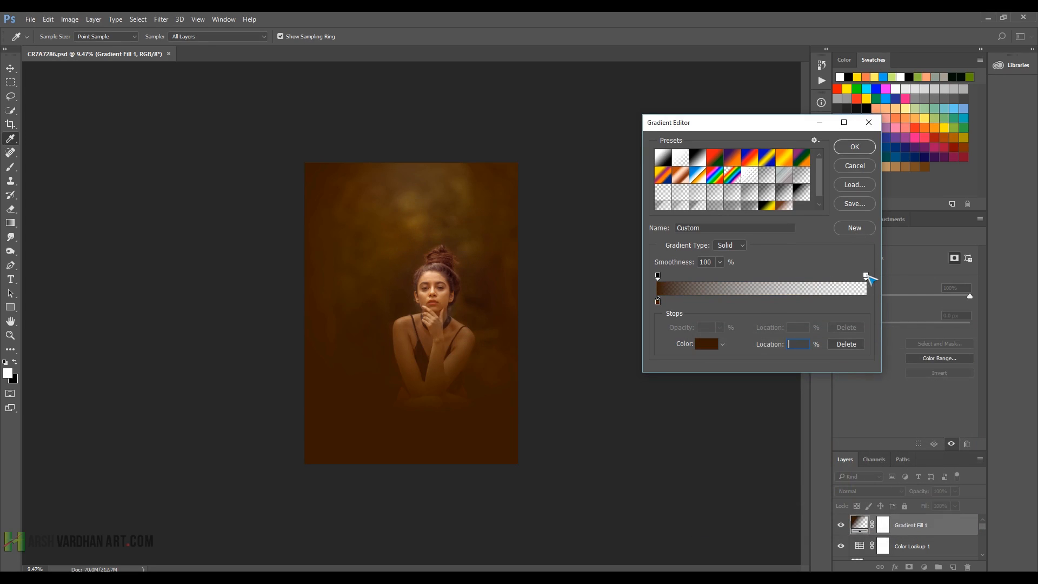
left_click(867, 276)
key("Delete")
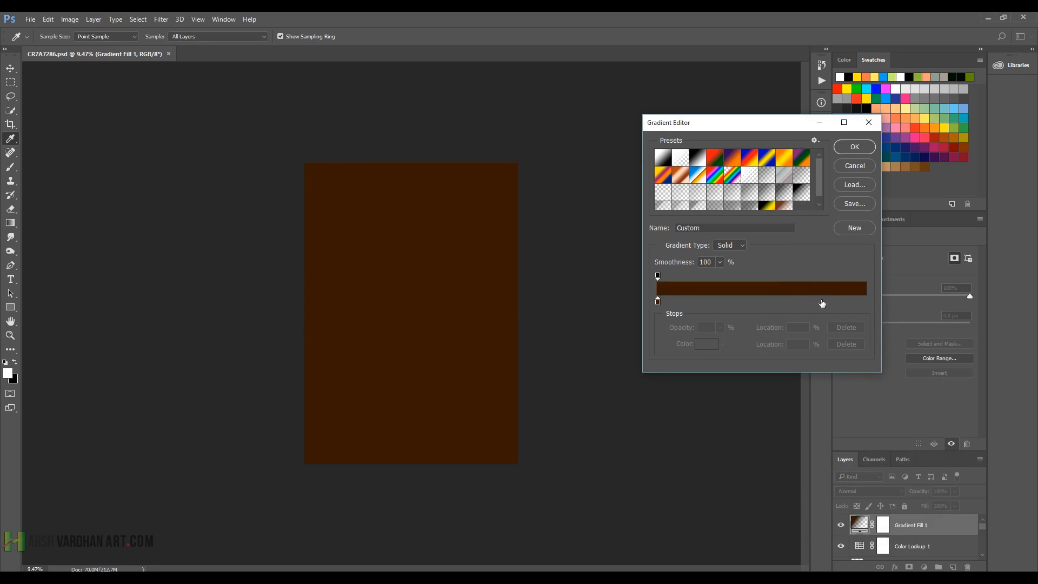
key("ctrl+z")
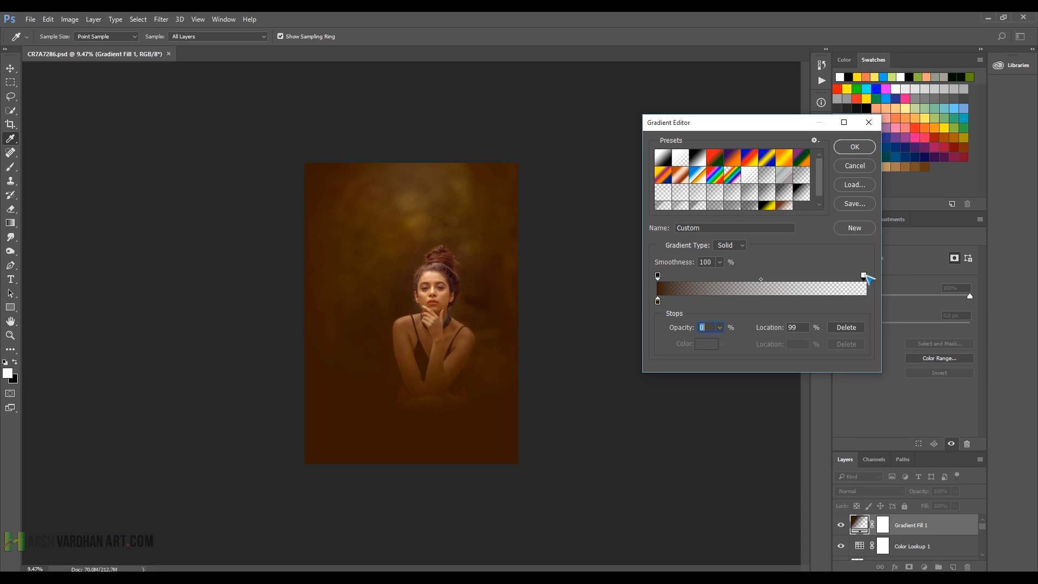
Step: Store the dark brown gradient as a new preset and accept the edited gradient
left_click(854, 230)
left_click(855, 148)
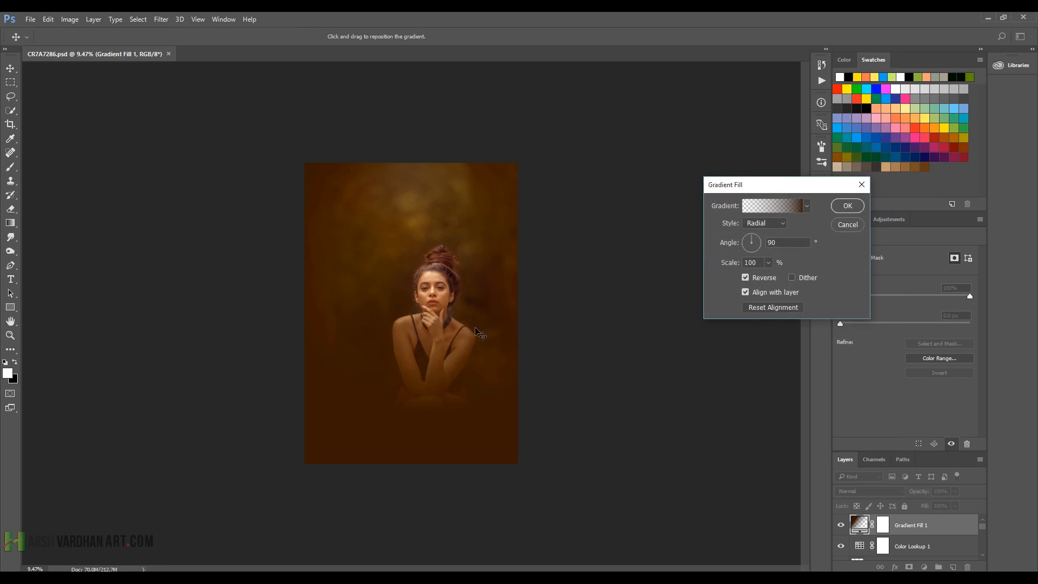
Step: Shift the radial gradient slightly over the woman's head and apply the fill at a scale of 210%
mouse_move(443, 262)
left_mouse_down()
mouse_move(448, 238)
mouse_move(437, 263)
left_mouse_up()
left_click(769, 262)
left_click_drag(772, 277, 774, 277)
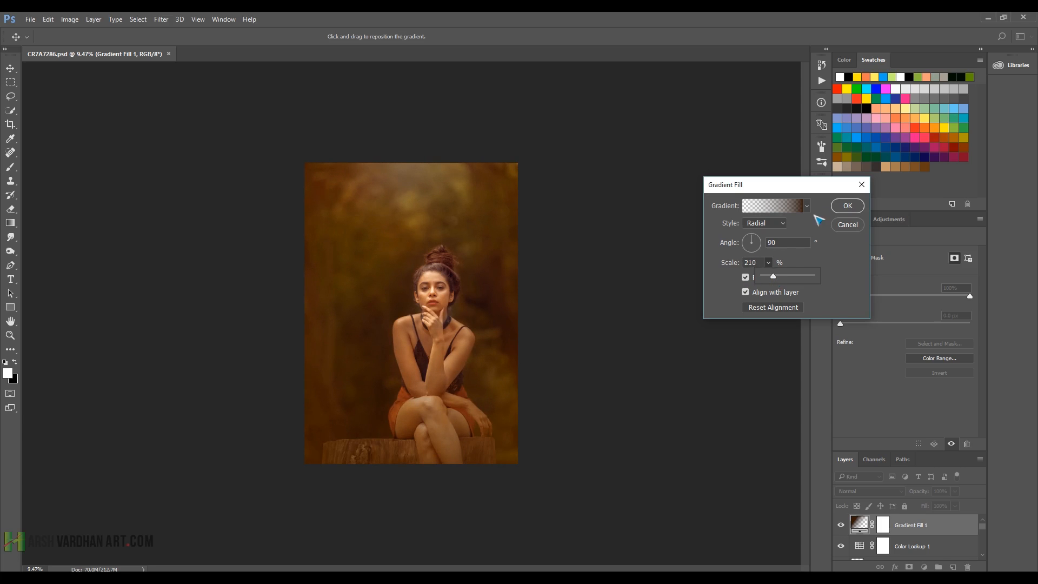
left_click(847, 205)
Step: Paint the Gradient Fill layer's mask with a large soft black brush at 20% opacity over the woman and the light above her
key("c")
scroll(503, 390, "up", 3)
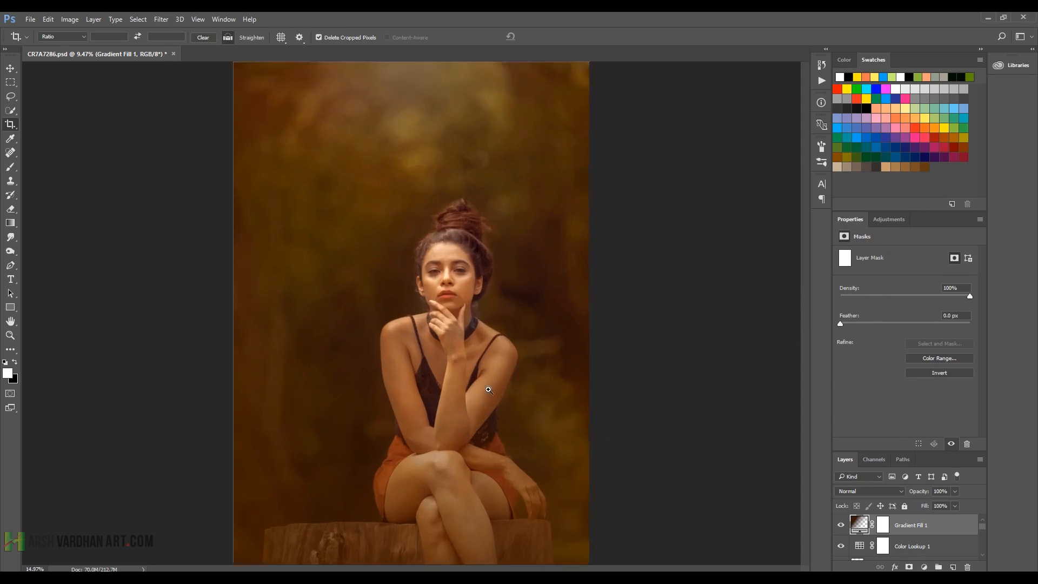
scroll(472, 382, "down", 2)
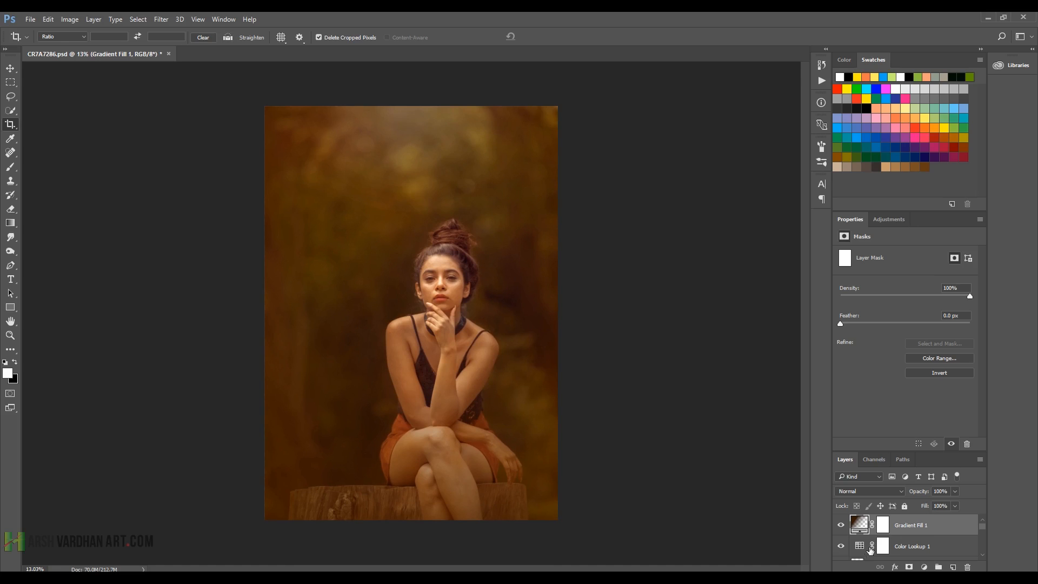
left_click(881, 525)
key("b")
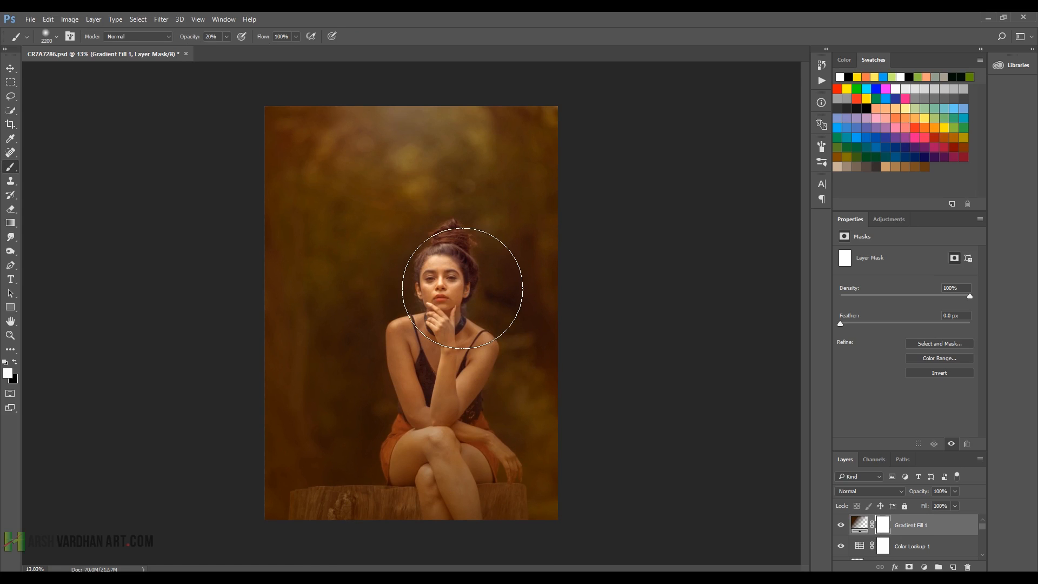
left_click(15, 362)
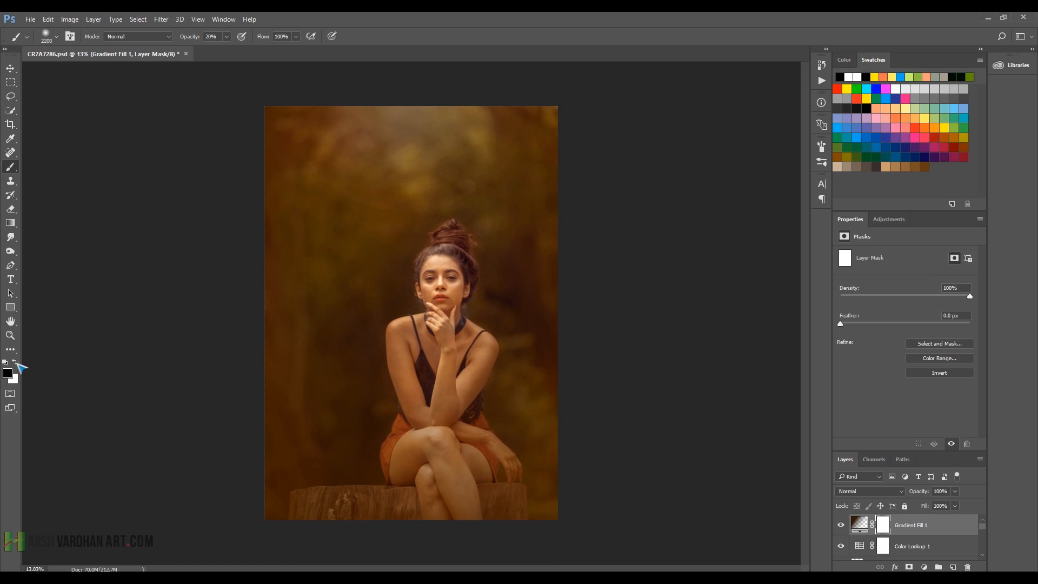
mouse_move(445, 276)
left_mouse_down()
mouse_move(439, 241)
mouse_move(456, 260)
mouse_move(446, 303)
mouse_move(427, 282)
mouse_move(436, 311)
mouse_move(436, 271)
left_mouse_up()
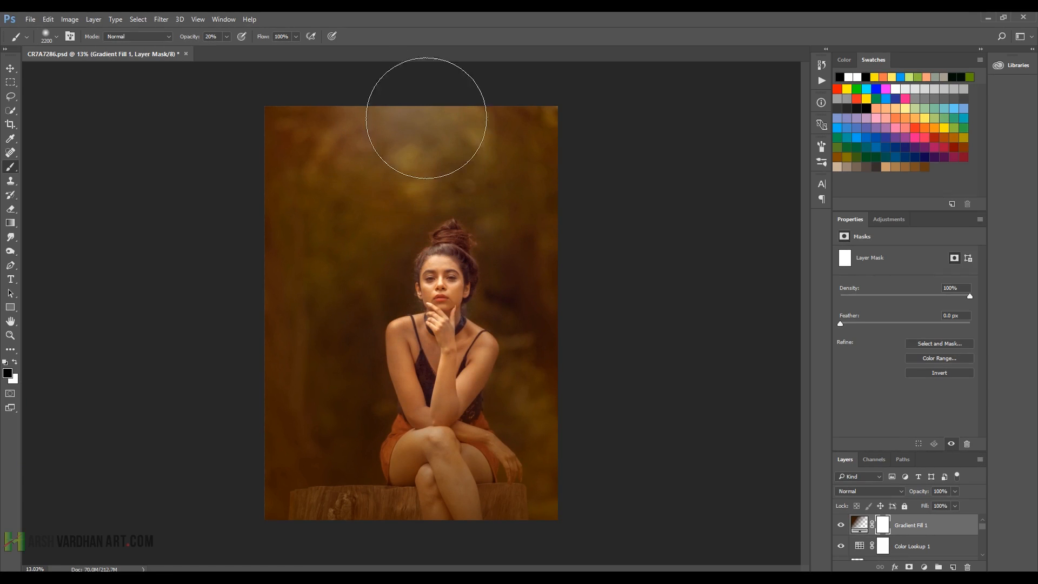
mouse_move(433, 198)
left_mouse_down()
mouse_move(395, 133)
mouse_move(430, 134)
mouse_move(440, 387)
mouse_move(430, 467)
mouse_move(444, 434)
mouse_move(443, 472)
mouse_move(436, 419)
mouse_move(441, 485)
mouse_move(427, 337)
mouse_move(482, 457)
mouse_move(421, 284)
mouse_move(456, 351)
mouse_move(457, 330)
mouse_move(495, 459)
mouse_move(475, 454)
mouse_move(420, 341)
mouse_move(402, 156)
mouse_move(389, 141)
mouse_move(455, 224)
mouse_move(454, 297)
mouse_move(440, 329)
mouse_move(440, 434)
mouse_move(452, 465)
mouse_move(440, 471)
mouse_move(448, 476)
mouse_move(437, 282)
mouse_move(450, 451)
mouse_move(473, 483)
mouse_move(428, 467)
left_mouse_up()
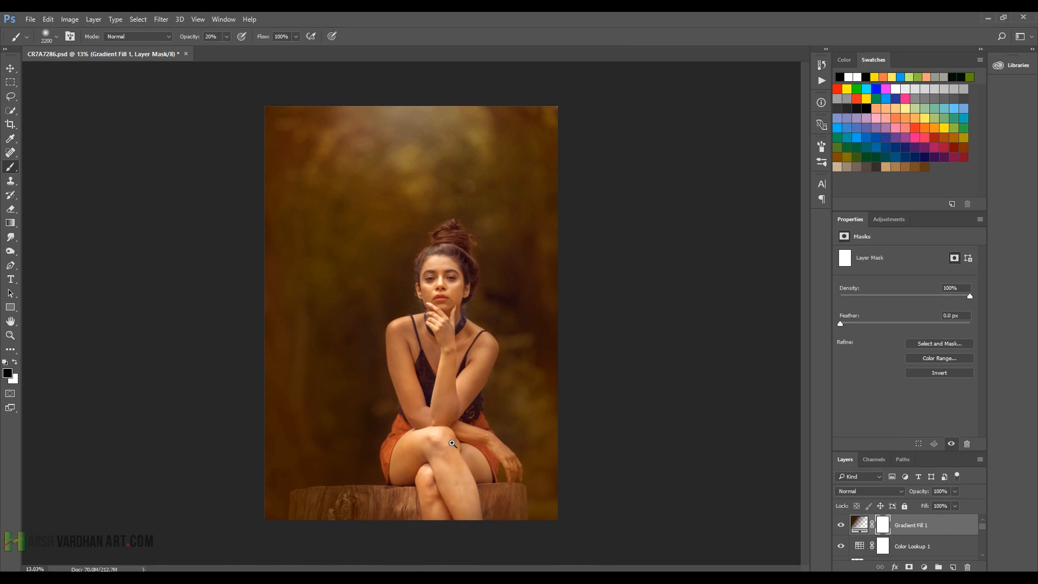
Step: Check the masked gradient's effect on the face and the whole portrait, and save the document
left_click(475, 309, "ctrl")
left_click(476, 309, "ctrl")
left_click_drag(410, 113, 471, 303)
left_click(477, 296, "ctrl")
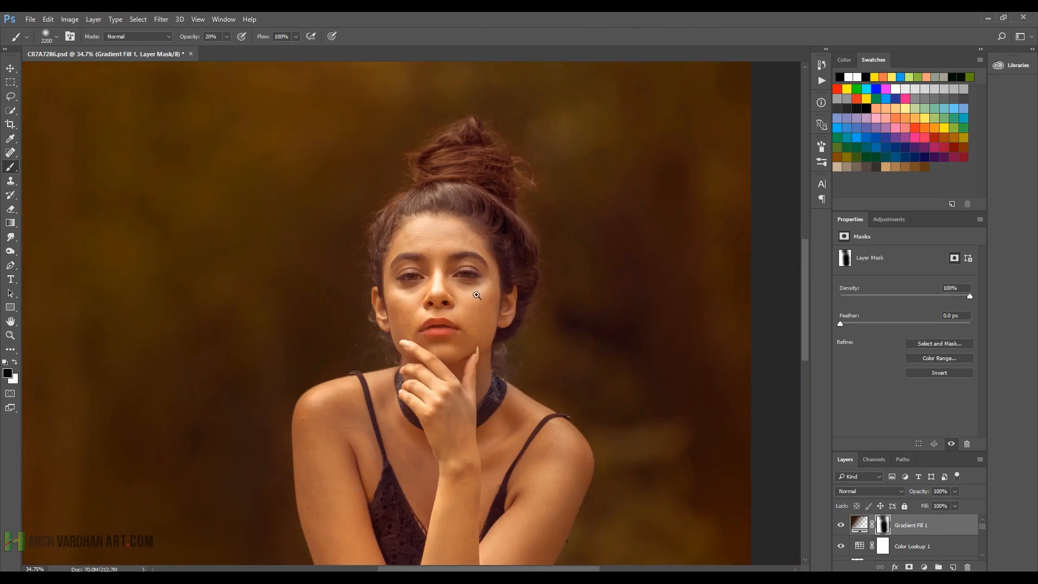
left_click(483, 389, "ctrl+alt")
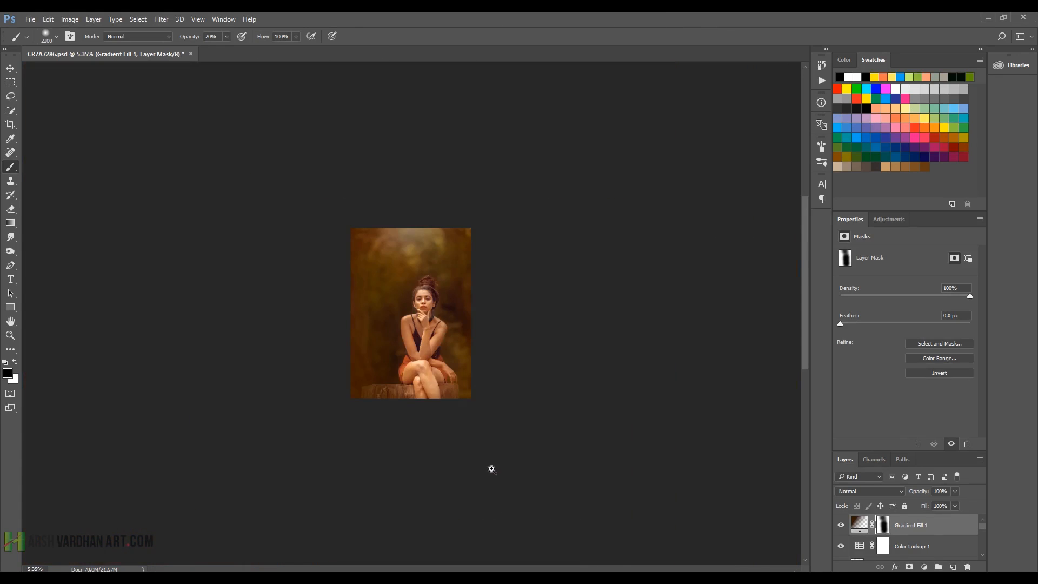
left_click(457, 384, "ctrl")
key("ctrl+s")
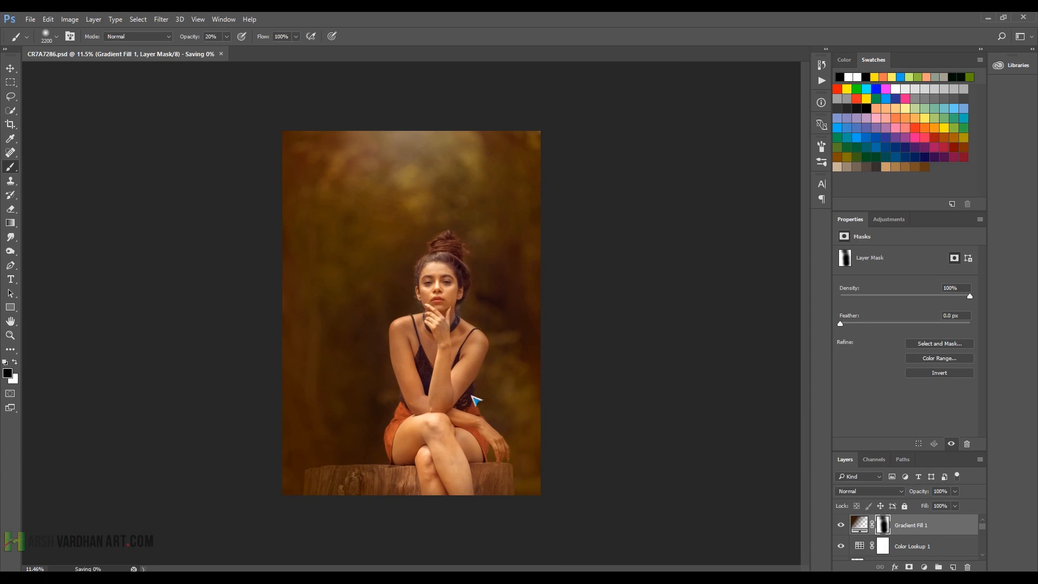
Step: Add a new empty layer above the Gradient Fill layer and make white the foreground color
left_click(441, 321, "ctrl")
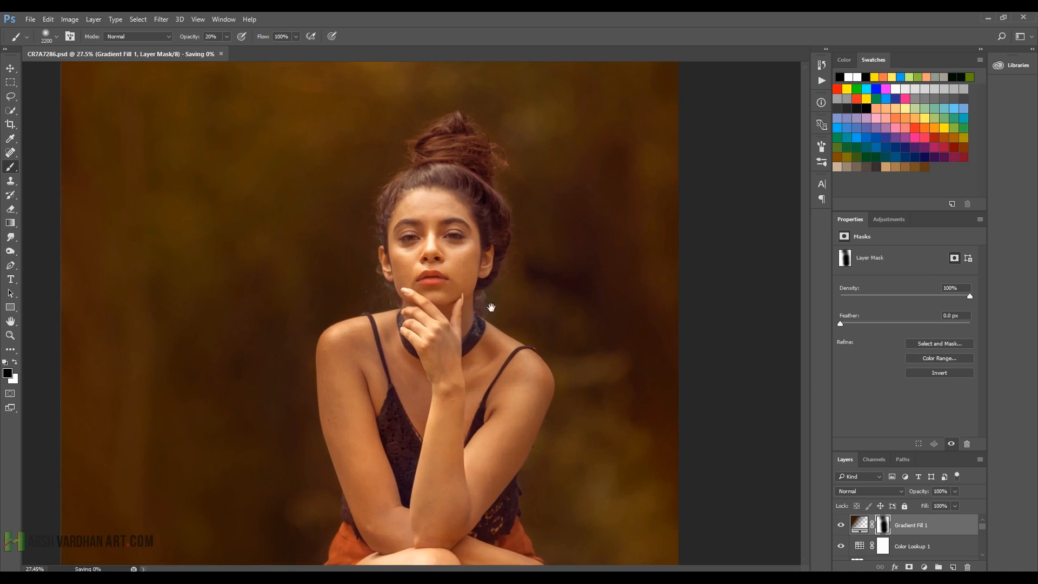
left_click(462, 276, "ctrl")
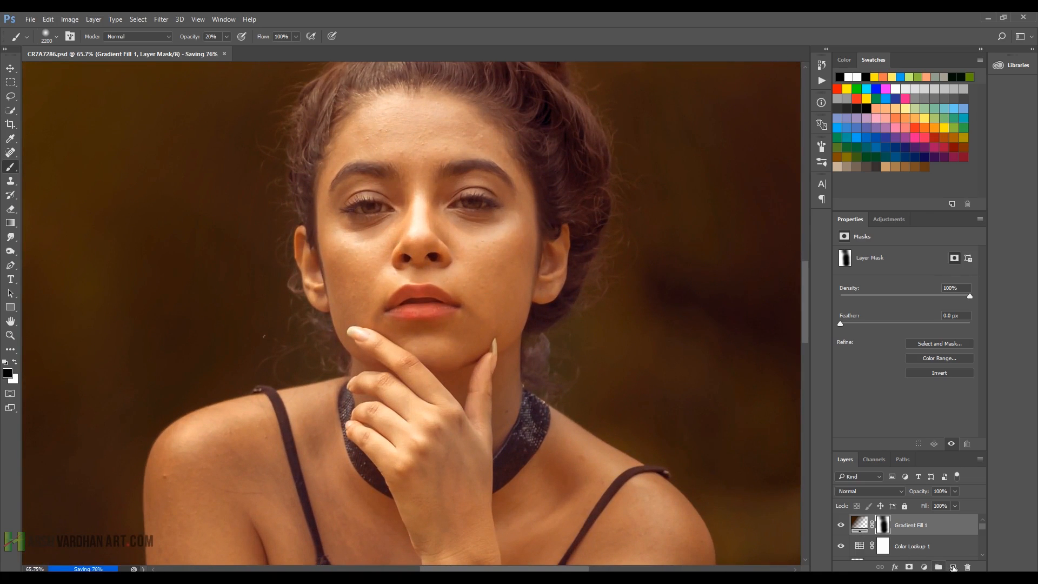
left_click(954, 566)
key("x")
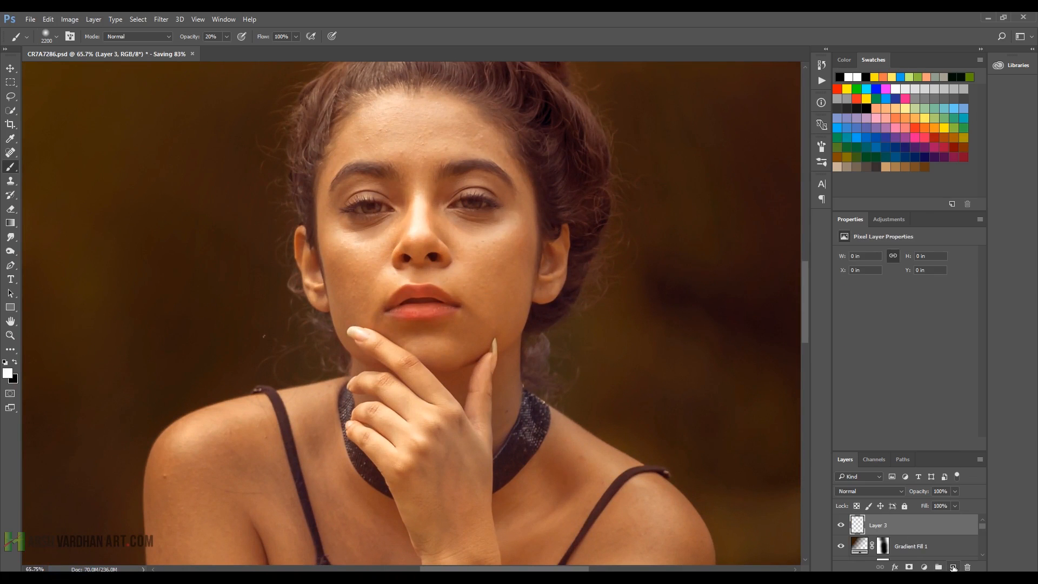
Step: Purge the stored editing data from memory and switch to the Spot Healing Brush for the face
left_click(50, 20)
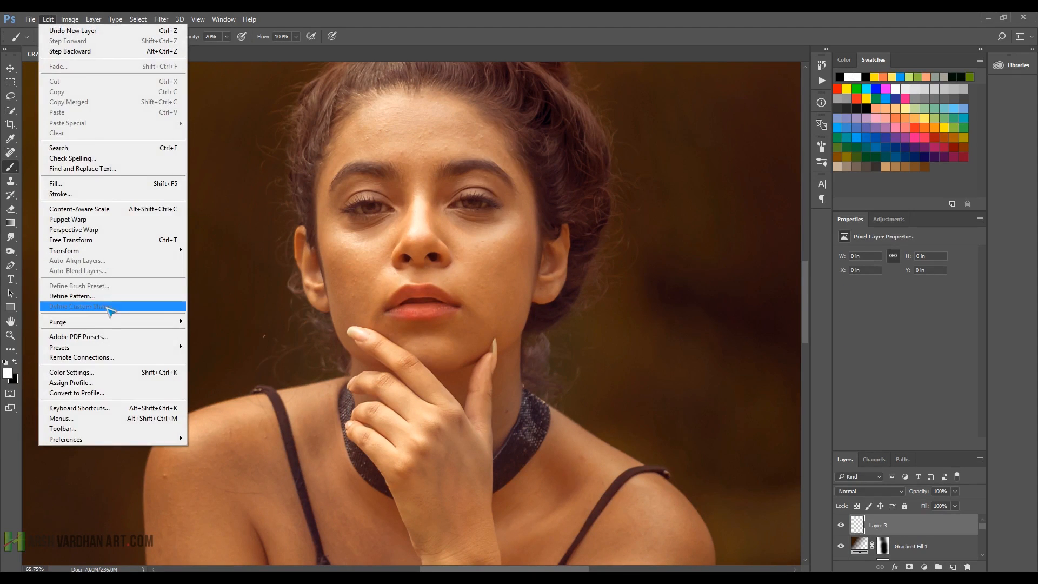
mouse_move(135, 322)
left_click(202, 352)
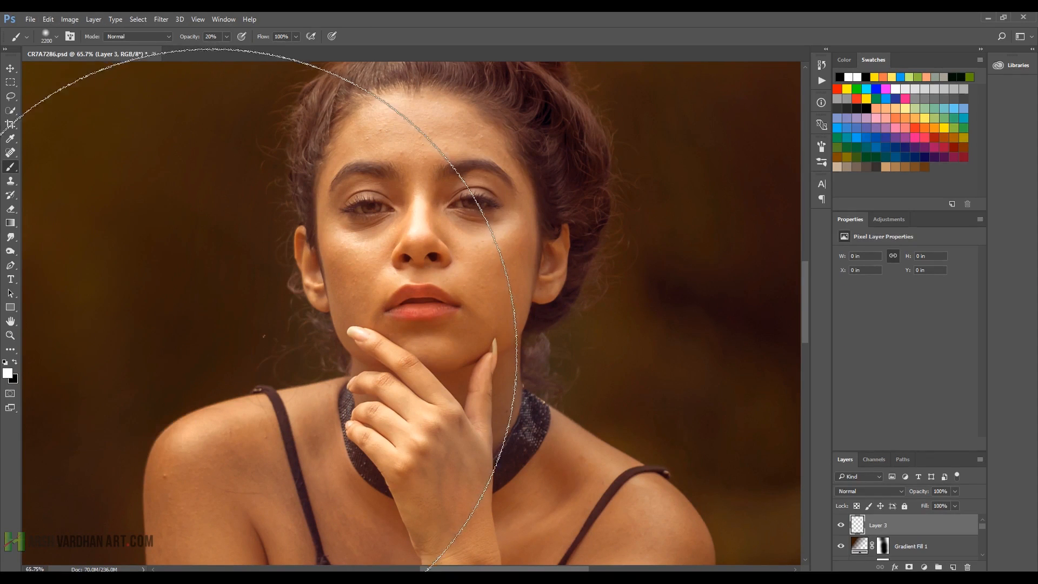
key("j")
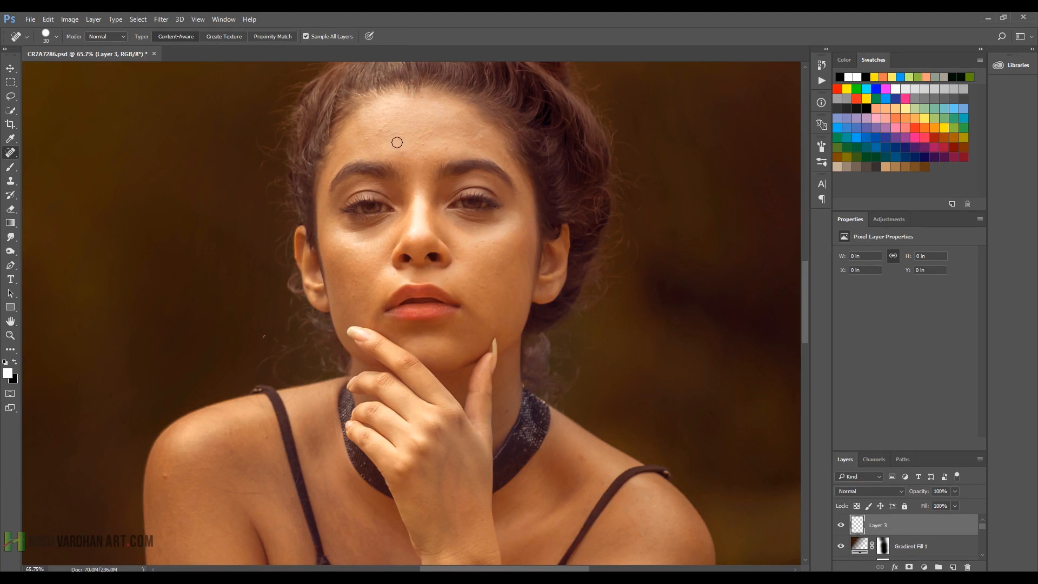
Step: Heal the small blemishes across the woman's forehead and at the bridge of her nose on Layer 3
left_click_drag(387, 131, 366, 138)
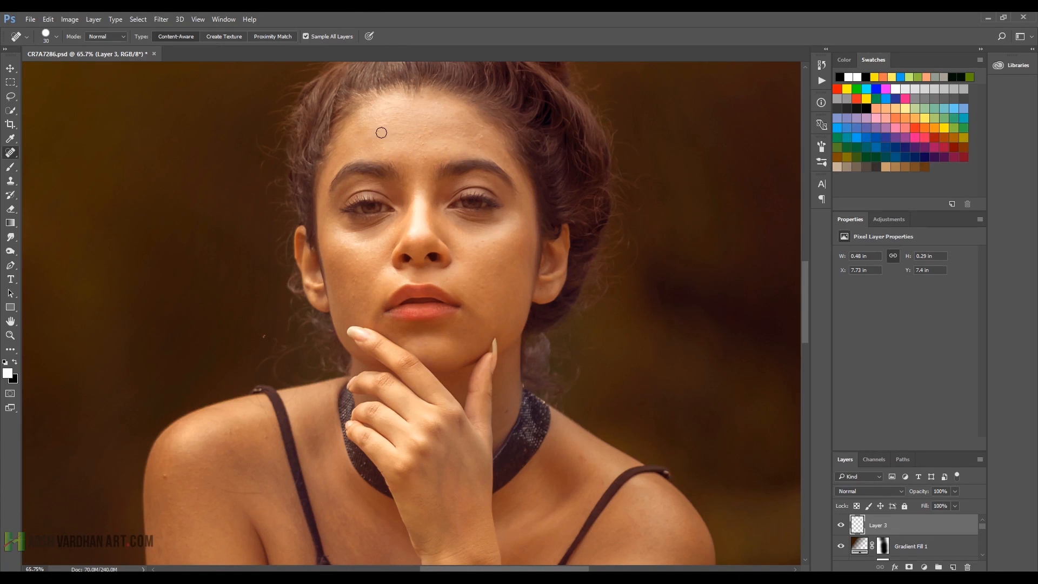
left_click(430, 132)
left_click(434, 143)
left_click(446, 146)
left_click(463, 139)
left_click(479, 139)
left_click(481, 148)
left_click(389, 120)
left_click(378, 124)
left_click(382, 124)
left_click(405, 111)
left_click(384, 112)
left_click(415, 193)
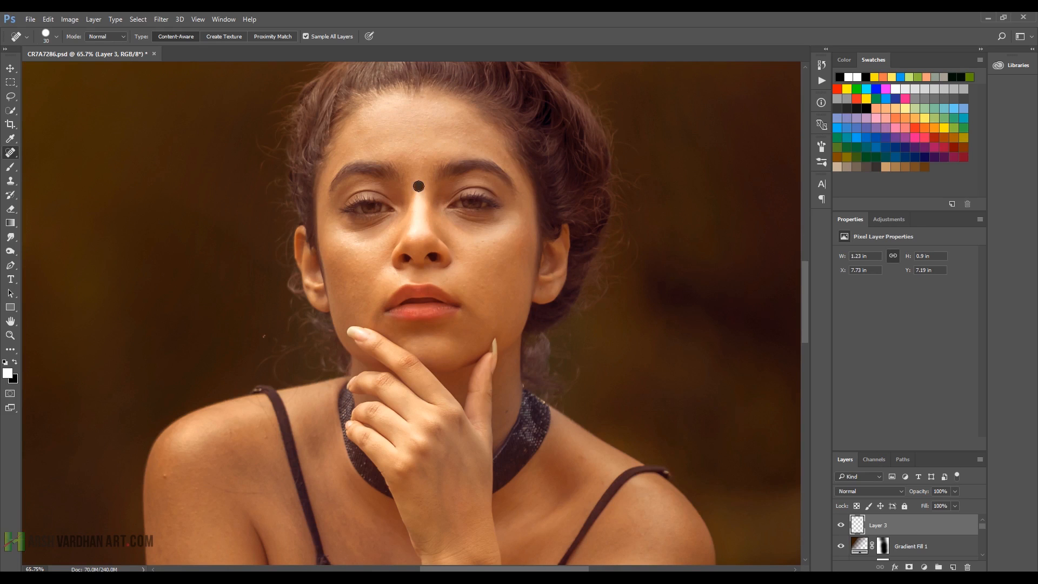
Step: Heal the spots on both of the woman's cheeks with the Spot Healing Brush
left_click(487, 239)
left_click(497, 249)
left_click(478, 250)
left_click(467, 267)
left_click(484, 283)
left_click(349, 254)
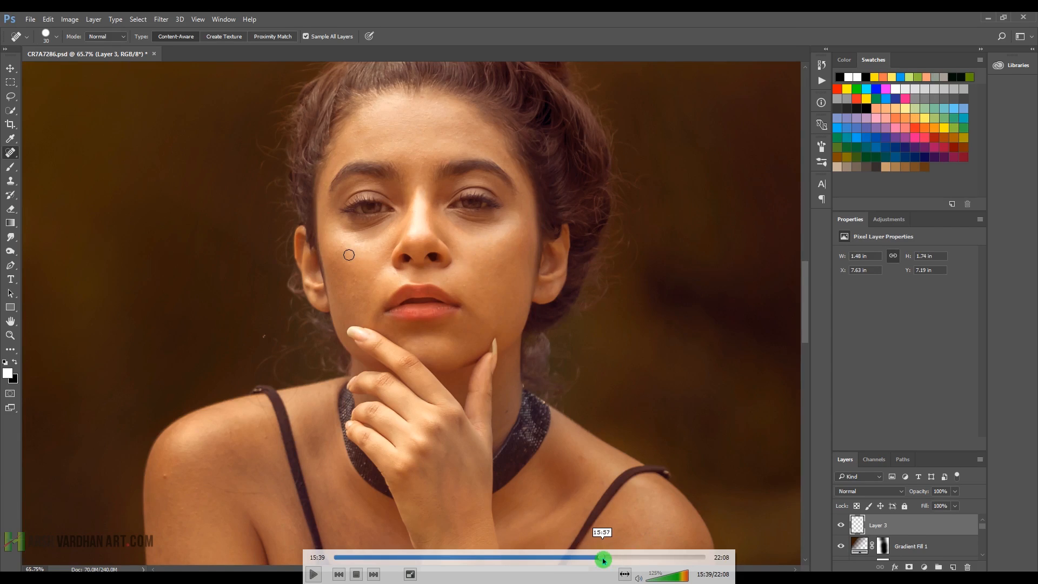
mouse_move(603, 558)
left_mouse_down()
mouse_move(626, 558)
mouse_move(615, 563)
left_mouse_up()
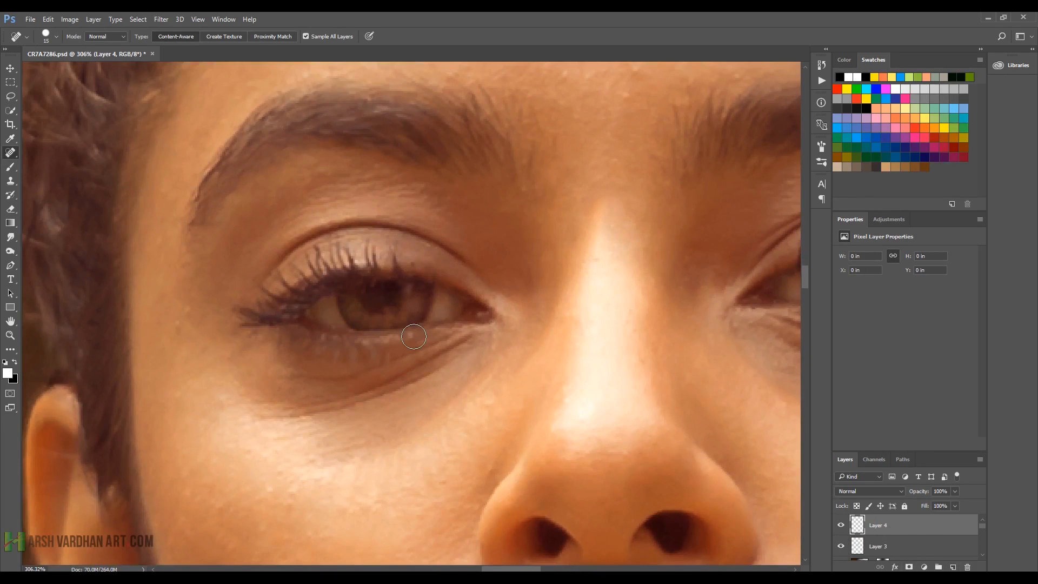
Step: Paint a white crescent over the lower iris of the woman's right eye using a tiny hard round brush at 100% opacity
key("b")
right_click(407, 296)
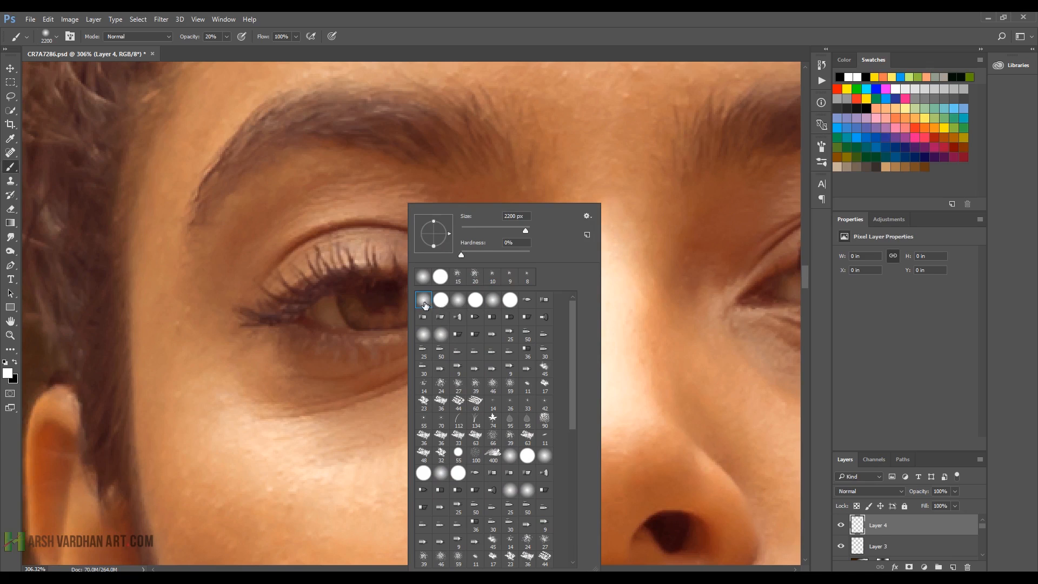
left_click(441, 300)
left_click(496, 14)
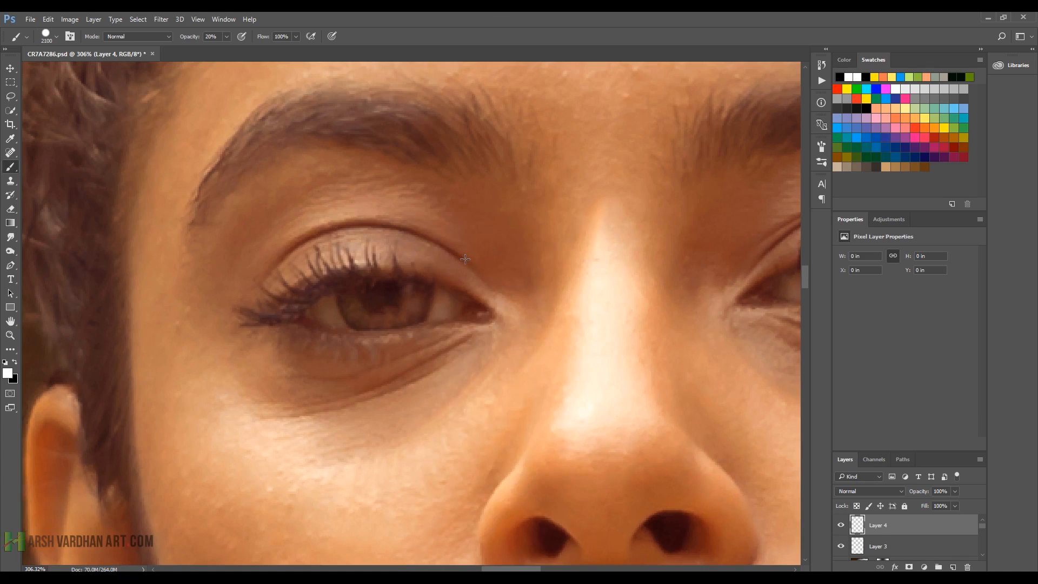
key("bracketleft")
key("bracketleft")
key("bracketleft")
key("bracketleft")
key("bracketleft")
key("bracketleft")
key("bracketleft")
key("bracketleft")
key("bracketleft")
key("bracketleft")
key("bracketleft")
key("bracketleft")
key("bracketleft")
key("bracketleft")
key("bracketleft")
key("bracketleft")
key("bracketleft")
key("bracketleft")
key("bracketleft")
key("bracketleft")
key("bracketleft")
key("bracketleft")
mouse_move(353, 304)
left_mouse_down()
mouse_move(379, 324)
mouse_move(410, 292)
left_mouse_up()
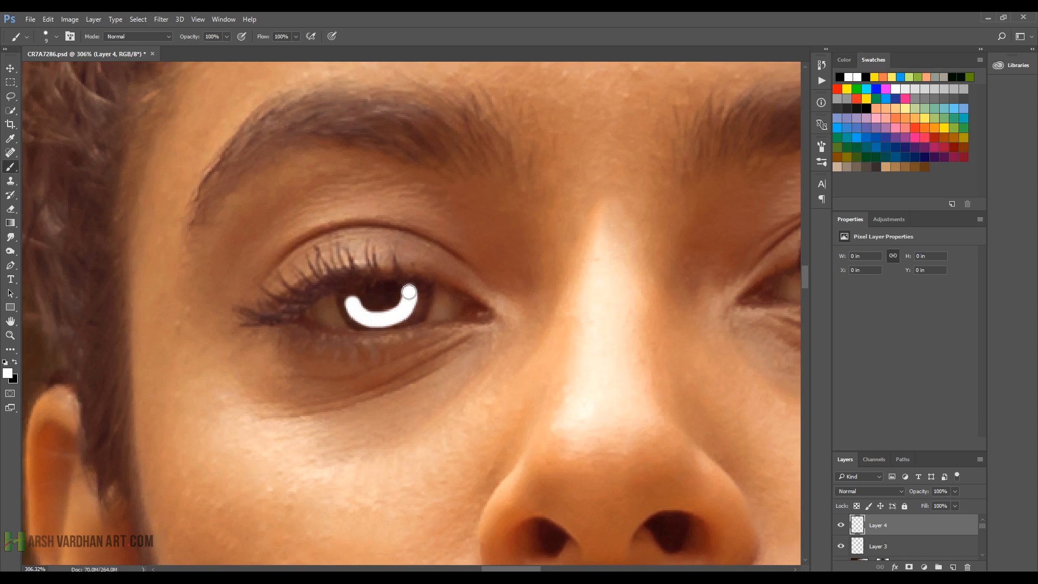
Step: Paint a matching white crescent over the lower iris of the woman's left eye
left_click_drag(647, 341, 301, 360)
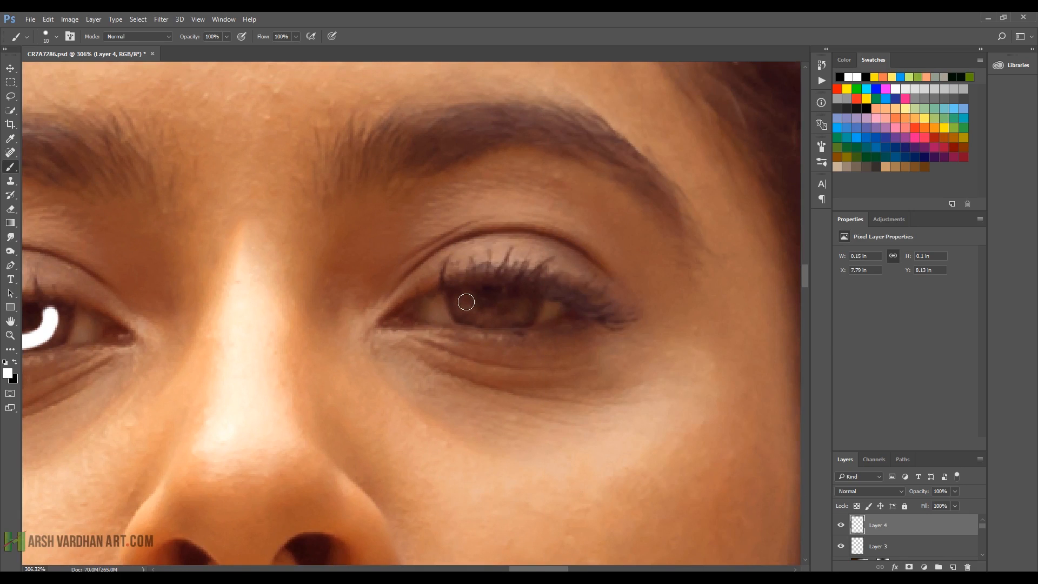
mouse_move(463, 298)
left_mouse_down()
mouse_move(498, 320)
mouse_move(524, 298)
left_mouse_up()
left_click_drag(289, 350, 498, 318)
scroll(529, 325, "down", 2)
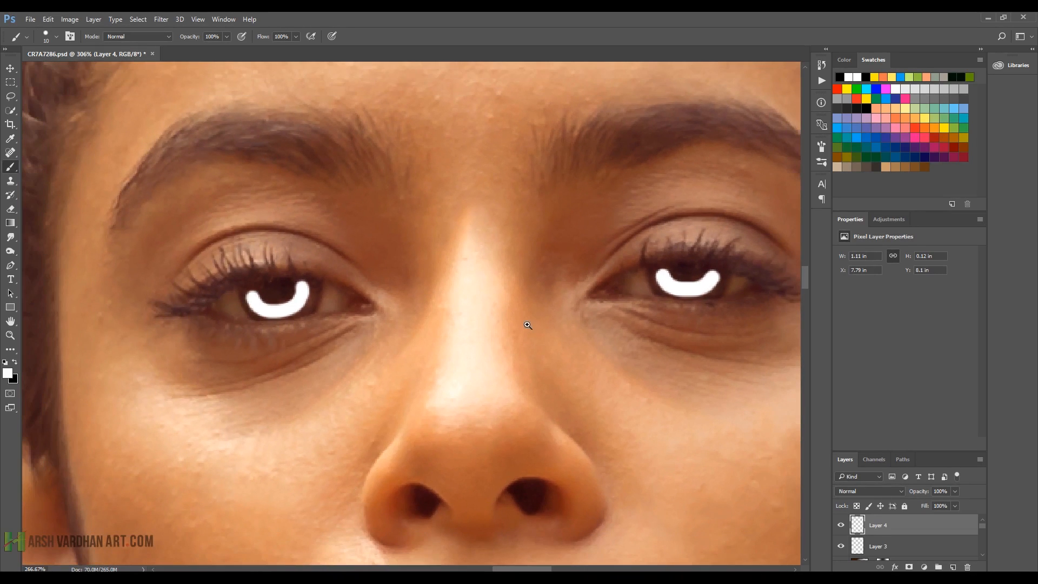
Step: Set Layer 4's blend mode to Overlay and soften the eye highlights with a Gaussian Blur of 3.2 pixels radius
left_click(880, 492)
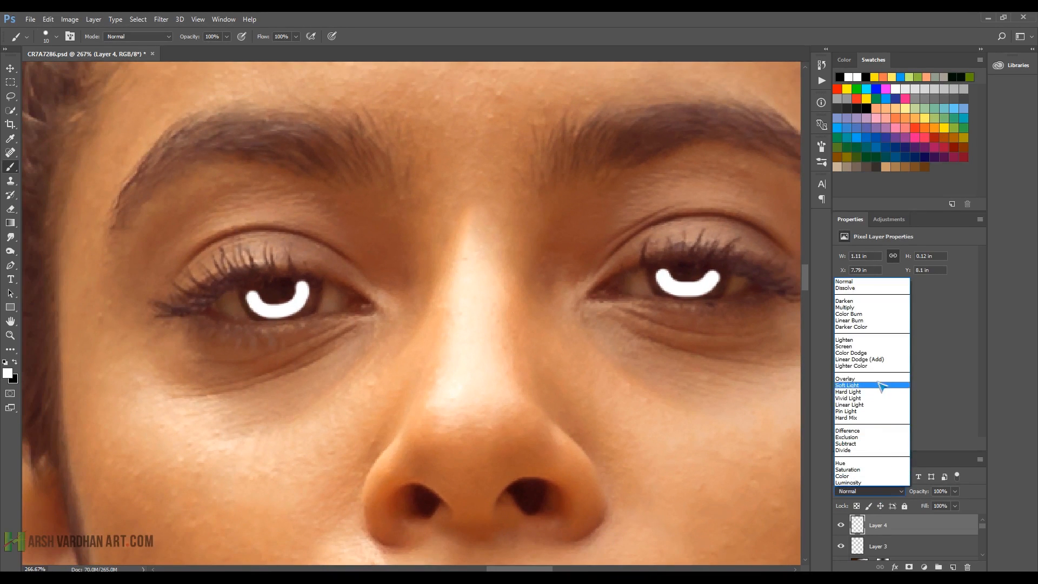
left_click(882, 383)
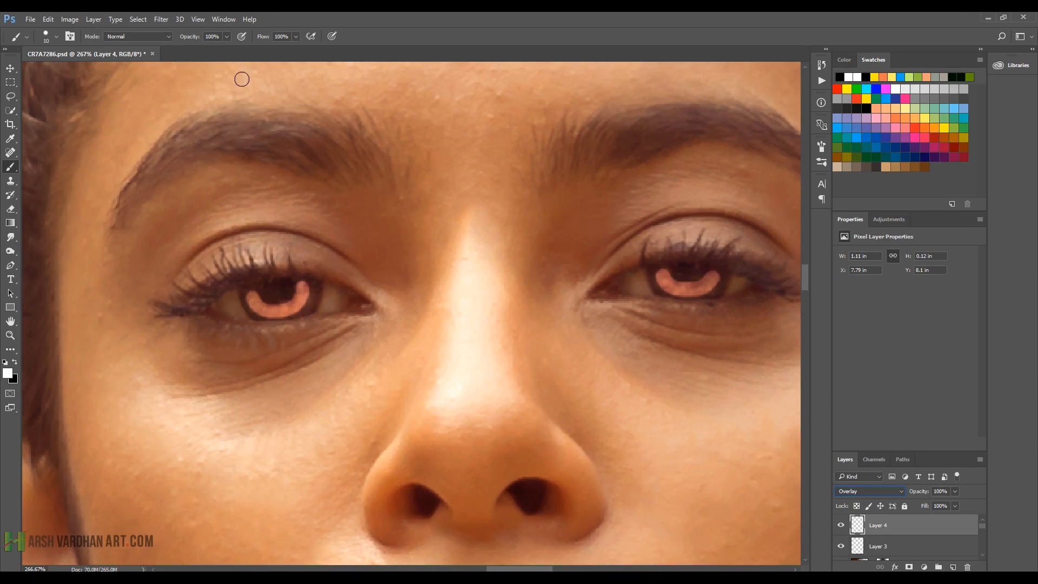
left_click(160, 22)
mouse_move(200, 138)
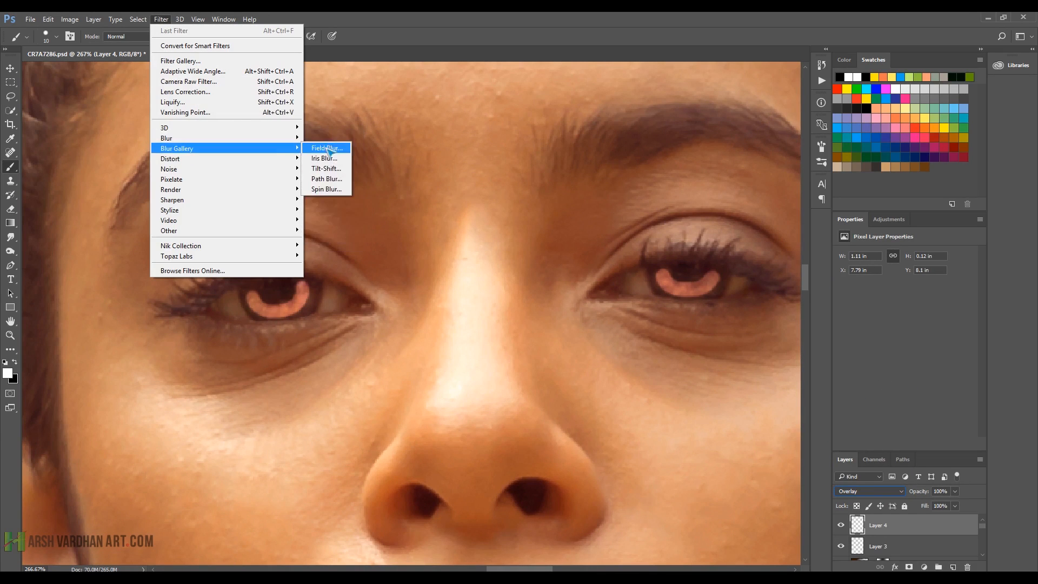
left_click(333, 179)
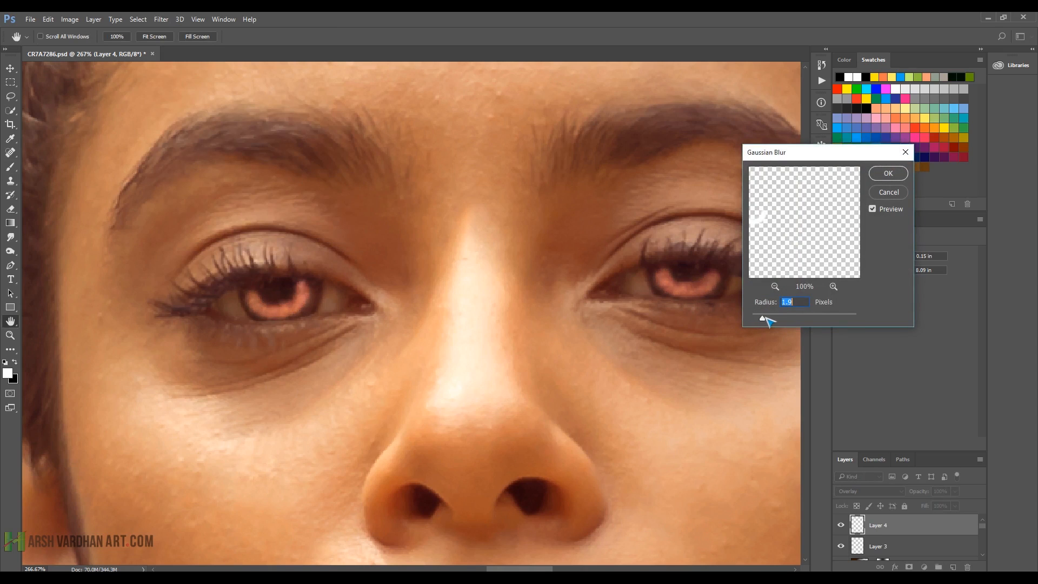
left_click_drag(770, 317, 769, 316)
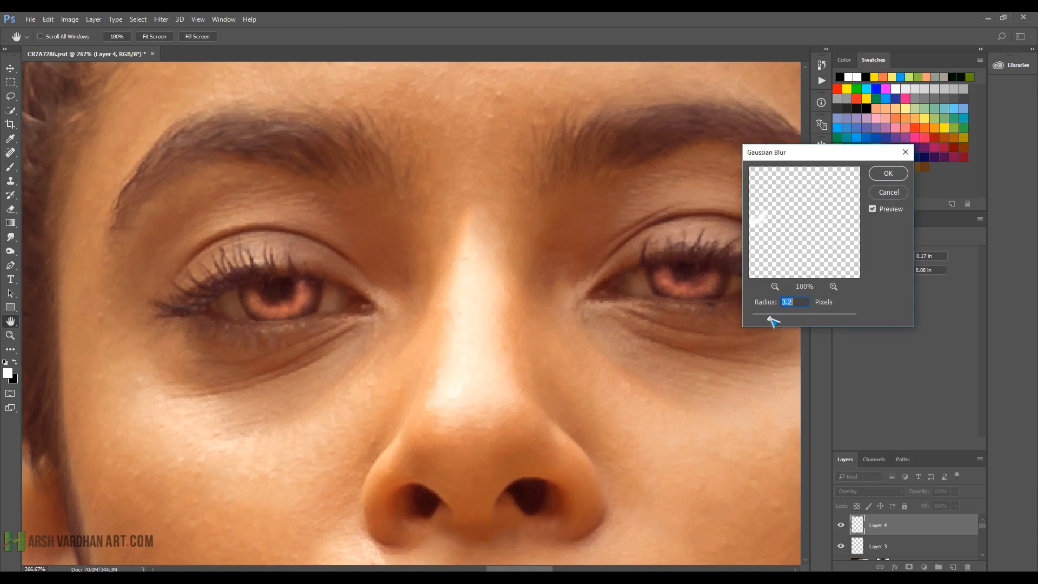
left_click(888, 174)
key("b")
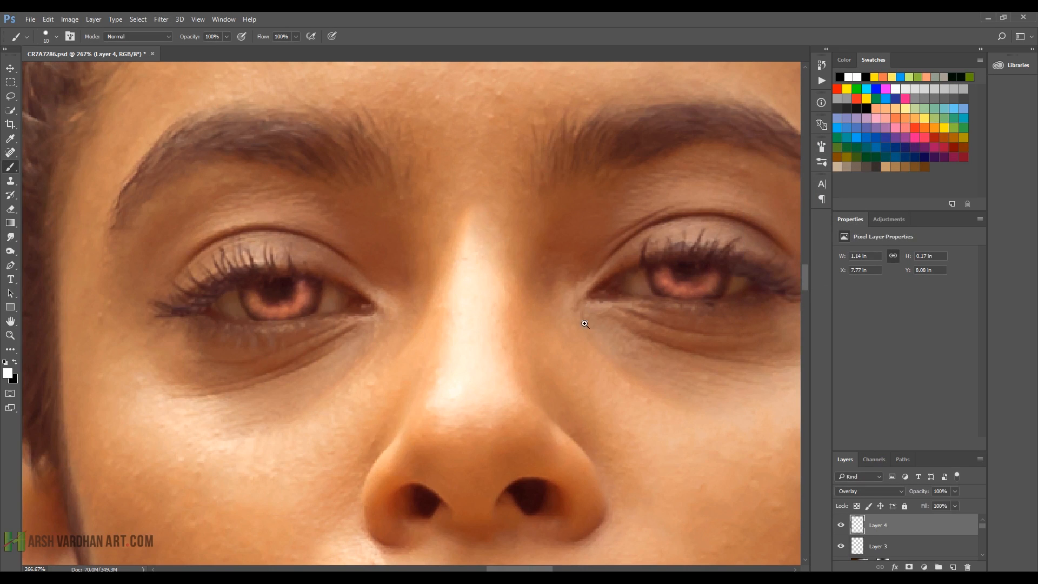
key("ctrl+0")
left_click_drag(557, 346, 541, 398)
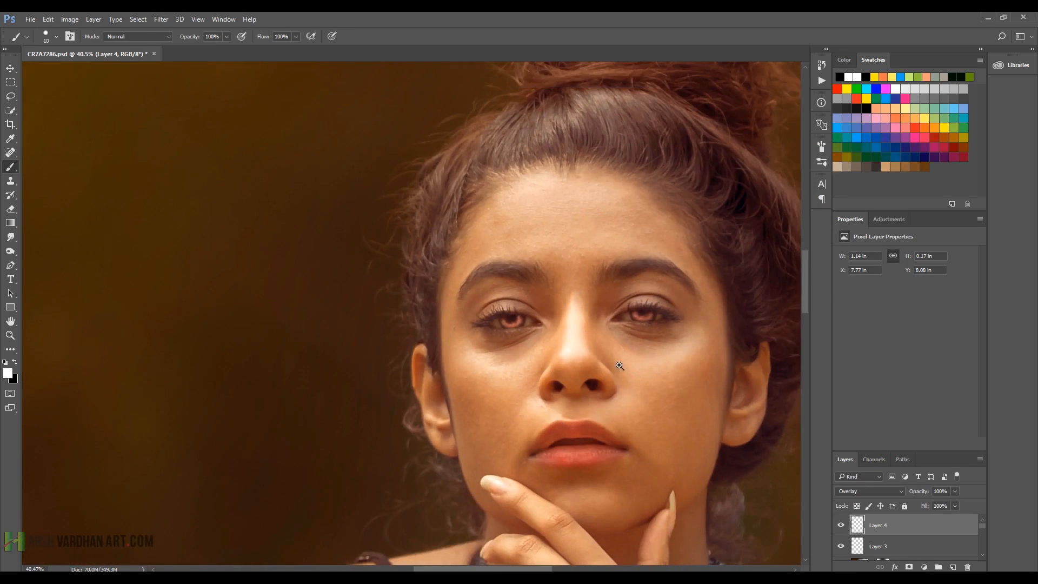
mouse_move(620, 366)
left_mouse_down()
mouse_move(442, 281)
mouse_move(514, 334)
mouse_move(495, 335)
left_mouse_up()
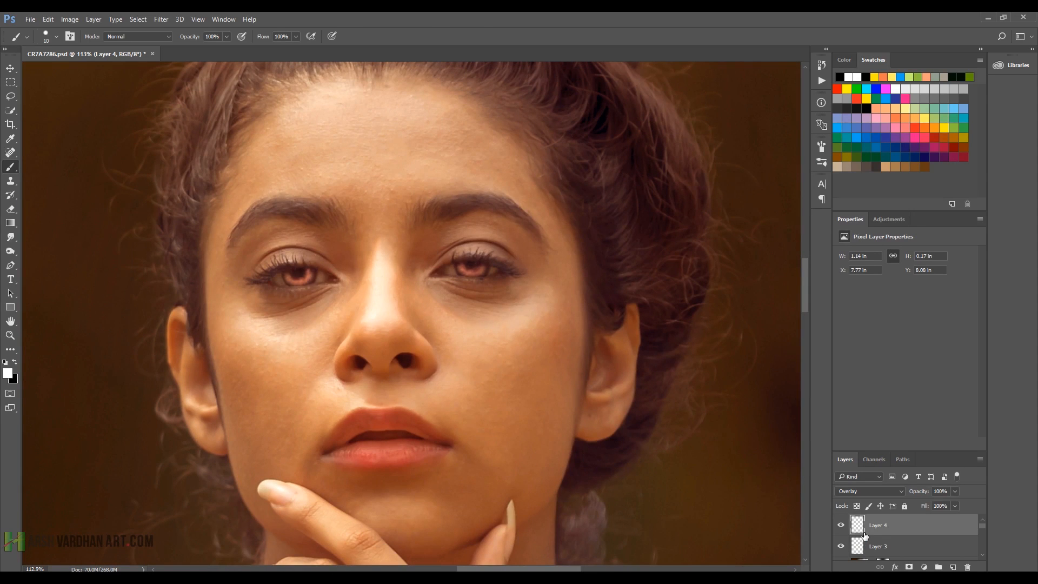
key("ctrl+u")
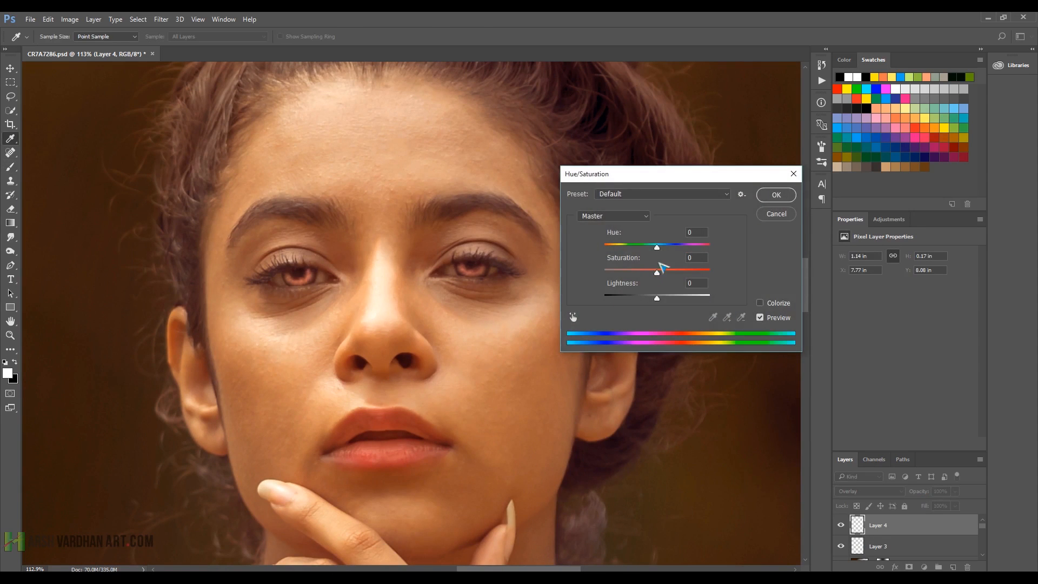
left_click_drag(658, 249, 639, 270)
left_click(772, 201)
key("b")
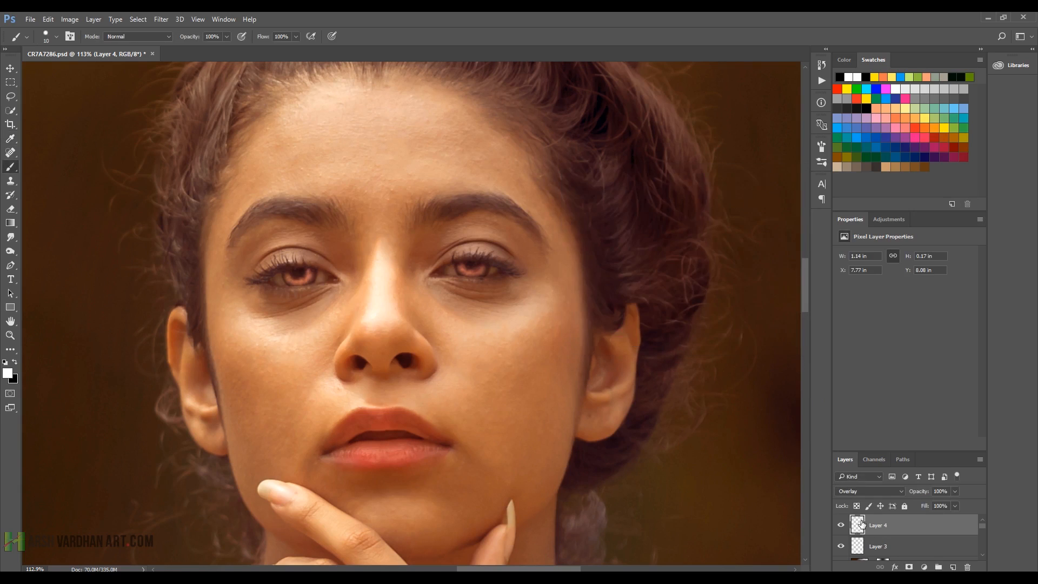
Step: Lower the eye highlight layer's opacity to 49% and compare the portrait with the layer hidden and shown
left_click(955, 491)
left_click_drag(957, 503, 938, 508)
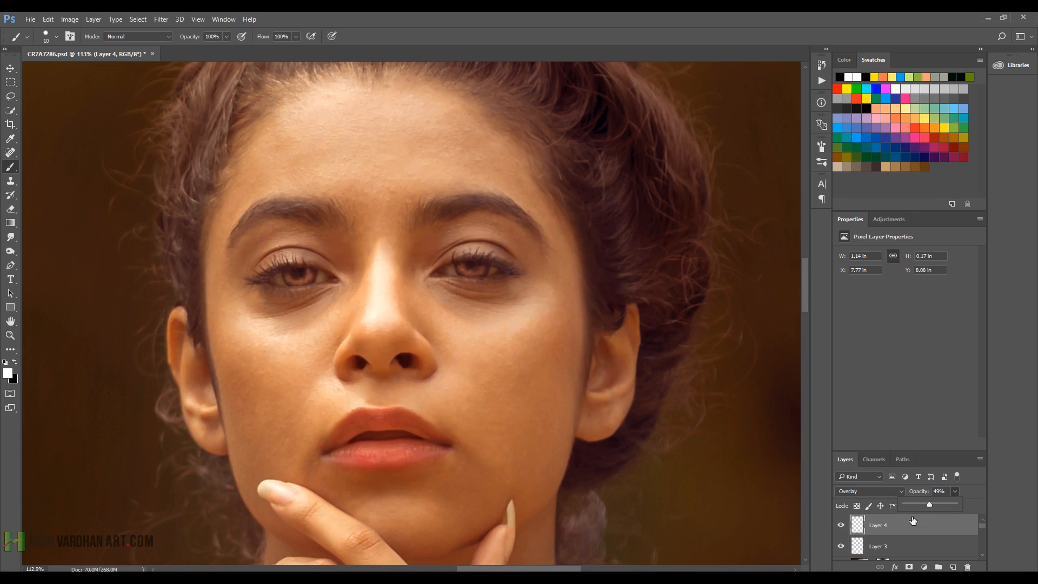
left_click(841, 525)
left_click(841, 526)
left_click_drag(450, 329, 562, 446)
left_click_drag(617, 466, 537, 331)
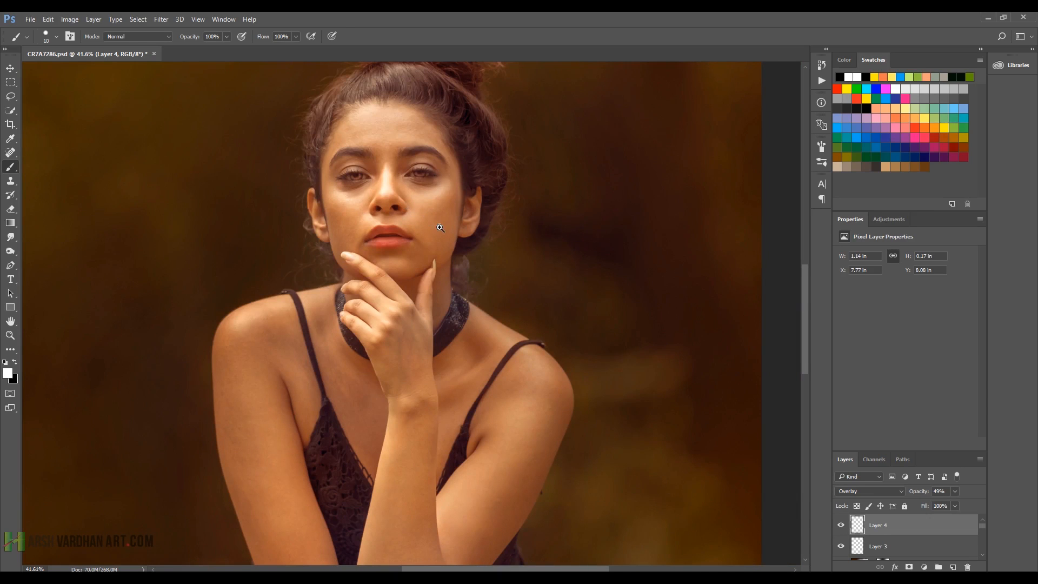
scroll(440, 228, "down", 3)
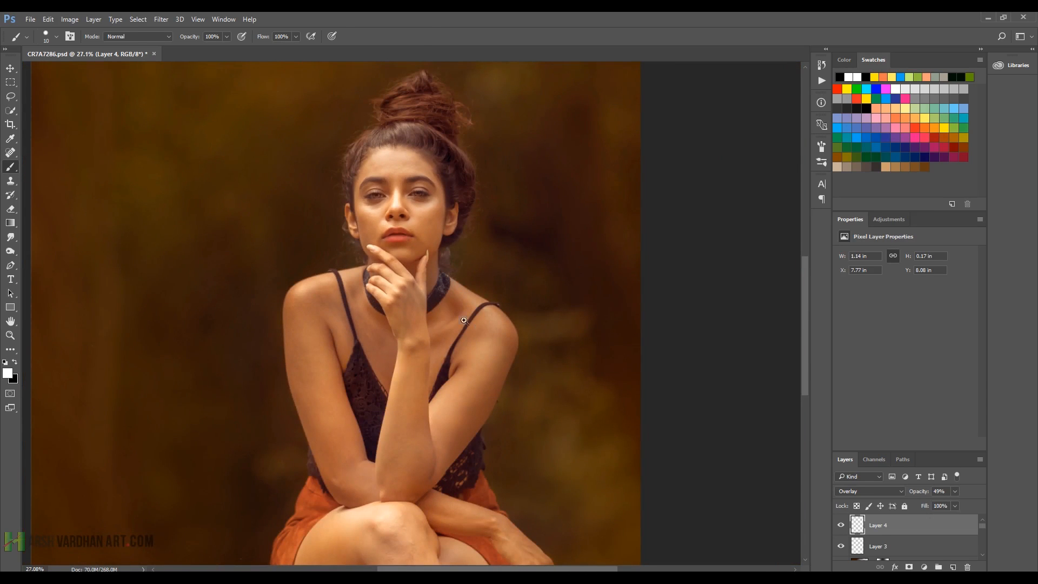
left_click_drag(443, 310, 464, 386)
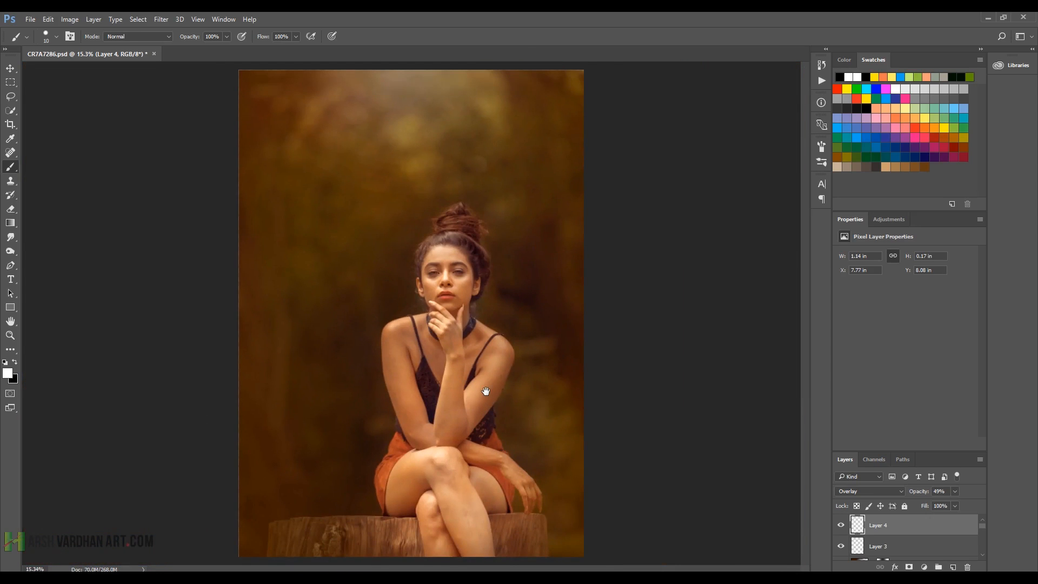
Step: Stamp all visible layers into a new layer on top and purge all stored editing data from memory
left_click_drag(467, 309, 470, 331)
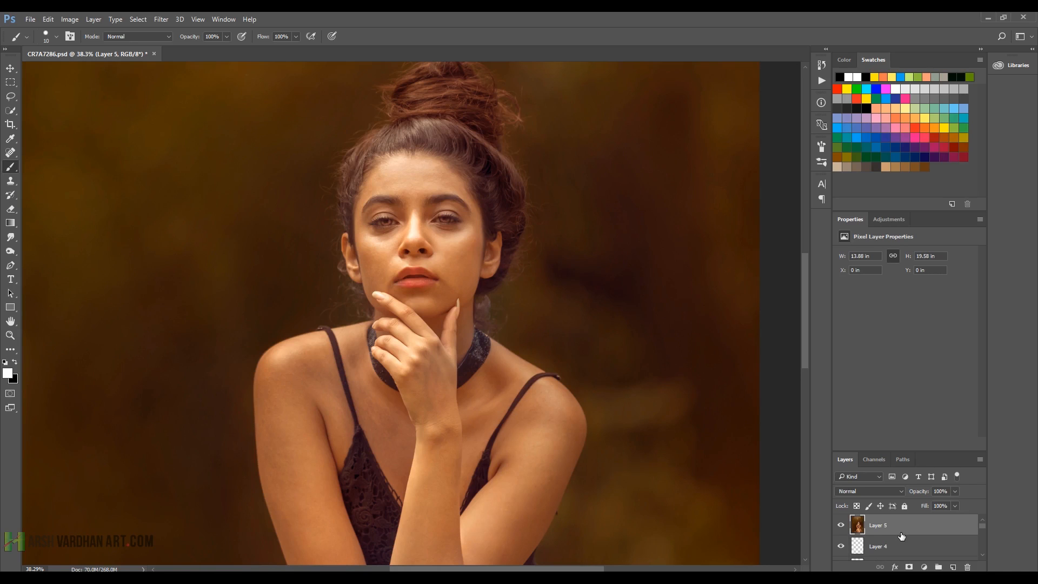
left_click(48, 20)
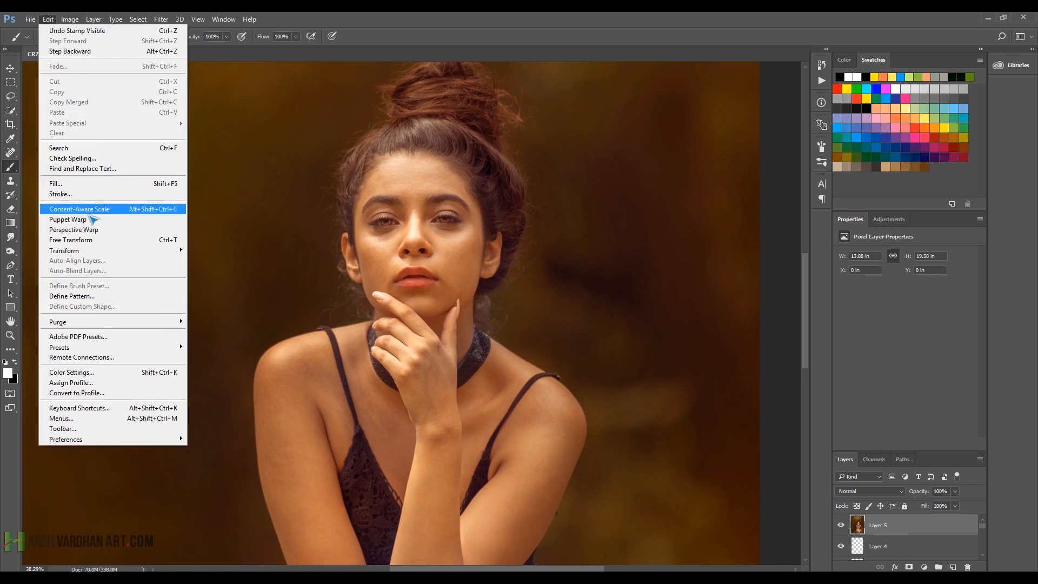
mouse_move(151, 322)
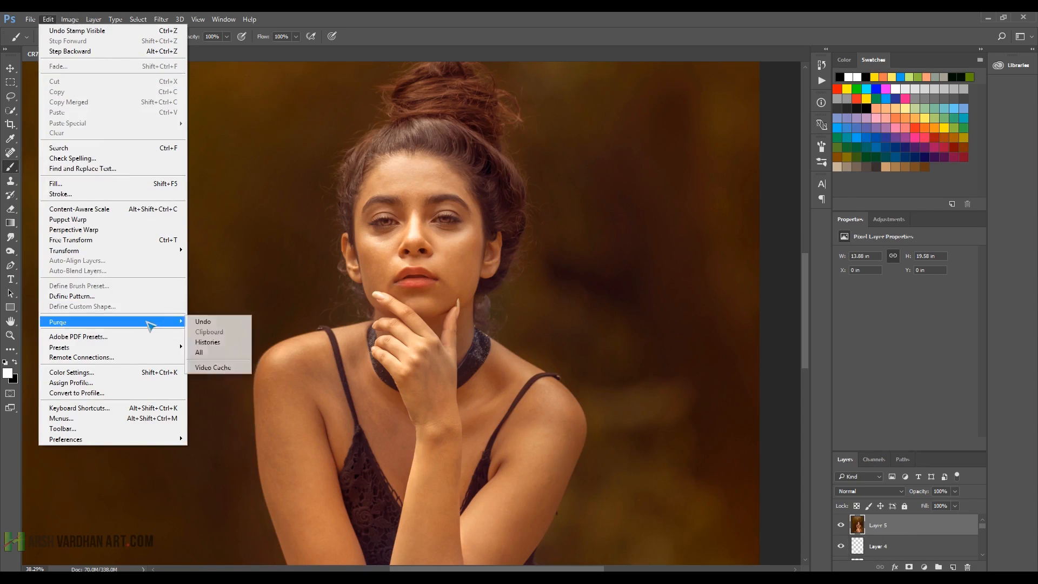
left_click(199, 352)
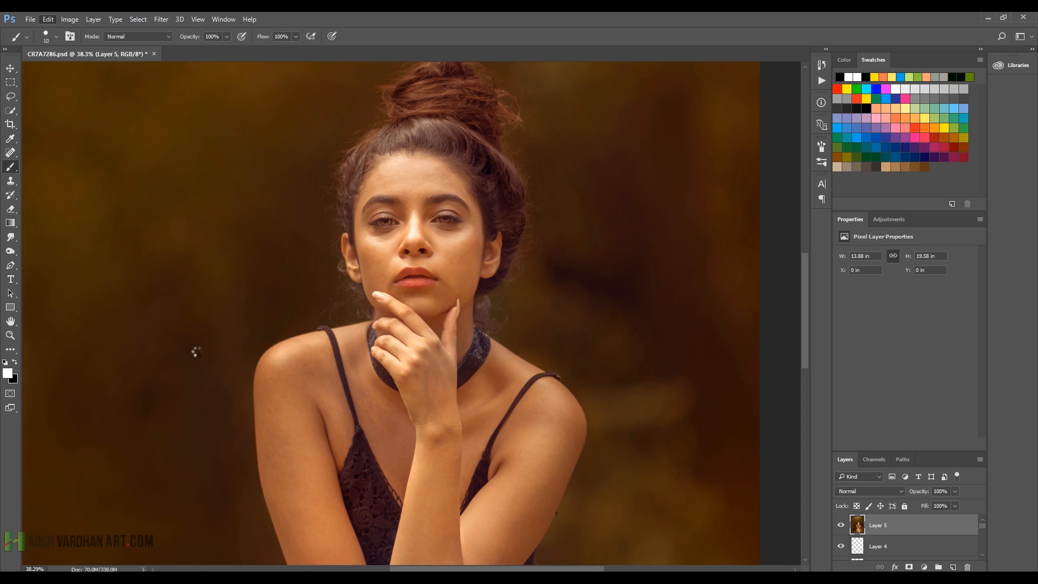
Step: Open the stamped layer in the Nik Collection's Color Efex Pro 4 filter
left_click(161, 19)
mouse_move(284, 245)
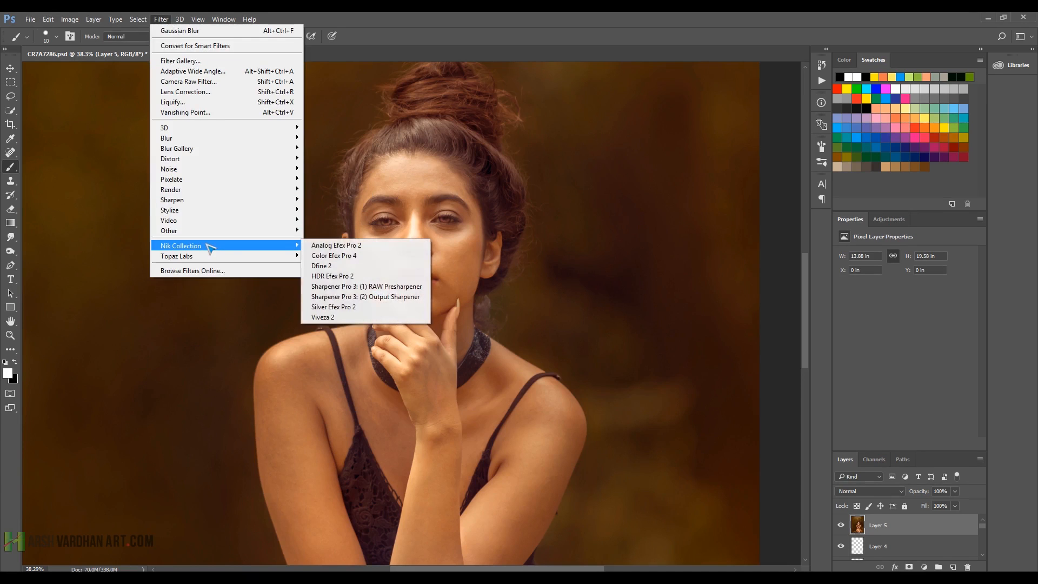
left_click(327, 257)
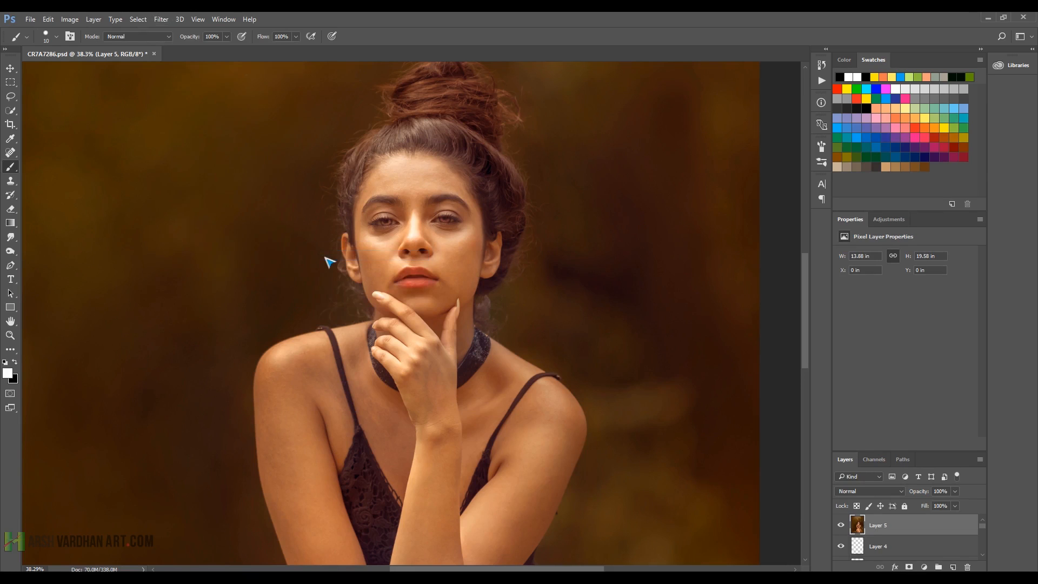
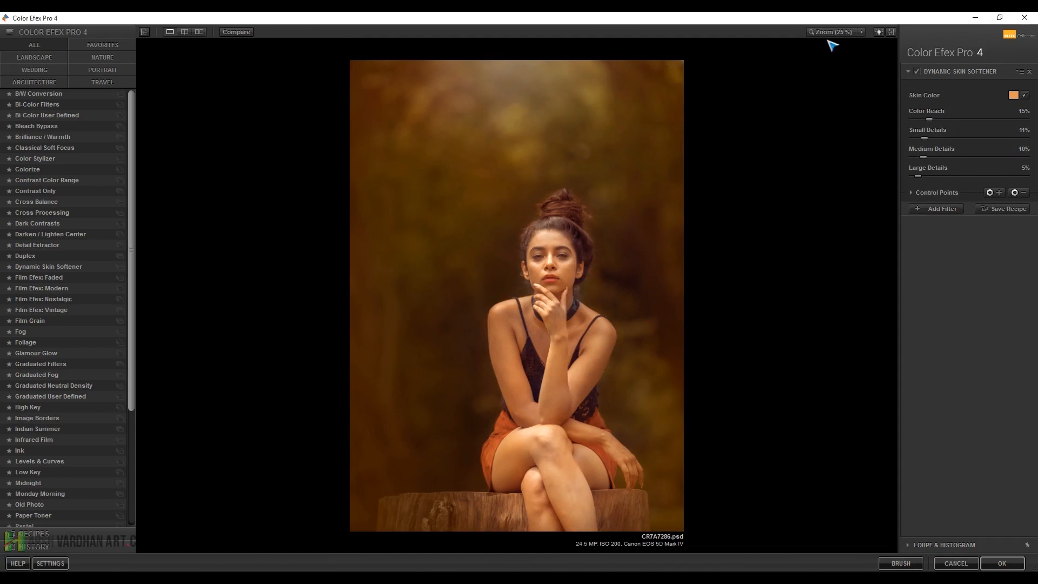
Step: View the face at 100% and sample the Dynamic Skin Softener's skin color from the woman's face
left_click(862, 33)
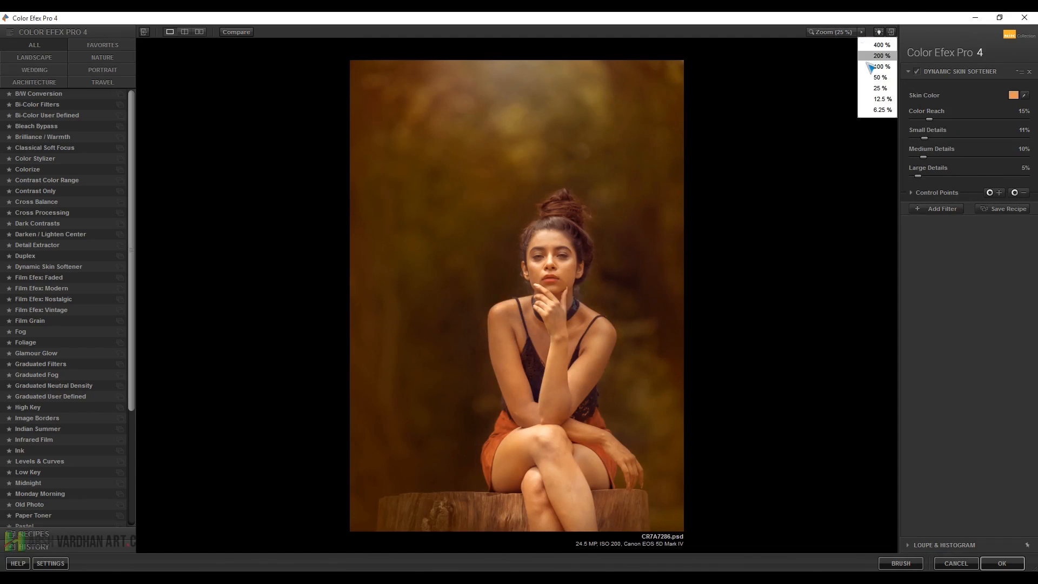
left_click(876, 76)
left_click_drag(862, 108, 868, 99)
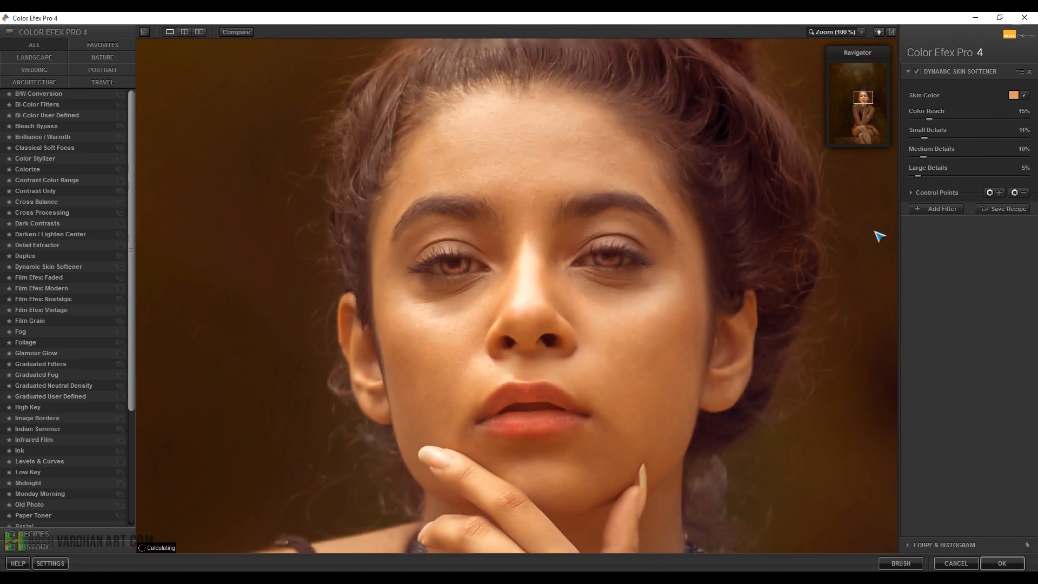
left_click(1025, 94)
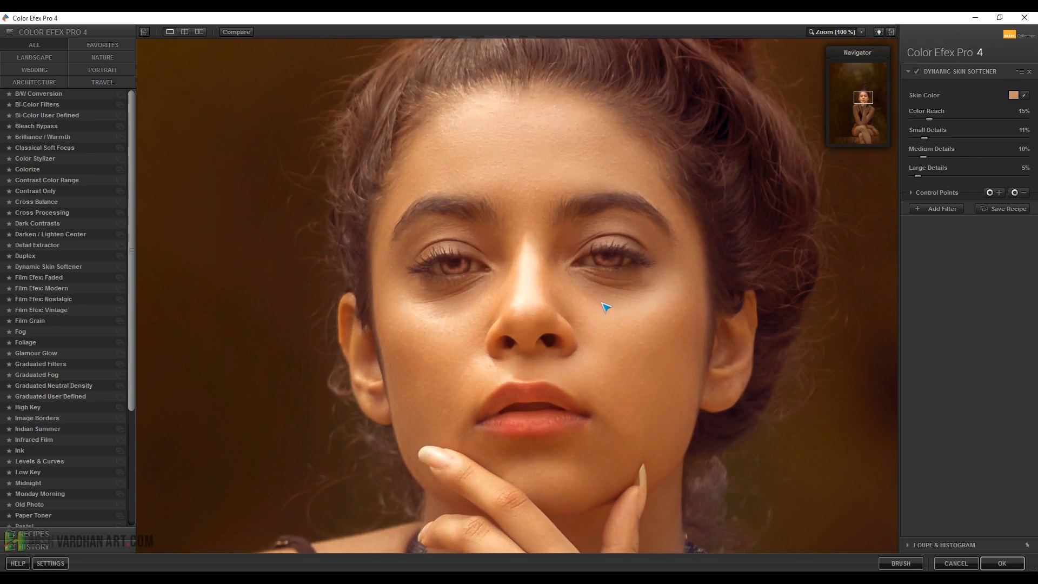
Step: Change the filter settings so that confirming applies the filtered effect to the current layer
left_click(51, 565)
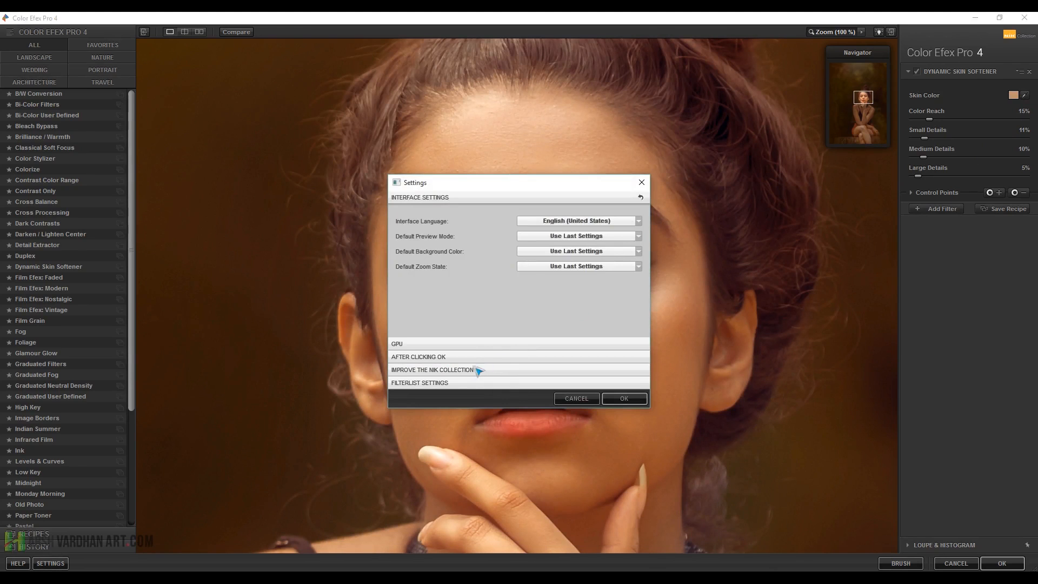
left_click(454, 384)
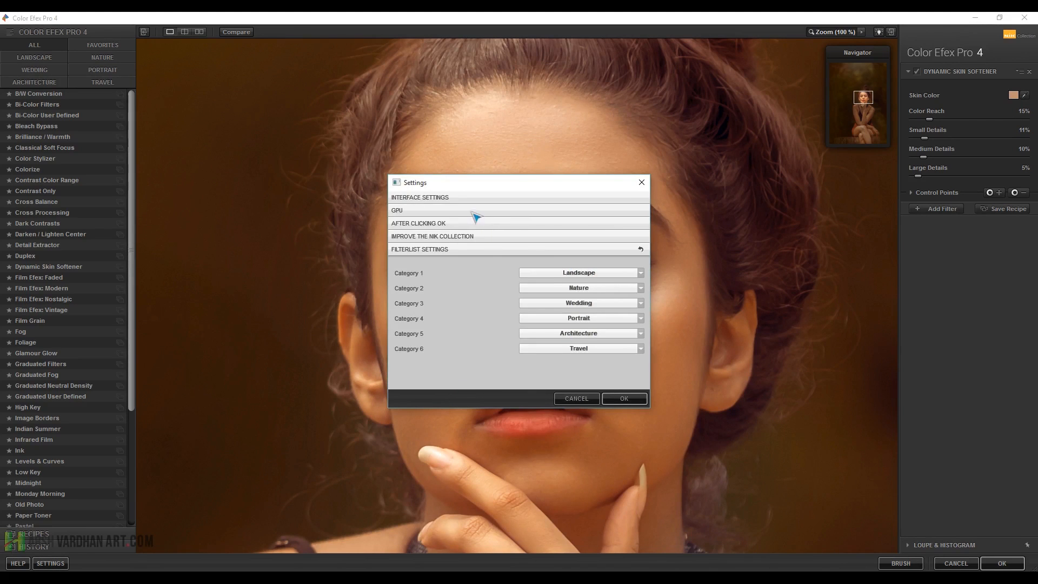
left_click(494, 236)
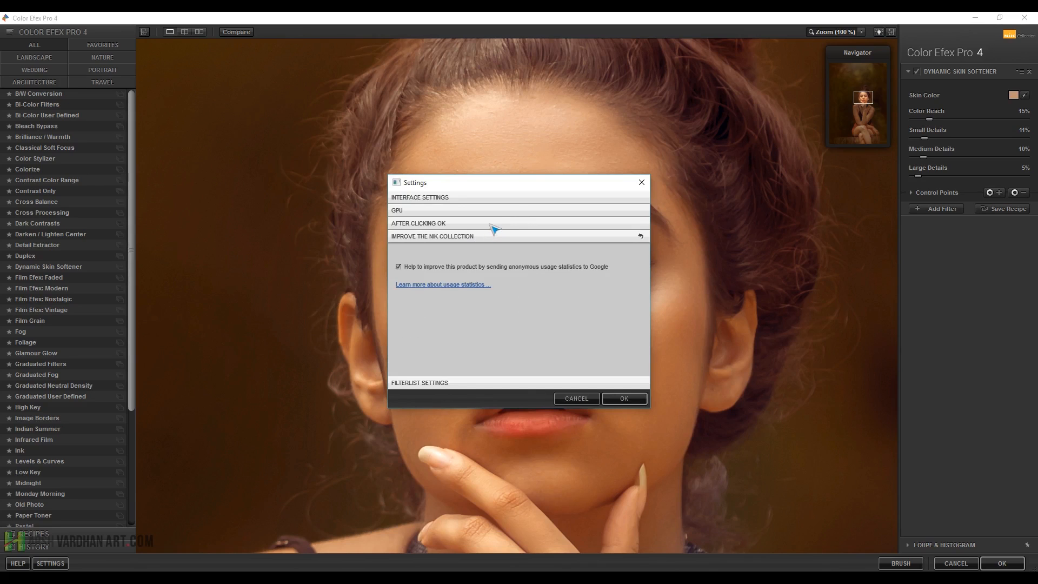
left_click(494, 225)
left_click(610, 253)
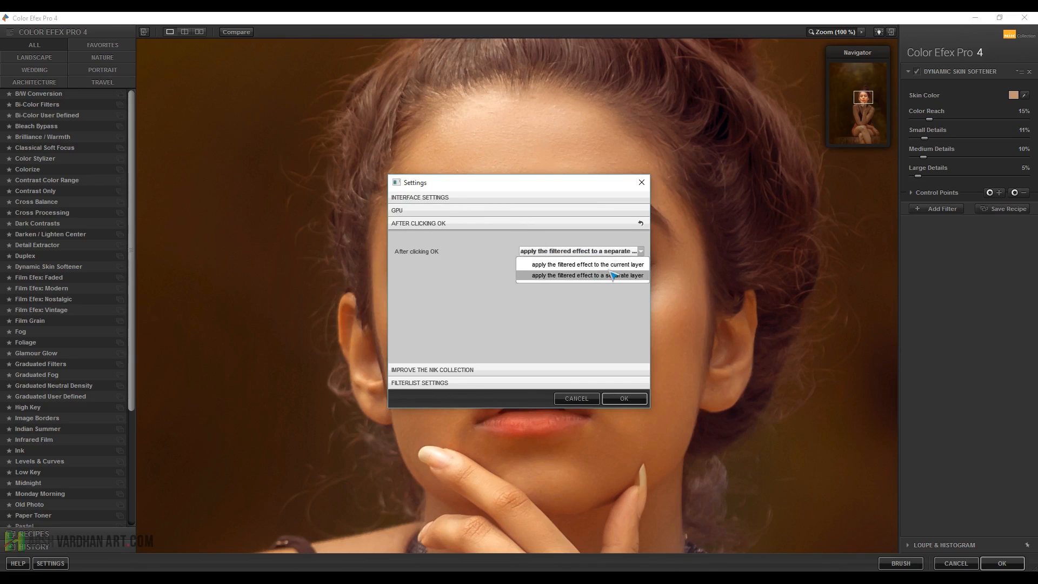
left_click(615, 265)
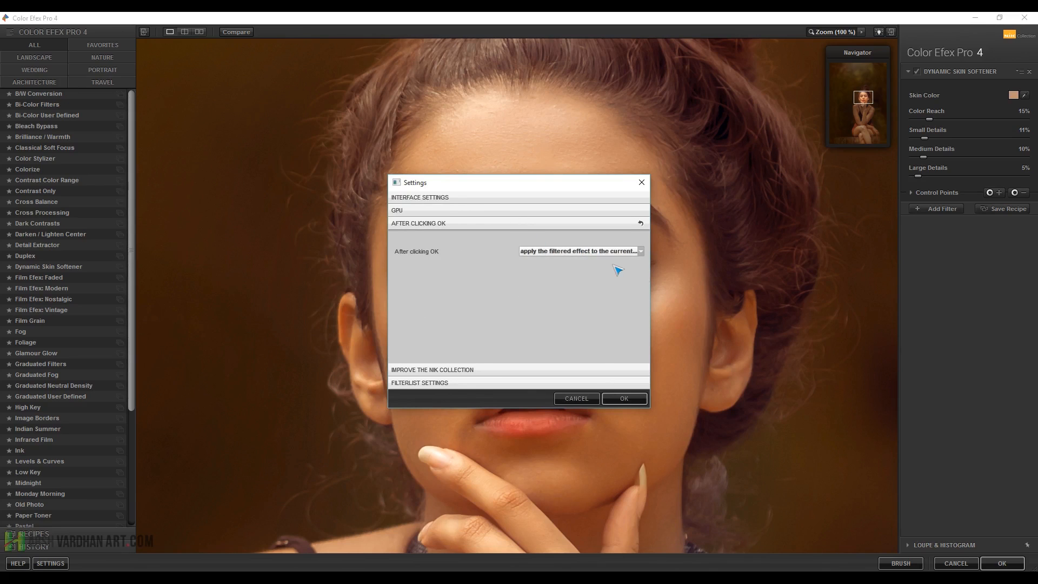
left_click(616, 399)
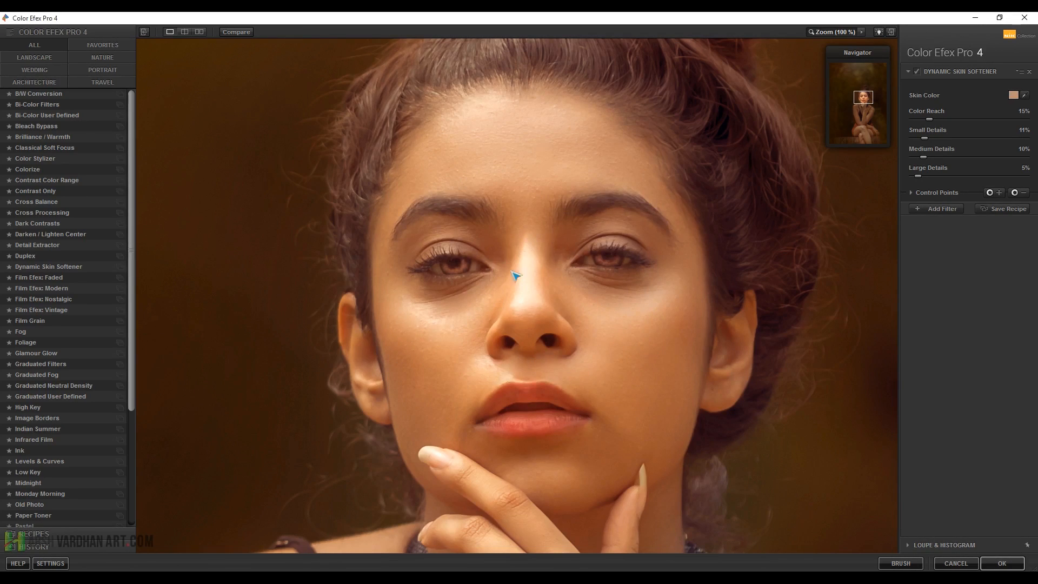
Step: Compare the softened skin with the original, fit the whole portrait in view and add a Film Efex: Modern filter
left_click(234, 33)
left_click(825, 31)
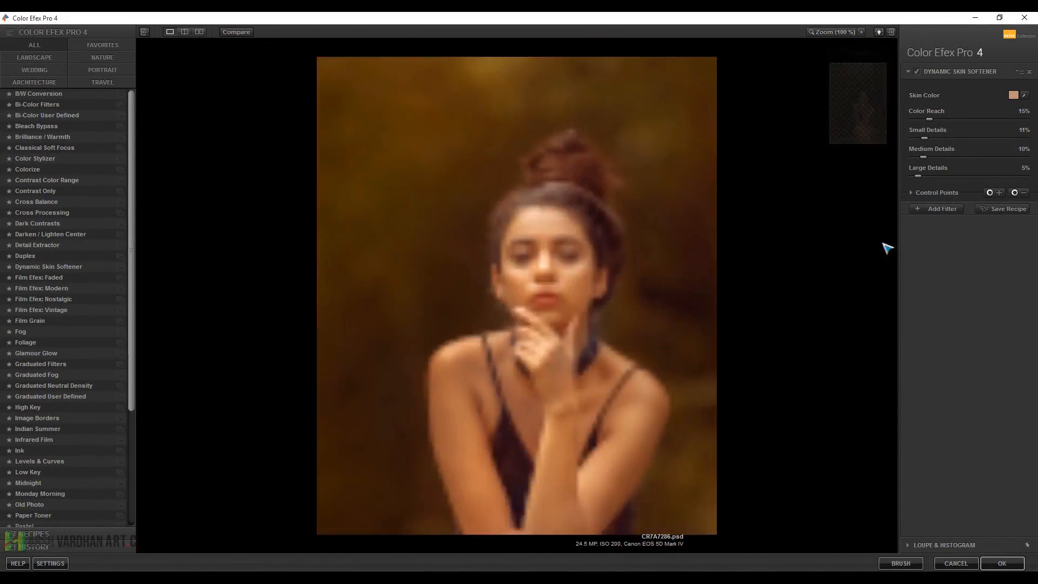
left_click(940, 209)
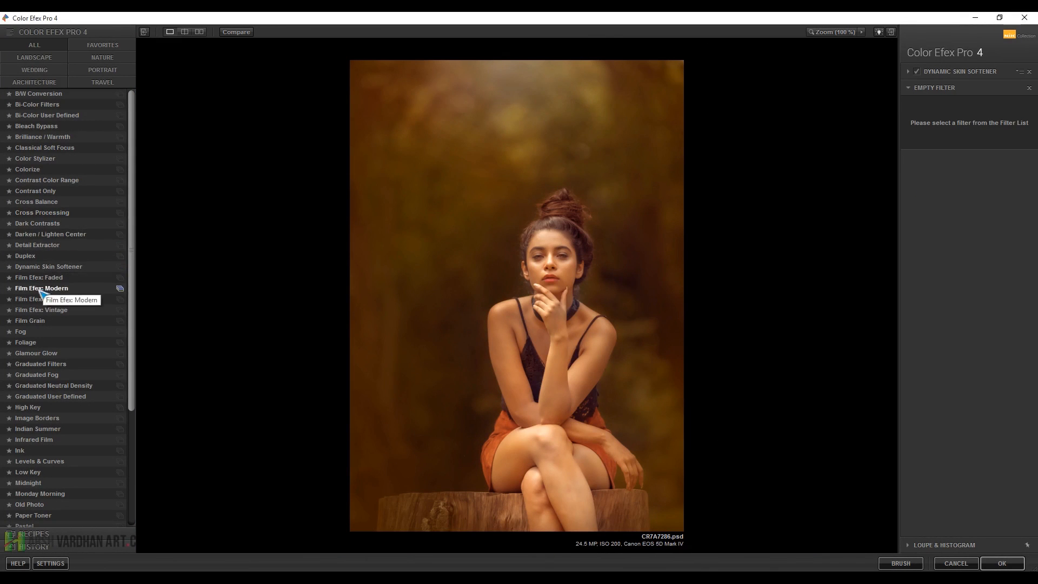
left_click(57, 290)
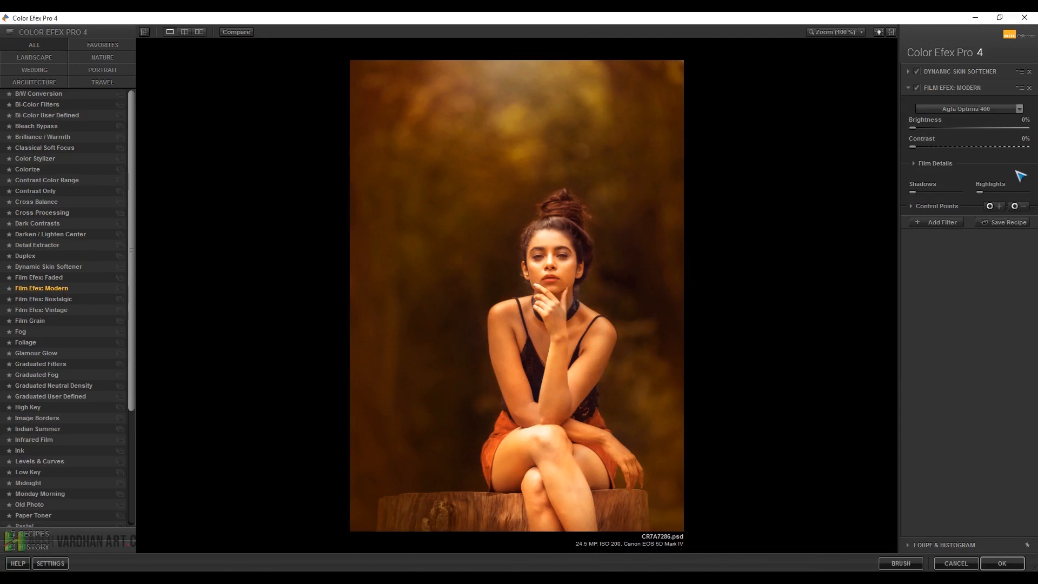
Step: Preview the film types, keep Agfa Optima 400, and set the film filter's brightness to 13% and contrast to 0%
left_click(1019, 108)
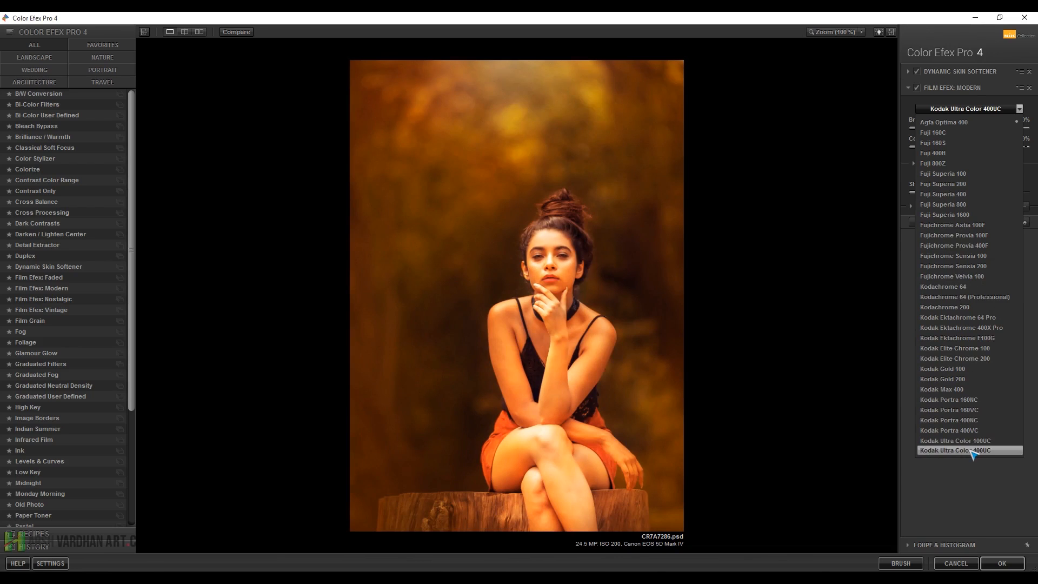
left_click(964, 484)
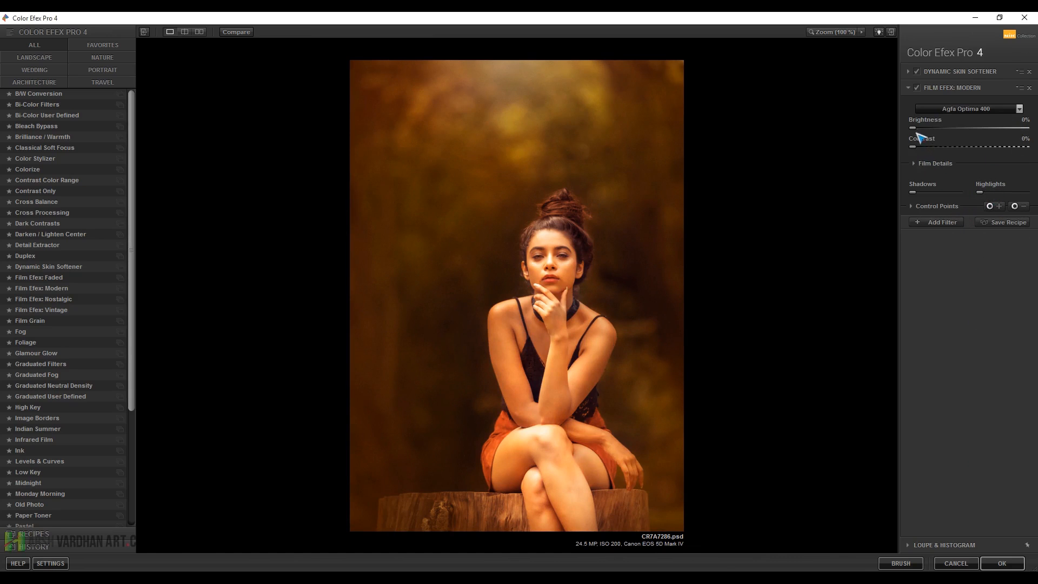
left_click_drag(915, 128, 931, 129)
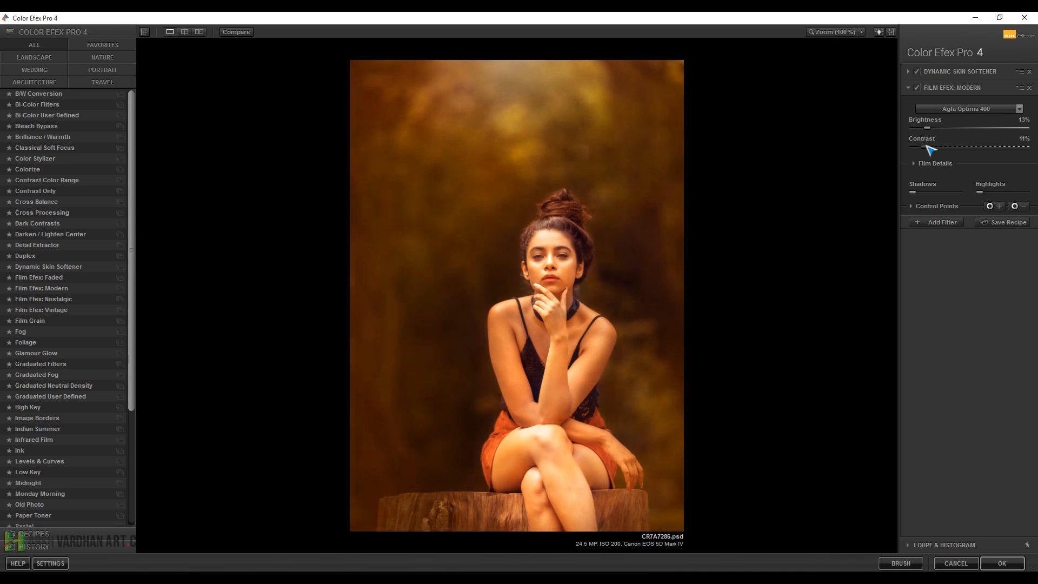
left_click_drag(928, 147, 917, 147)
Step: Set the film filter's grain per pixel to 495 in the film details, checking the grain on the face at 100%
left_click(914, 164)
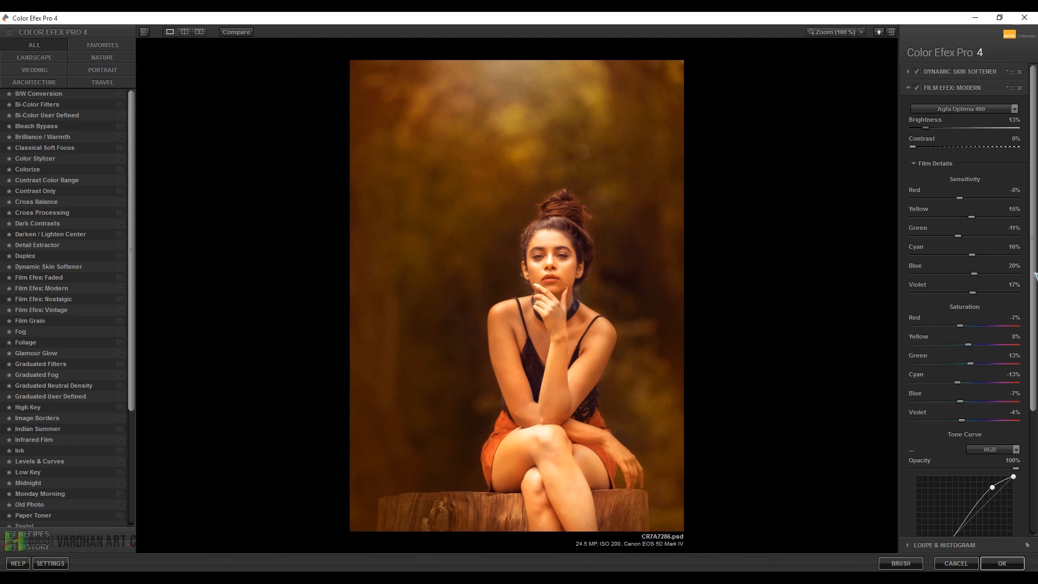
left_click_drag(1034, 265, 1027, 456)
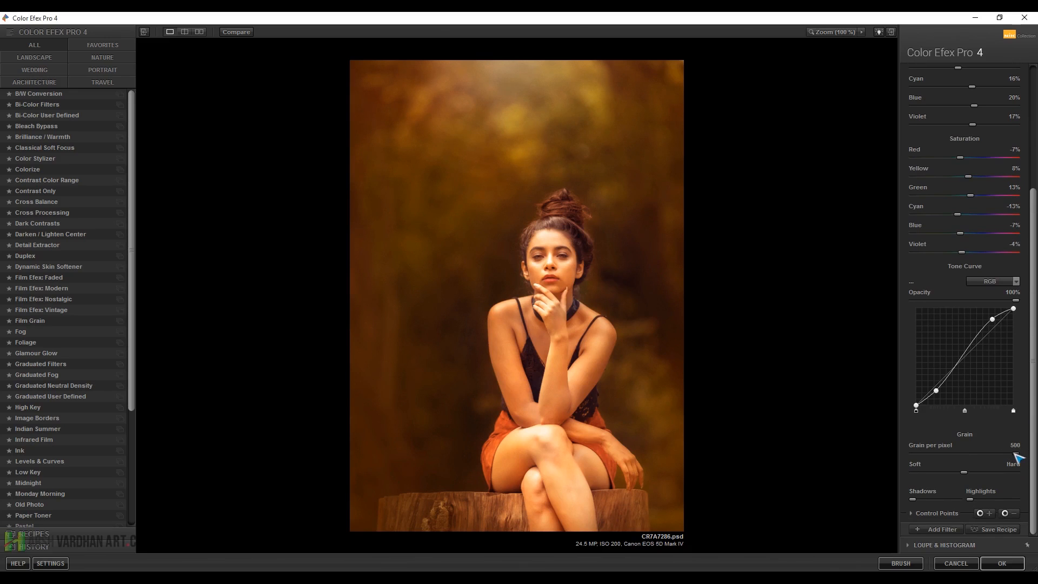
left_click_drag(1014, 453, 1010, 454)
left_click(833, 32)
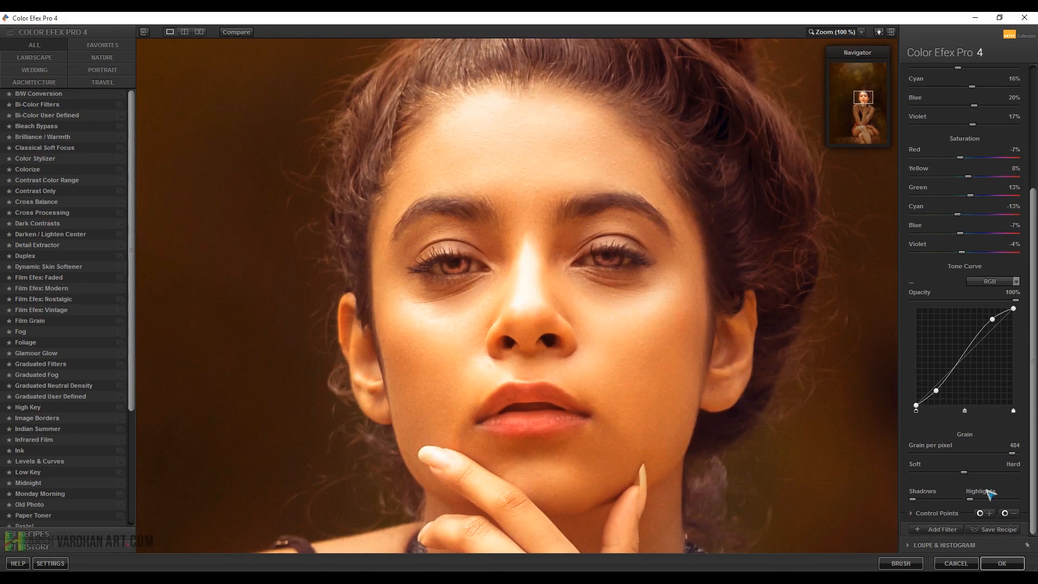
left_click_drag(1013, 454, 1017, 454)
left_click(835, 32)
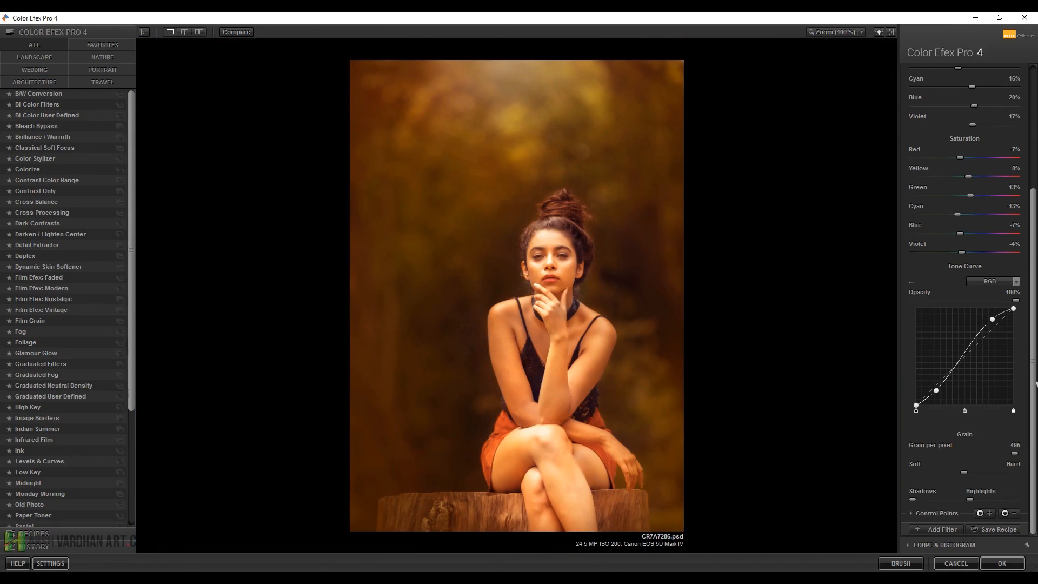
Step: Set the film saturation to red -12%, yellow 12%, green 15%, cyan -9% and blue 2%, and compare with the original
scroll(1036, 379, "up", 1)
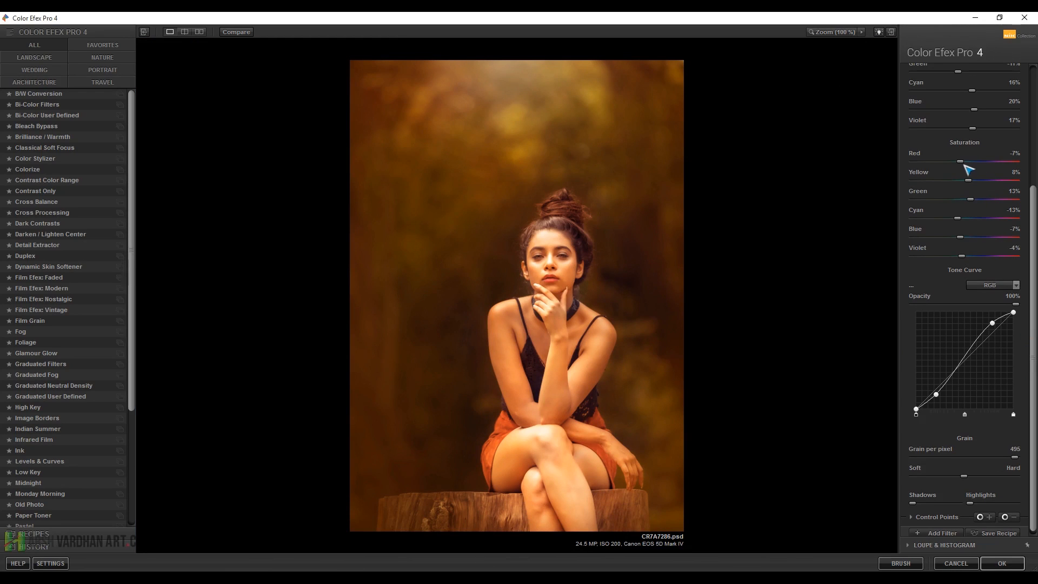
left_click_drag(962, 162, 950, 163)
left_click_drag(960, 161, 967, 238)
left_click(235, 32)
left_click(235, 32)
left_click(235, 32)
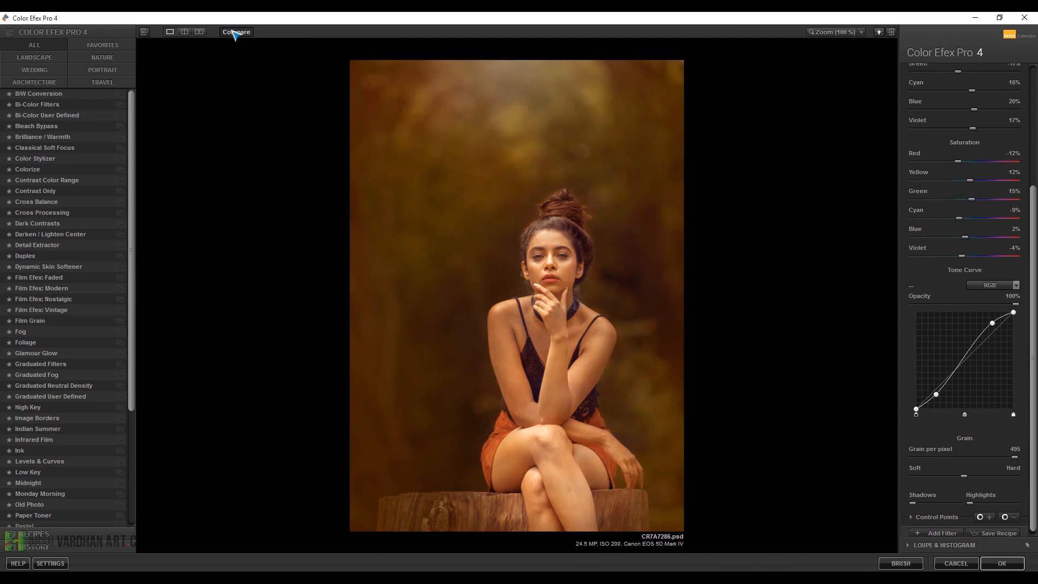
left_click(235, 33)
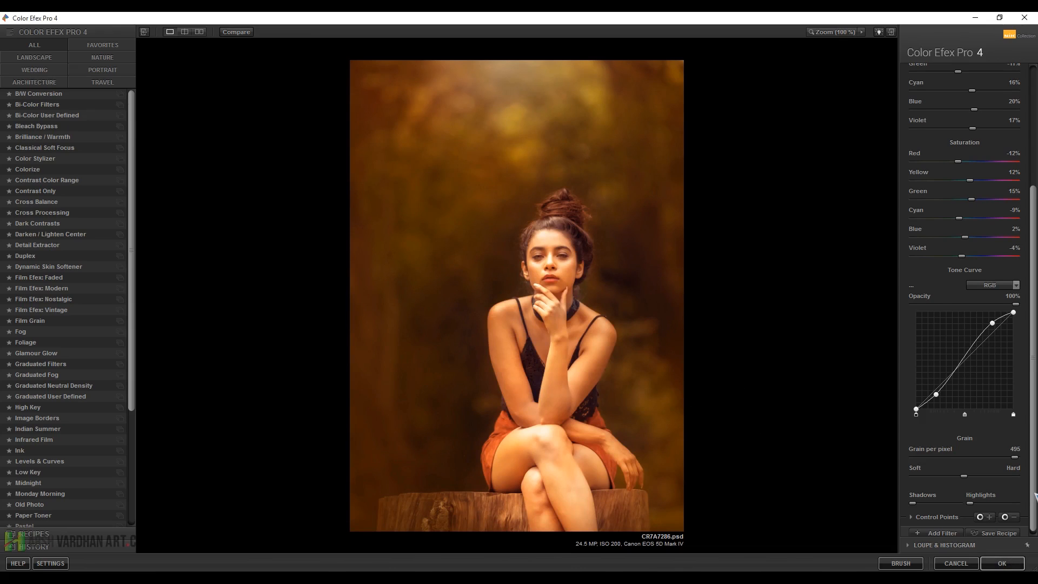
Step: Save the filter combination as a custom recipe named Skin Red Cinematic and apply the filters to the portrait
scroll(1034, 496, "down", 1)
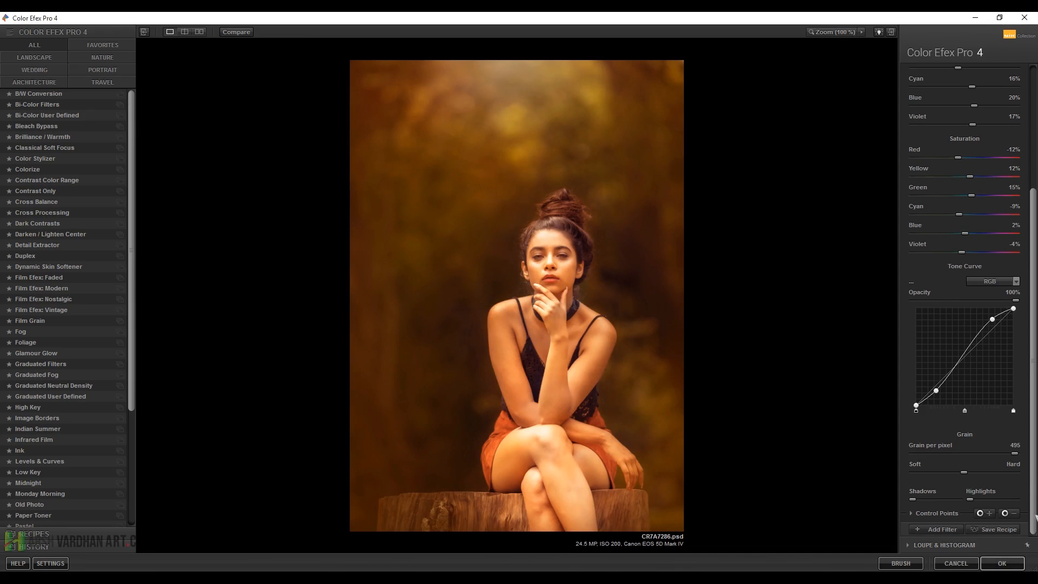
left_click(999, 530)
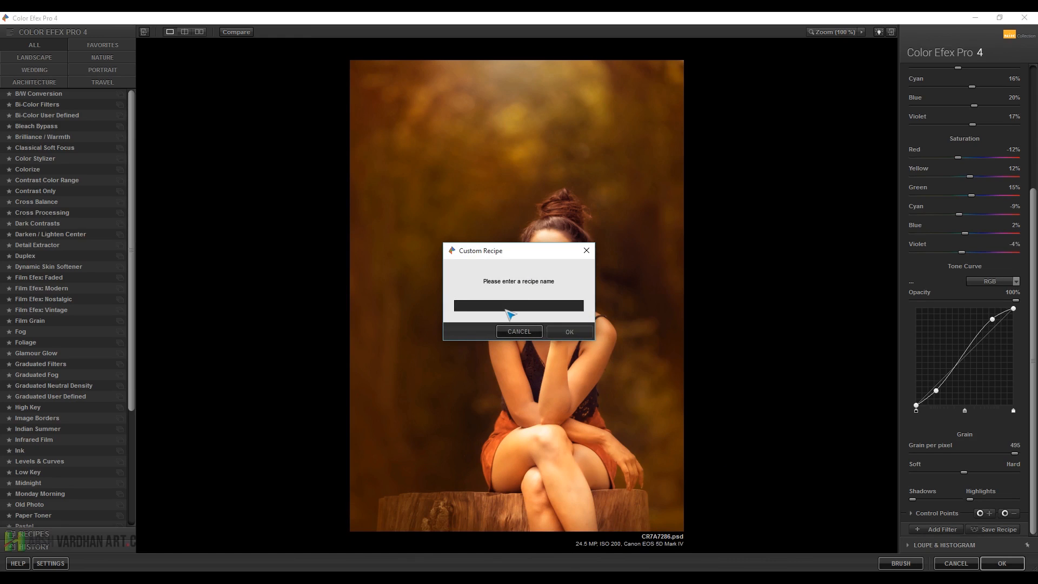
type("Skin Red Cinemat")
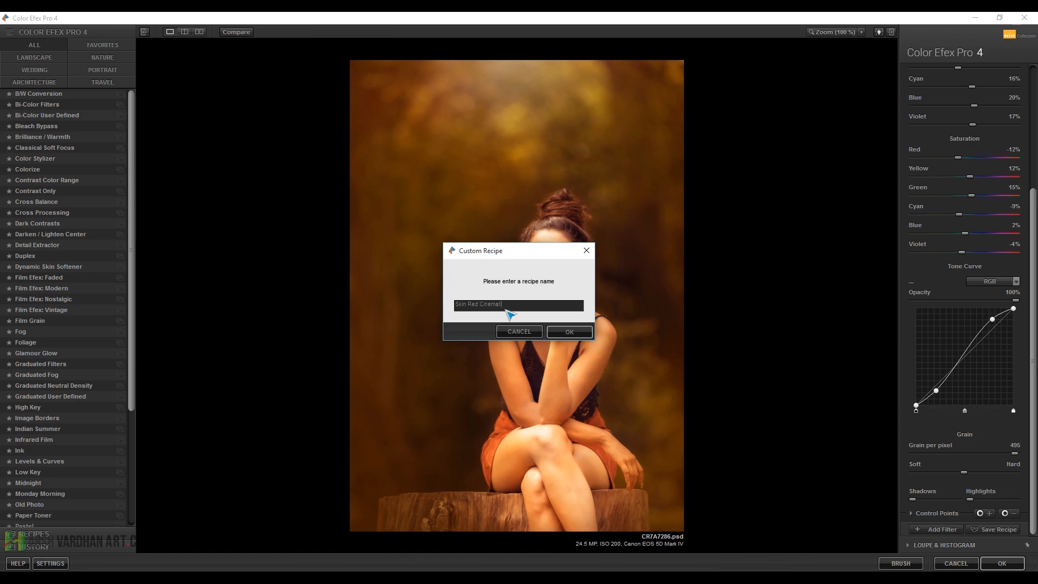
type("ic")
key("Return")
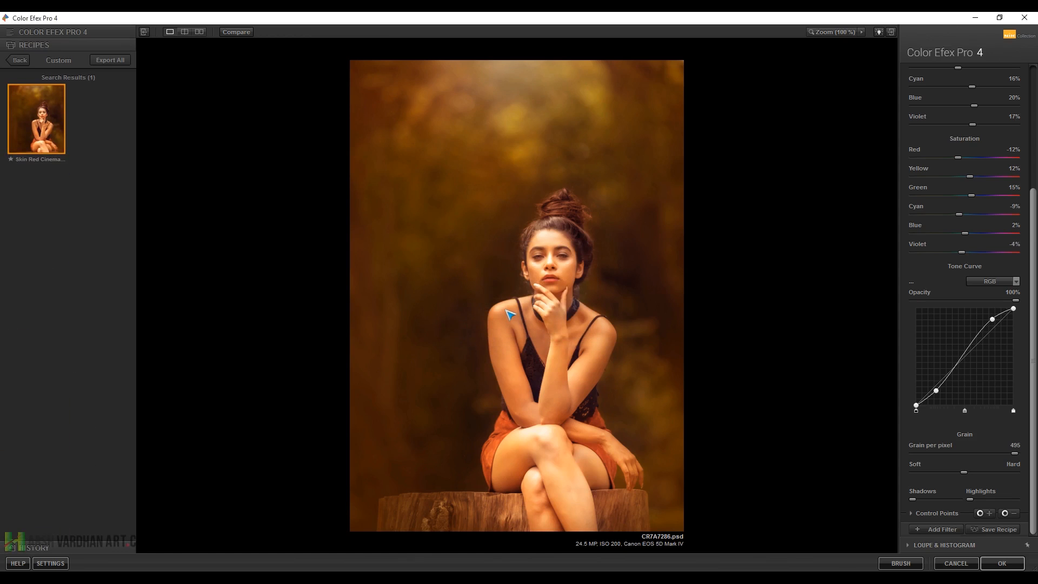
left_click(1002, 563)
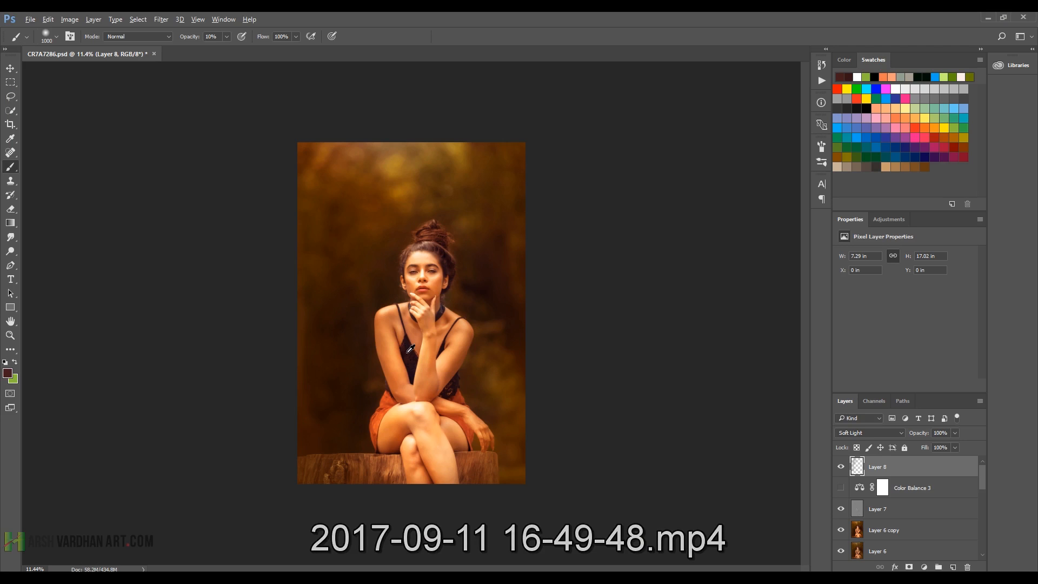
Step: Set the foreground color to dark maroon #30161d
left_click(8, 373)
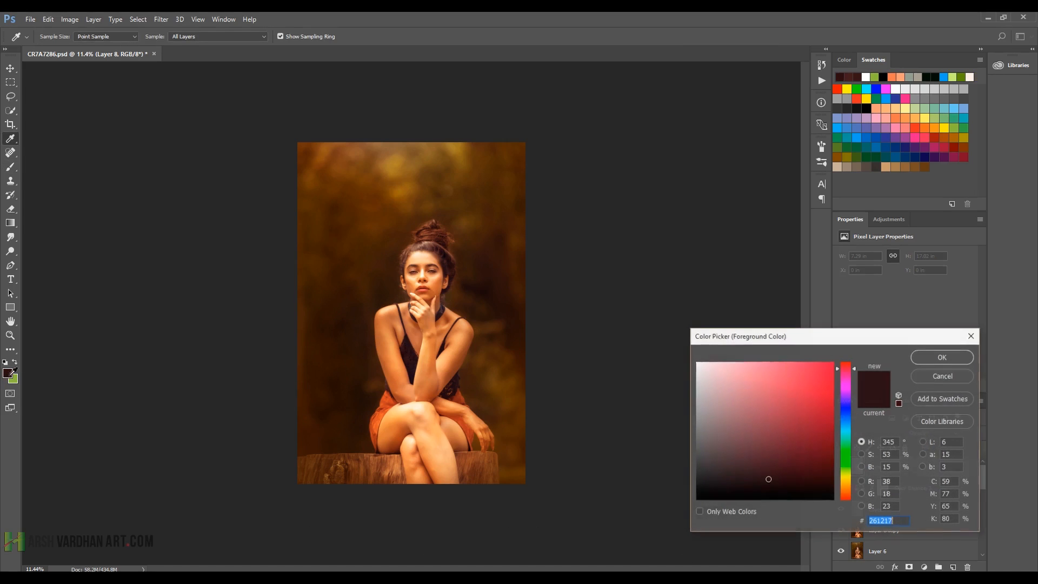
left_click_drag(765, 468, 770, 473)
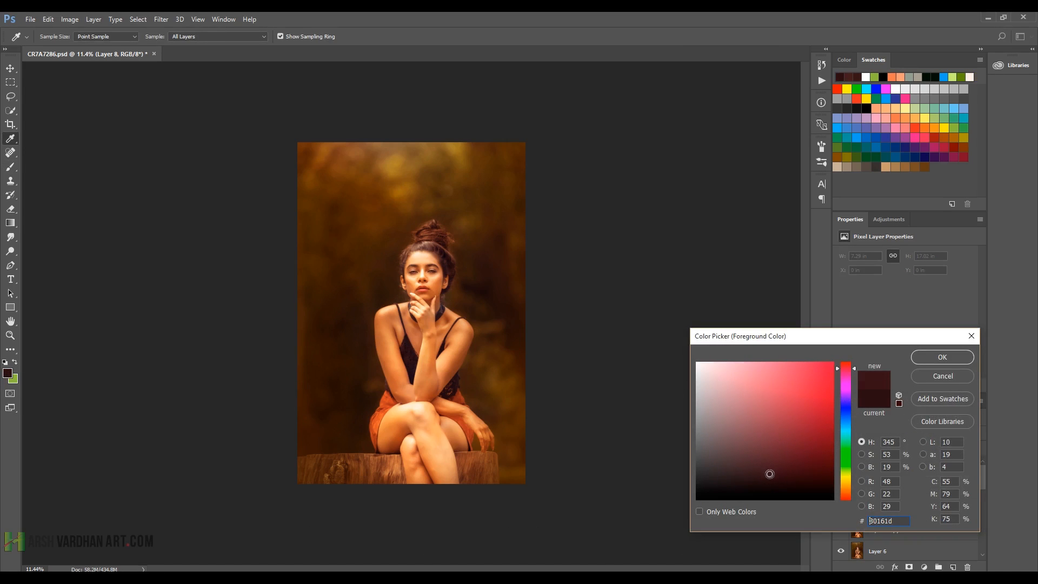
left_click(942, 356)
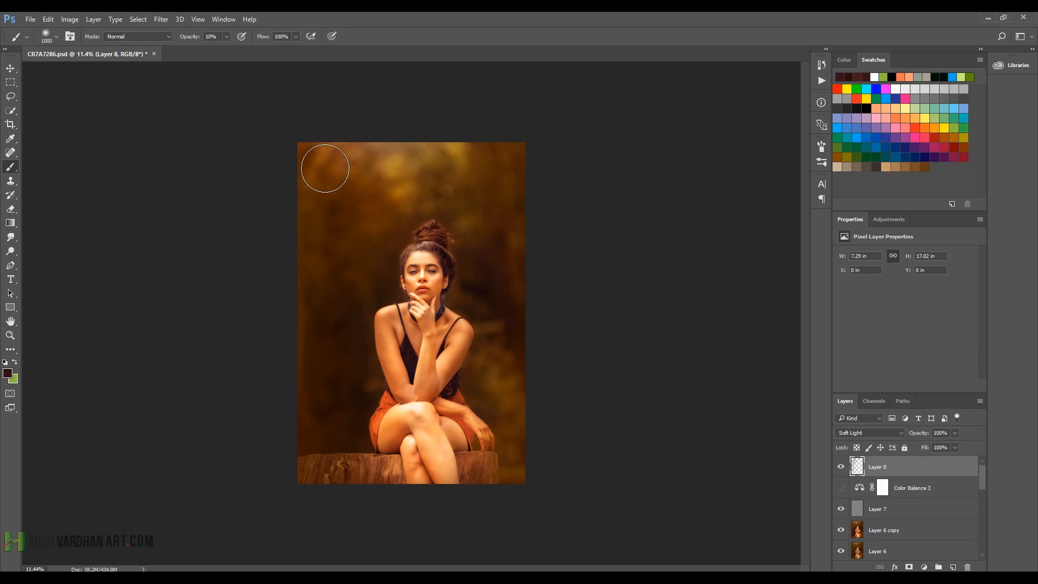
Step: Enlarge the brush to 1500 and paint the maroon color over the background on the Soft Light layer
key("bracketright")
key("bracketright")
key("bracketright")
key("bracketright")
key("bracketright")
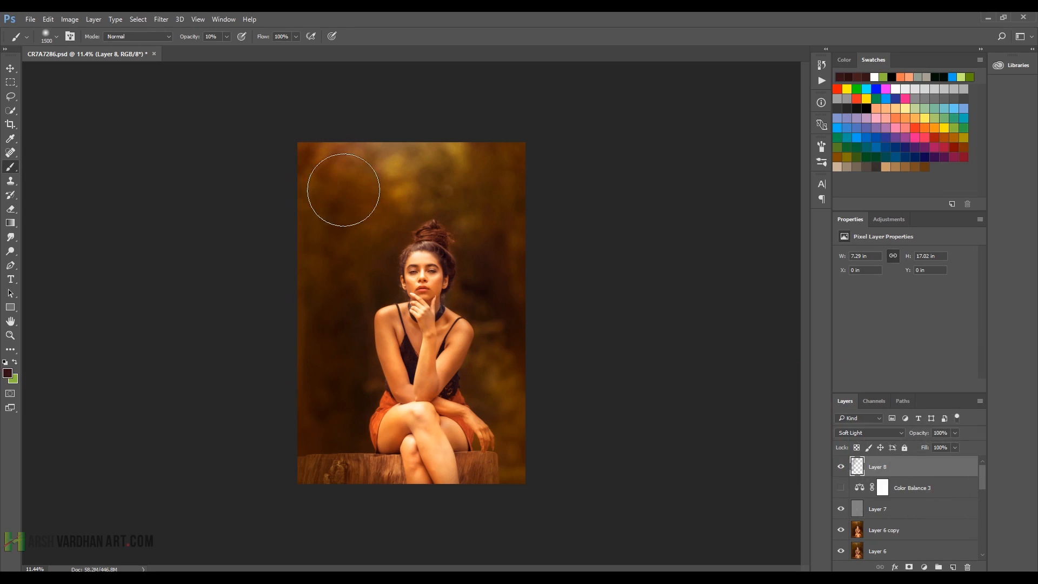
mouse_move(552, 213)
left_mouse_down()
mouse_move(518, 172)
mouse_move(515, 259)
mouse_move(537, 369)
mouse_move(519, 367)
mouse_move(541, 383)
mouse_move(544, 424)
mouse_move(524, 403)
mouse_move(552, 471)
mouse_move(519, 498)
mouse_move(472, 484)
mouse_move(293, 353)
mouse_move(291, 398)
mouse_move(272, 314)
mouse_move(294, 183)
mouse_move(326, 129)
mouse_move(312, 140)
mouse_move(337, 142)
mouse_move(272, 252)
mouse_move(304, 221)
mouse_move(298, 244)
mouse_move(239, 246)
left_mouse_up()
Step: Add a new layer in Soft Light mode and paint the background with orange sampled from the woman's shorts
left_click(952, 568)
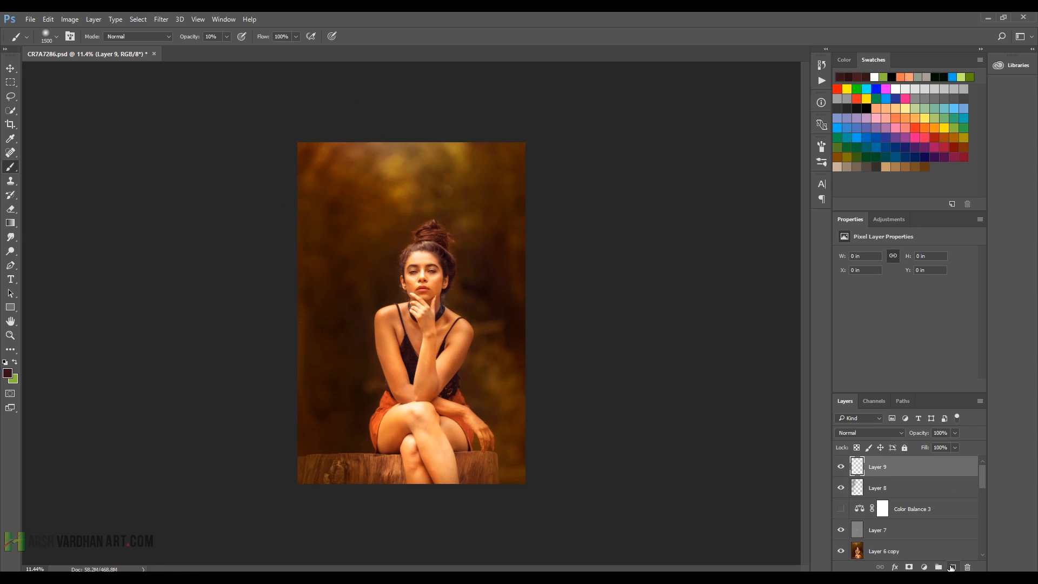
left_click(869, 433)
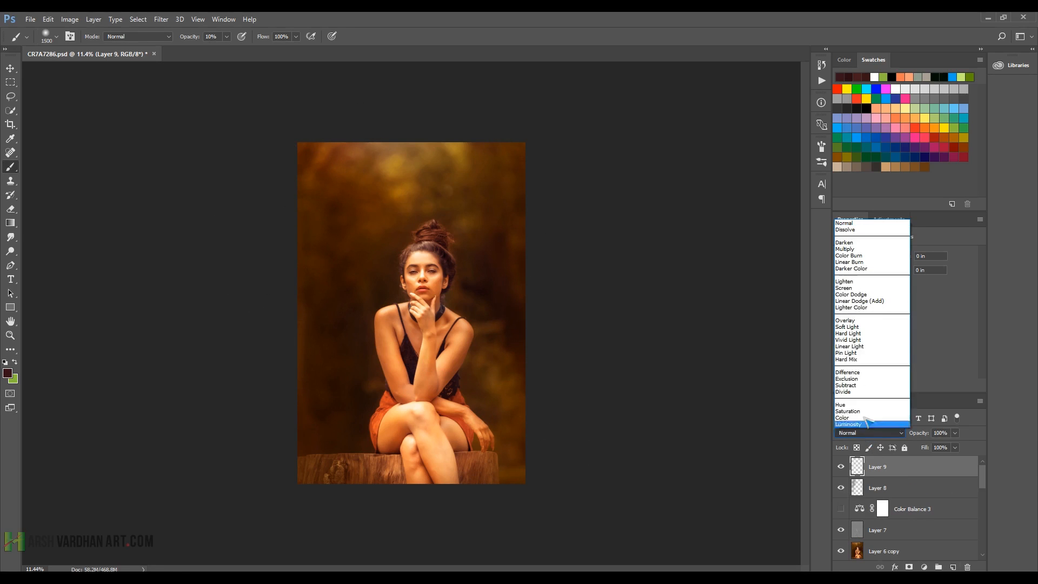
left_click(847, 326)
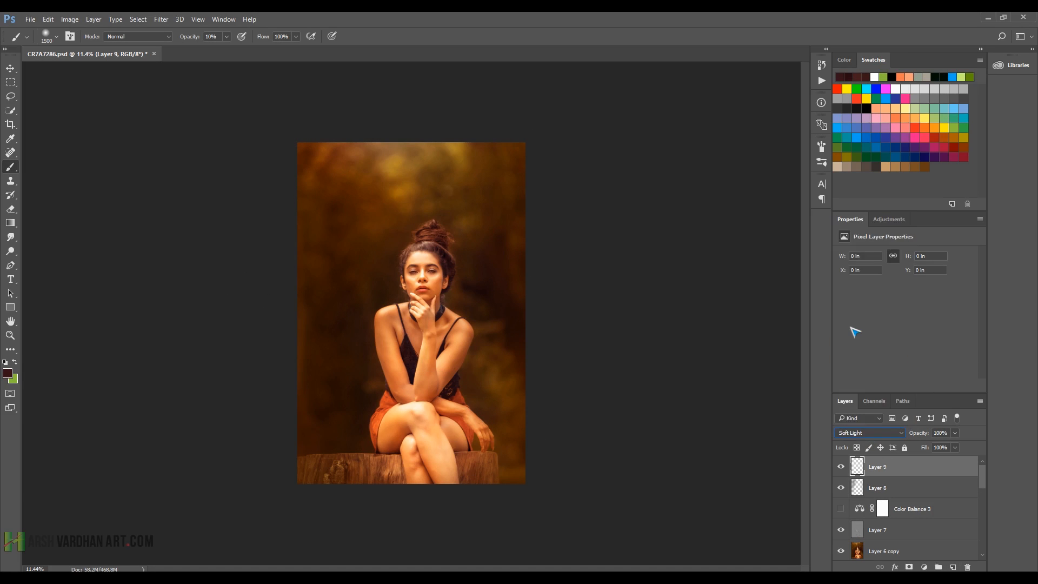
left_click(385, 405, "alt")
mouse_move(353, 357)
left_mouse_down()
mouse_move(347, 305)
mouse_move(381, 200)
mouse_move(354, 182)
mouse_move(381, 182)
mouse_move(320, 243)
mouse_move(292, 454)
mouse_move(401, 464)
mouse_move(497, 395)
mouse_move(498, 365)
mouse_move(504, 434)
mouse_move(529, 474)
mouse_move(549, 413)
mouse_move(480, 179)
mouse_move(508, 162)
left_mouse_up()
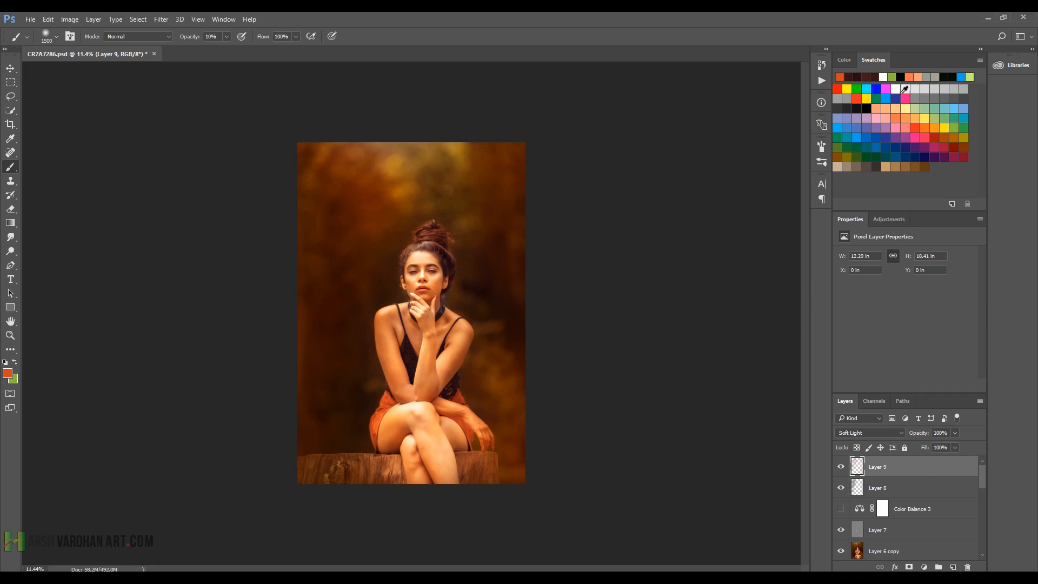
Step: Choose a yellow swatch as the foreground color and brush it over the background's upper area, sides and lower edges
left_click(867, 99)
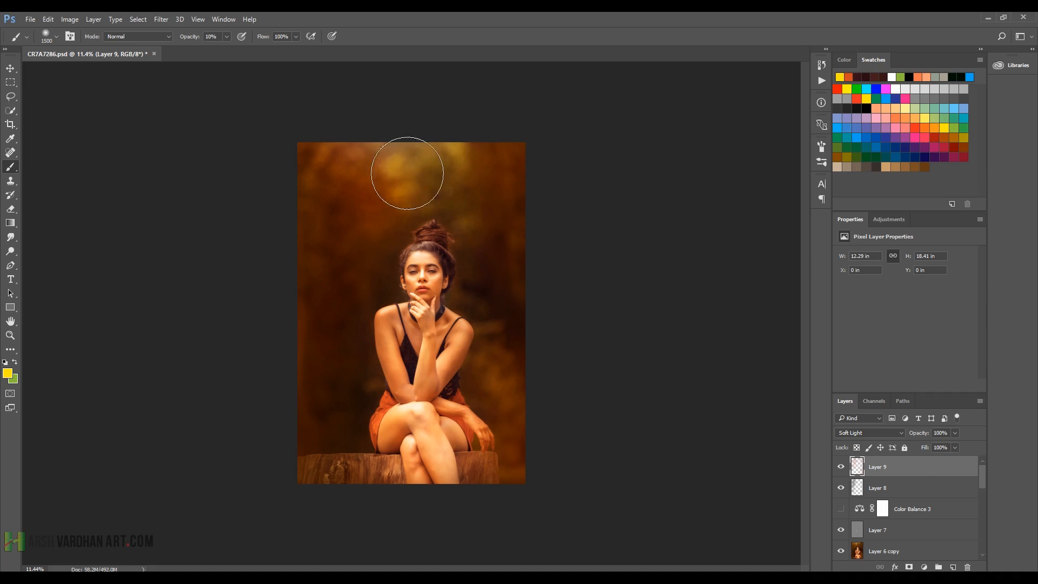
mouse_move(353, 160)
left_mouse_down()
mouse_move(316, 156)
mouse_move(316, 190)
mouse_move(295, 245)
mouse_move(297, 303)
left_mouse_up()
left_click_drag(352, 202, 298, 269)
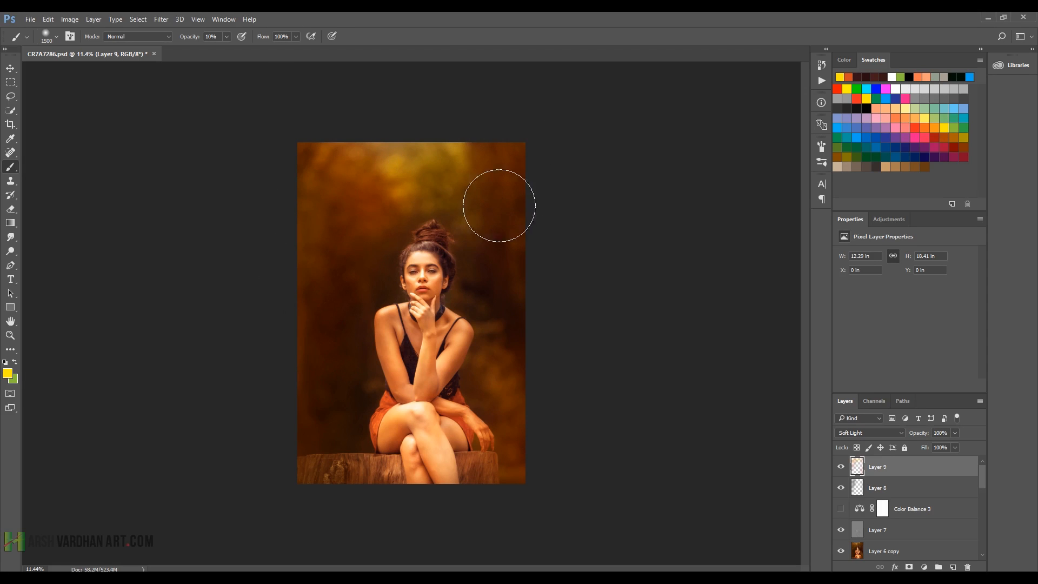
mouse_move(500, 206)
left_mouse_down()
mouse_move(487, 159)
mouse_move(577, 213)
mouse_move(536, 195)
mouse_move(527, 235)
mouse_move(530, 329)
mouse_move(518, 346)
mouse_move(534, 426)
mouse_move(559, 463)
left_mouse_up()
mouse_move(289, 450)
left_mouse_down()
mouse_move(323, 468)
mouse_move(271, 461)
mouse_move(323, 474)
mouse_move(290, 474)
mouse_move(259, 457)
mouse_move(280, 377)
mouse_move(280, 430)
mouse_move(315, 486)
left_mouse_up()
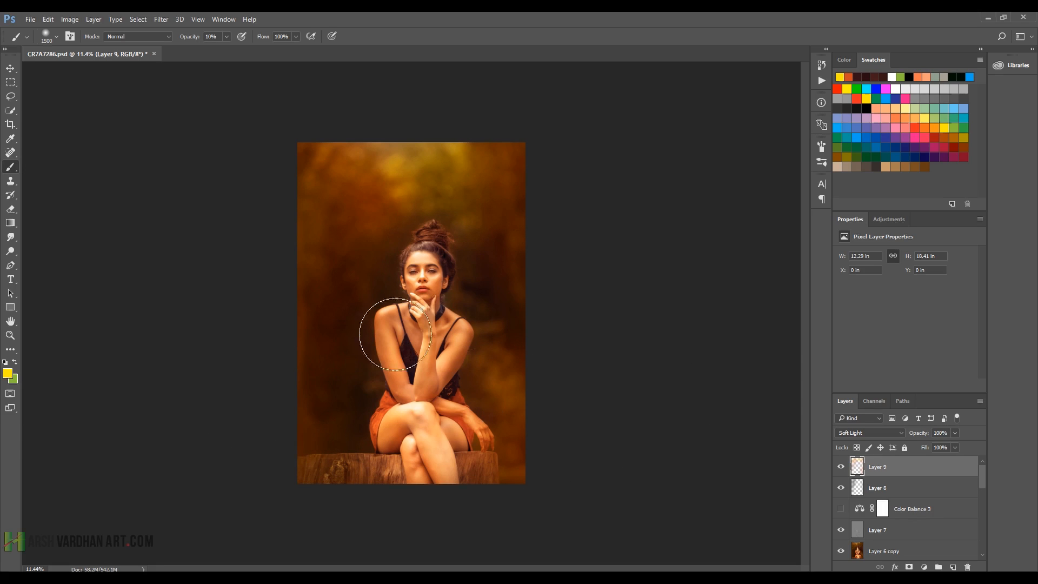
Step: Brush more yellow over the background's upper area and both sides on Layer 9
mouse_move(449, 305)
left_mouse_down()
mouse_move(473, 313)
mouse_move(461, 316)
left_mouse_up()
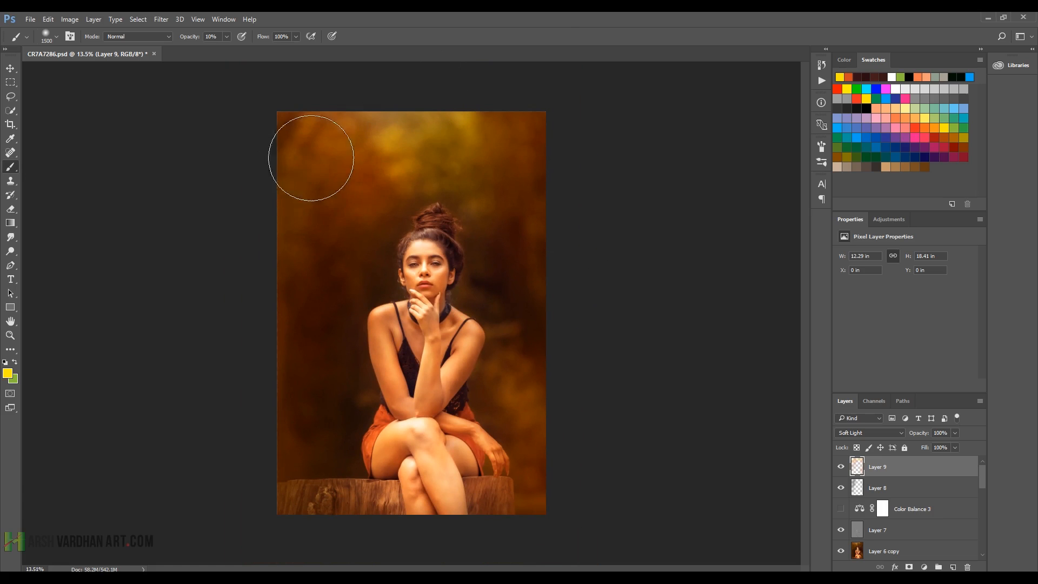
mouse_move(303, 289)
left_mouse_down()
mouse_move(340, 276)
mouse_move(361, 185)
mouse_move(361, 244)
mouse_move(314, 161)
mouse_move(266, 120)
left_mouse_up()
mouse_move(432, 121)
left_mouse_down()
mouse_move(545, 120)
mouse_move(509, 165)
mouse_move(504, 203)
mouse_move(578, 238)
left_mouse_up()
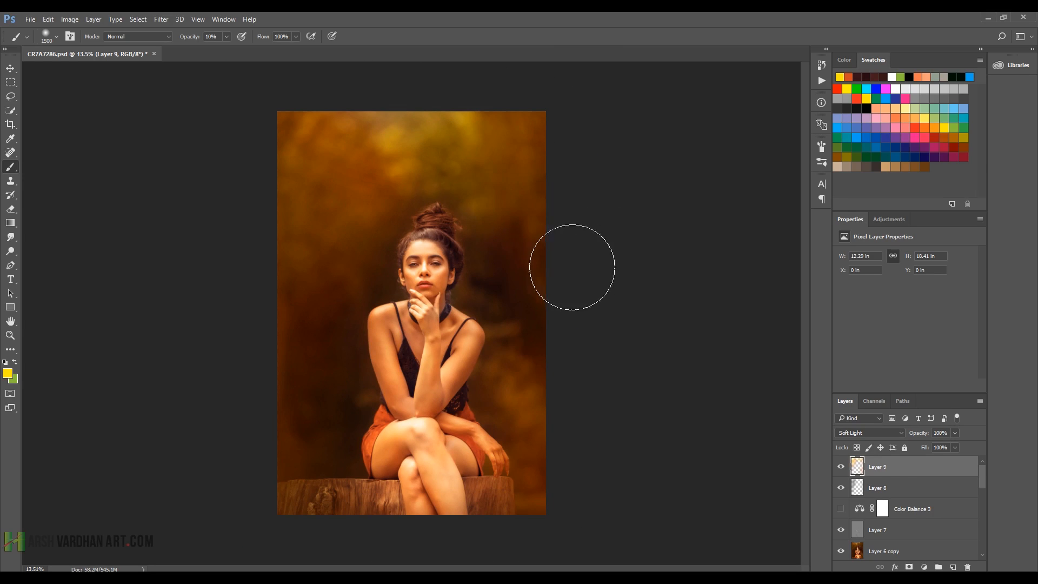
left_click(536, 242)
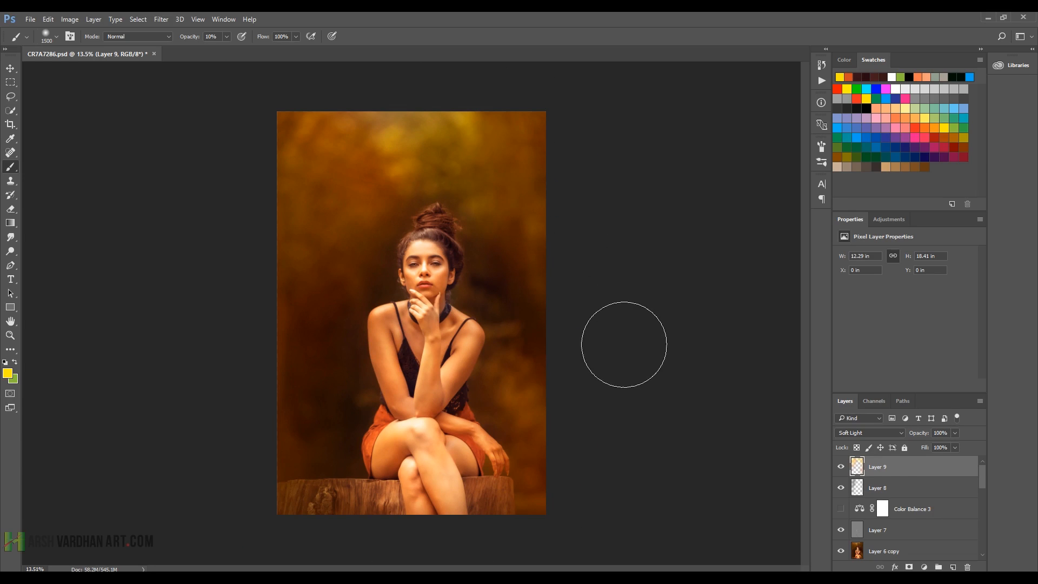
Step: Compare the background with and without the color painted on Layer 9 and Layer 8, leaving Layer 9 hidden
left_click(841, 468)
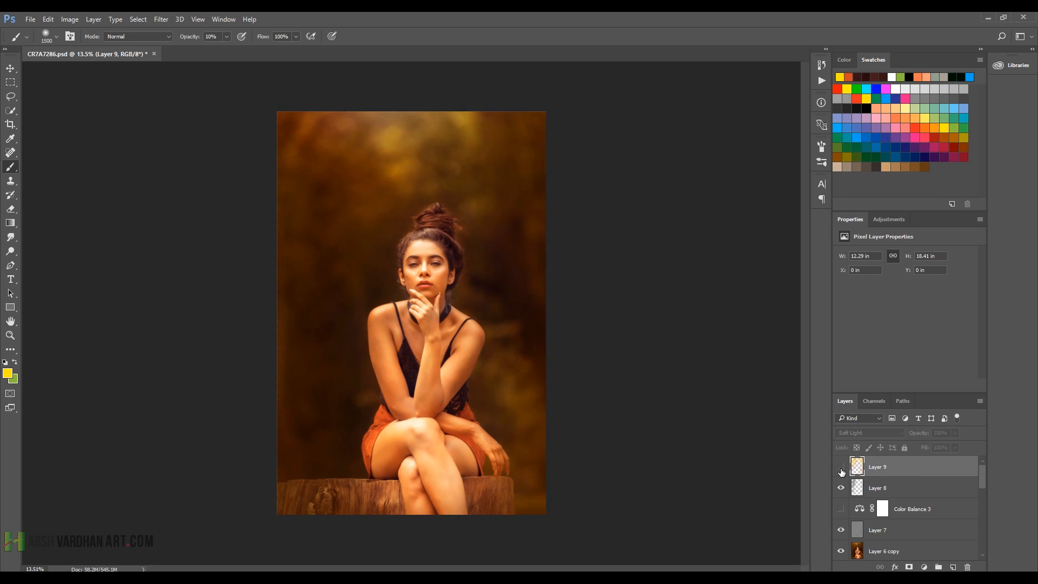
left_click(841, 469)
left_click(841, 468)
left_click(842, 468)
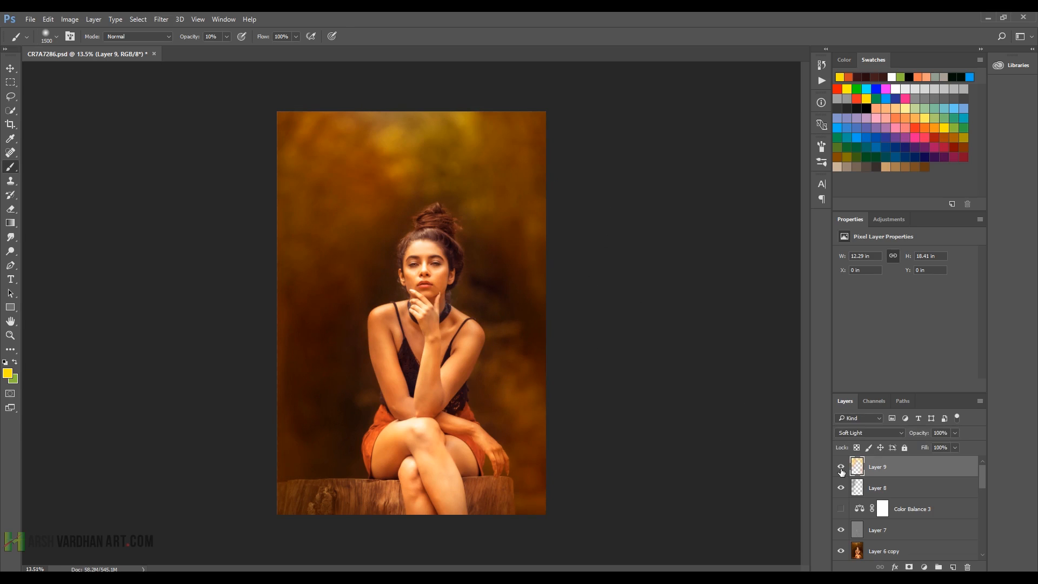
left_click(842, 469)
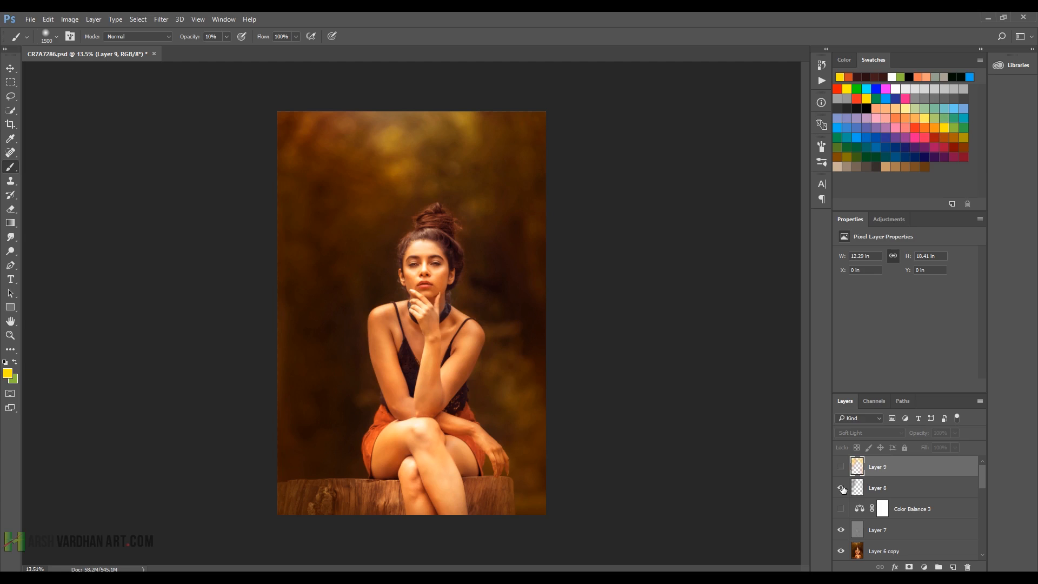
left_click(842, 488)
left_click(842, 489)
Step: Add a new layer directly above Layer 8 and set its blend mode to Soft Light
left_click(869, 489)
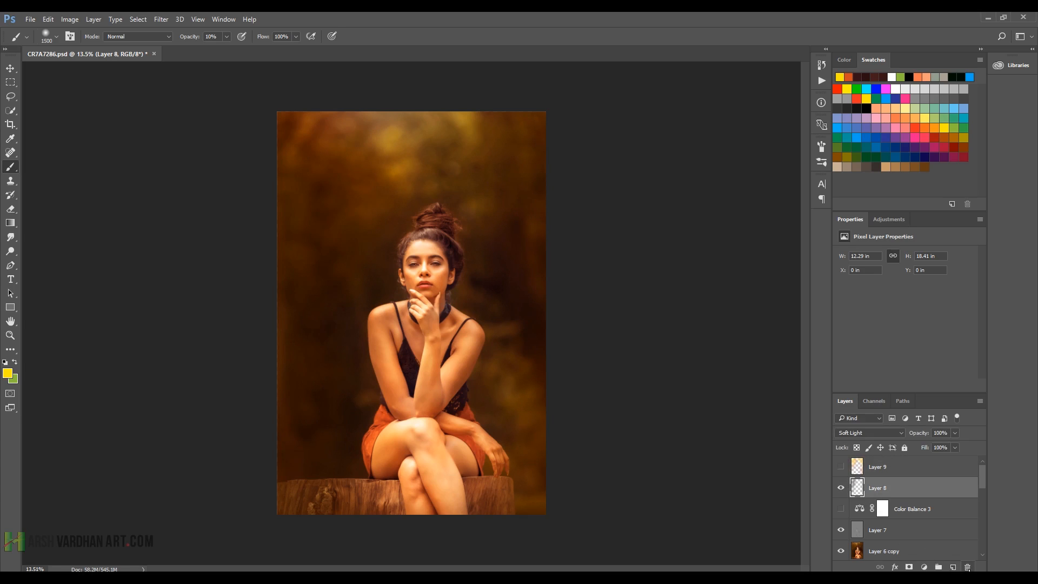
left_click(954, 567)
left_click(878, 433)
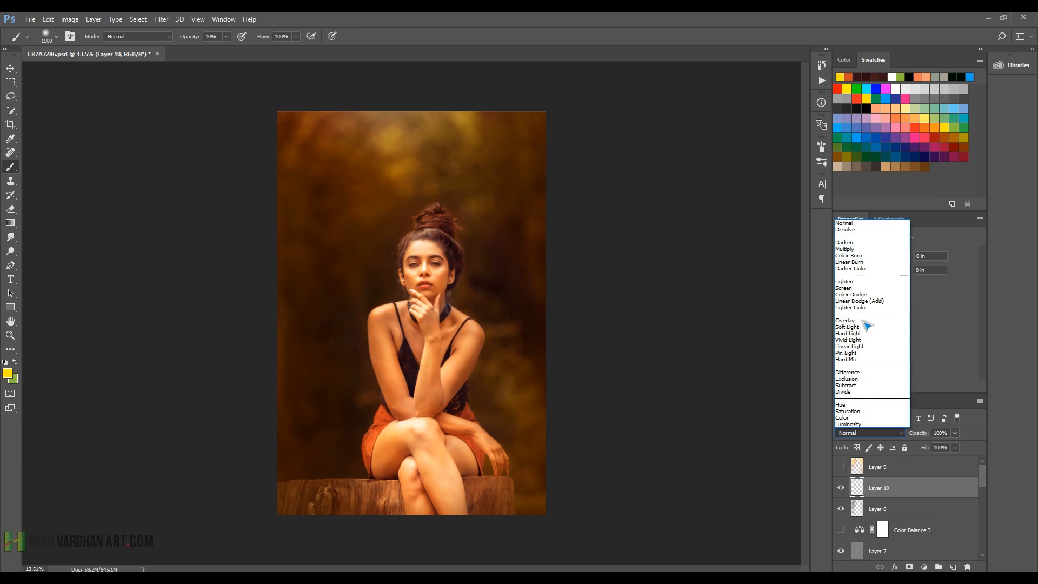
left_click(849, 328)
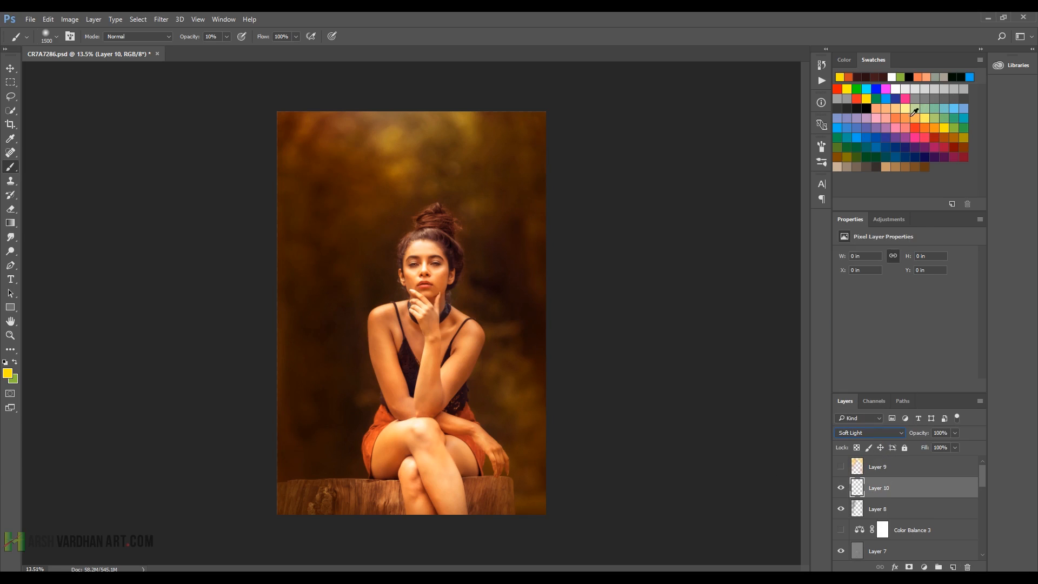
Step: Choose a light orange foreground color and brush it over the background around the woman on the new Soft Light layer
left_click(898, 115)
mouse_move(586, 257)
left_mouse_down()
mouse_move(528, 256)
mouse_move(513, 239)
mouse_move(522, 284)
mouse_move(511, 174)
mouse_move(525, 309)
mouse_move(539, 322)
mouse_move(515, 157)
mouse_move(553, 397)
mouse_move(589, 413)
left_mouse_up()
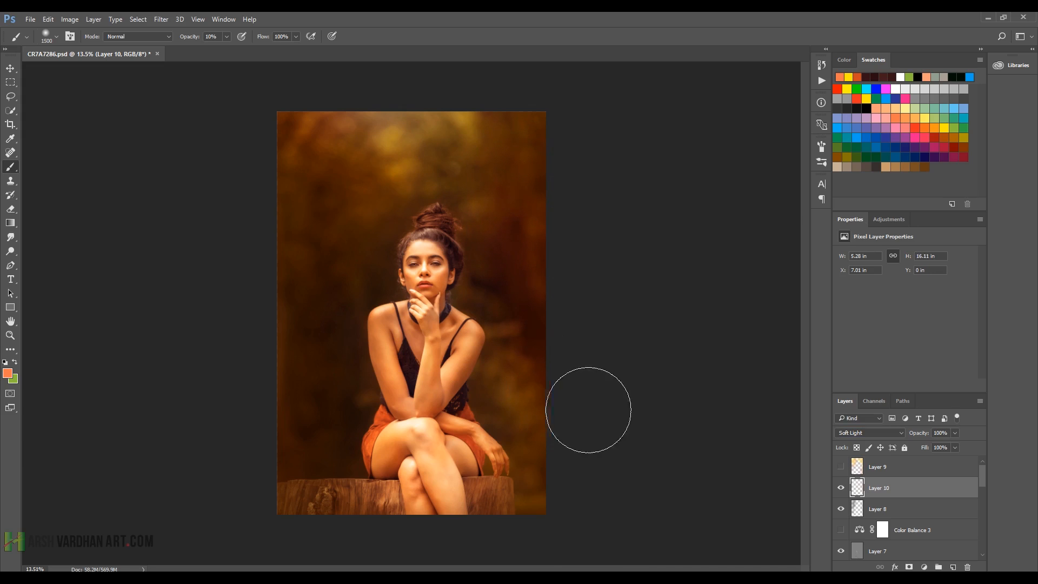
left_click(7, 373)
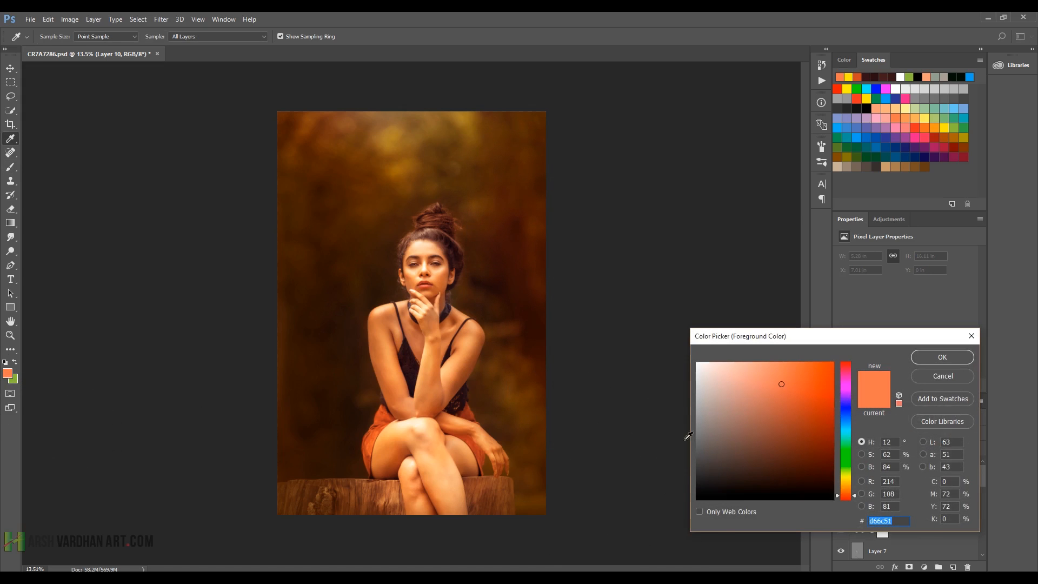
left_click(942, 357)
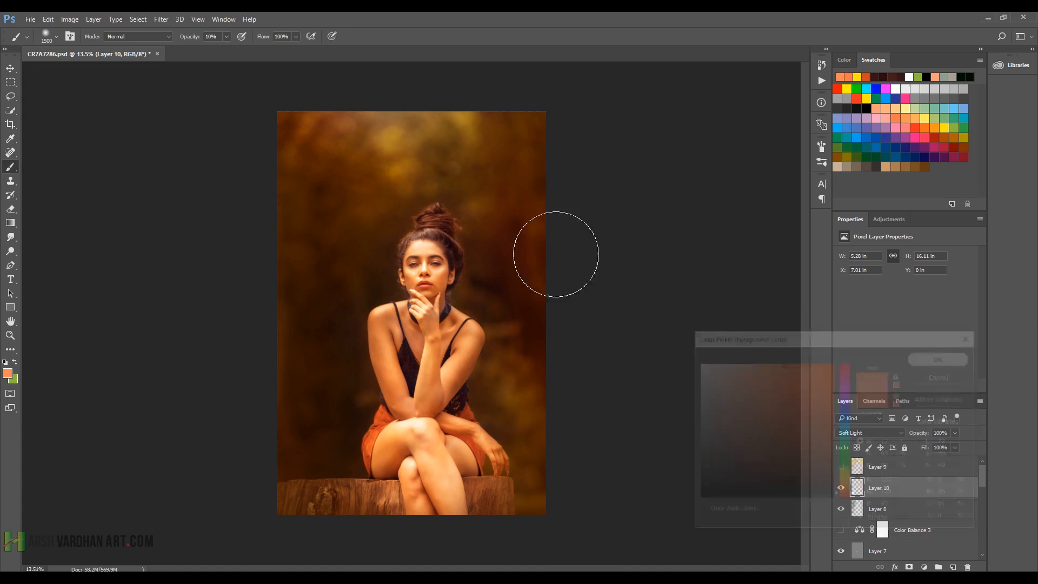
mouse_move(528, 319)
left_mouse_down()
mouse_move(519, 165)
mouse_move(553, 391)
mouse_move(568, 416)
left_mouse_up()
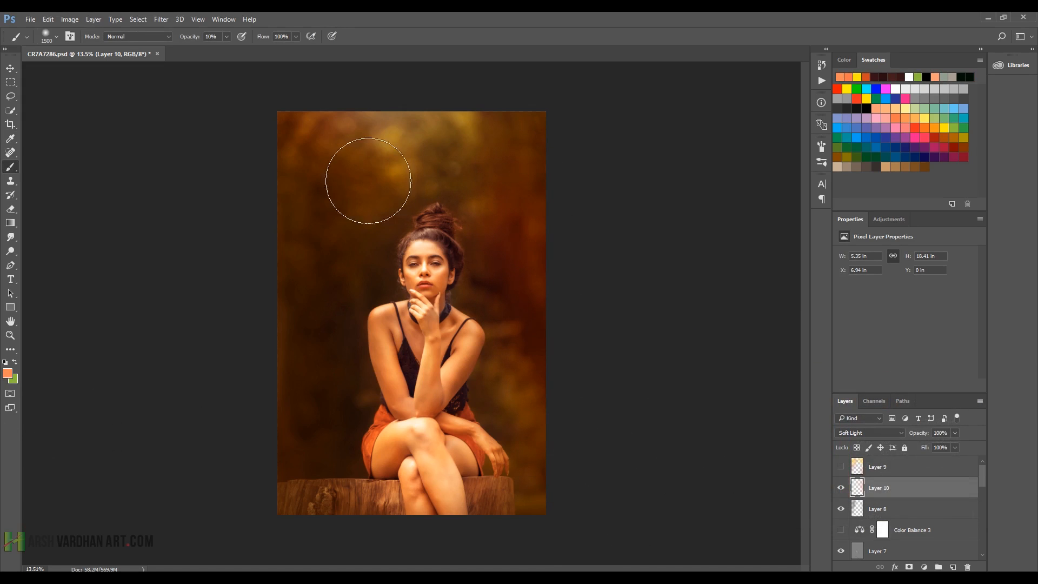
mouse_move(285, 224)
left_mouse_down()
mouse_move(355, 131)
mouse_move(289, 344)
mouse_move(314, 315)
mouse_move(244, 387)
mouse_move(307, 287)
mouse_move(283, 386)
mouse_move(288, 440)
mouse_move(316, 429)
mouse_move(318, 344)
mouse_move(362, 175)
mouse_move(391, 158)
mouse_move(500, 152)
mouse_move(301, 114)
mouse_move(491, 133)
mouse_move(319, 135)
mouse_move(451, 124)
mouse_move(383, 139)
mouse_move(472, 148)
mouse_move(306, 201)
mouse_move(370, 191)
mouse_move(353, 264)
mouse_move(318, 201)
mouse_move(253, 159)
mouse_move(480, 152)
mouse_move(573, 299)
mouse_move(538, 307)
mouse_move(550, 413)
mouse_move(529, 389)
mouse_move(533, 438)
mouse_move(515, 407)
mouse_move(556, 511)
mouse_move(584, 542)
left_mouse_up()
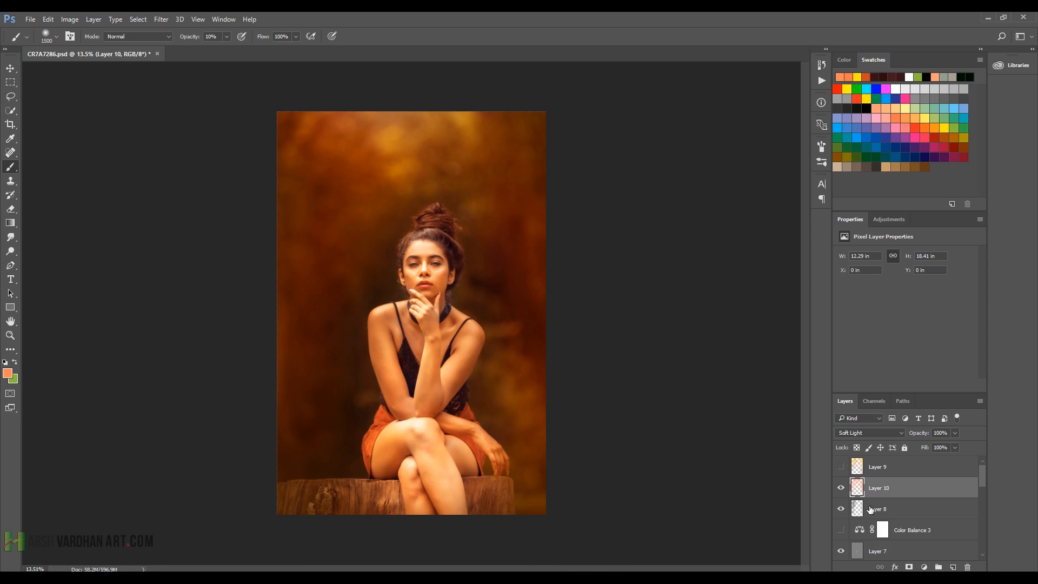
Step: Adjust Layer 10's color with Hue/Saturation at Hue -9, Saturation -16 and Lightness +43, comparing it with the layer hidden
left_click(841, 489)
left_click(842, 490)
key("ctrl+u")
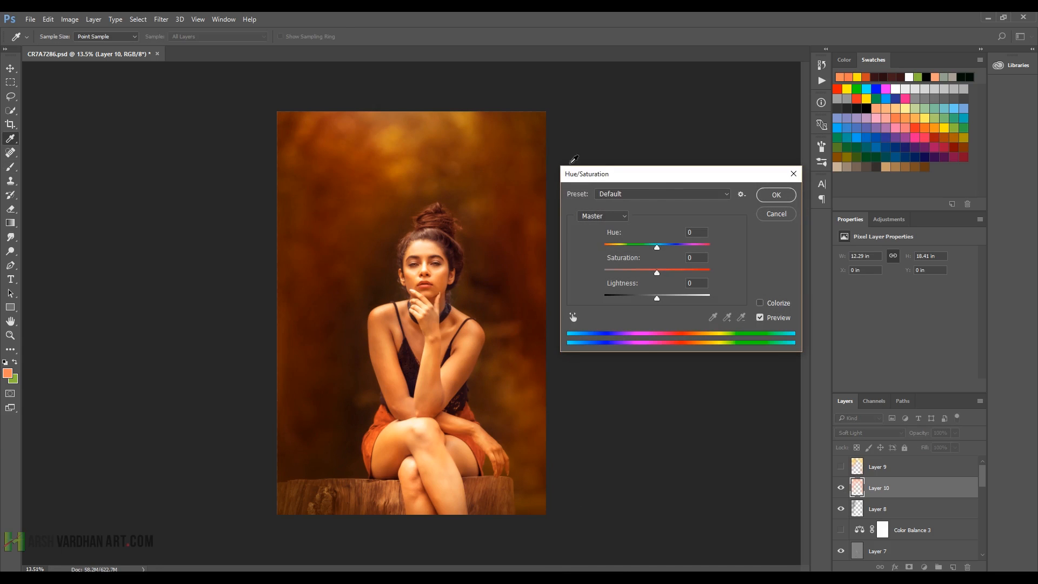
left_click_drag(659, 183, 781, 155)
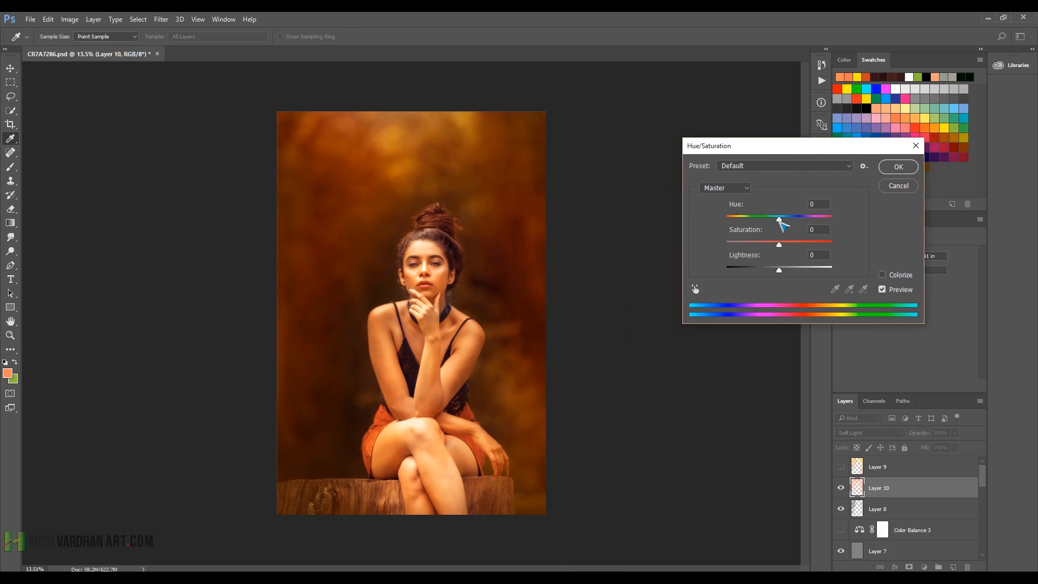
left_click_drag(779, 219, 809, 270)
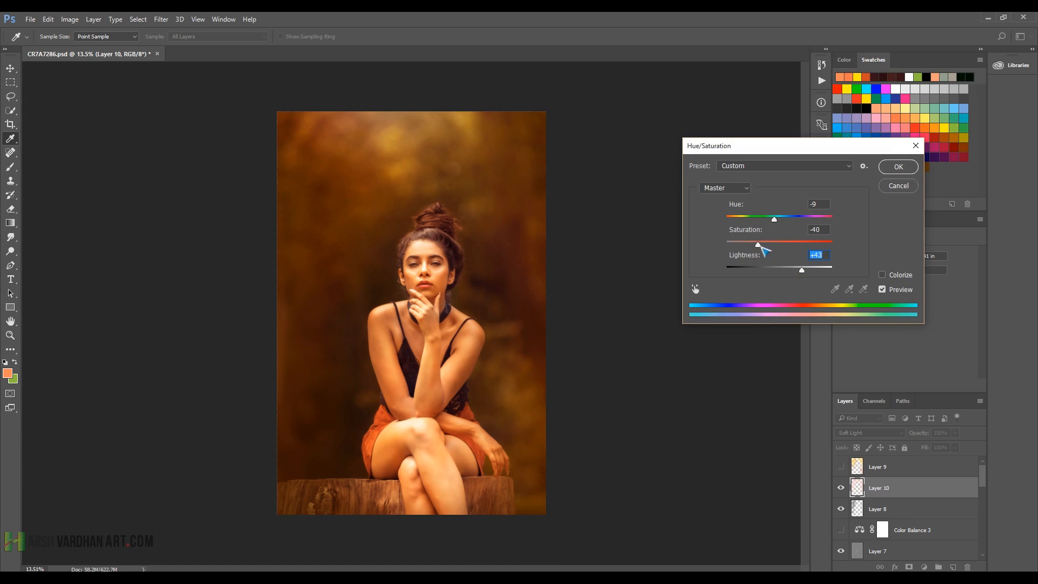
left_click_drag(762, 246, 769, 244)
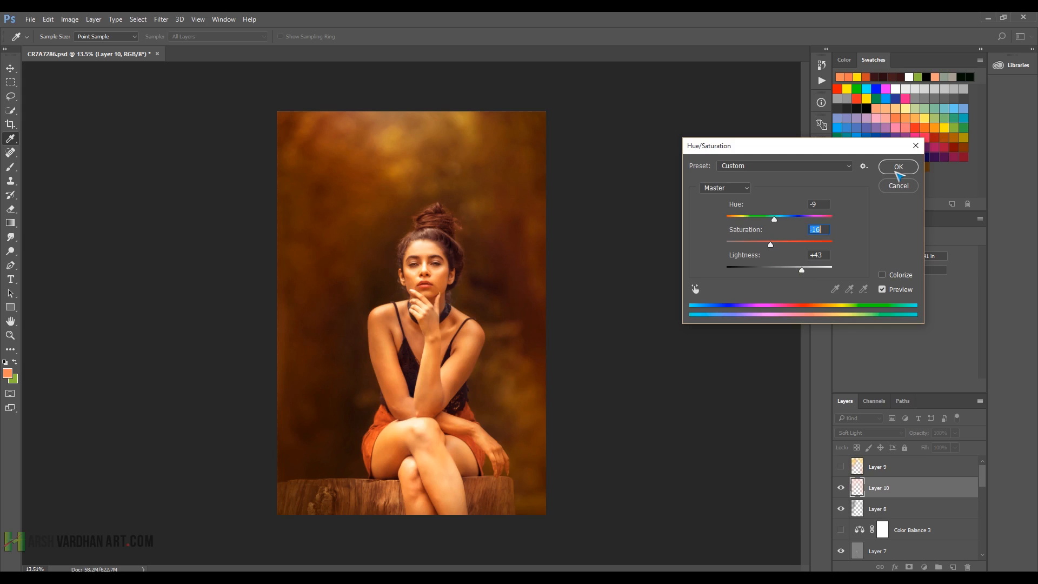
left_click(898, 167)
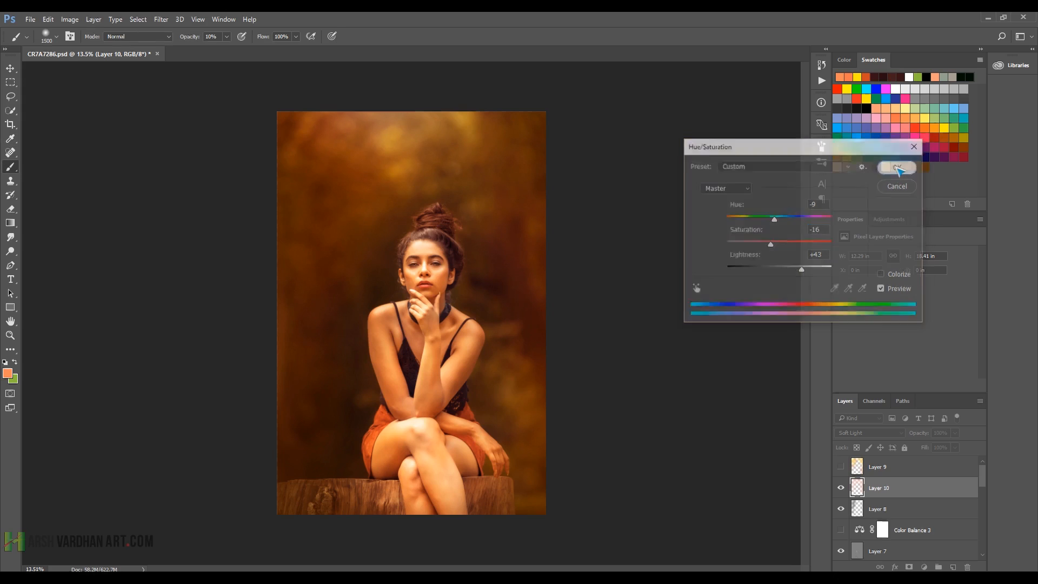
left_click(841, 492)
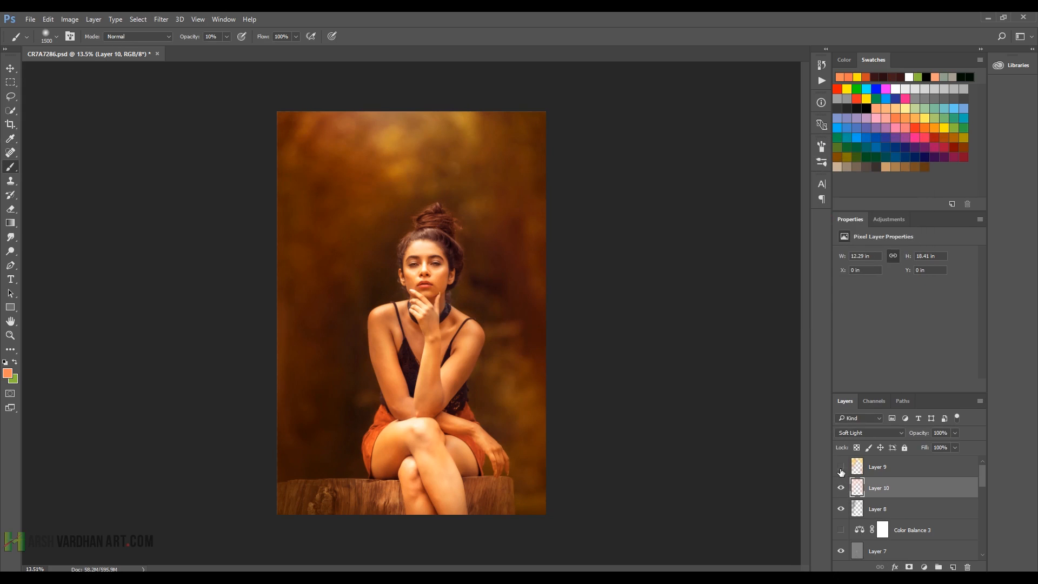
Step: Show Layer 9 again and lower its opacity to 35%
left_click(842, 467)
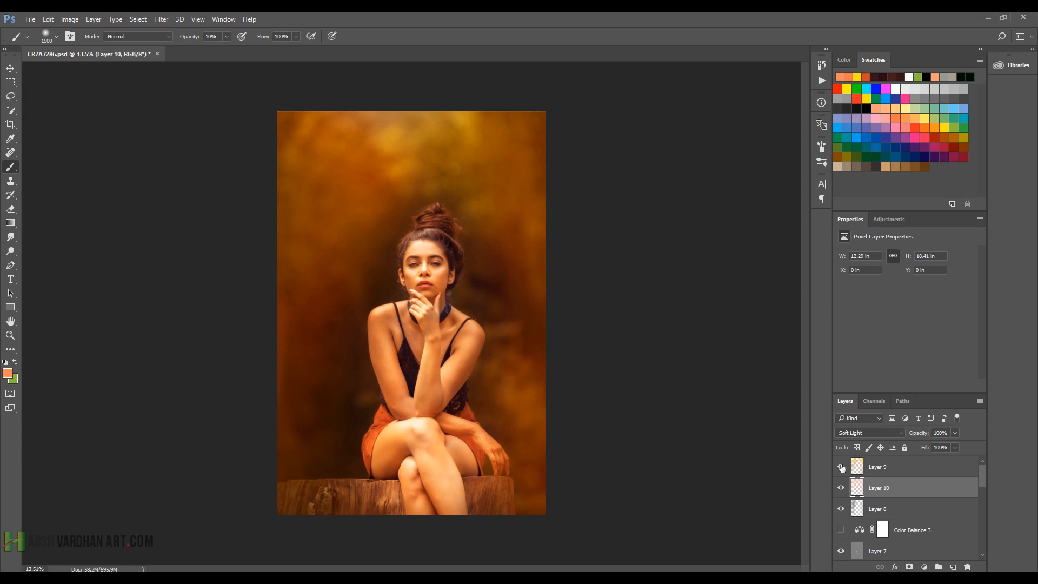
left_click(860, 465)
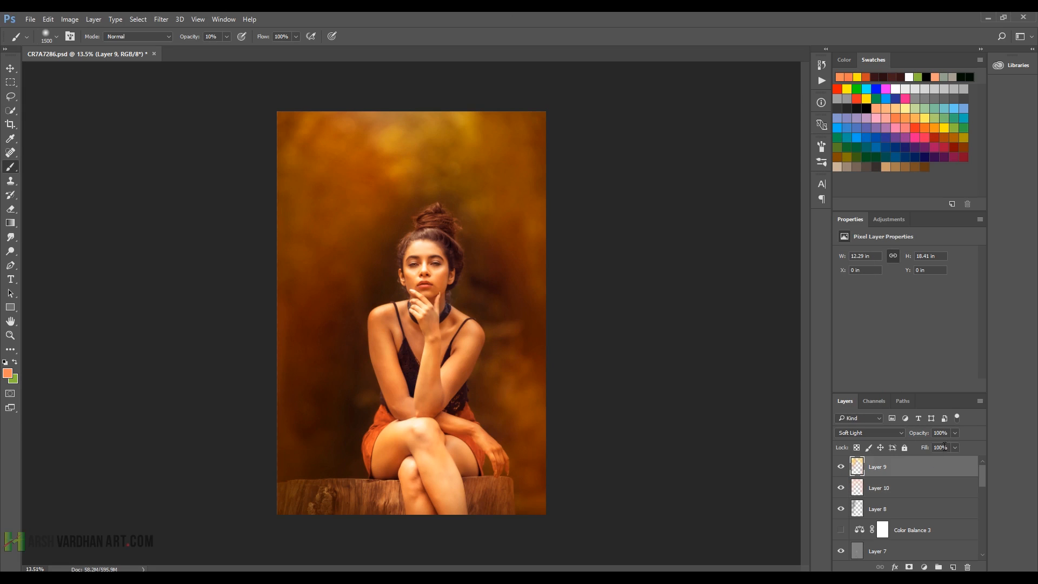
left_click_drag(955, 434, 922, 454)
left_click(874, 481)
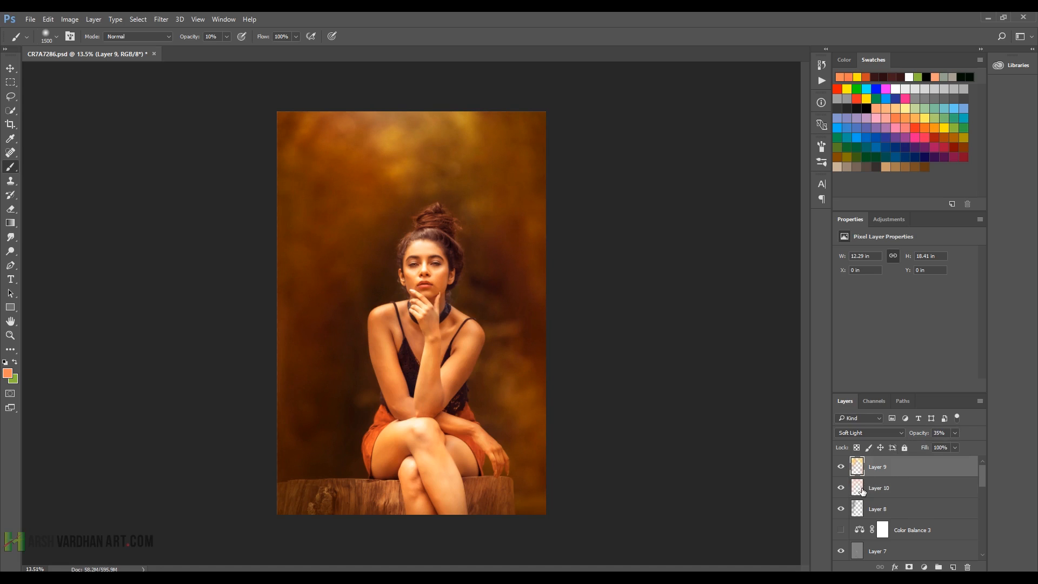
Step: Check Layer 10's effect and lower its opacity to 30%
left_click(879, 488)
left_click(841, 488)
left_click(842, 489)
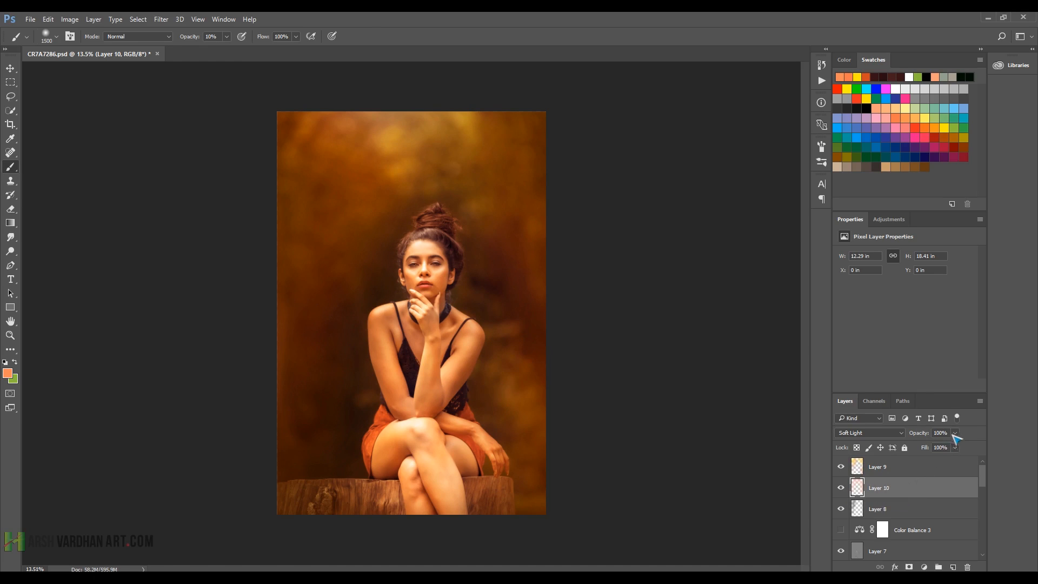
left_click_drag(955, 433, 920, 451)
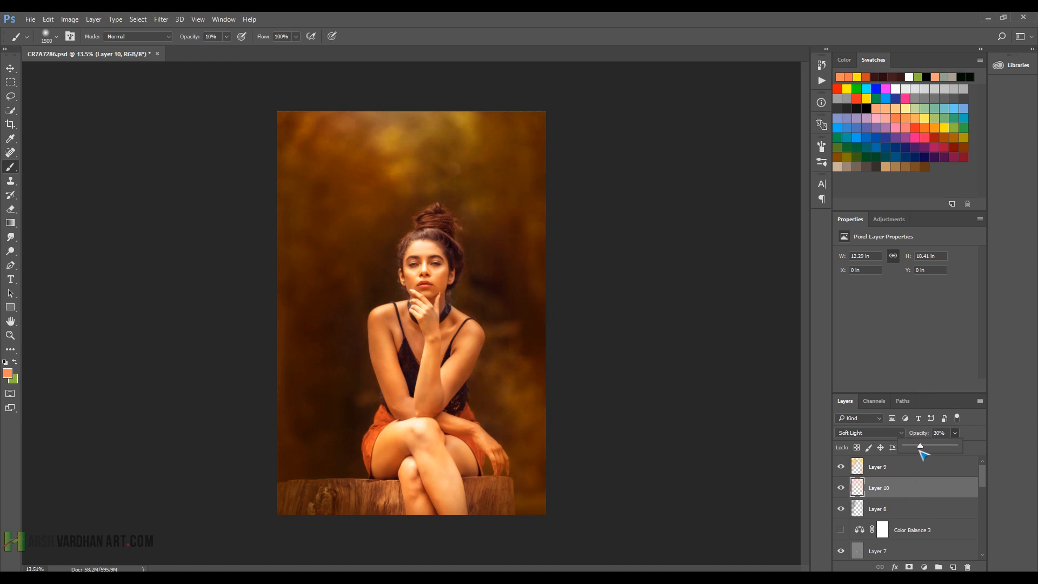
left_click(868, 494)
Step: Group Layers 8, 10 and 9 and compare the portrait with and without the group
left_click(865, 508)
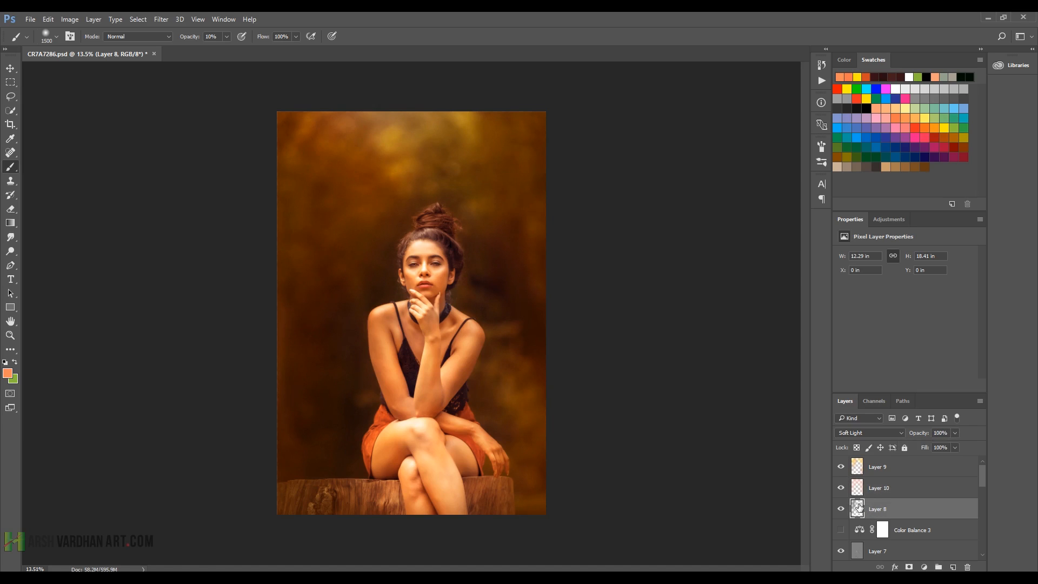
left_click(882, 469, "shift")
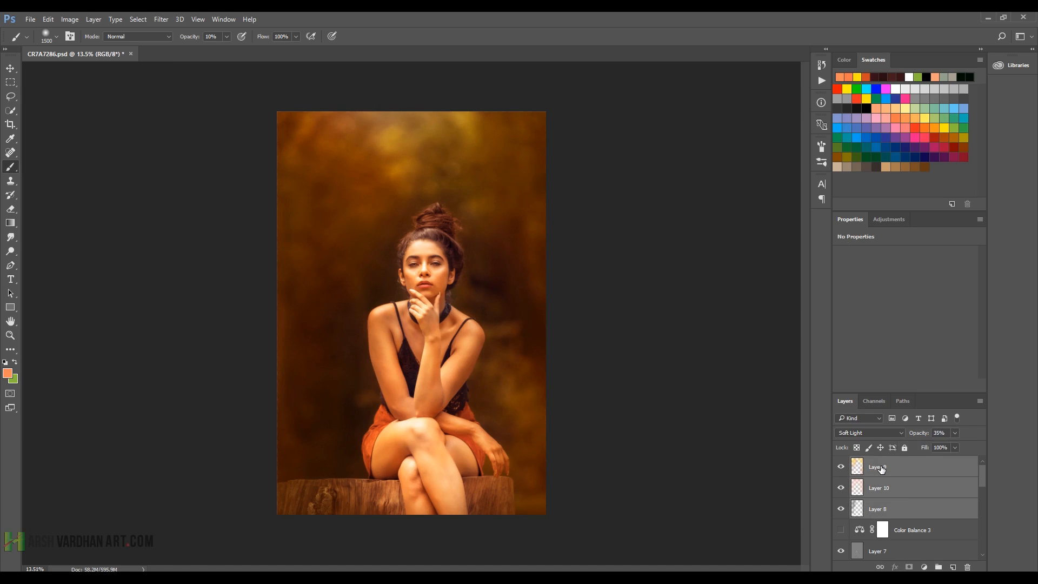
key("ctrl+g")
left_click(841, 463)
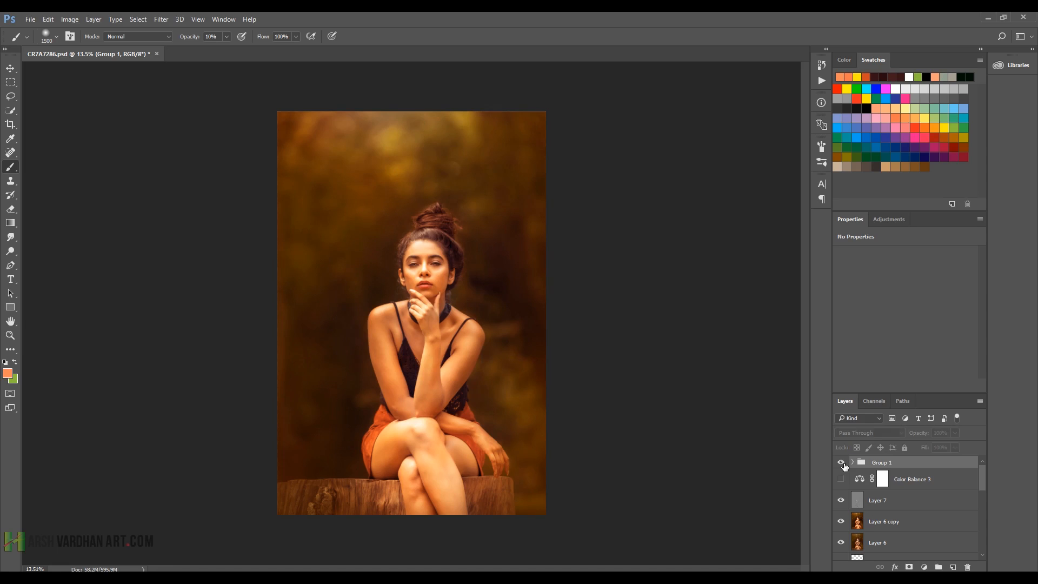
left_click(841, 463)
left_click_drag(436, 275, 450, 272)
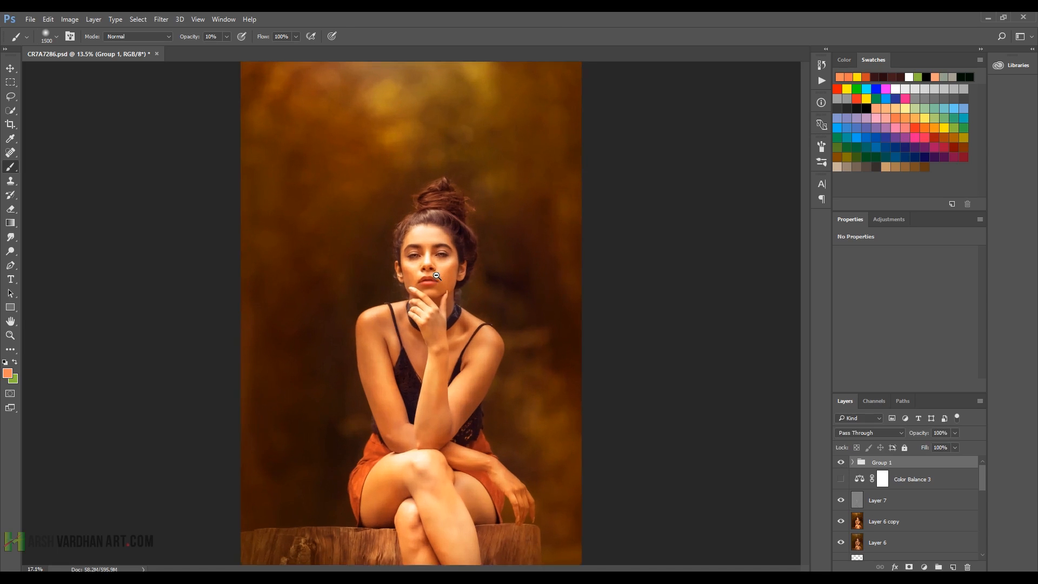
left_click_drag(447, 212, 514, 226)
mouse_move(534, 381)
left_mouse_down()
mouse_move(502, 268)
mouse_move(507, 215)
mouse_move(472, 311)
mouse_move(488, 318)
left_mouse_up()
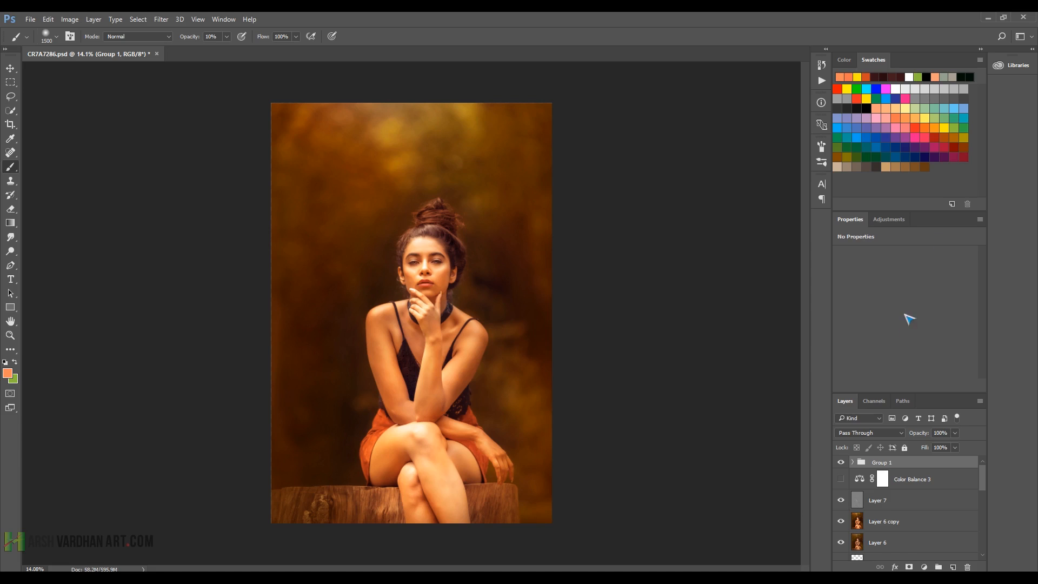
Step: Add a Selective Color adjustment layer and set its Reds to Cyan -26, Magenta -6, Yellow +2 and Black +9
left_click(898, 219)
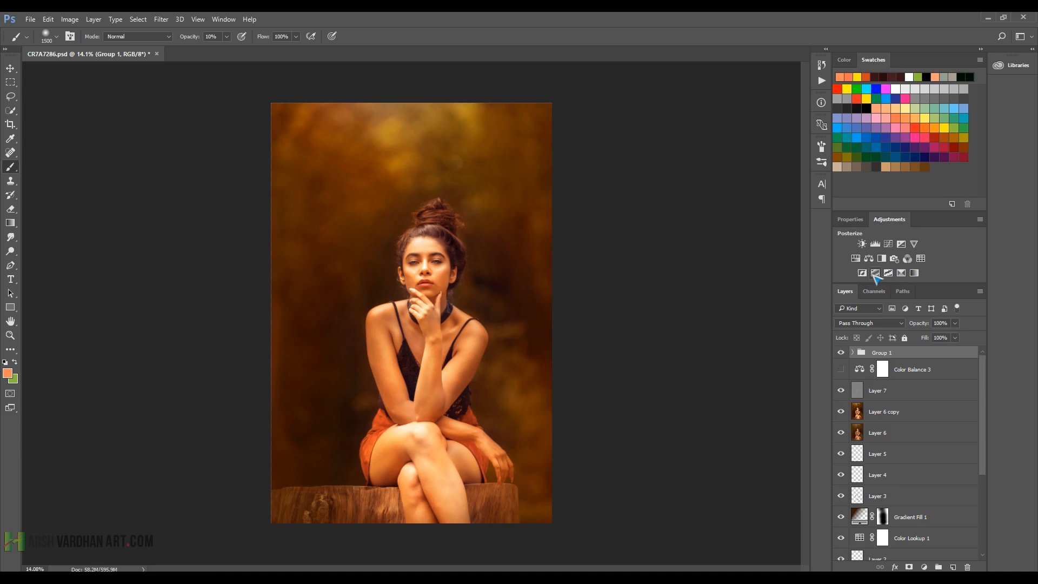
left_click(902, 273)
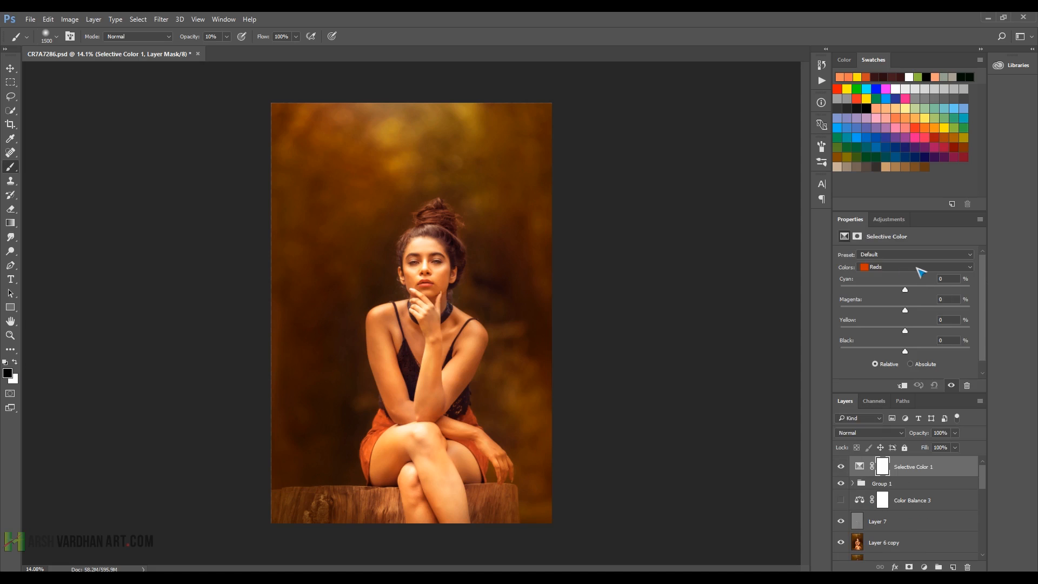
left_click_drag(897, 288, 884, 288)
mouse_move(869, 288)
left_mouse_down()
mouse_move(934, 288)
mouse_move(864, 289)
mouse_move(888, 290)
mouse_move(876, 291)
left_mouse_up()
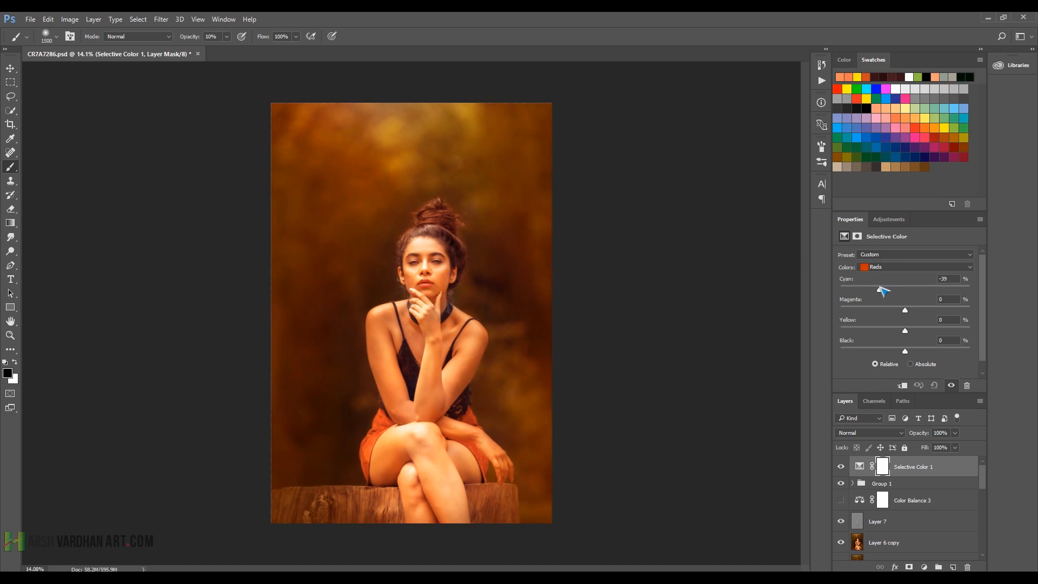
left_click_drag(905, 310, 898, 310)
left_click_drag(920, 335, 904, 336)
left_click_drag(907, 351, 912, 331)
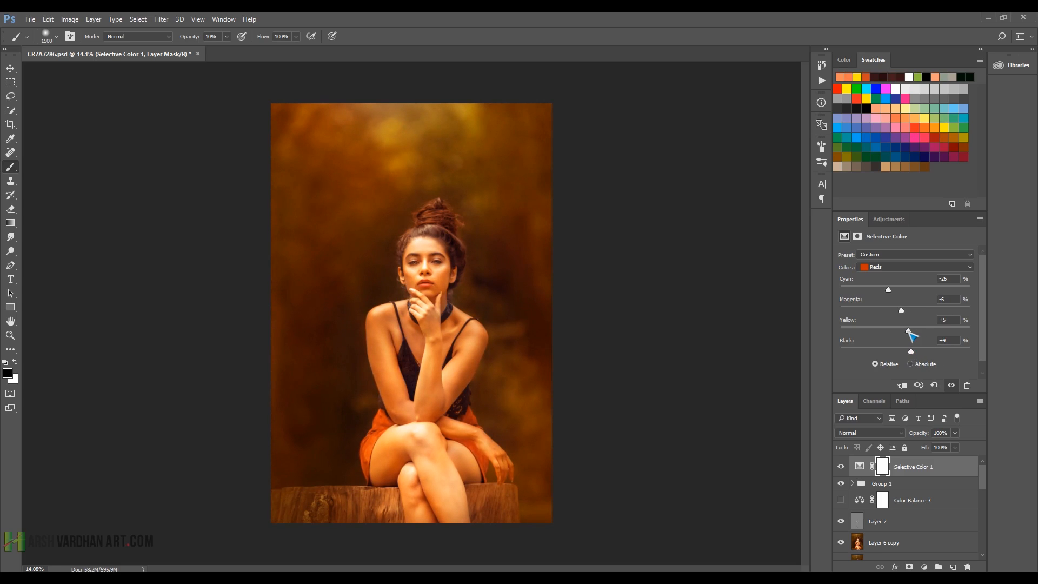
mouse_move(727, 569)
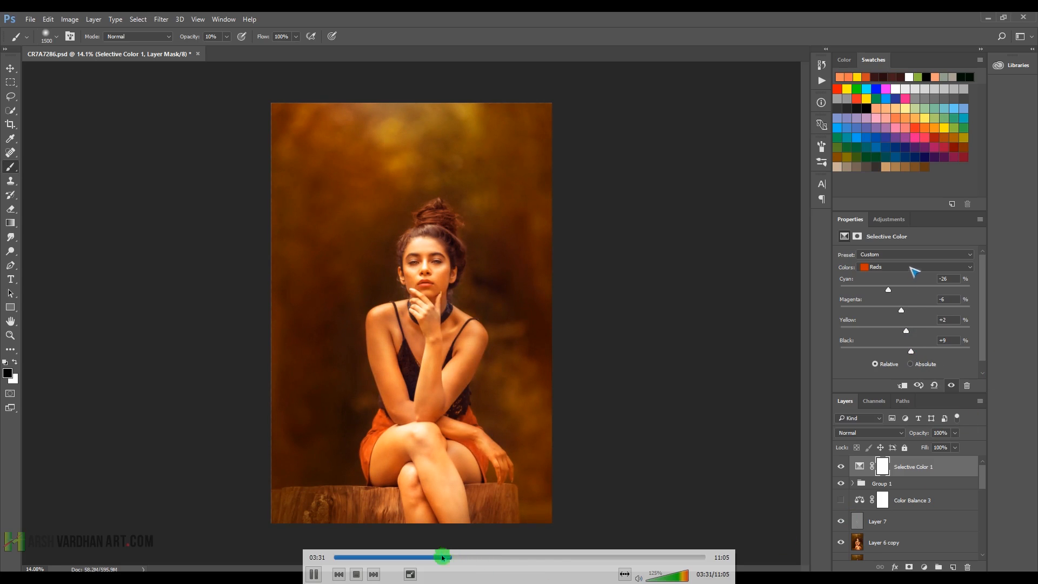
left_click_drag(455, 560, 513, 562)
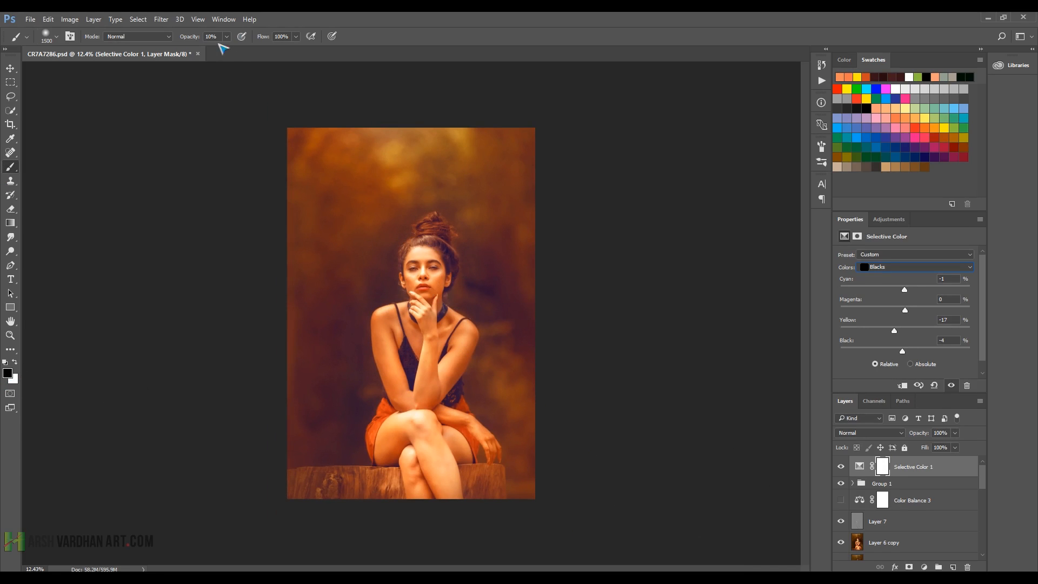
Step: Paint black at 10% opacity over the woman on the Selective Color mask and compare the image with and without the adjustment
left_click(424, 276)
left_click(841, 468)
left_click(841, 468)
left_click(840, 468)
left_click(840, 468)
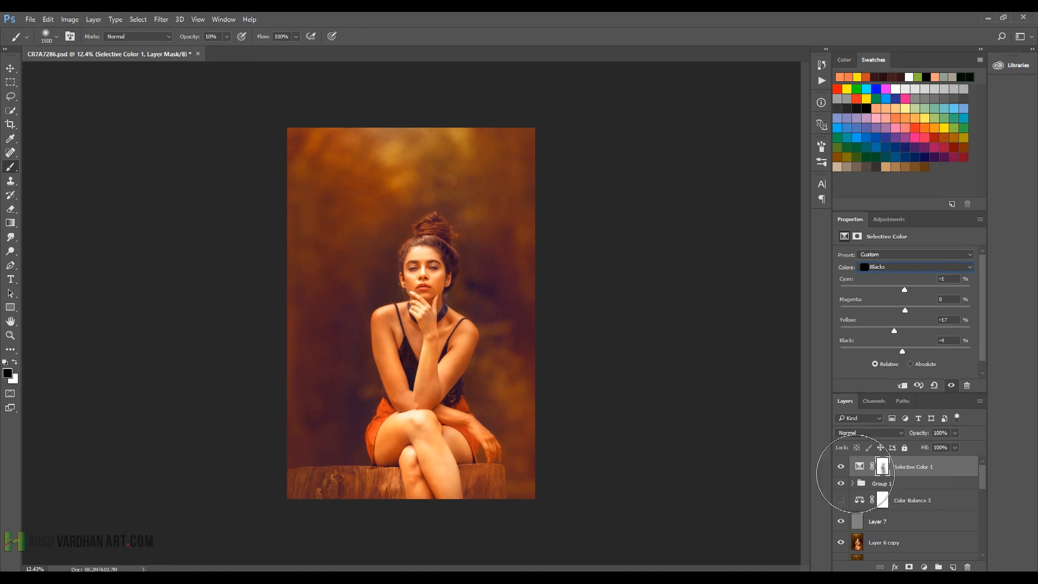
Step: Switch the brush to the soft round preset at 500 px
right_click(719, 529)
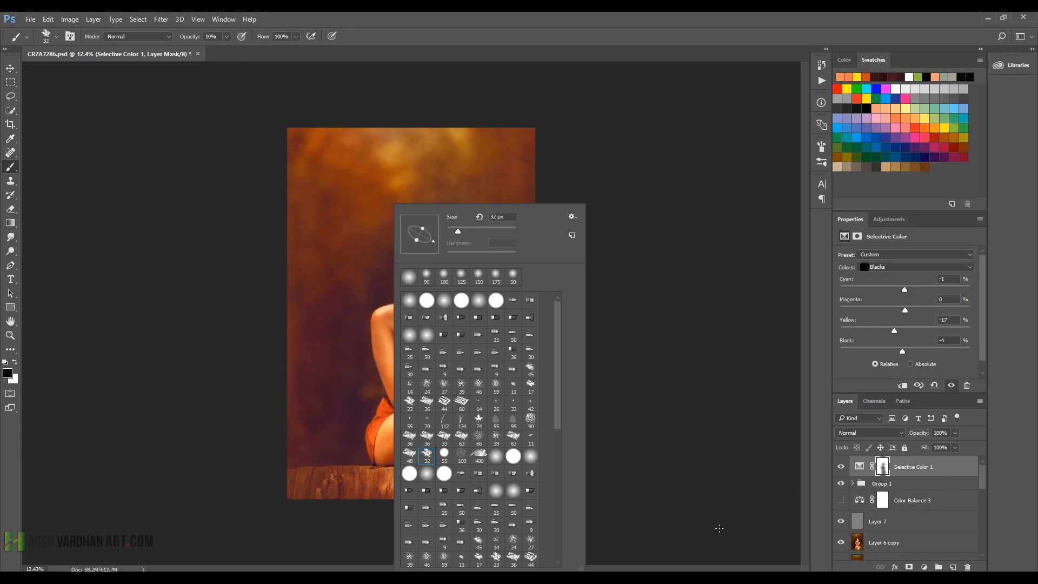
left_click_drag(457, 232, 455, 233)
key("Return")
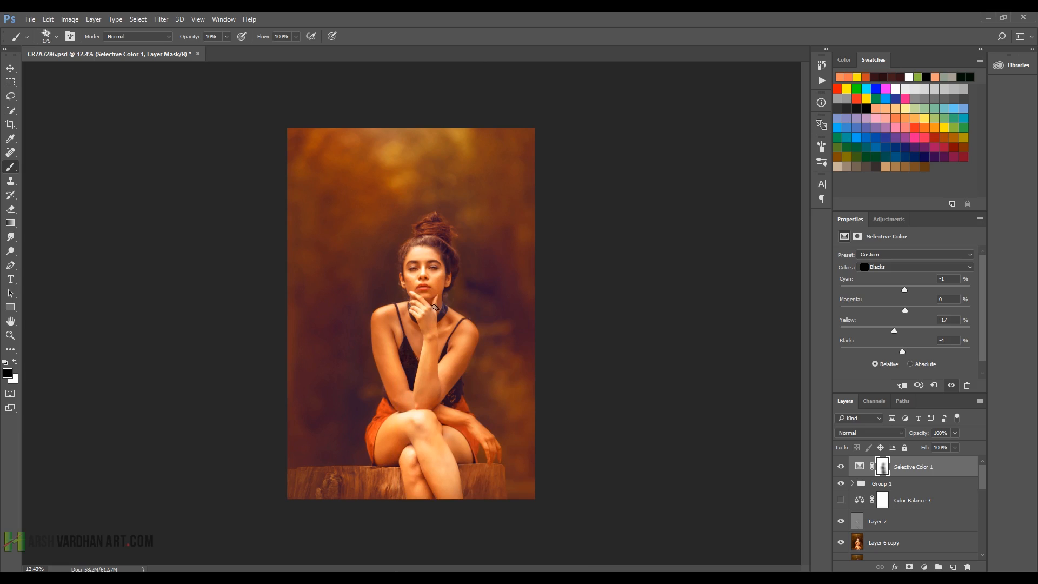
right_click(427, 311)
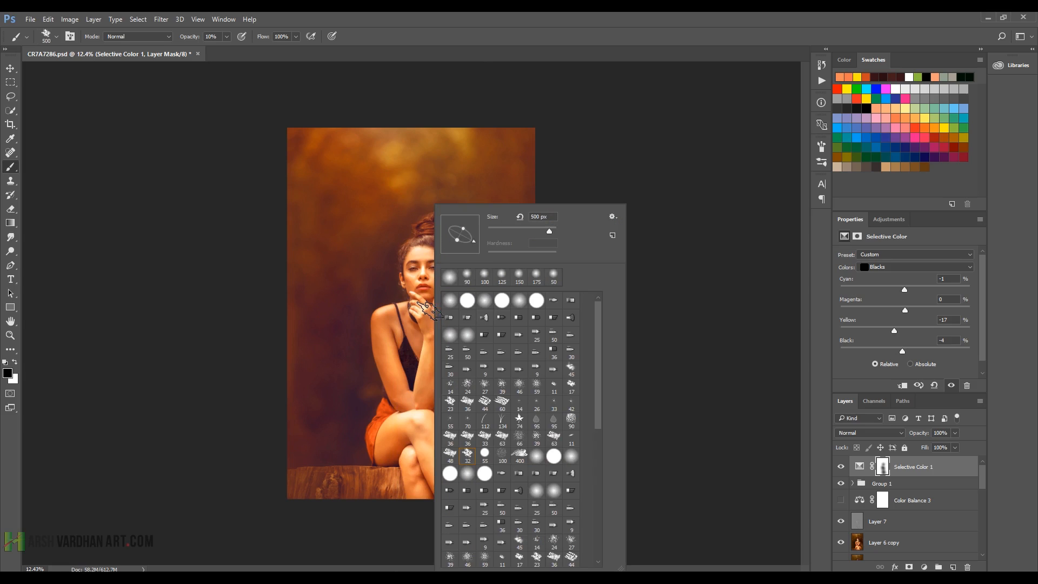
double_click(450, 302)
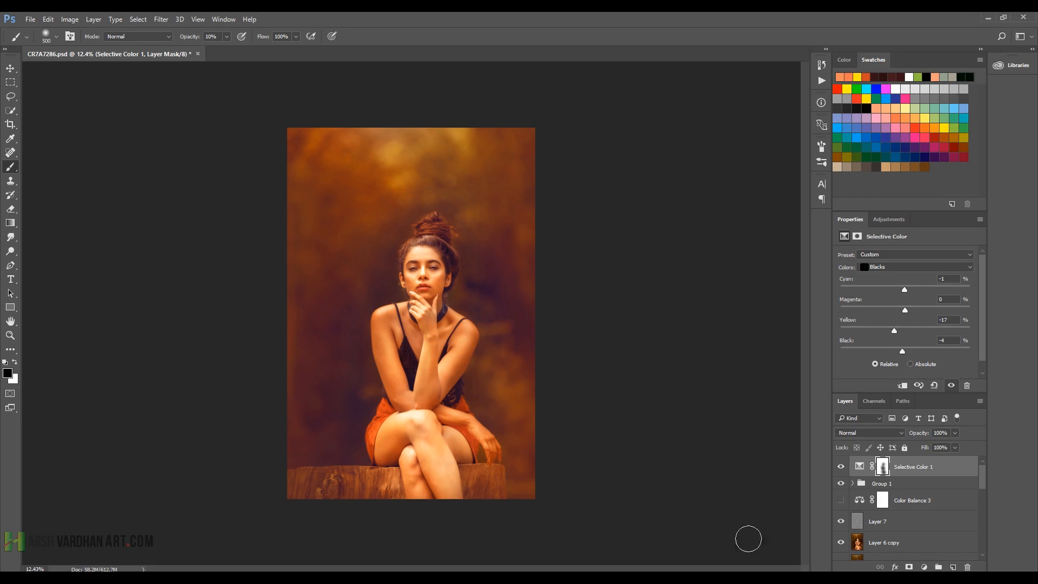
Step: Compare the portrait with and without the Selective Color adjustment and save the document
left_click(841, 467)
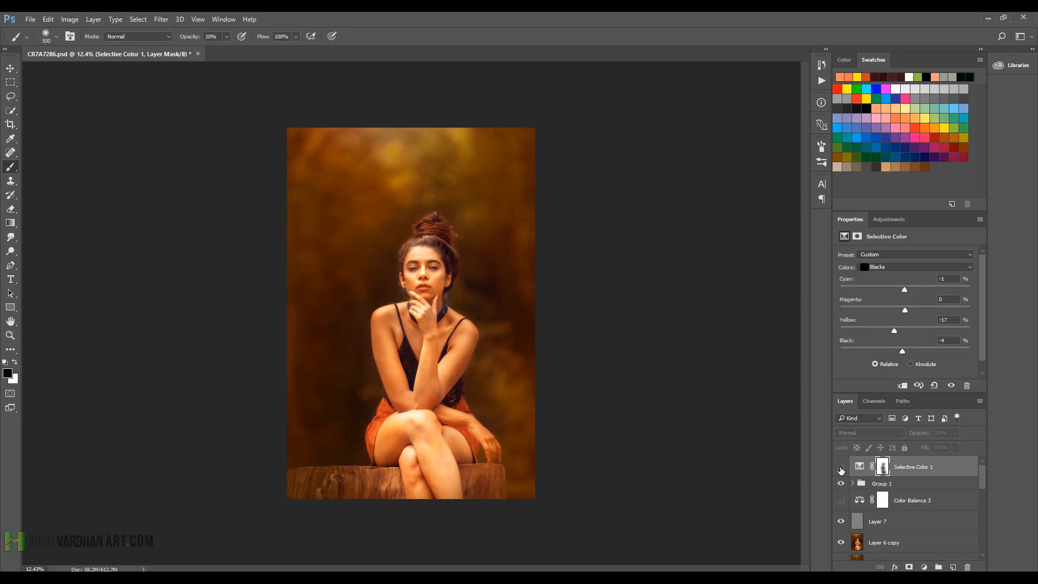
left_click(840, 467)
key("ctrl+s")
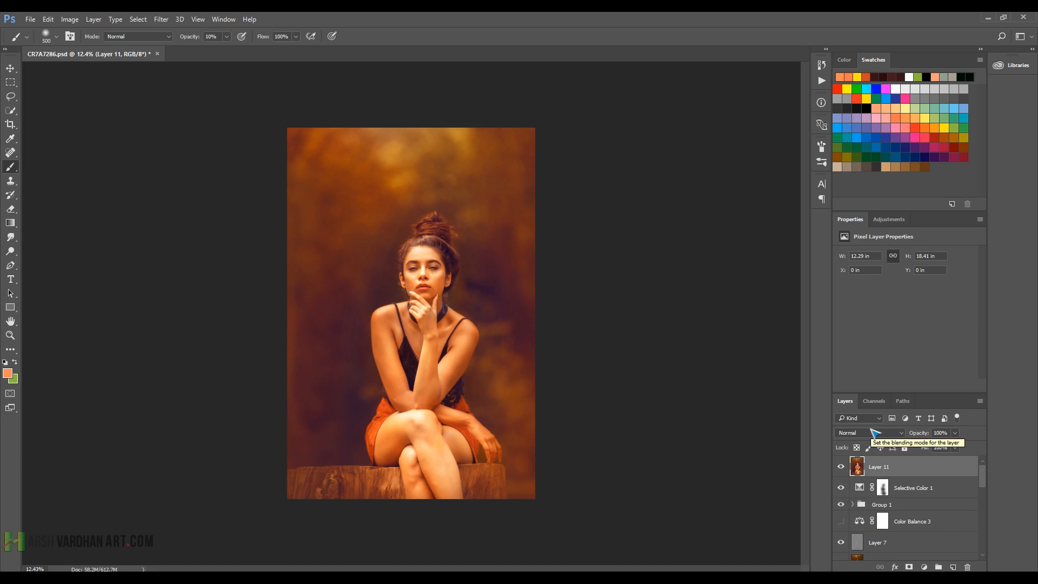
Step: Set Layer 11's blend mode to Vivid Light and apply a High Pass filter with a 1.0-pixel radius
left_click(869, 432)
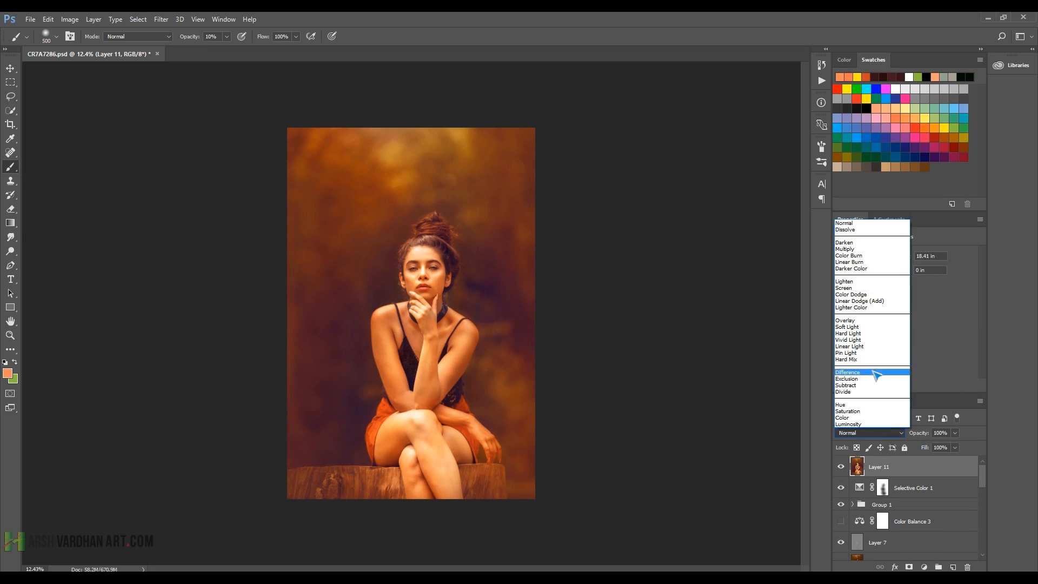
left_click(877, 340)
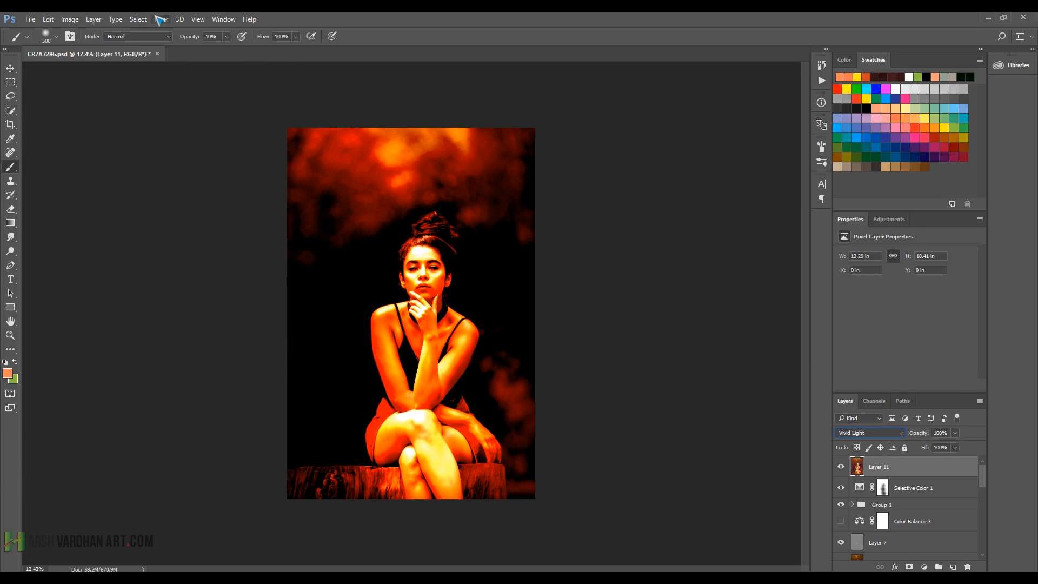
left_click(161, 20)
mouse_move(222, 231)
left_click(318, 241)
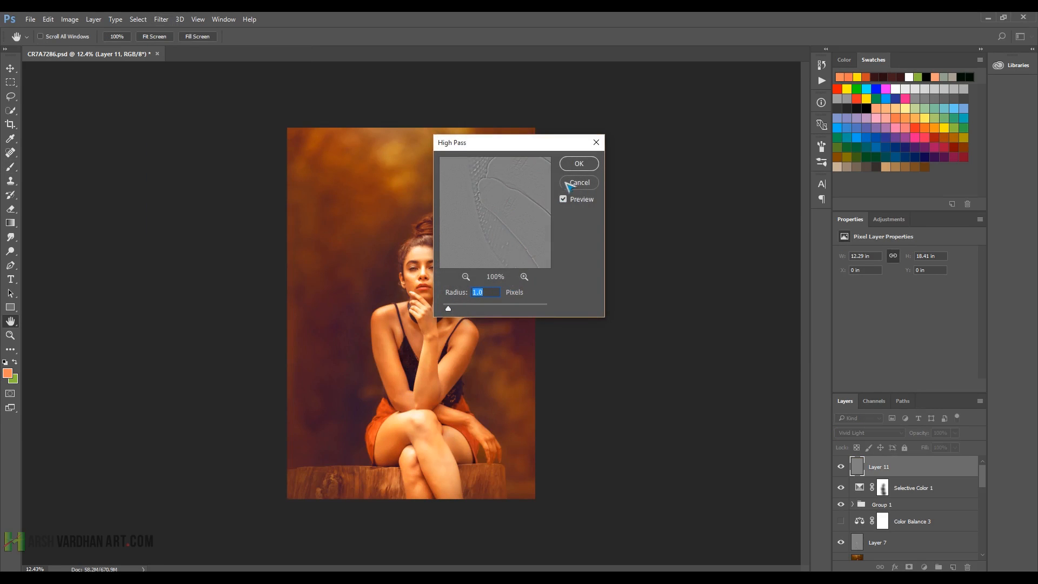
left_click(577, 164)
key("b")
Step: Purge all cached history and clipboard data and save the document
left_click(49, 20)
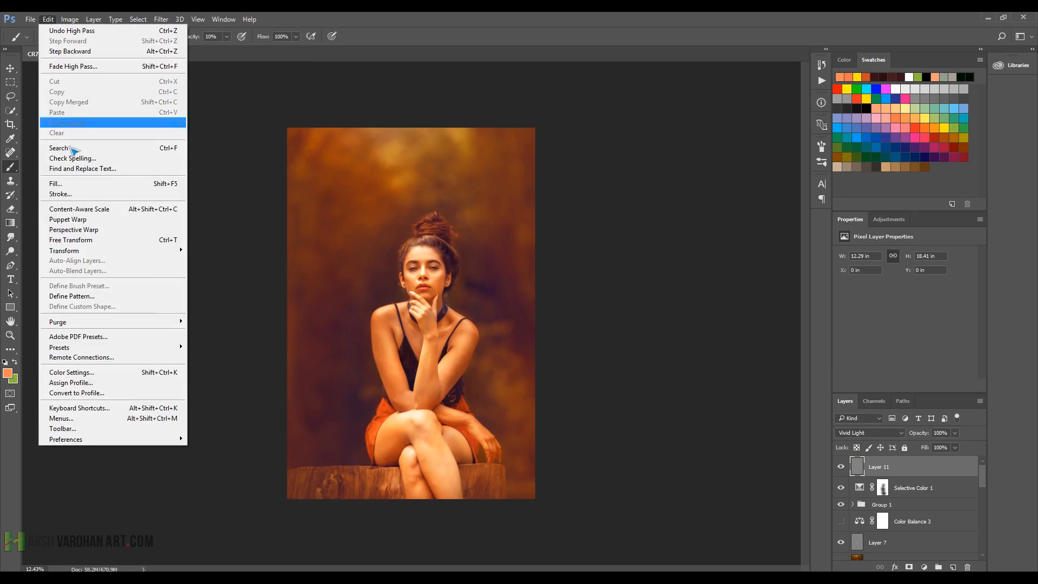
mouse_move(98, 323)
left_click(207, 350)
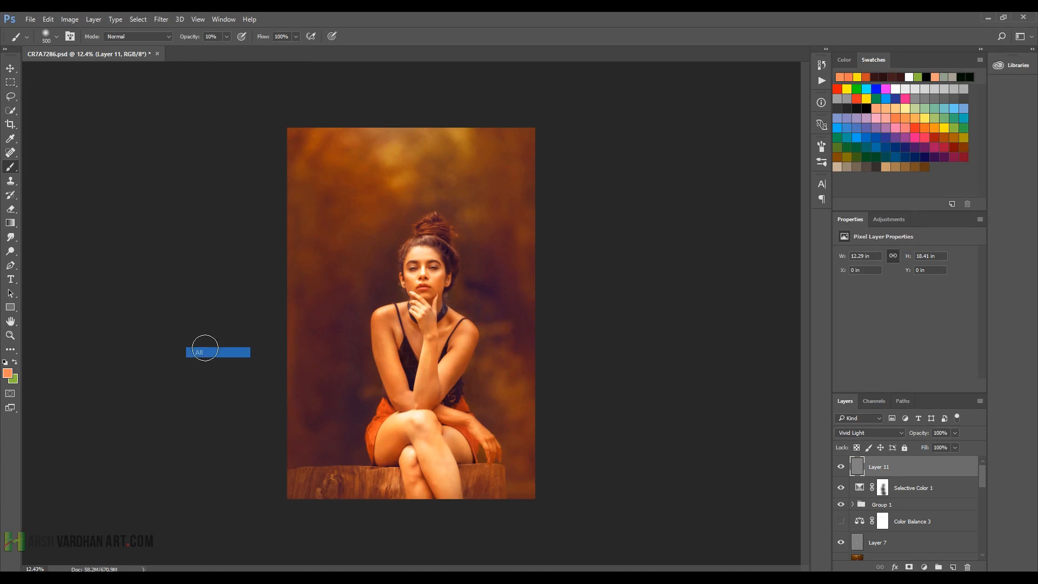
key("ctrl+s")
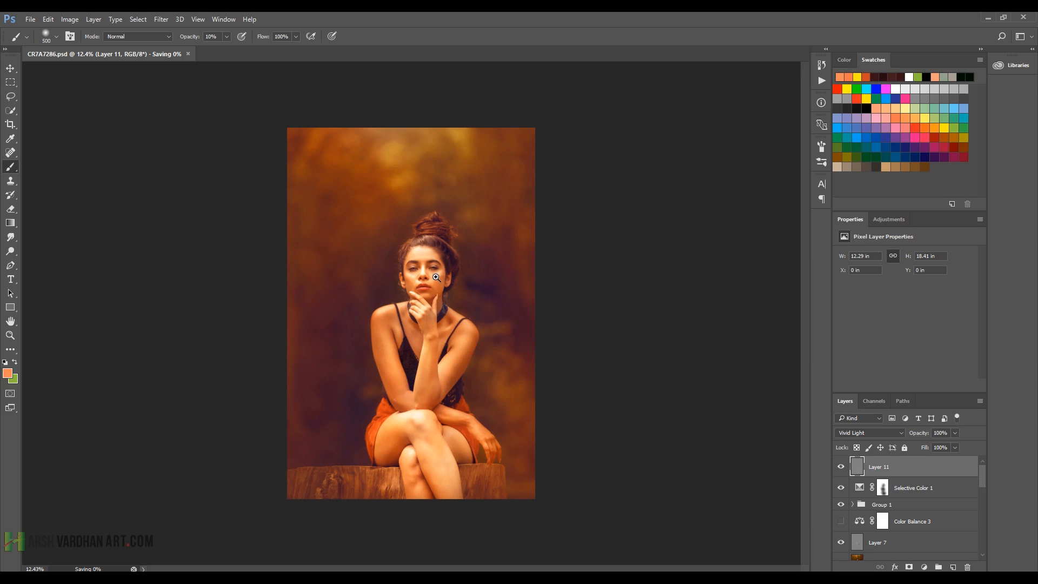
Step: Compare the sharpness of the face up close with Layer 11 hidden and shown
left_click(418, 275)
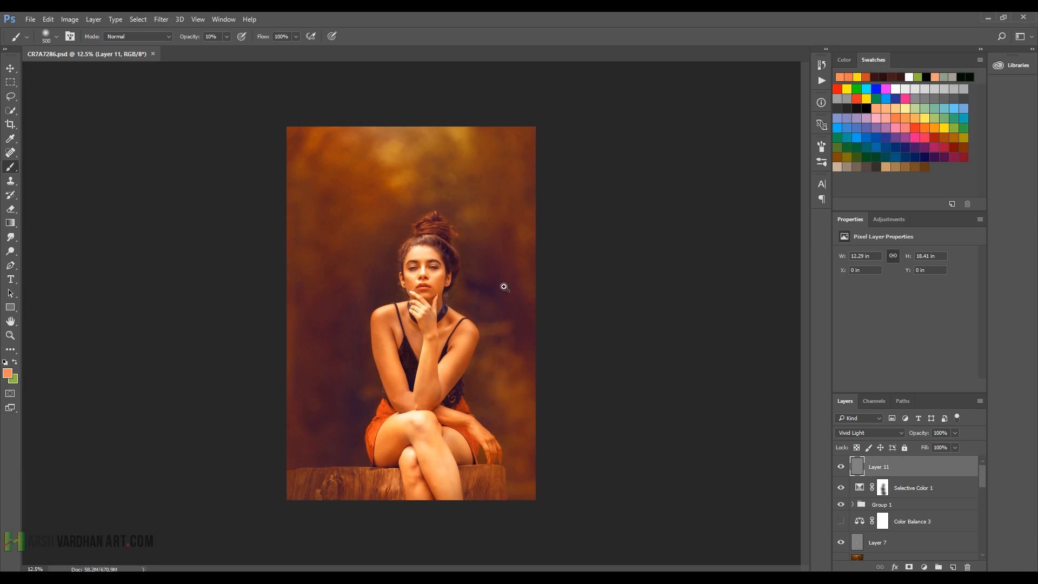
scroll(438, 272, "up", 8)
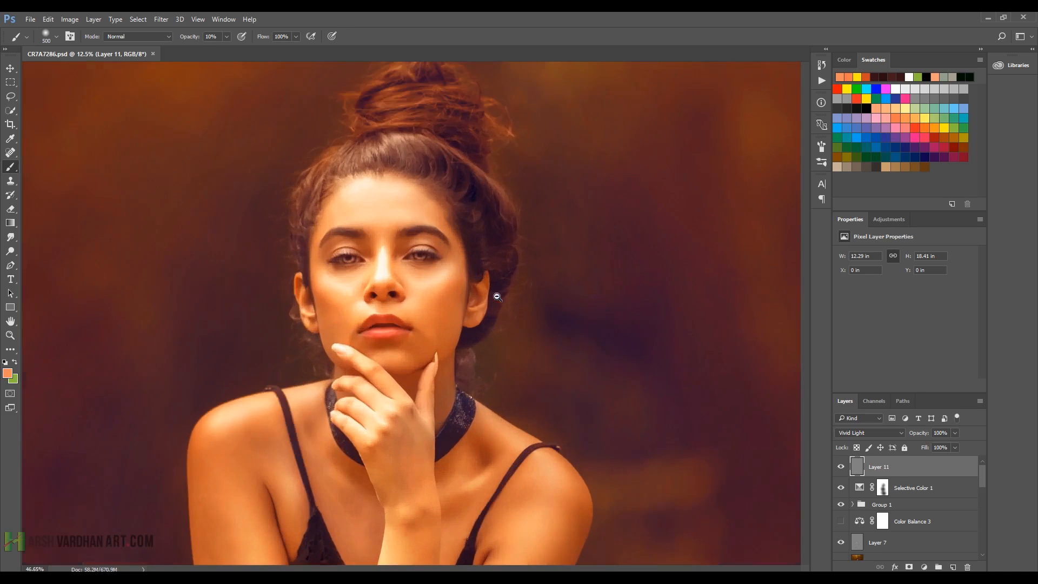
scroll(496, 297, "up", 3)
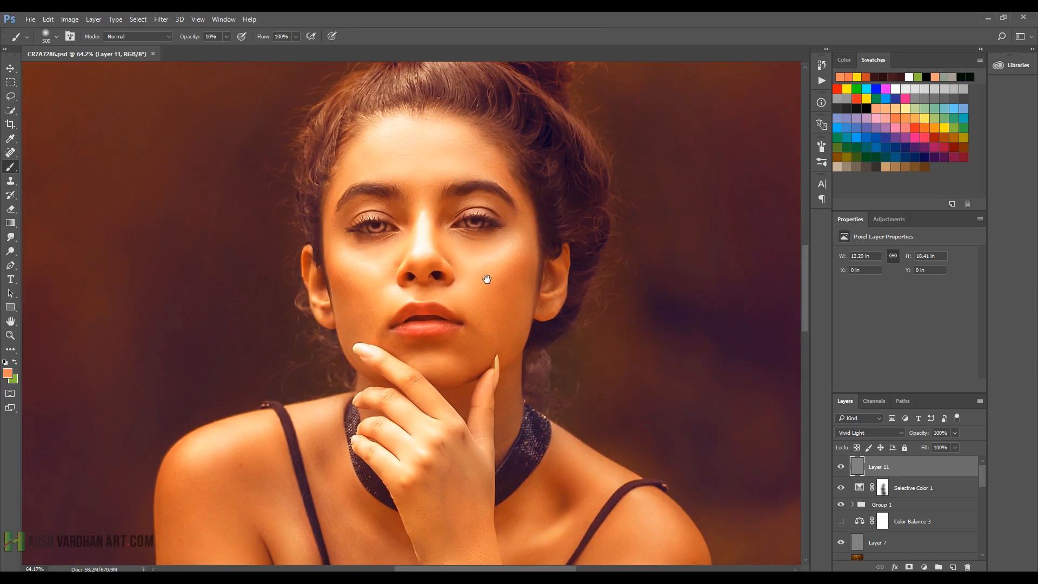
left_click(841, 468)
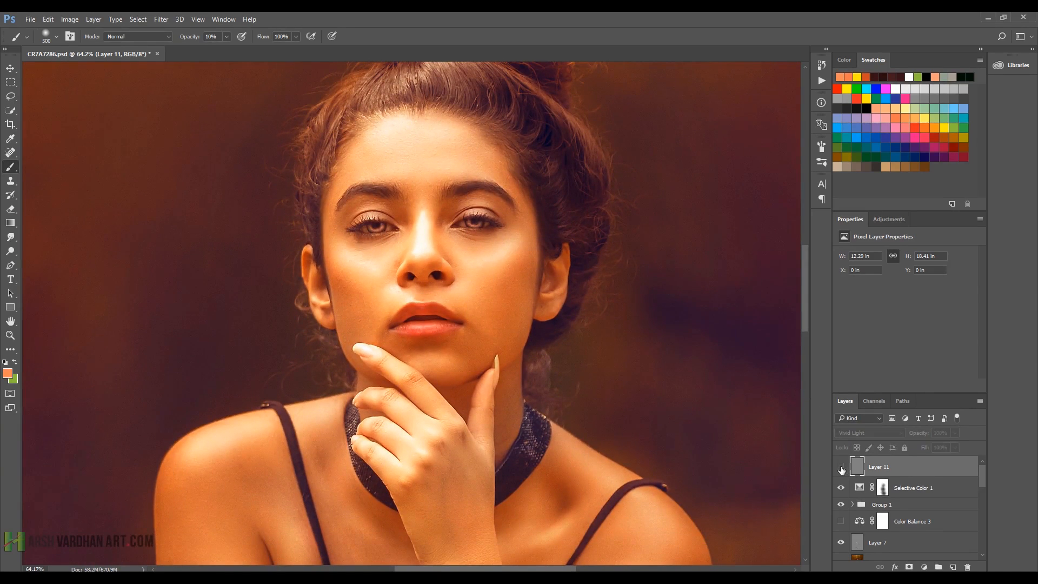
left_click(841, 469)
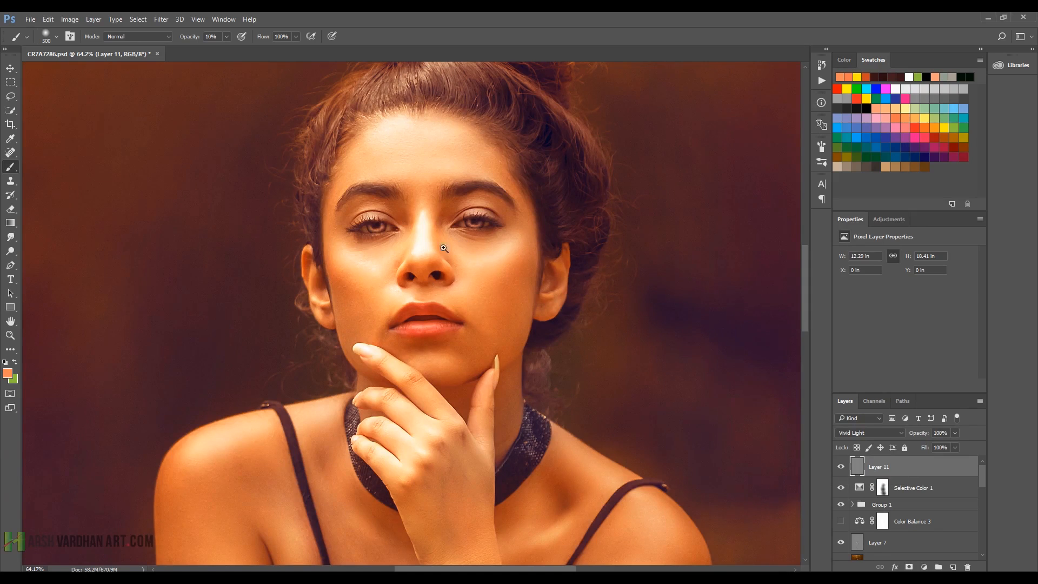
Step: Examine the sharpened detail in the hair, eyes, hand and shoulders up close
left_click_drag(444, 248, 620, 320)
left_click_drag(623, 228, 329, 378)
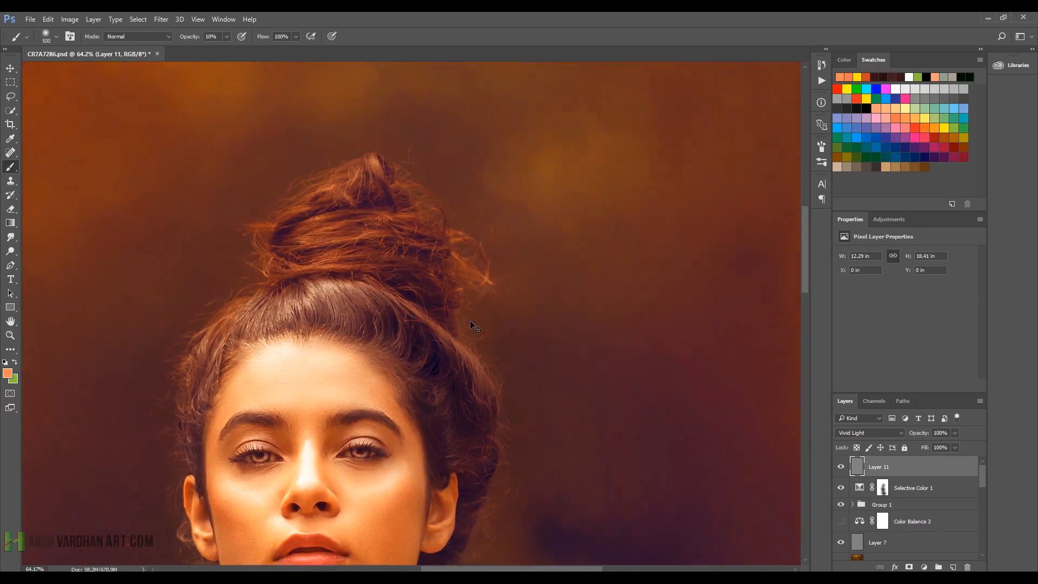
scroll(475, 324, "up", 2)
left_click_drag(480, 383, 543, 211)
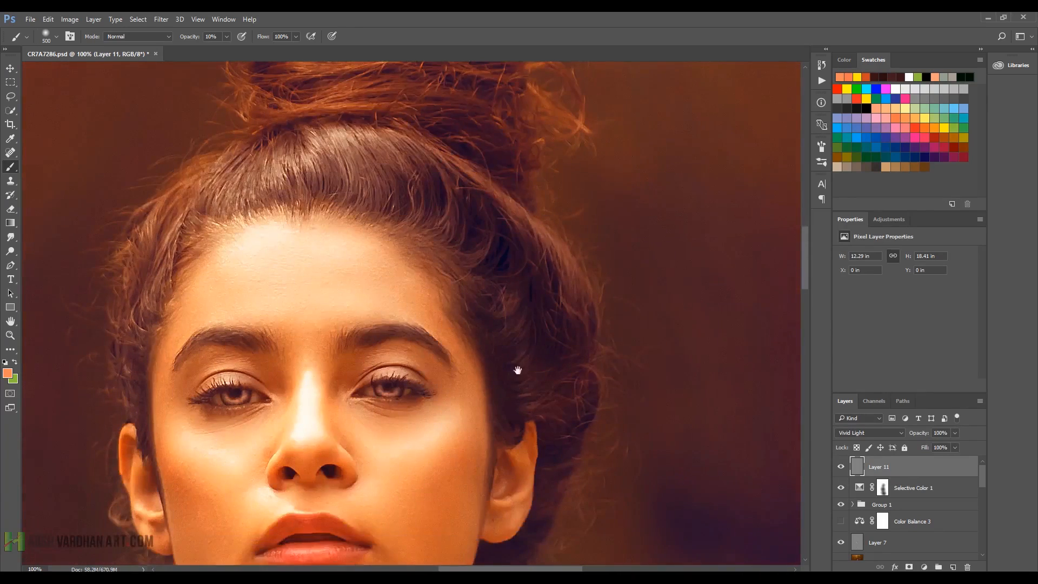
left_click_drag(517, 371, 567, 255)
left_click_drag(671, 385, 607, 295)
left_click_drag(577, 410, 607, 426)
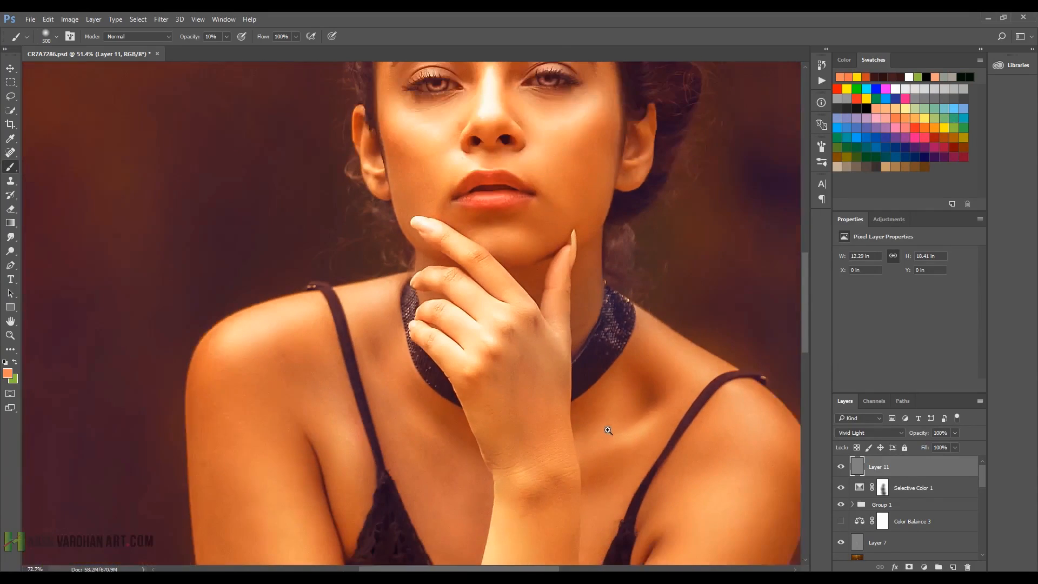
left_click_drag(562, 271, 560, 365)
left_click_drag(587, 331, 589, 331)
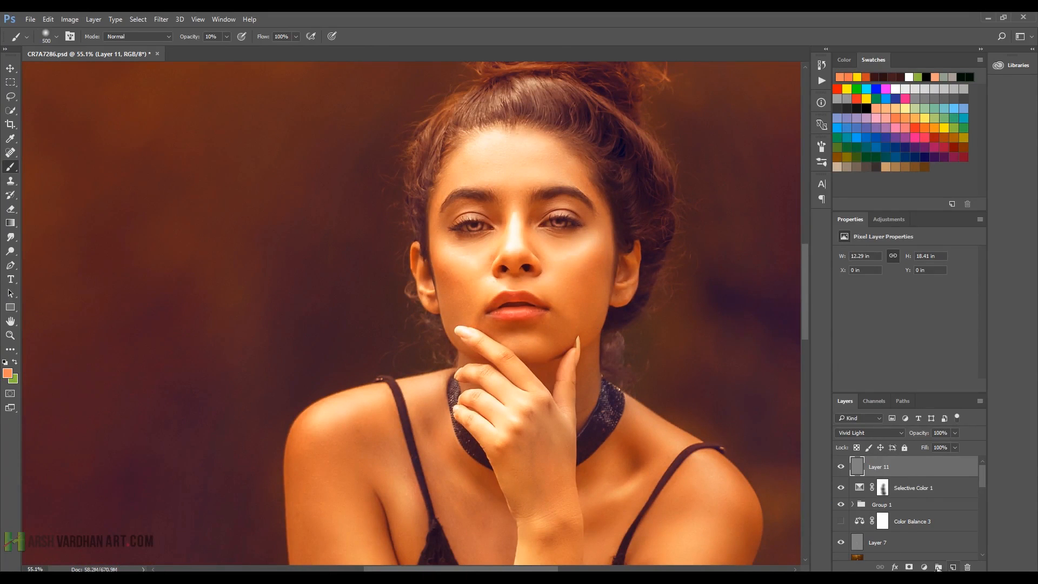
Step: Add a pale peach Solid Color fill layer above Layer 11 and invert its mask to black
left_click(924, 567)
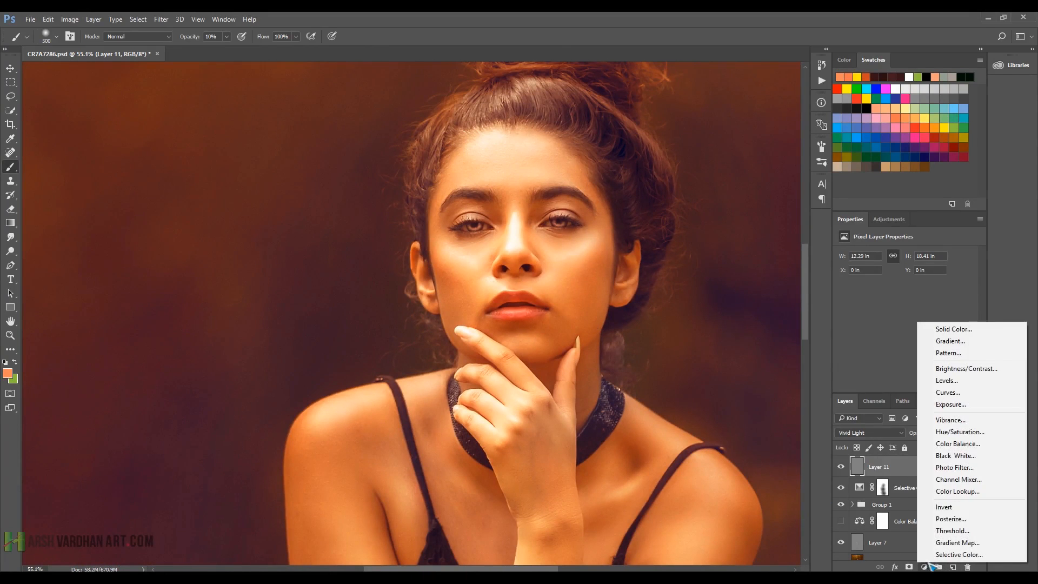
left_click(963, 331)
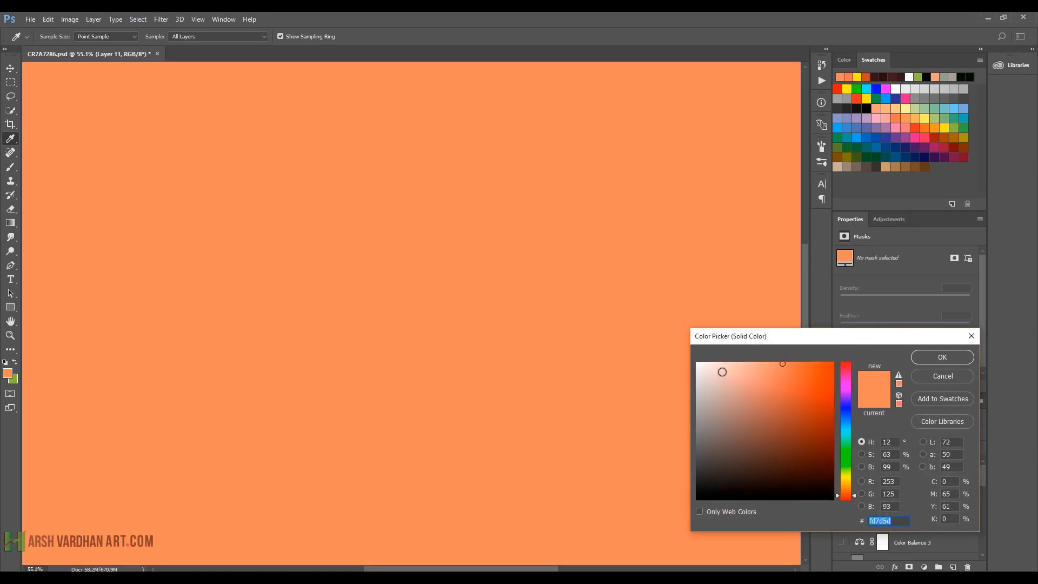
left_click_drag(782, 363, 698, 363)
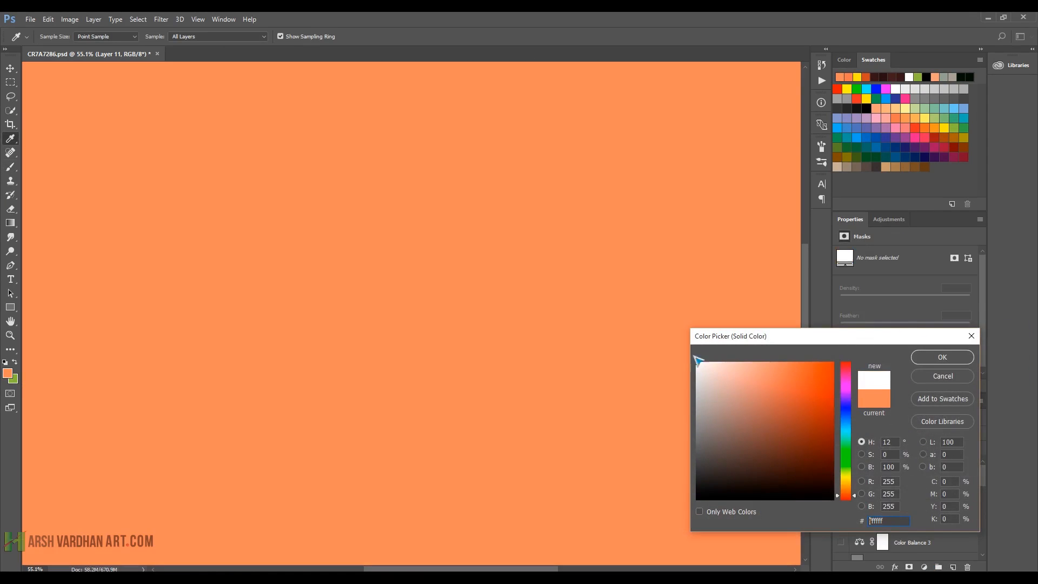
left_click(715, 367)
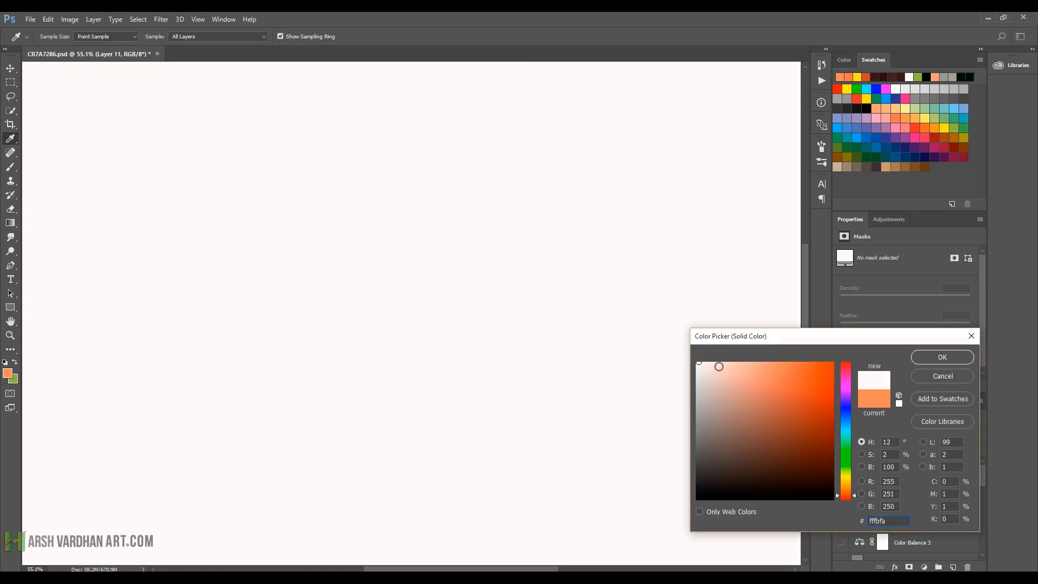
left_click(721, 364)
left_click(939, 358)
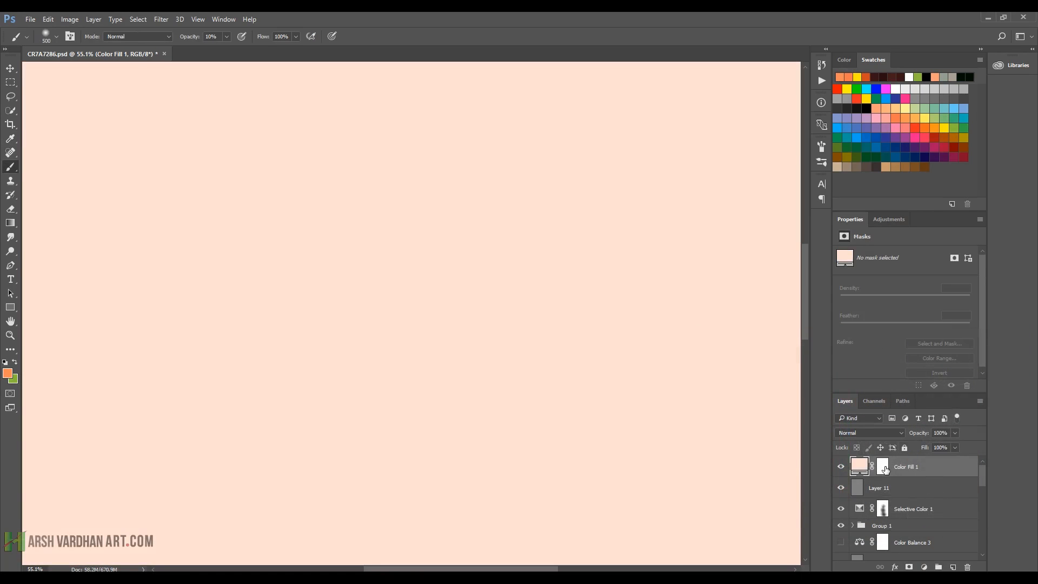
left_click(883, 468)
key("ctrl+i")
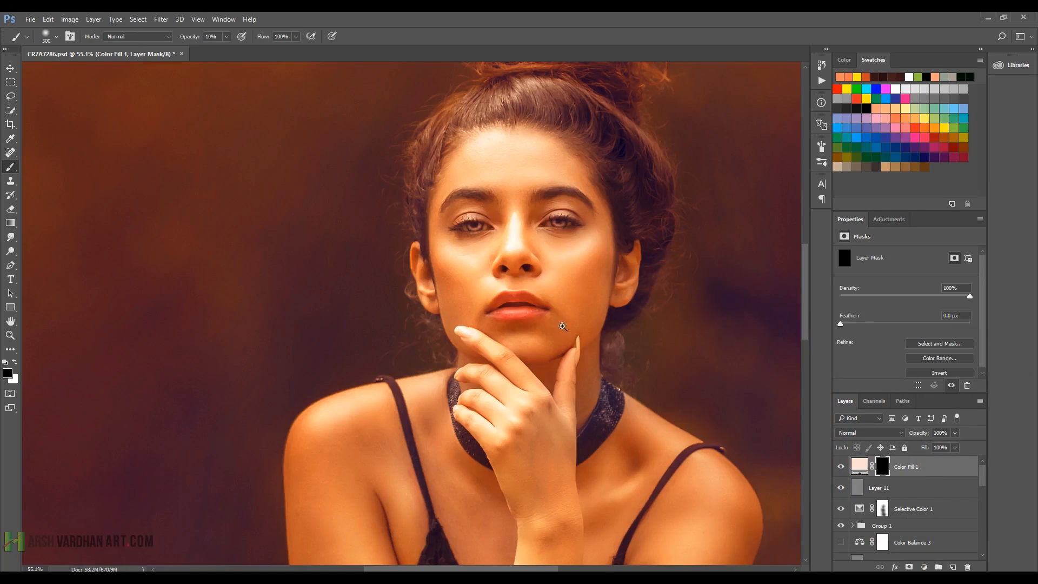
Step: Paint highlights on the lips in white on the Color Fill 1 mask, using a small soft round brush at 10% opacity
left_click_drag(547, 334, 563, 336)
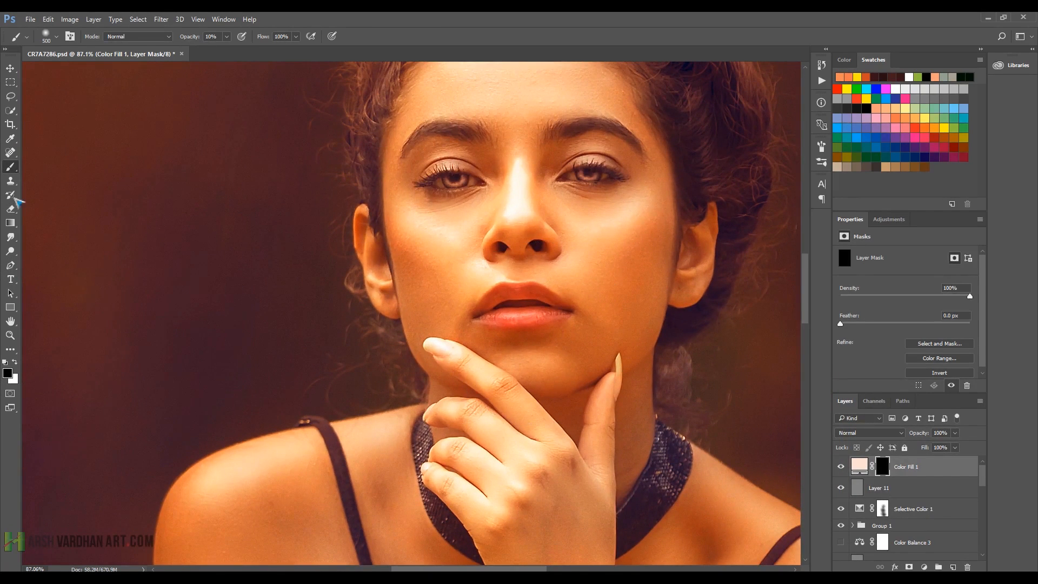
right_click(292, 199)
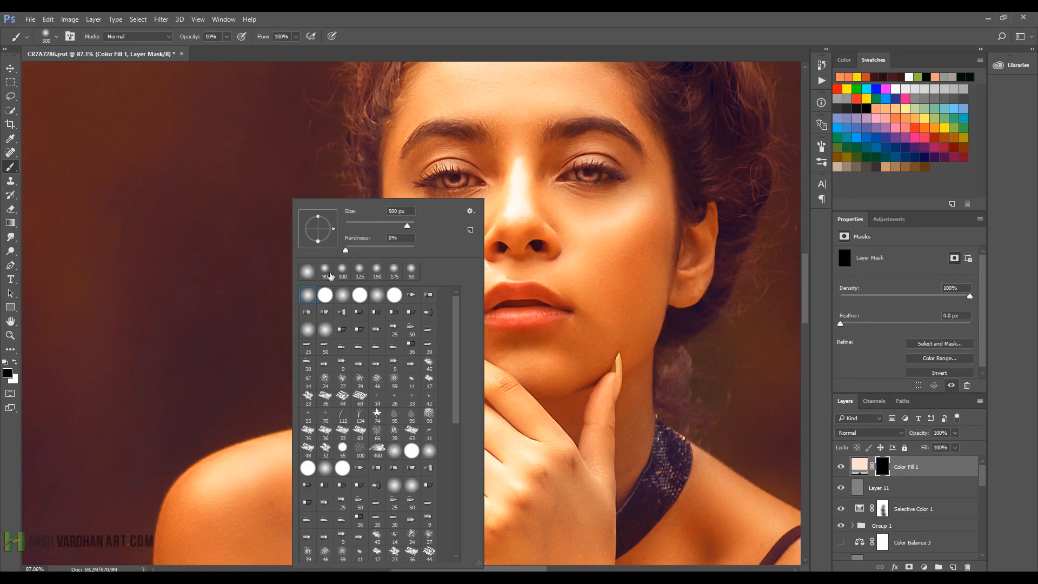
left_click(306, 302)
left_click(435, 16)
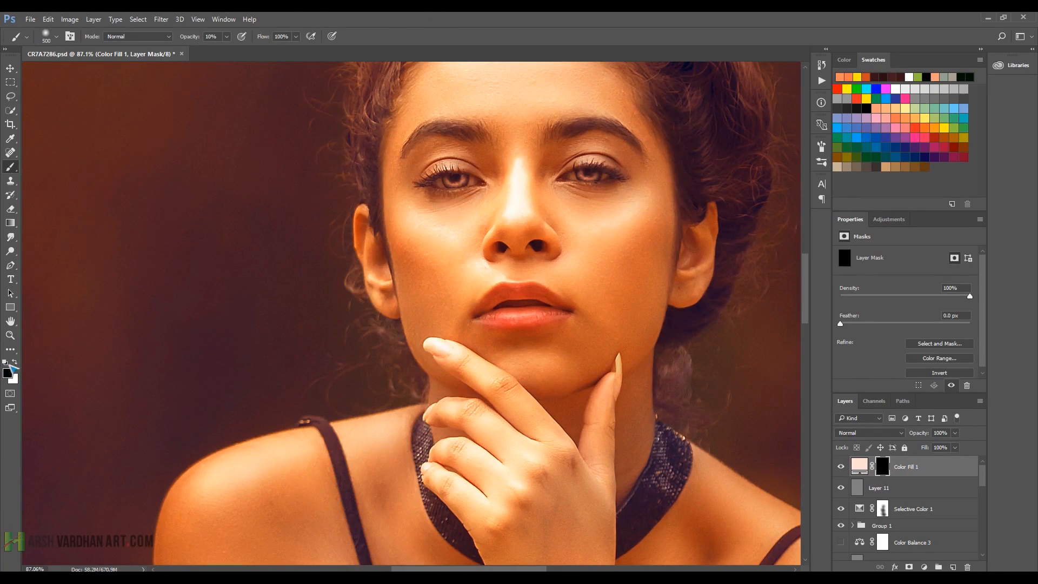
left_click(15, 362)
key("bracketleft")
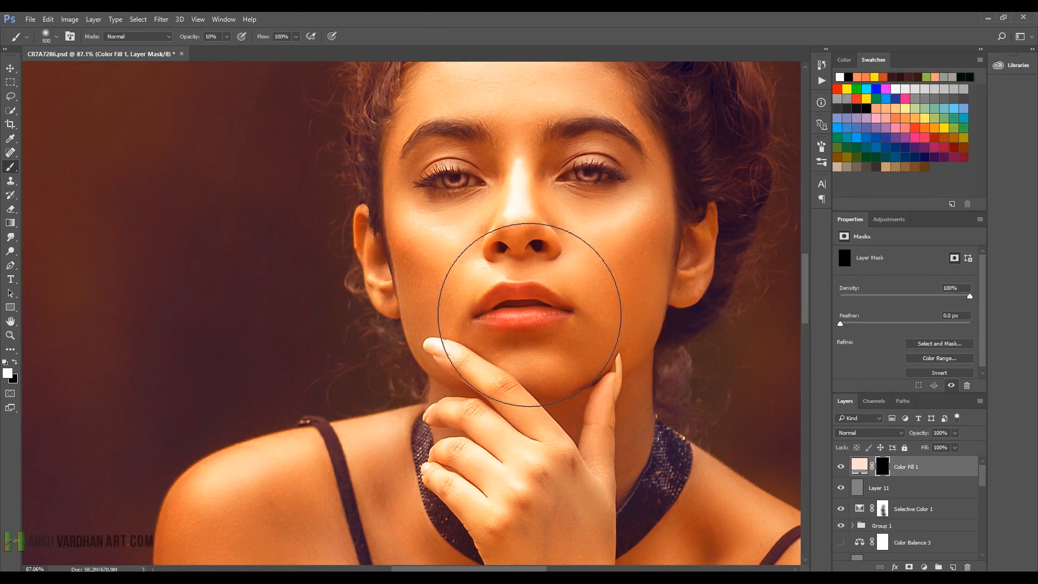
key("bracketleft")
key("bracketleft")
key("bracketleft")
key("bracketleft")
key("bracketleft")
key("bracketleft")
key("bracketleft")
key("bracketleft")
key("bracketleft")
key("bracketleft")
key("bracketleft")
key("bracketleft")
key("bracketleft")
key("bracketleft")
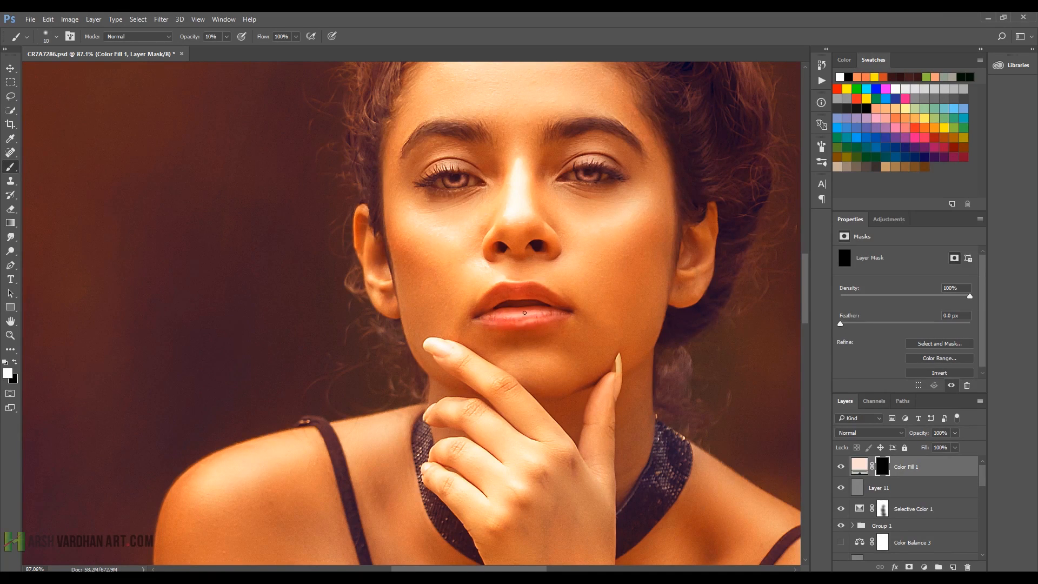
left_click_drag(506, 292, 519, 290)
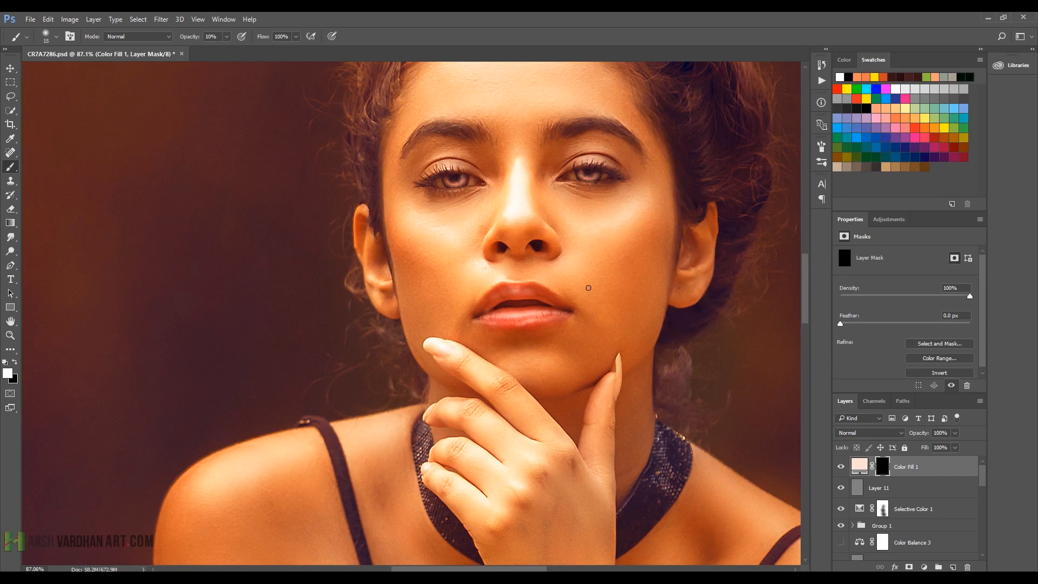
Step: Lower the opacity of the Color Fill 1 layer to 86%
scroll(529, 311, "down", 4)
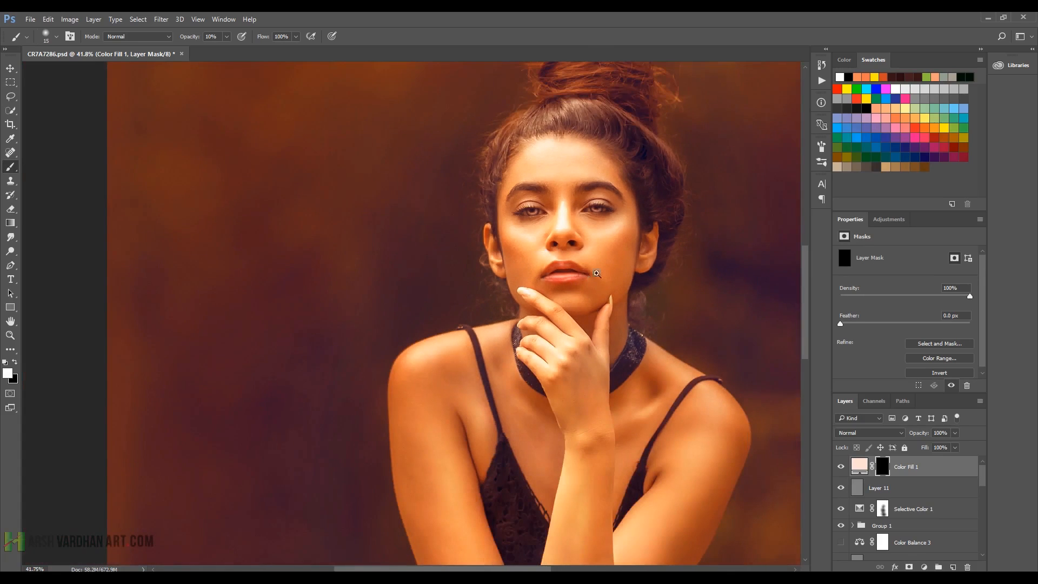
scroll(546, 253, "up", 3)
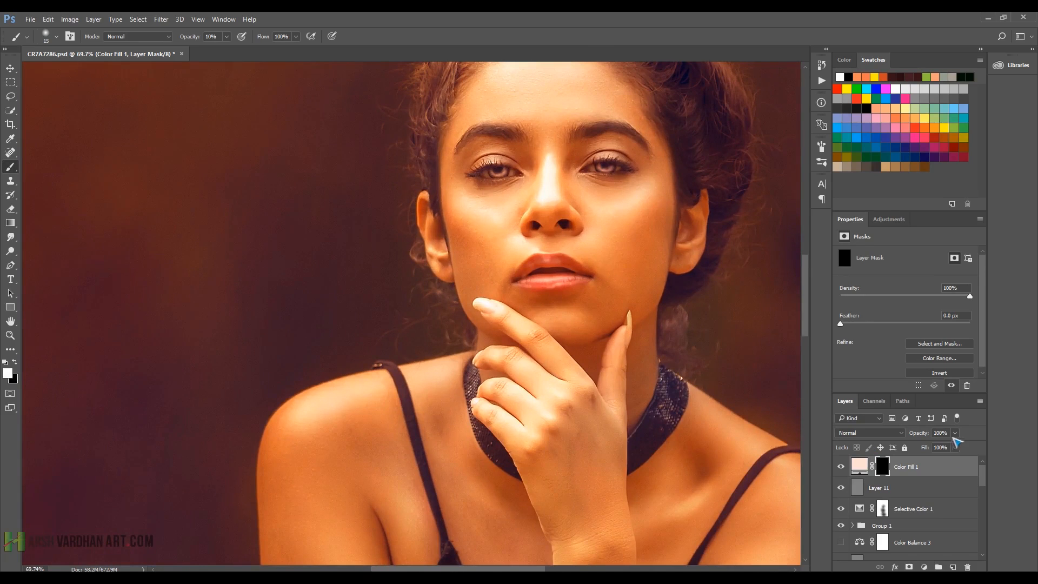
left_click(955, 433)
mouse_move(957, 445)
left_mouse_down()
mouse_move(936, 448)
mouse_move(947, 446)
left_mouse_up()
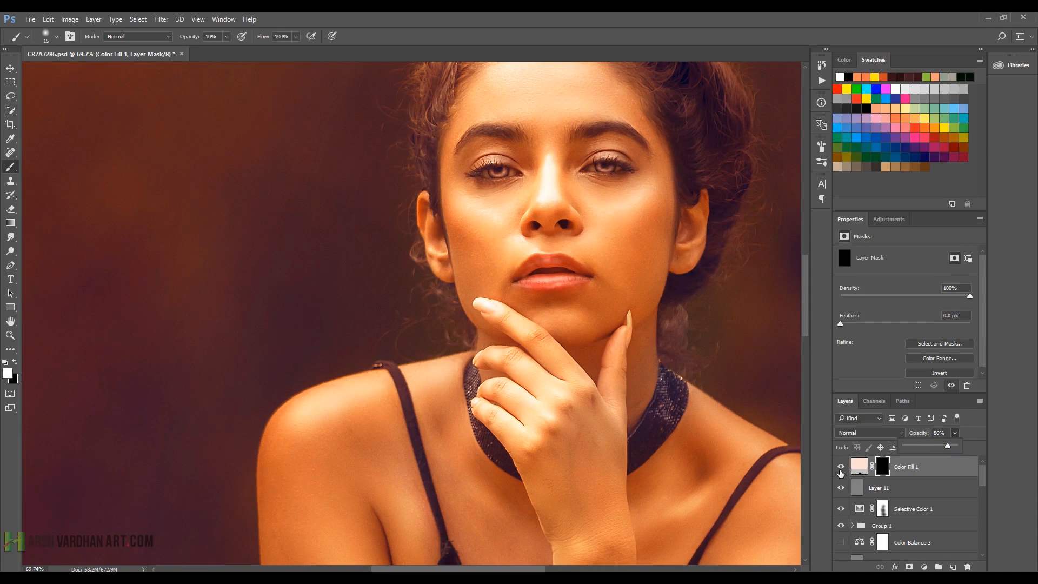
Step: Review the lip highlights within the whole portrait and save the document
scroll(575, 245, "down", 4)
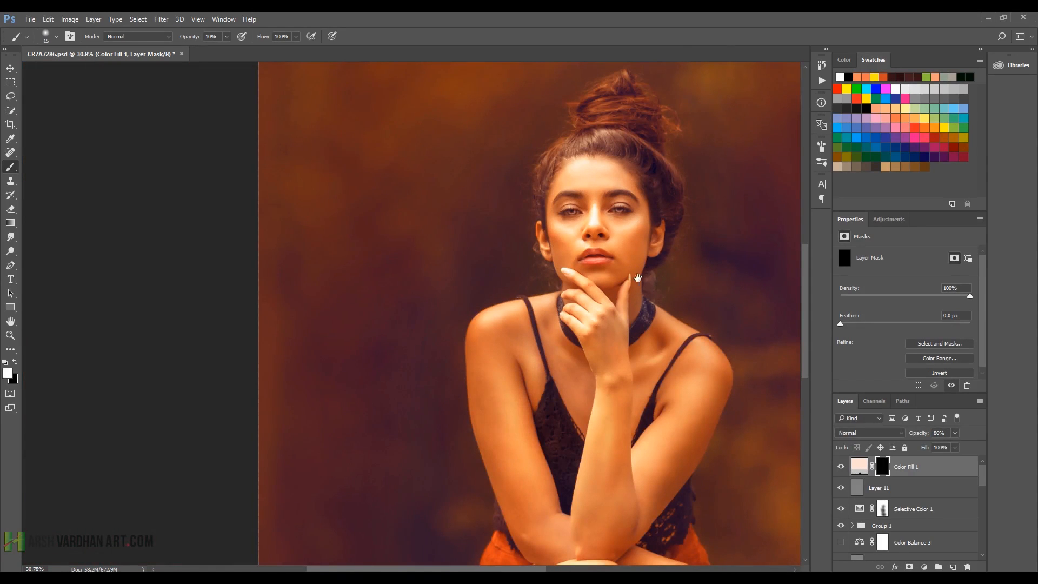
left_click_drag(636, 272, 557, 229)
left_click_drag(553, 170, 529, 189)
left_click_drag(472, 382, 478, 384)
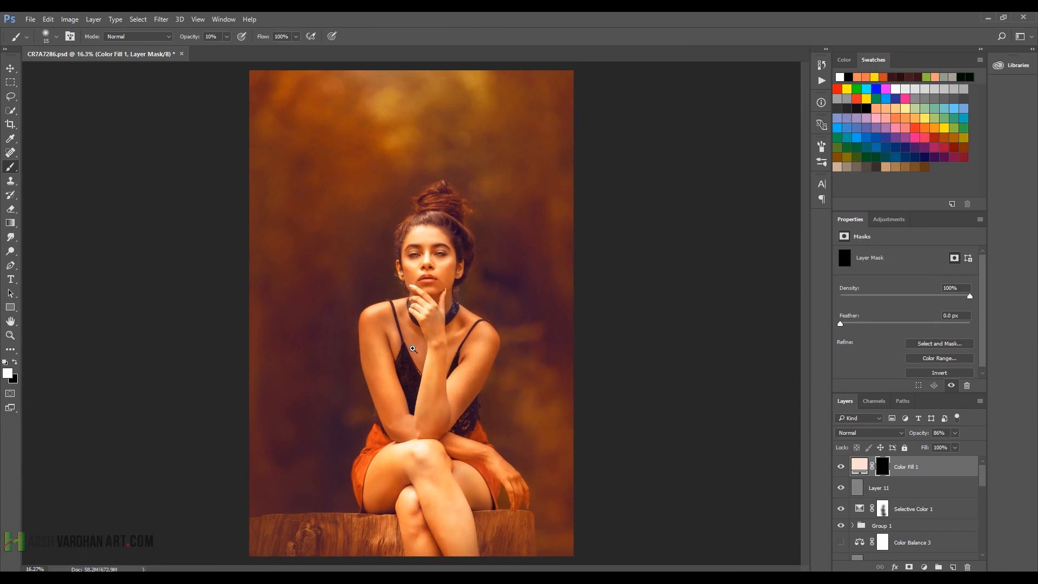
key("ctrl+s")
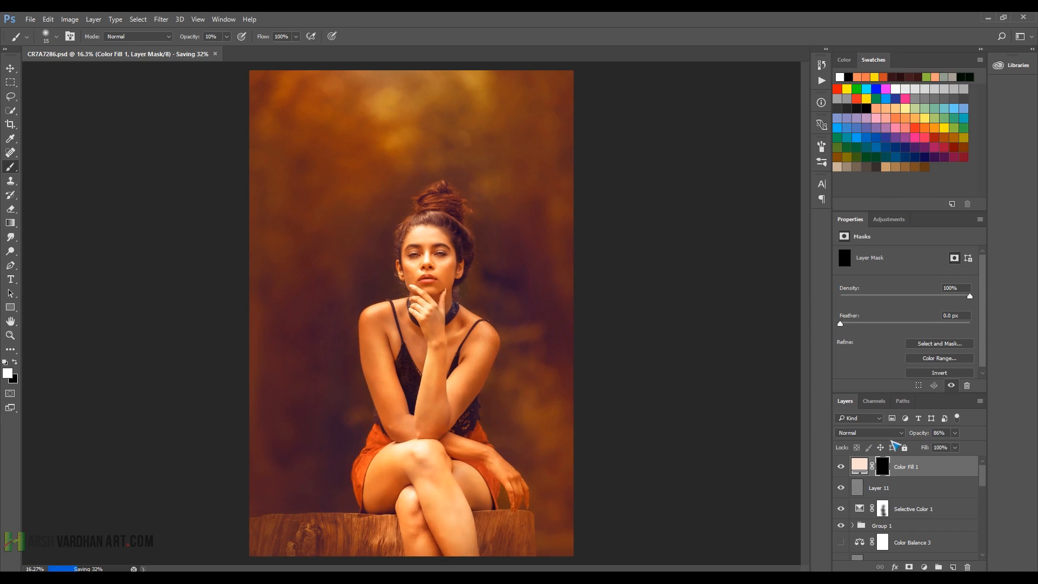
Step: Add a pale lilac (#ecc0ff) Solid Color fill layer above Color Fill 1 and set its blend mode to Soft Light
left_click(924, 567)
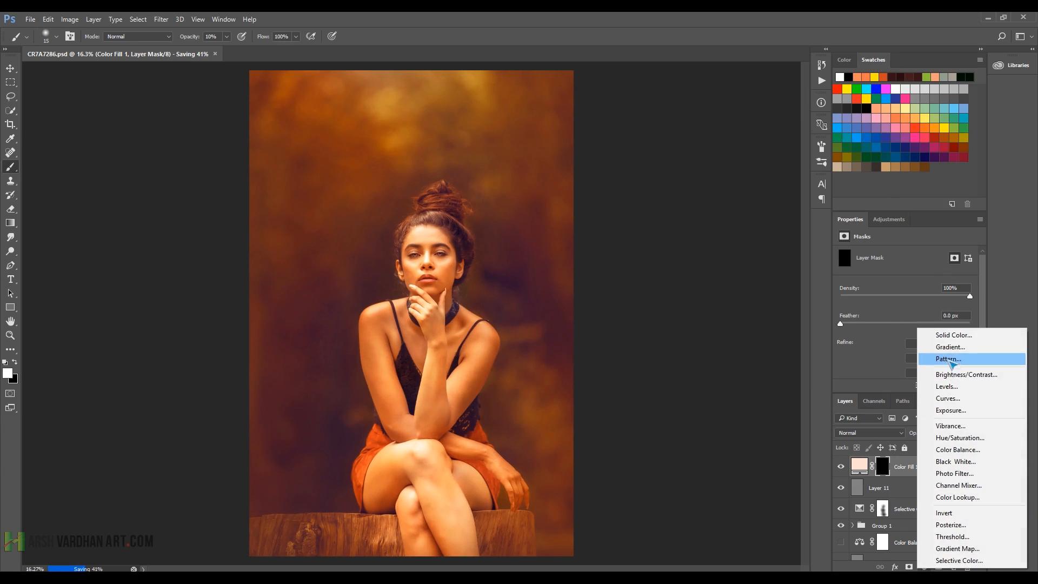
left_click(967, 335)
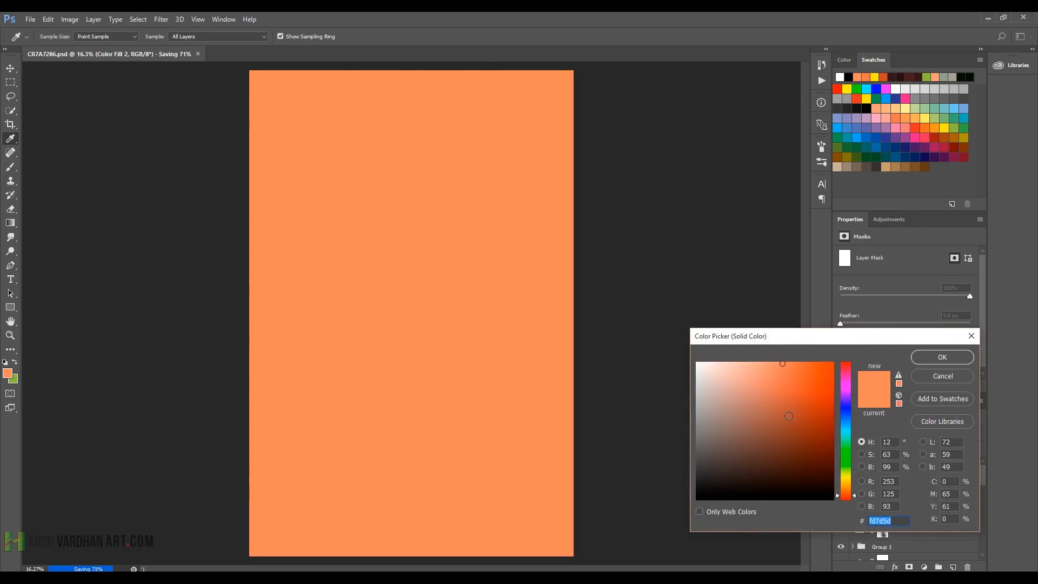
left_click(847, 394)
left_click_drag(783, 364, 731, 371)
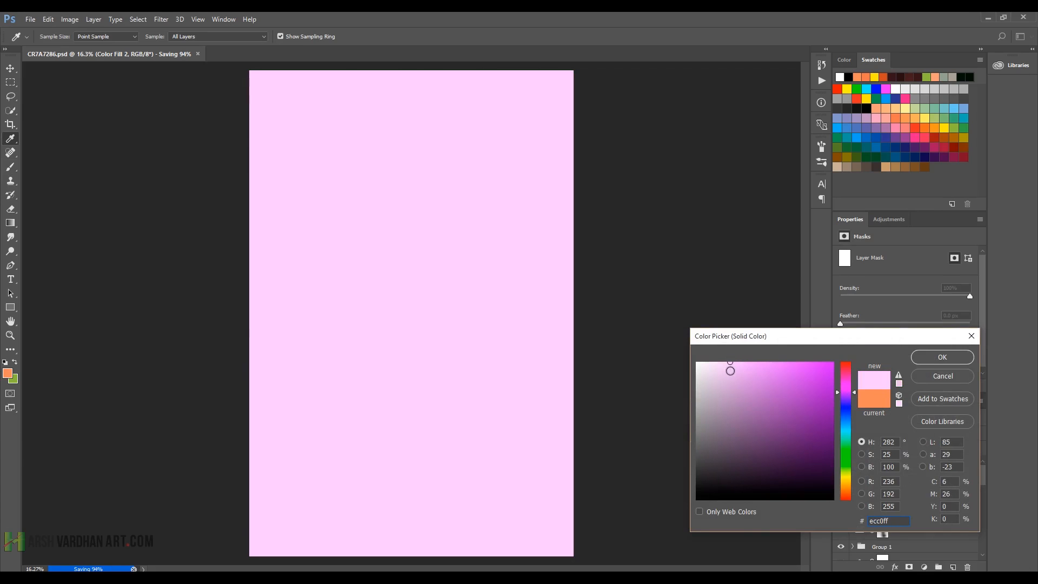
left_click(930, 358)
left_click(890, 434)
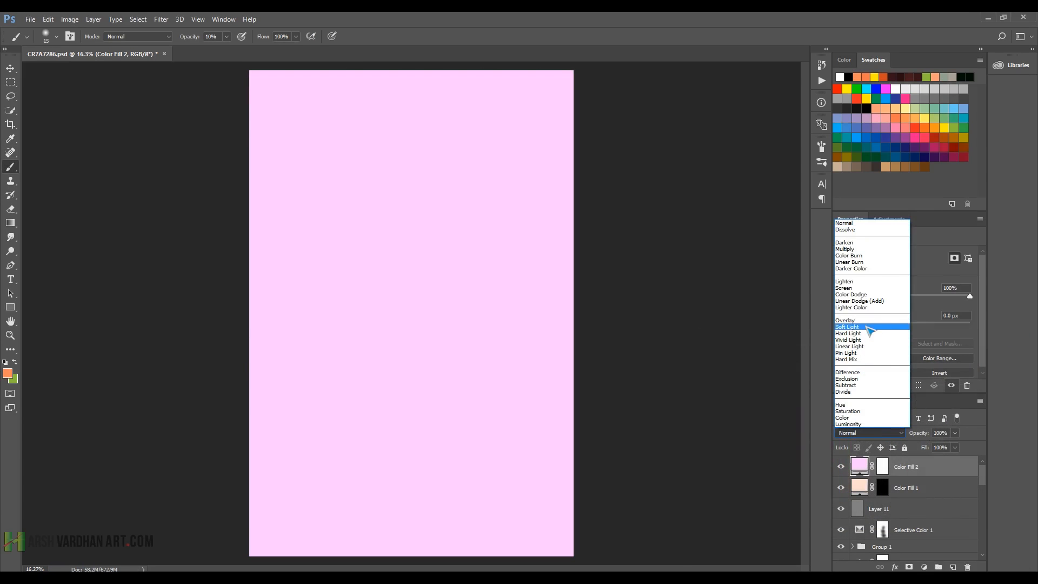
left_click(868, 327)
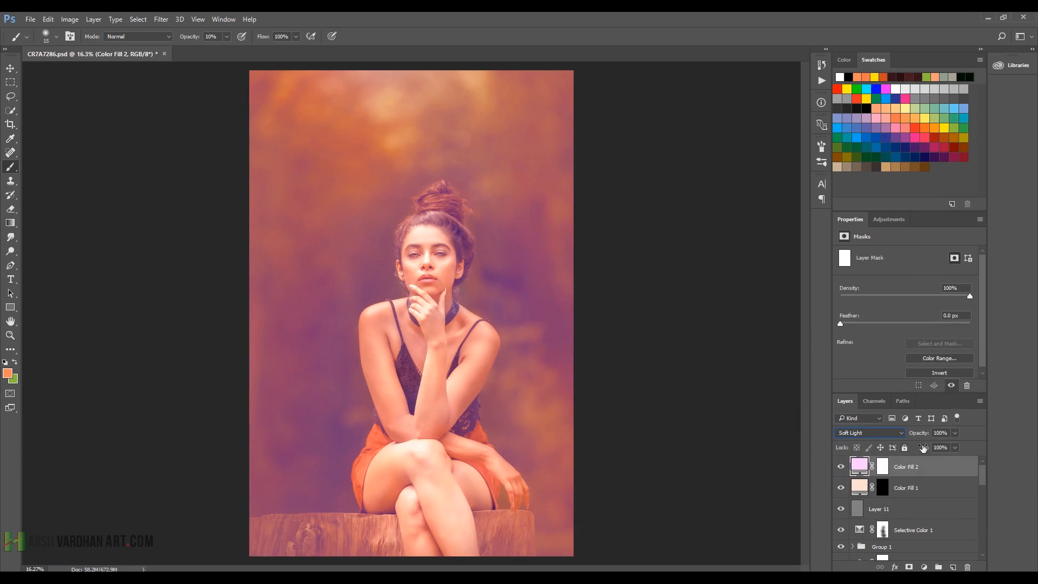
Step: Reduce the Color Fill 2 layer's opacity to 12% and compare the photo with the layer hidden and shown
left_click(955, 433)
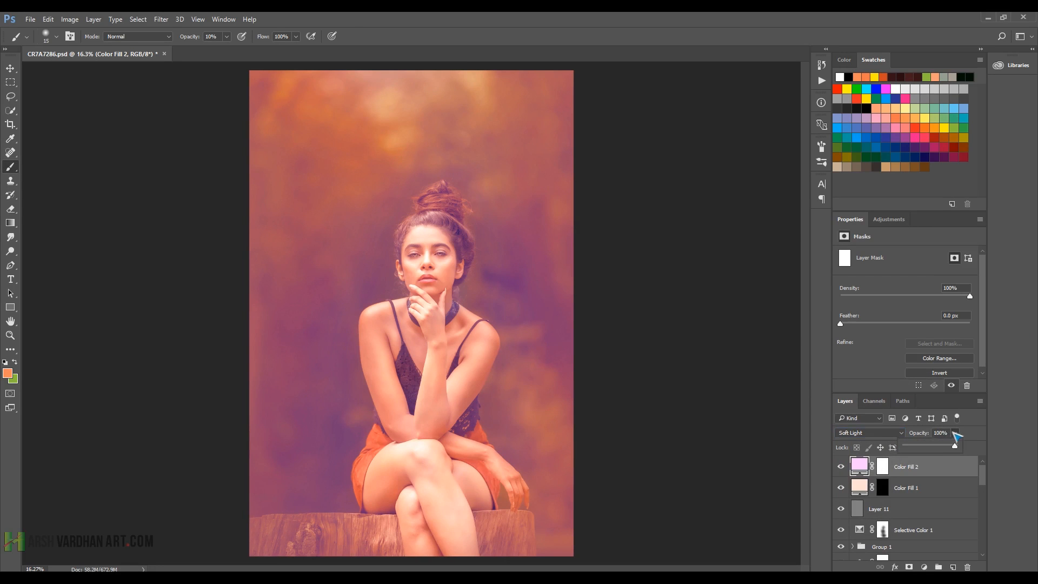
left_click(917, 447)
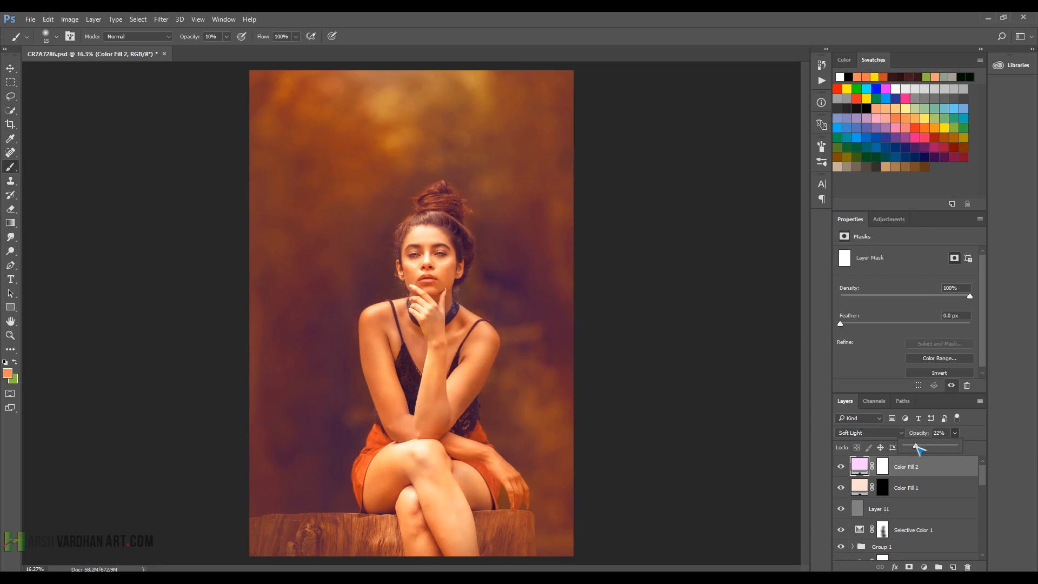
left_click_drag(917, 445, 913, 445)
left_click(841, 467)
left_click(842, 467)
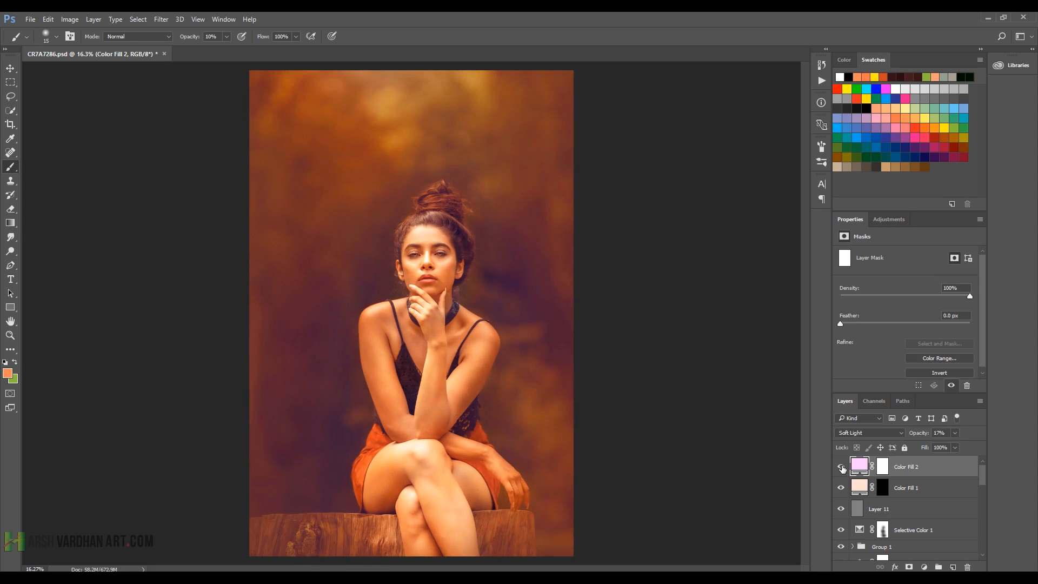
left_click(955, 432)
left_click(842, 467)
left_click(841, 467)
Step: Change the Color Fill 2 color to a stronger pink, #e37bf2, and compare the photo with the layer hidden and shown
double_click(859, 463)
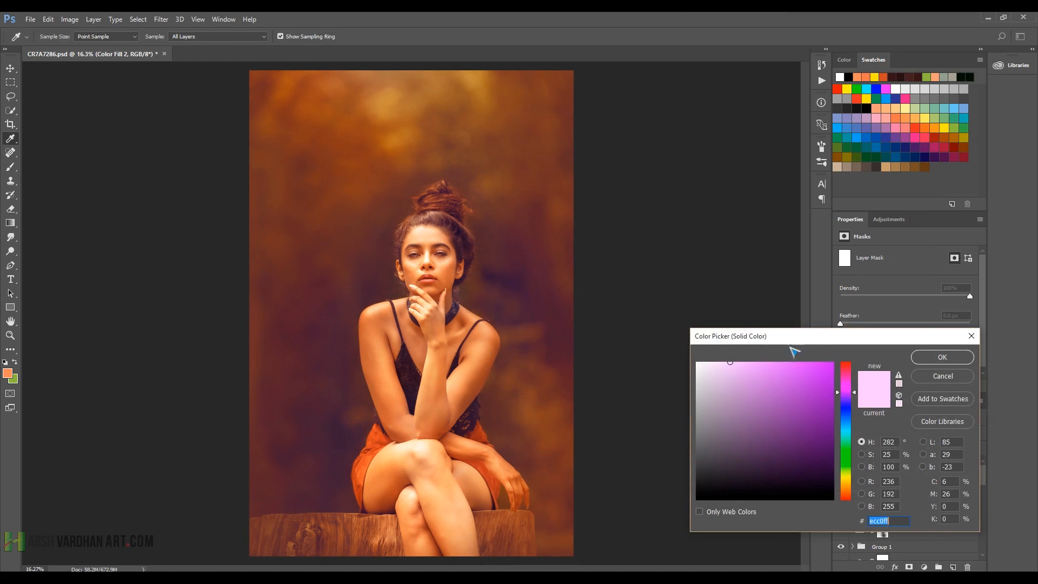
left_click_drag(795, 338, 806, 291)
left_click_drag(865, 344, 859, 403)
left_click(860, 369)
left_click_drag(860, 352, 862, 341)
mouse_move(748, 315)
left_mouse_down()
mouse_move(748, 334)
mouse_move(793, 333)
mouse_move(776, 377)
mouse_move(794, 362)
mouse_move(753, 322)
mouse_move(774, 321)
left_mouse_up()
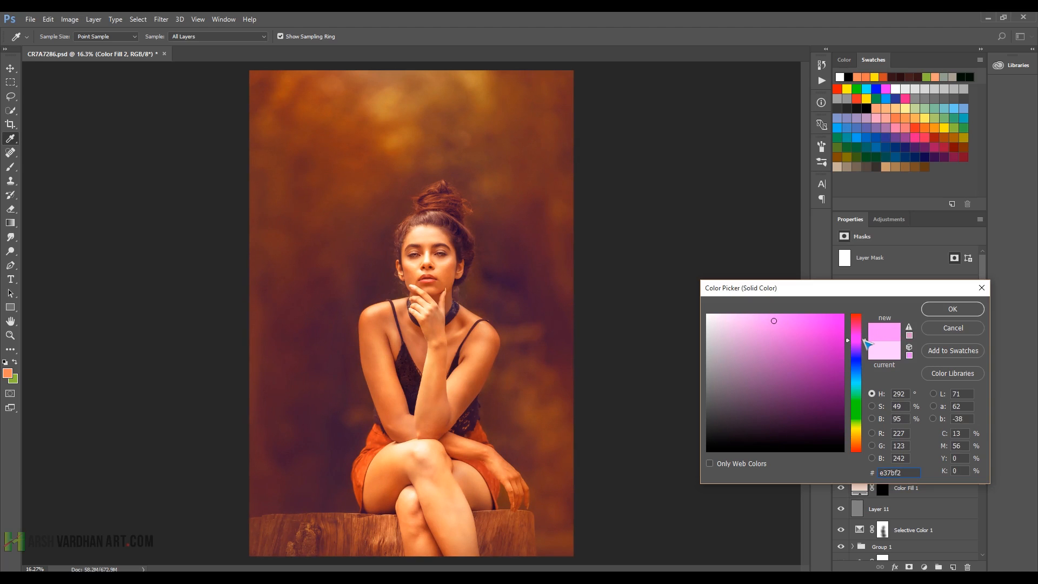
left_click(952, 309)
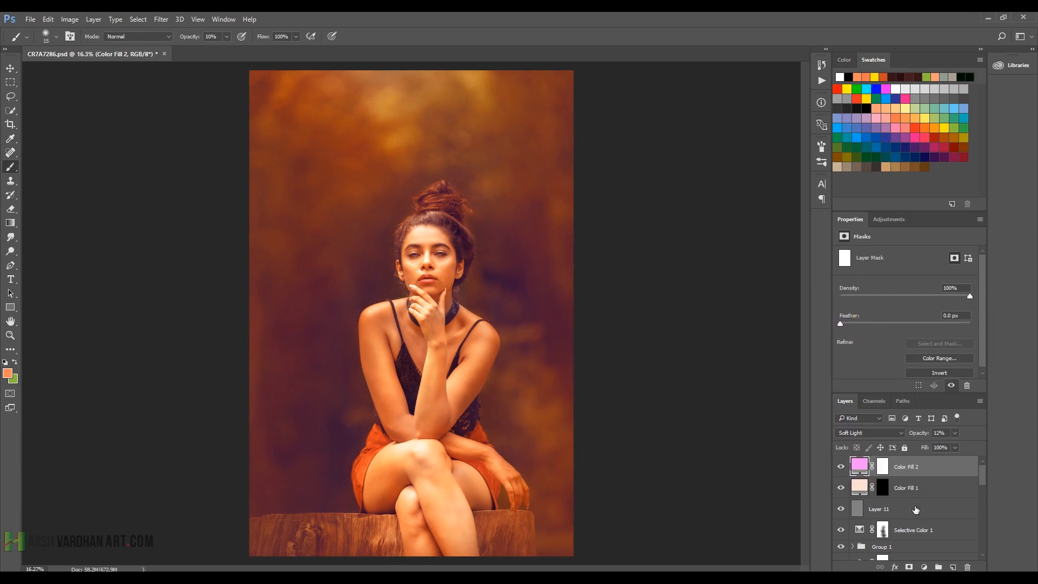
left_click(841, 467)
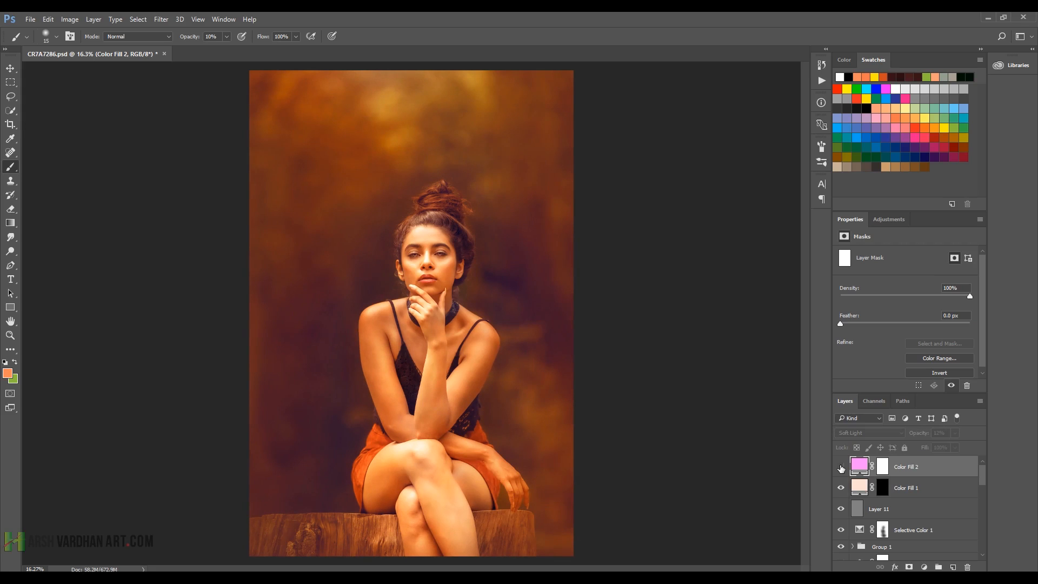
left_click(841, 468)
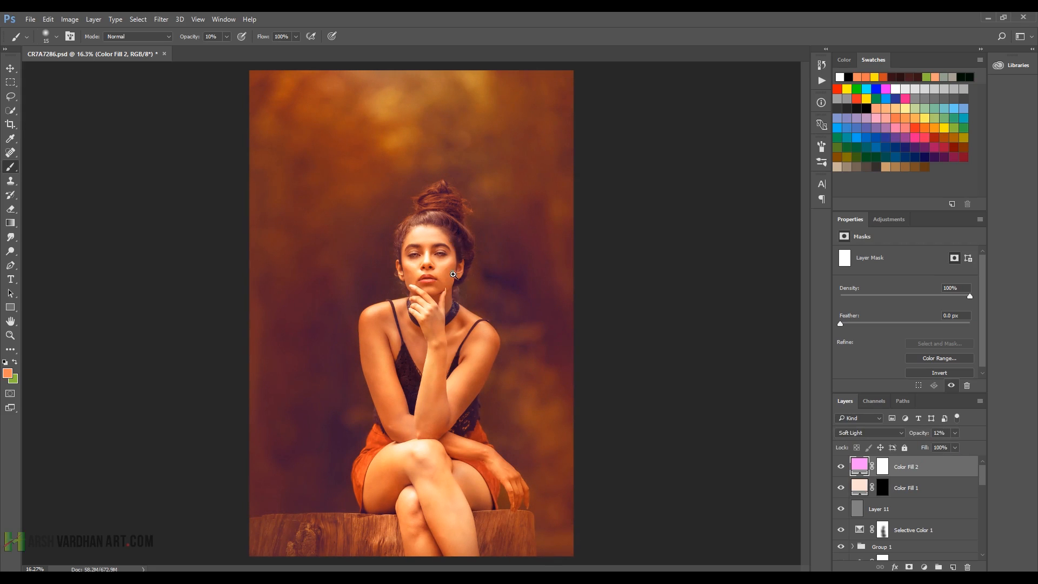
mouse_move(464, 284)
left_mouse_down()
mouse_move(449, 284)
mouse_move(476, 301)
left_mouse_up()
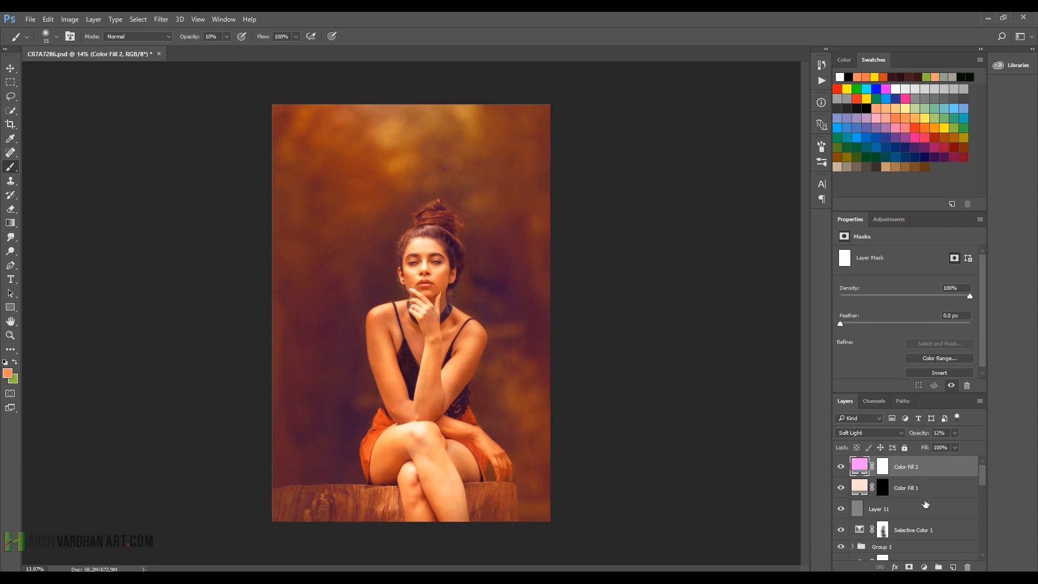
Step: Add a new layer above Color Fill 2 and paint white haze across the top of the photo with a soft 1900 px brush at 10% opacity
left_click(954, 567)
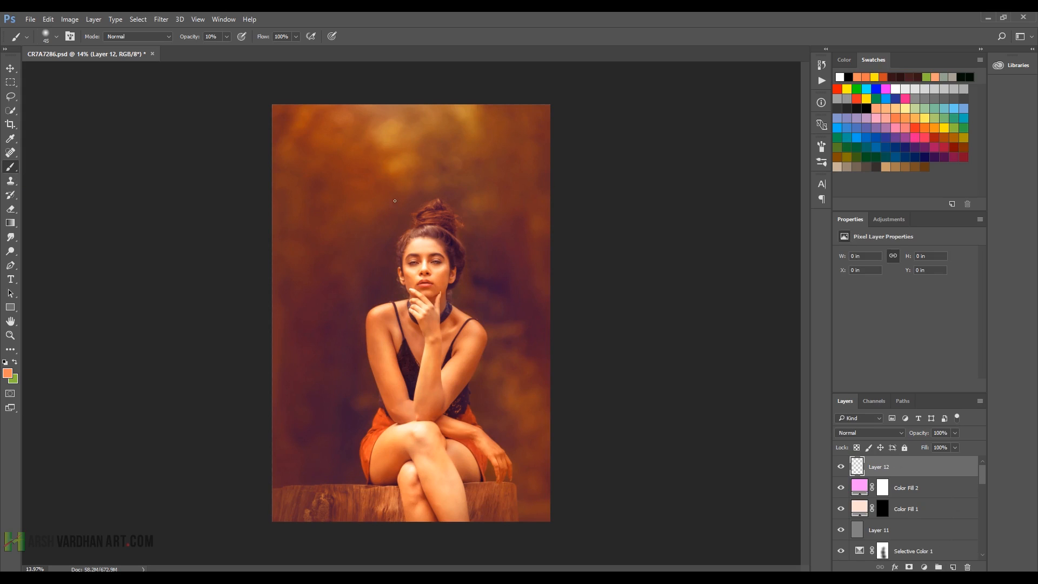
key("bracketright")
key("bracketright")
key("bracketright")
key("bracketright")
key("bracketright")
key("bracketright")
key("bracketright")
key("bracketright")
key("bracketright")
key("bracketright")
key("bracketright")
key("bracketright")
key("bracketright")
key("bracketright")
key("bracketright")
key("bracketright")
key("bracketright")
key("bracketright")
key("bracketright")
key("bracketright")
key("d")
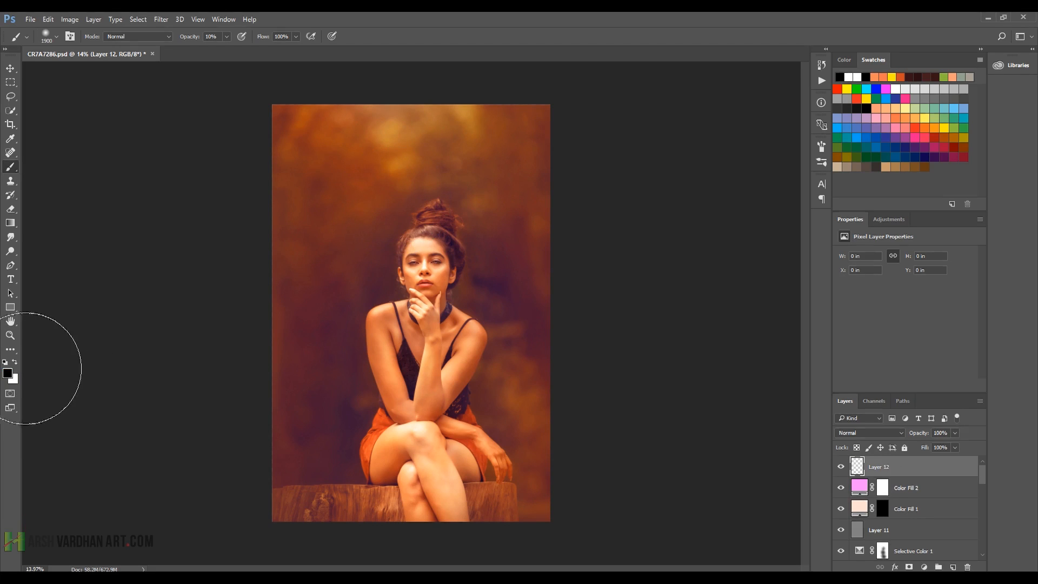
left_click(15, 363)
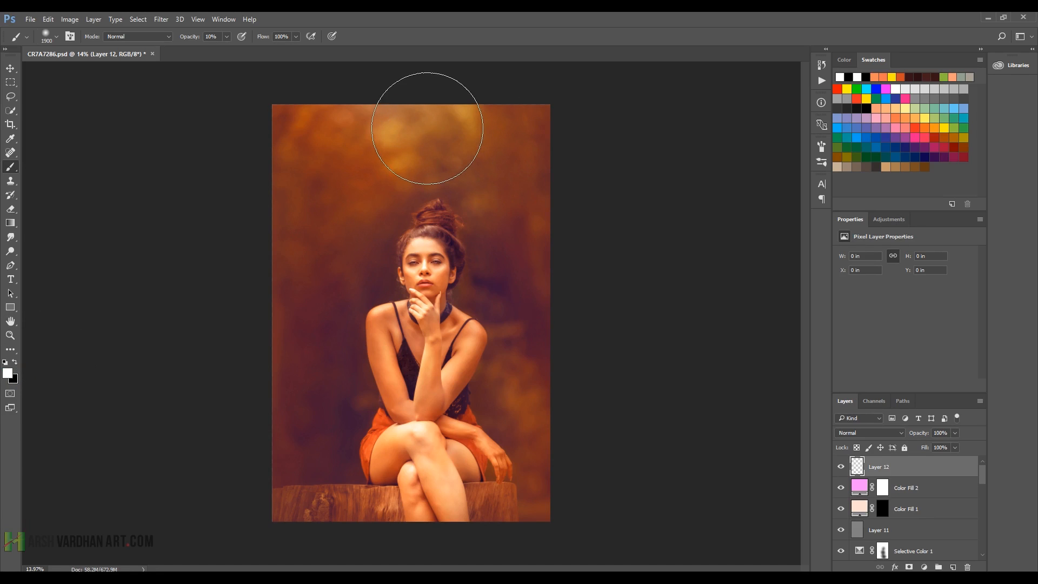
left_click_drag(427, 128, 276, 117)
mouse_move(533, 138)
left_mouse_down()
mouse_move(466, 136)
mouse_move(429, 183)
mouse_move(402, 183)
mouse_move(413, 184)
mouse_move(406, 128)
mouse_move(287, 108)
left_mouse_up()
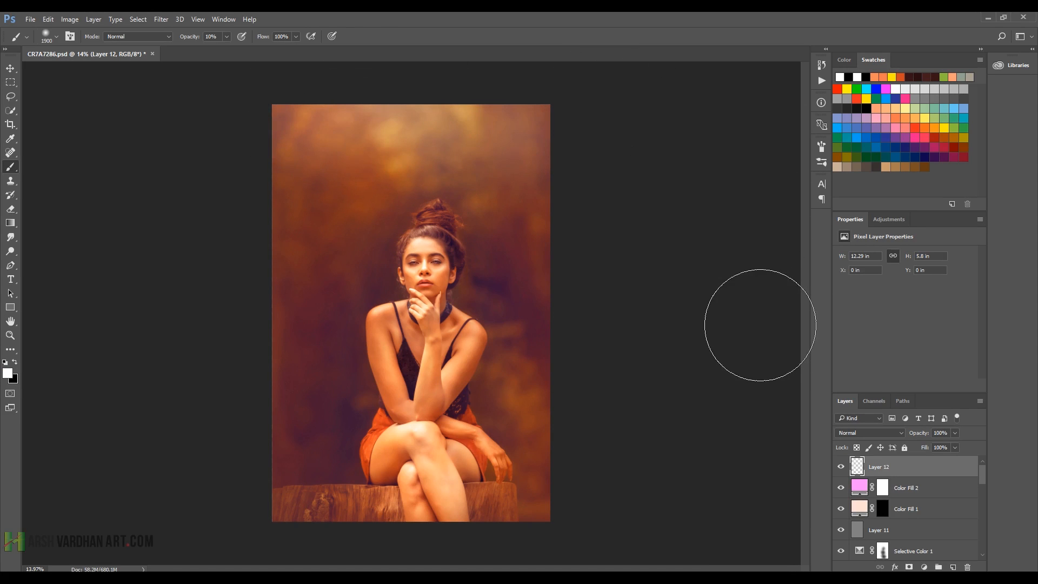
Step: Stretch the painted haze on Layer 12 downward to 144.40% height and move it up slightly past the canvas's top edge
key("ctrl+t")
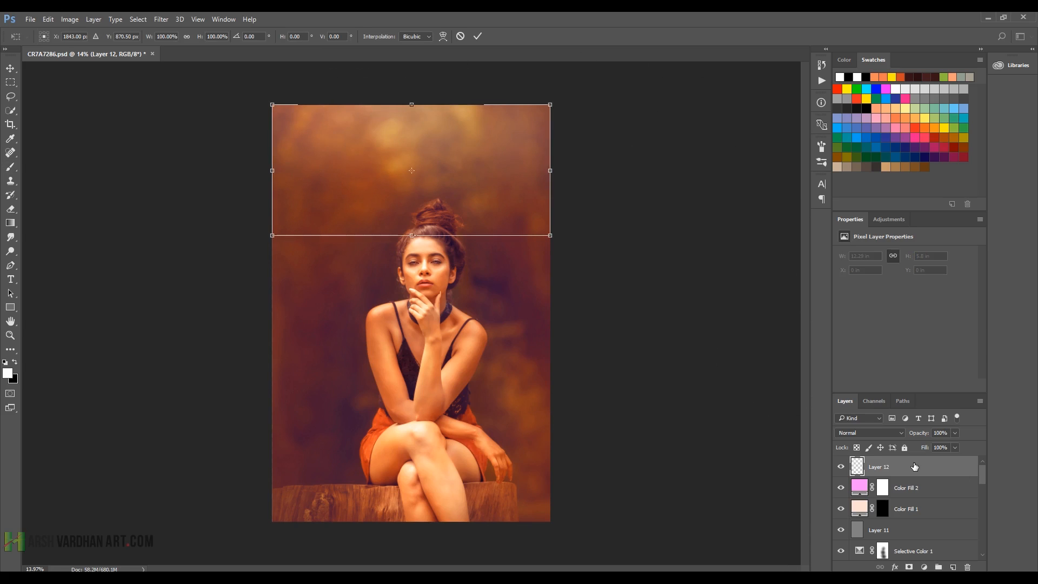
left_click_drag(413, 236, 412, 294)
mouse_move(464, 211)
left_mouse_down()
mouse_move(466, 190)
mouse_move(462, 206)
left_mouse_up()
key("Return")
key("b")
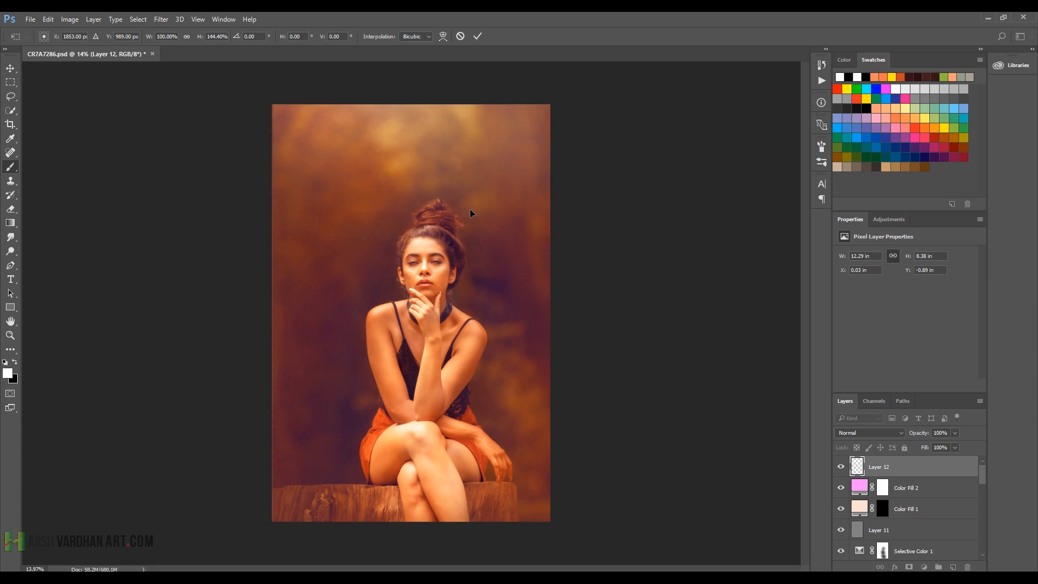
Step: Compare the photo with Layer 12 hidden and shown, and save the document
left_click(841, 467)
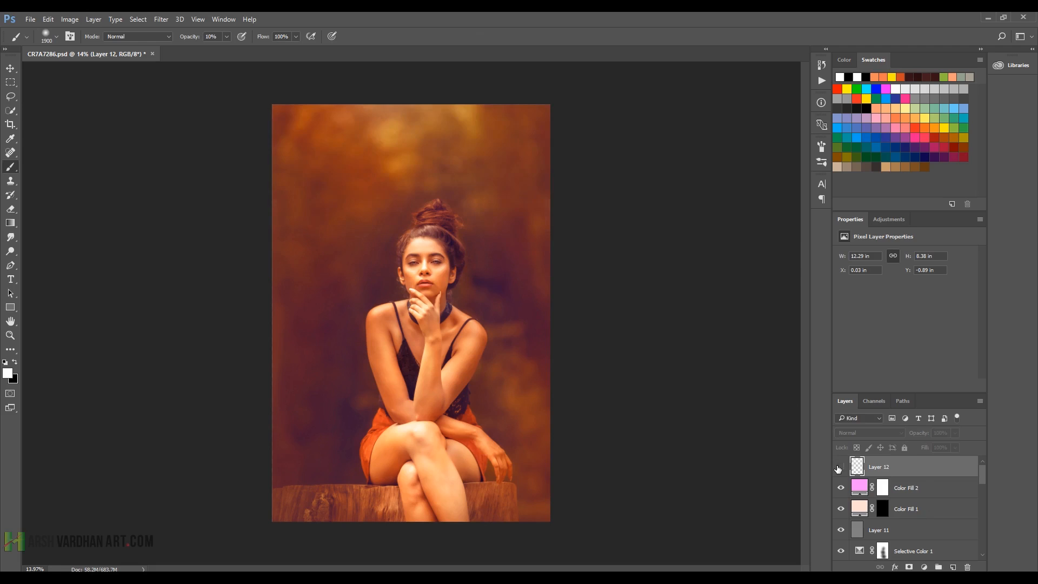
left_click(839, 468)
key("ctrl+s")
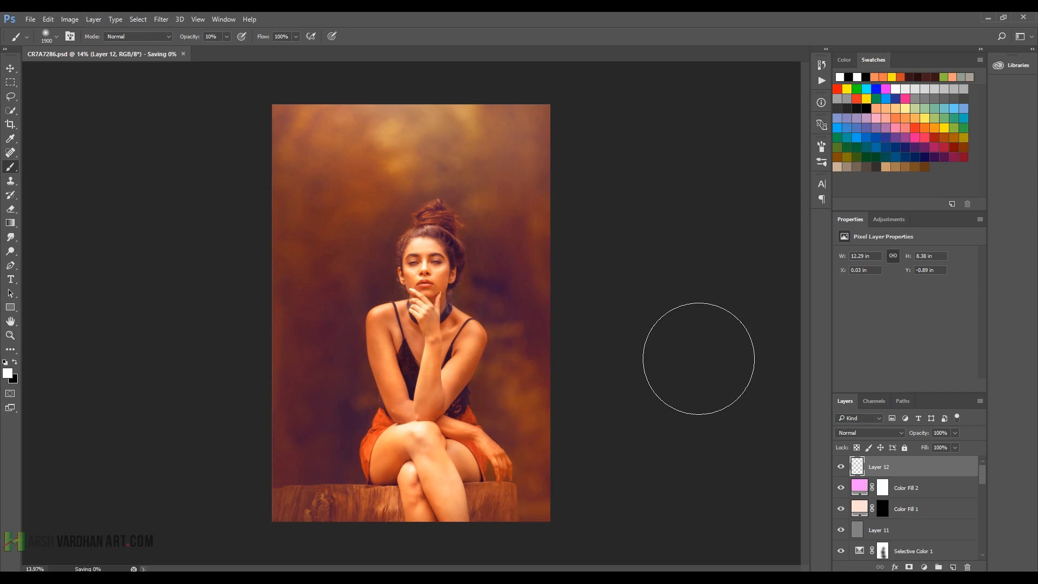
Step: Review the finished portrait in full-screen mode, fitted to the screen height
key("f")
key("f")
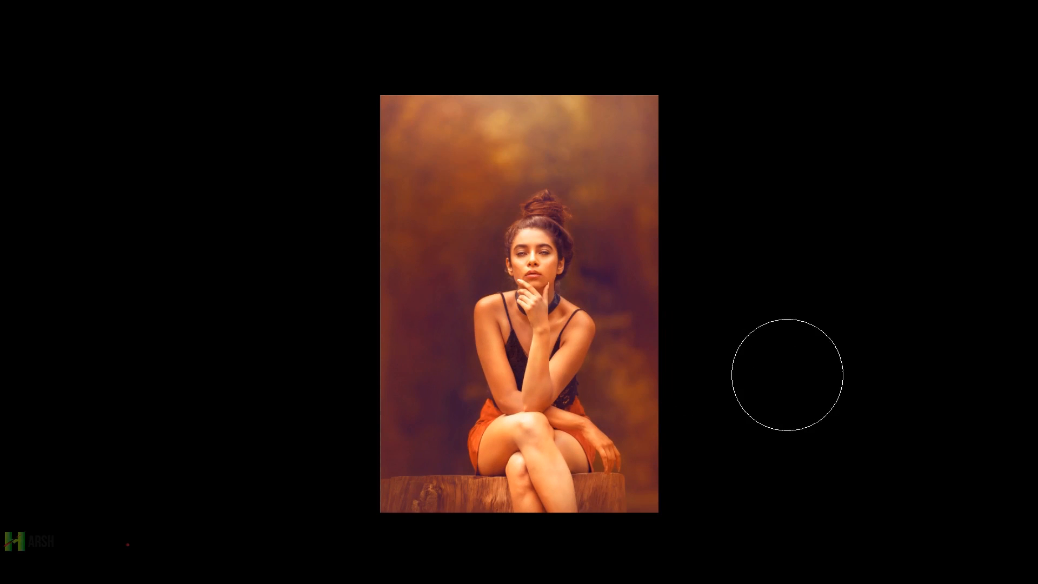
key("ctrl+plus")
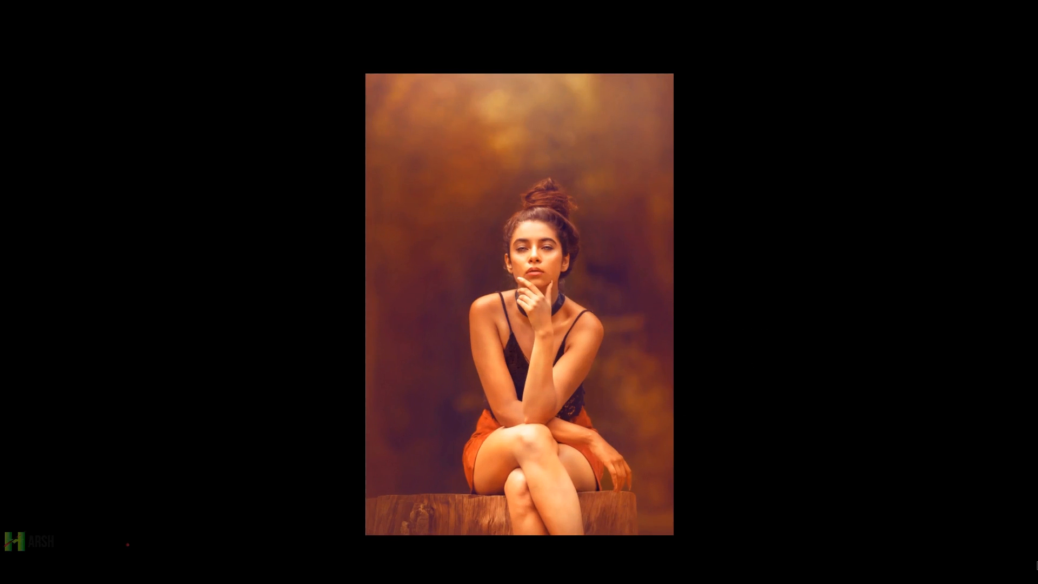
key("ctrl+0")
mouse_move(1037, 563)
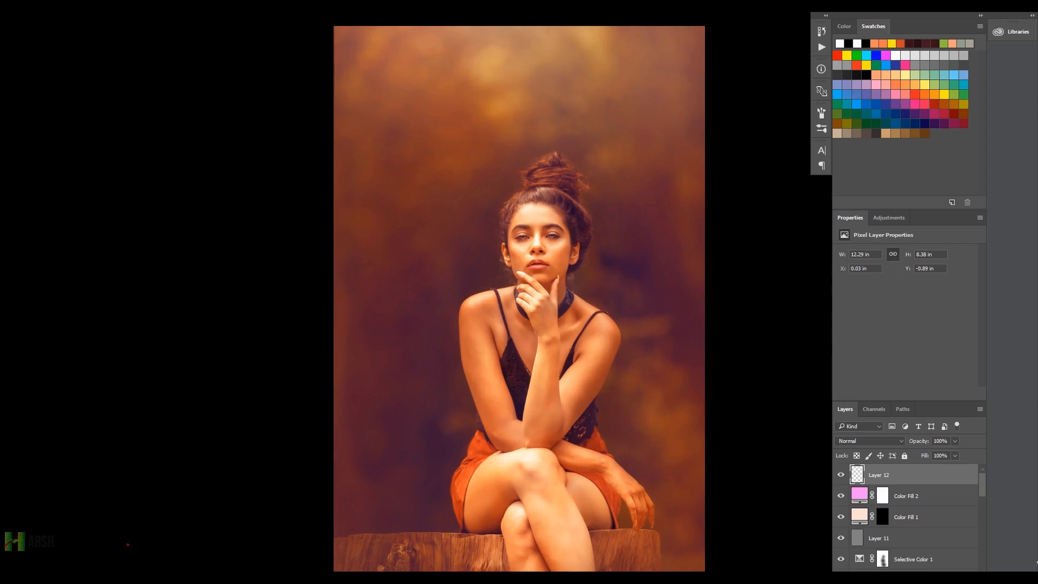